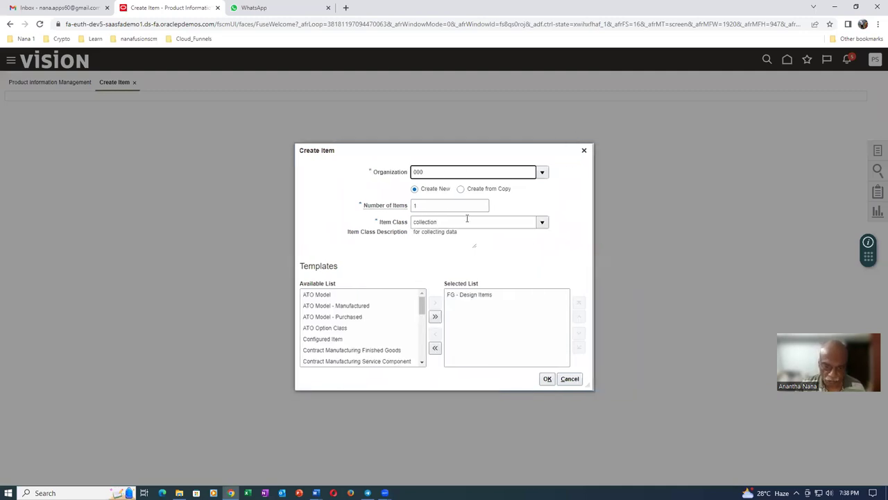
Confirm the new collection-class item for organization 000 using template FG - Design Items
click(547, 378)
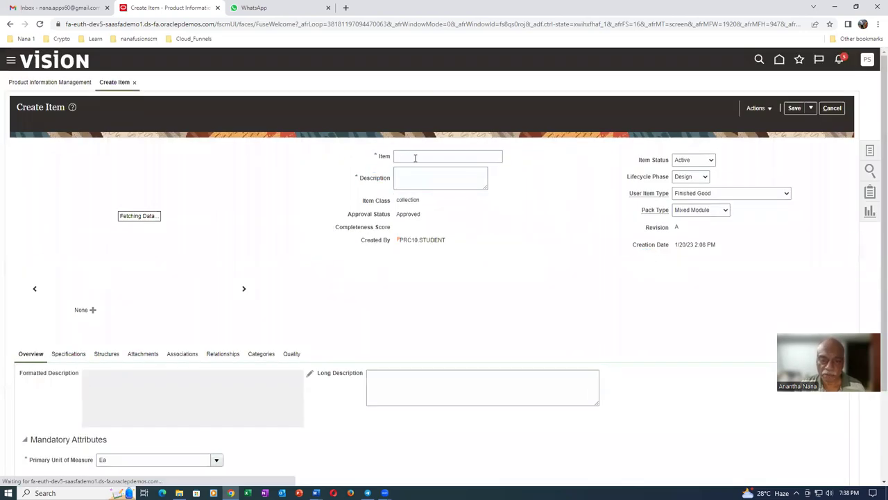
Enter t0101_back_to_back_transfer as both item name and description, then view its specifications
click(415, 157)
text(t0101_back_to_back_transfer)
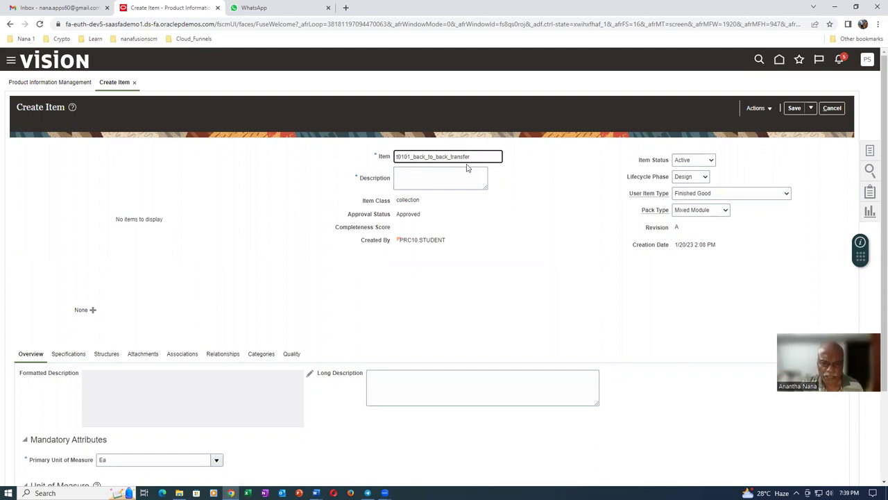
drag(477, 157, 398, 166)
key(ctrl+c)
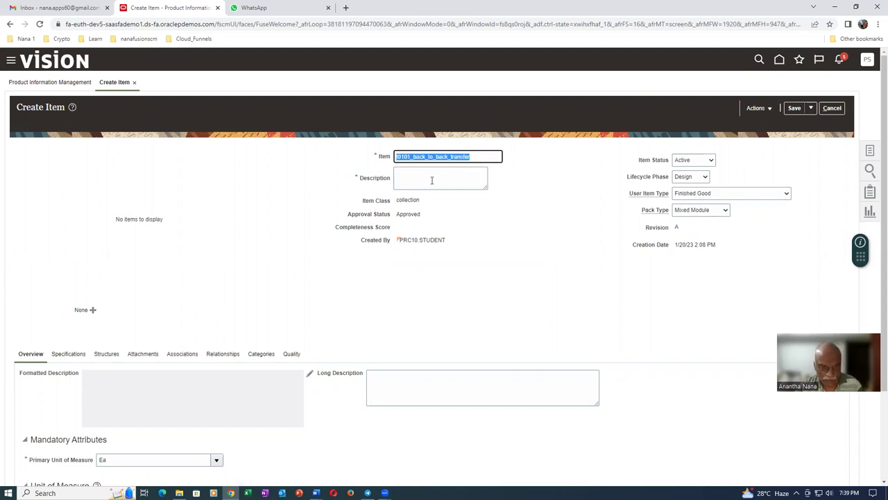
click(431, 179)
key(ctrl+v)
scroll(232, 282, down, 2)
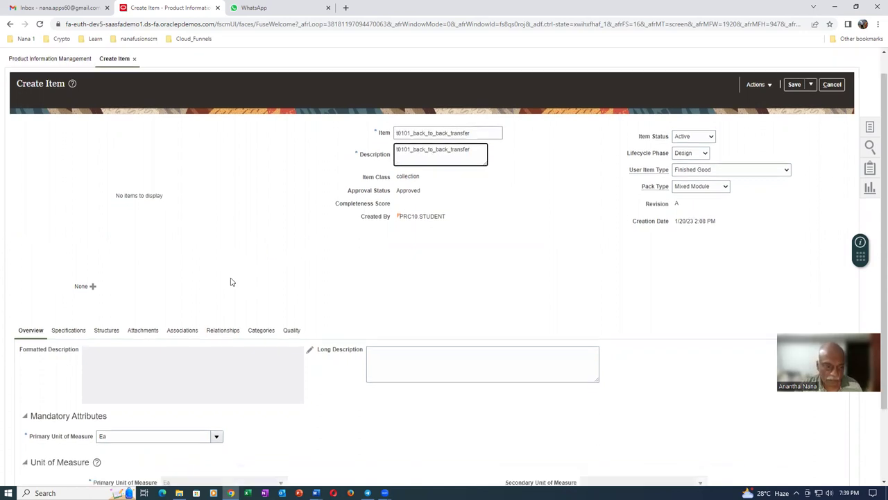
click(67, 267)
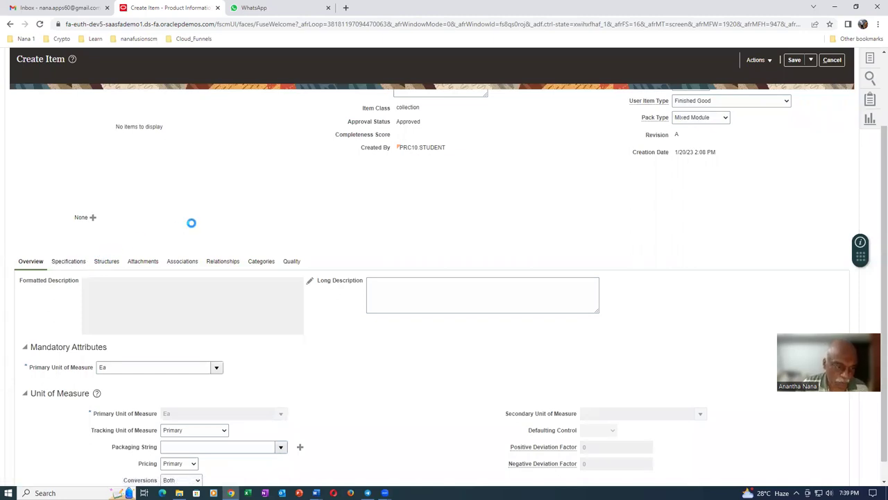
scroll(139, 263, down, 3)
Set Back-to-Back Enabled to Yes under Sales and Order Management, then go to Planning
click(61, 227)
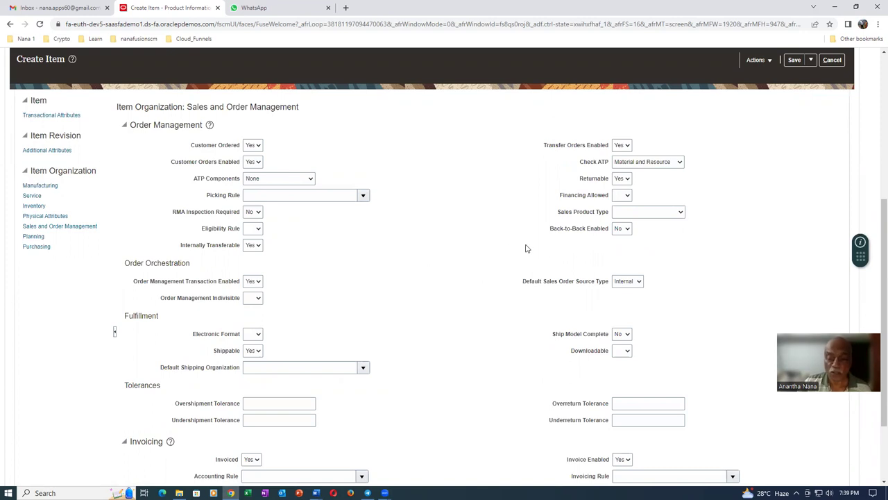
click(622, 229)
click(621, 253)
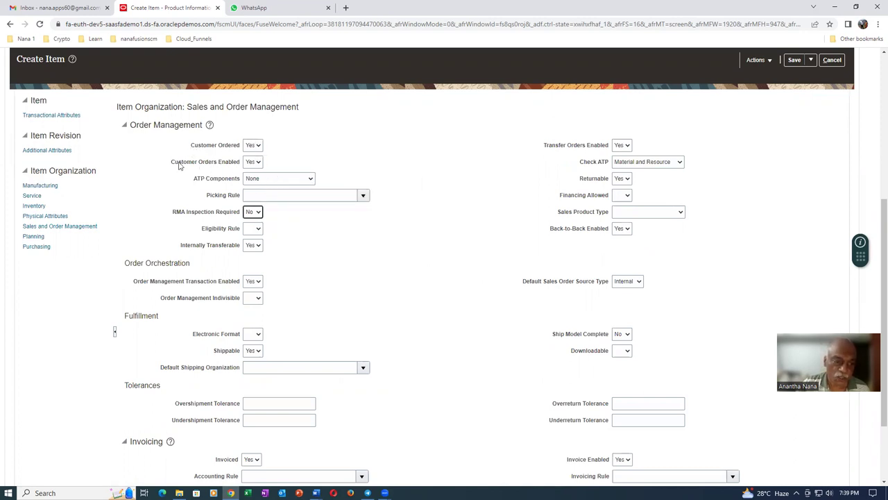
click(316, 327)
scroll(316, 326, down, 2)
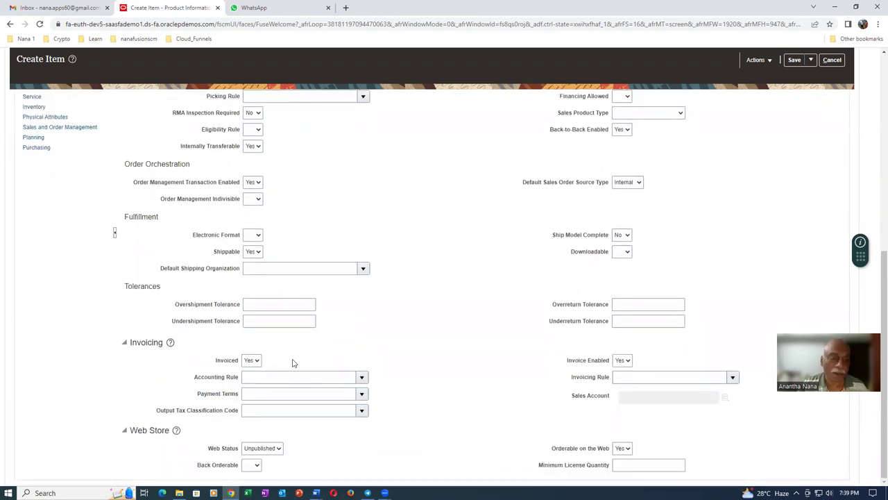
scroll(293, 362, up, 3)
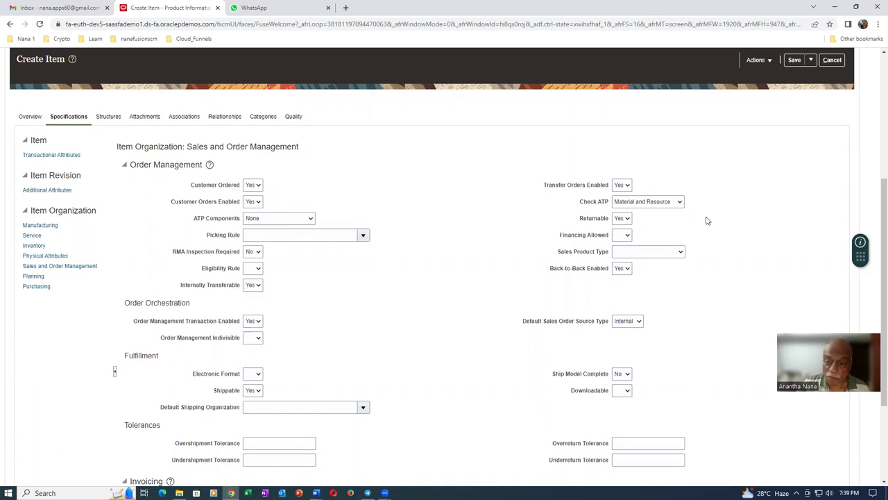
mouse_move(546, 190)
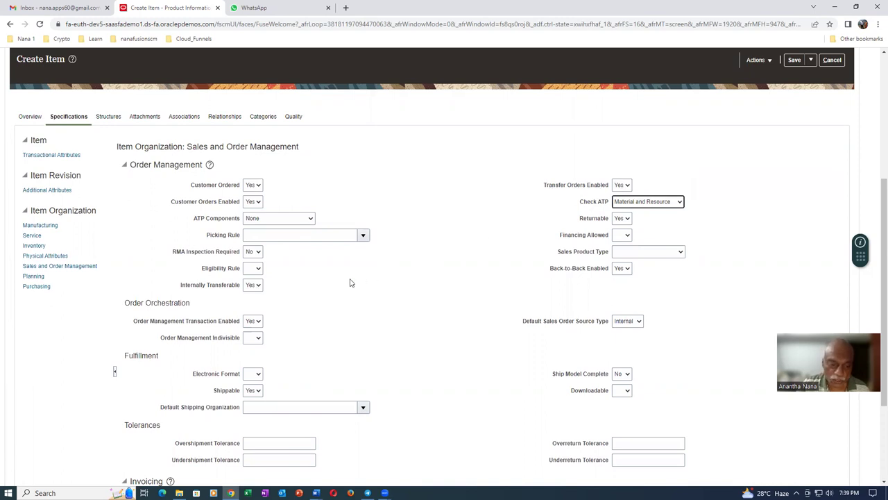
mouse_move(668, 193)
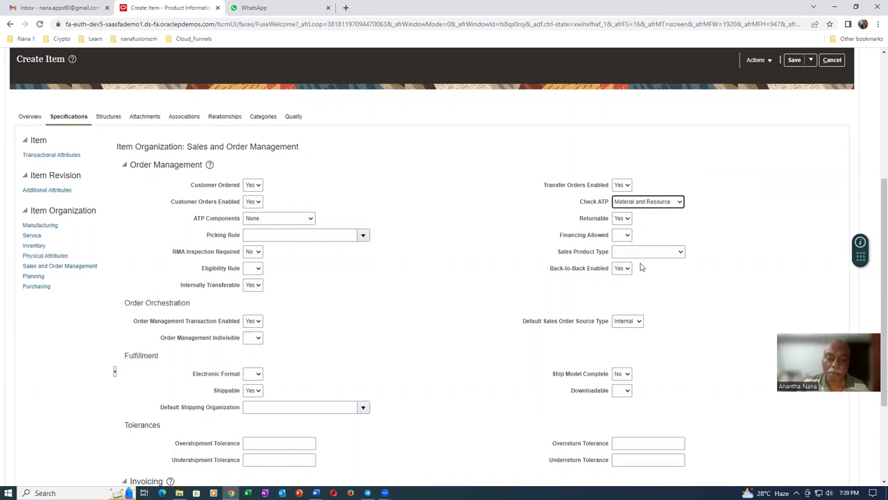
click(34, 276)
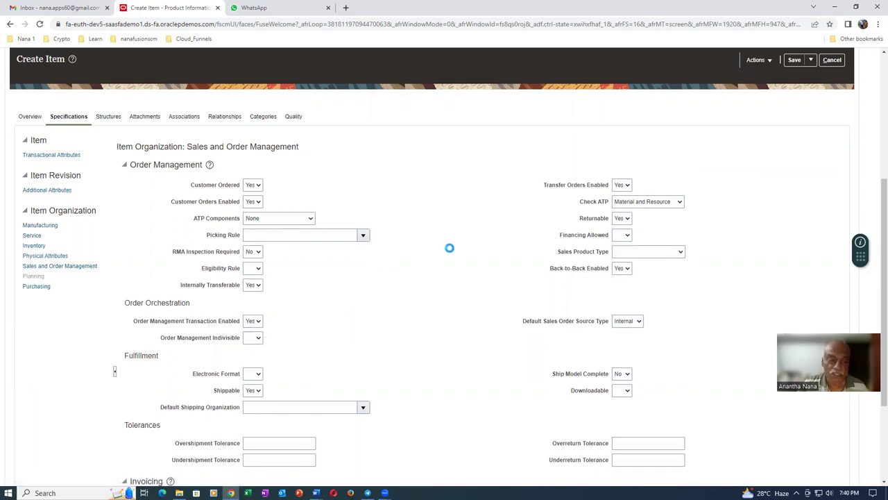
Enter 50 for Planning Time Days in the MPS MRP Planning attributes
scroll(450, 251, down, 5)
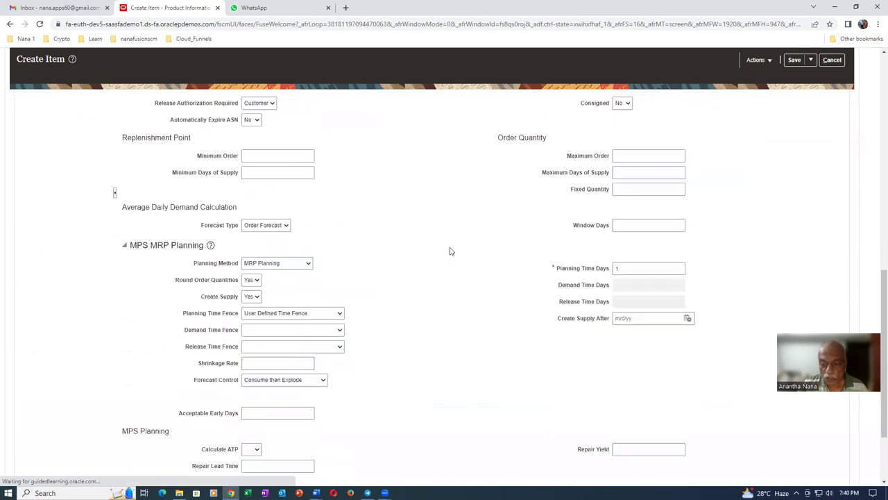
double_click(633, 268)
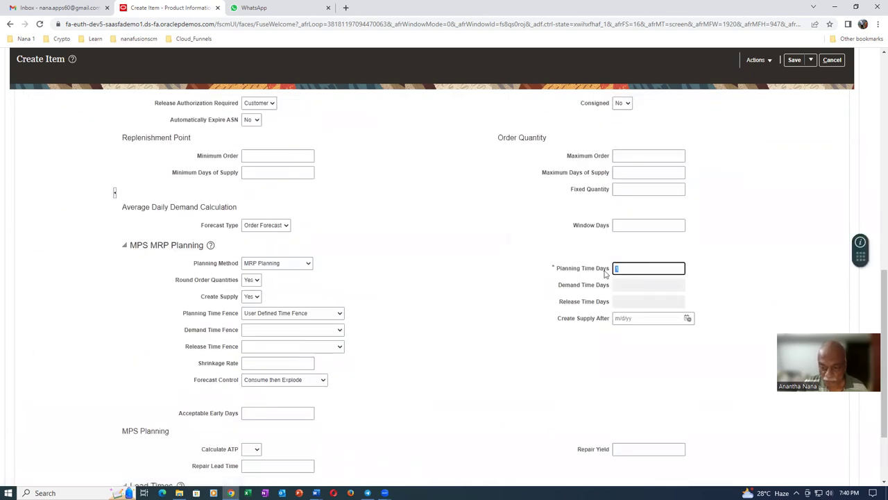
text(5)
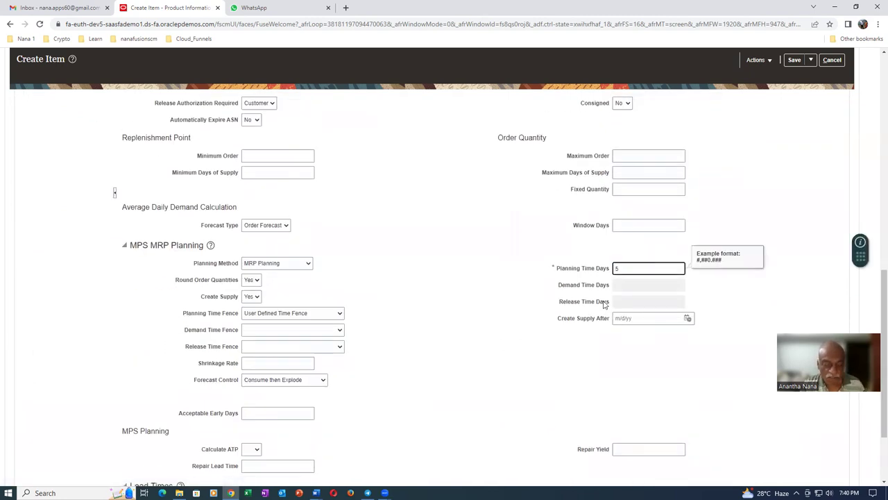
text(0)
key(Tab)
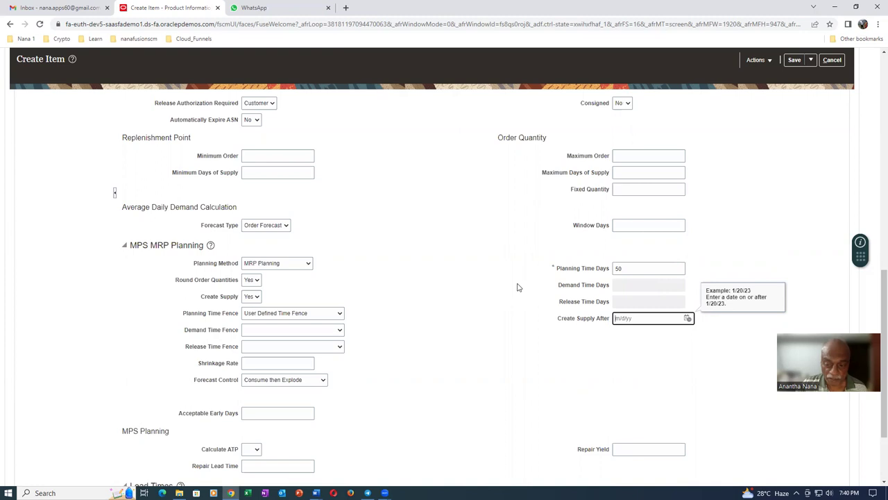
click(634, 264)
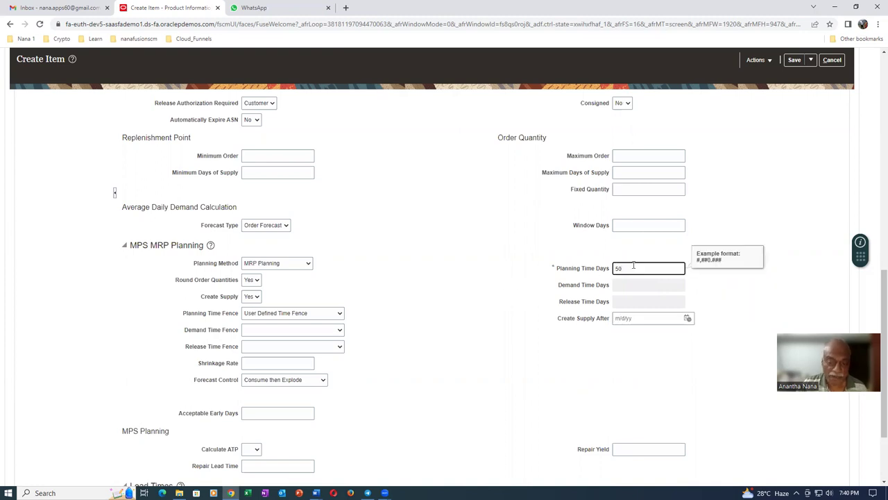
click(428, 268)
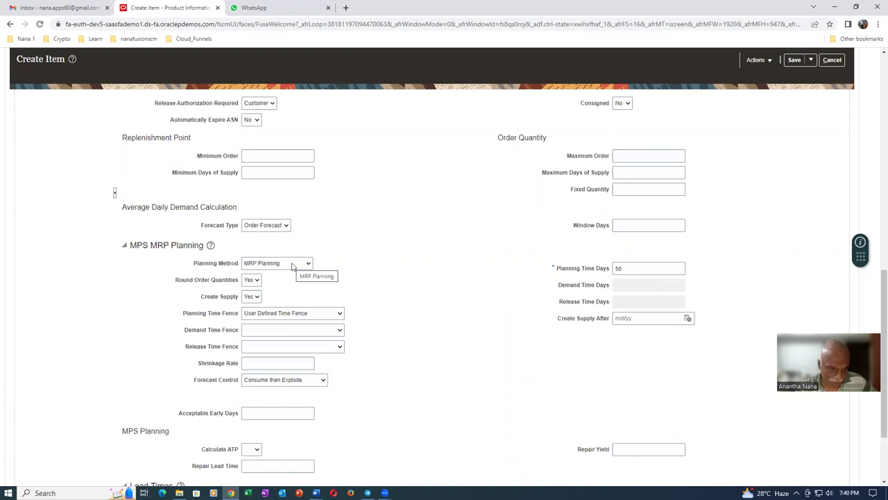
scroll(26, 218, up, 3)
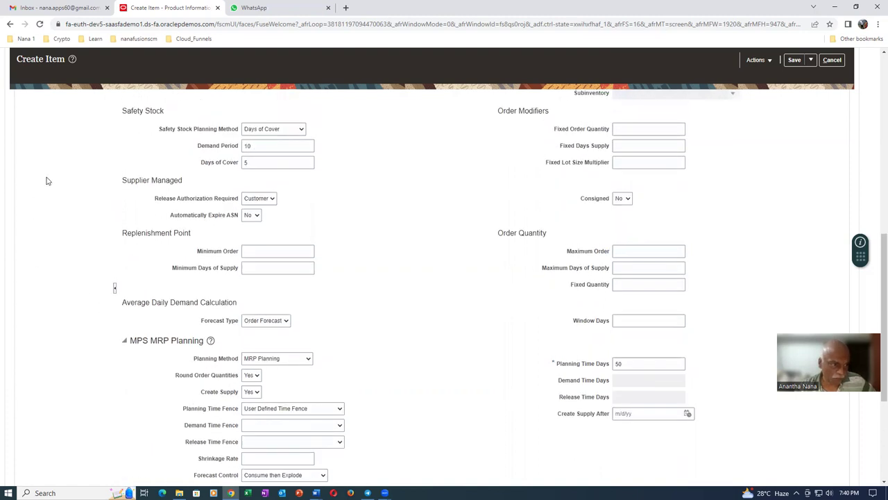
Enter a Purchase Price of 1 in the item's Purchasing attributes
click(40, 148)
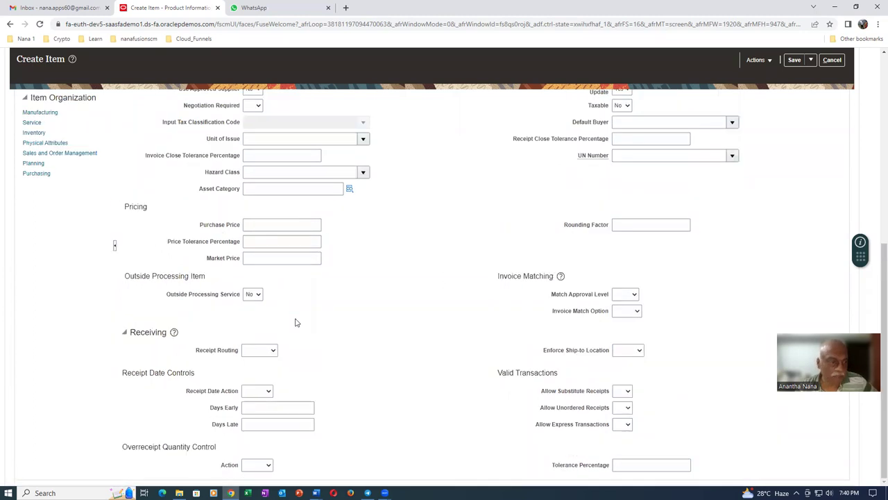
click(290, 223)
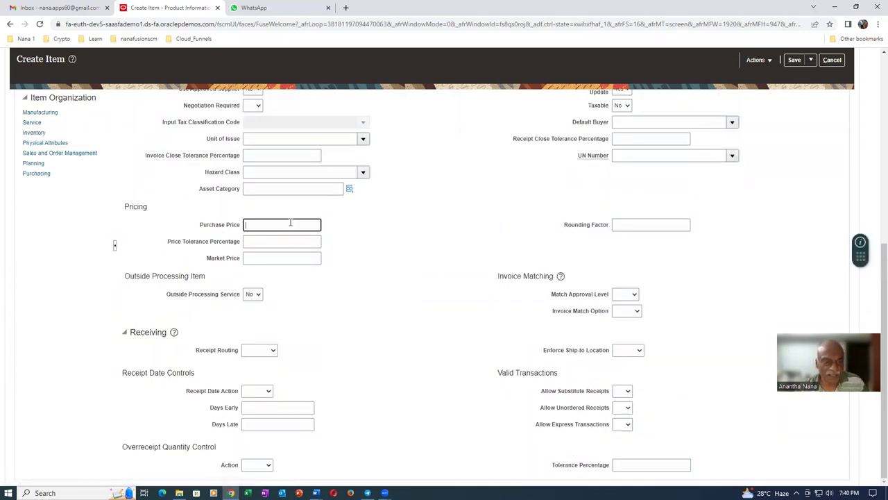
text(1)
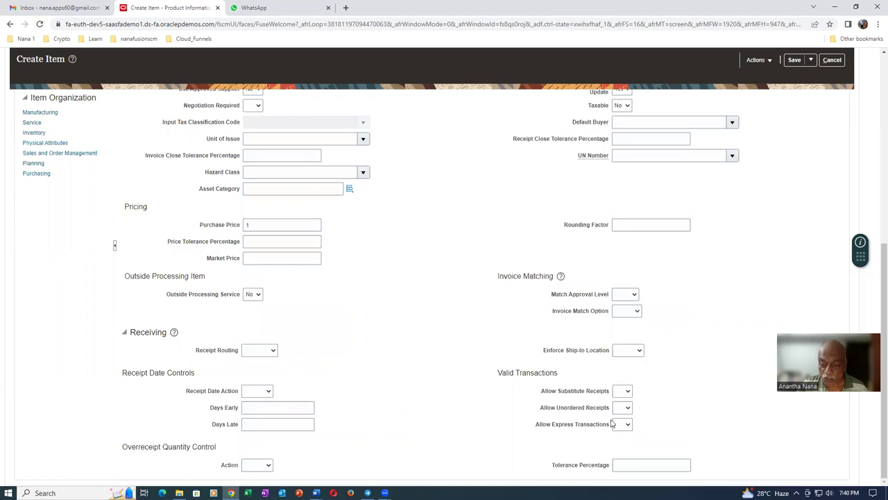
Set Allow Substitute Receipts, Allow Unordered Receipts and Allow Express Transactions to Yes
click(622, 390)
click(623, 418)
click(622, 408)
click(624, 432)
click(623, 424)
click(624, 449)
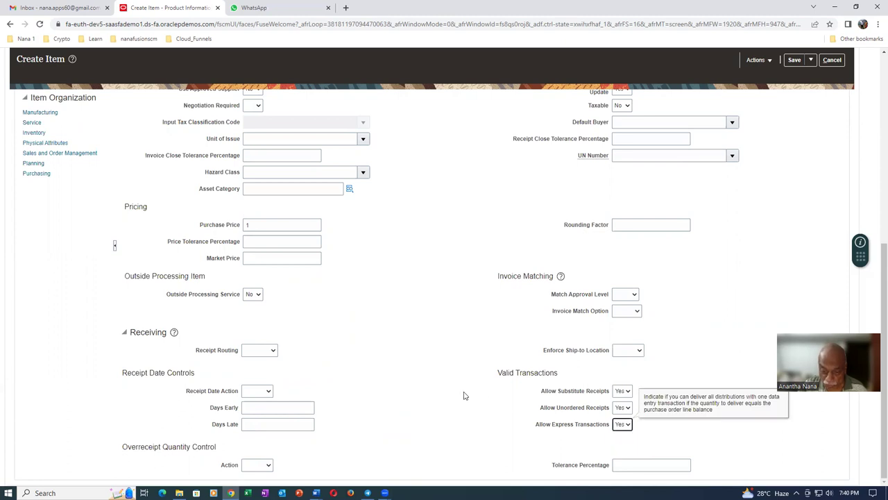
click(464, 394)
key(shift+Tab)
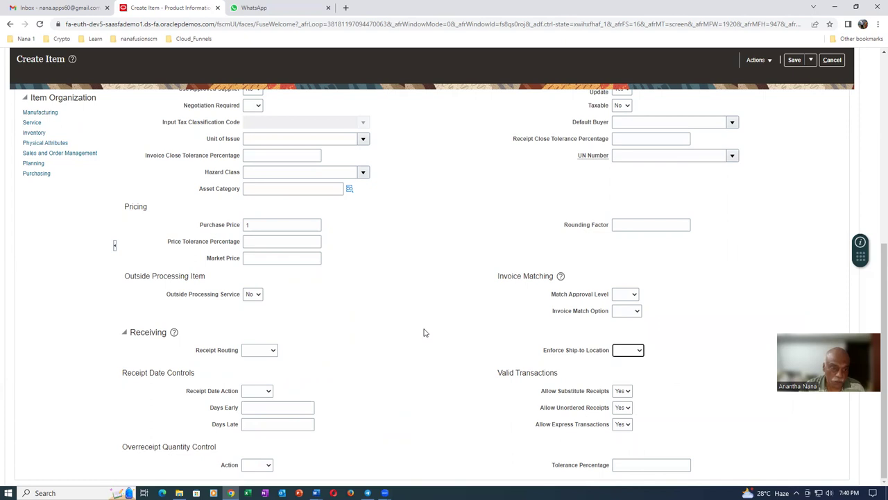
scroll(424, 332, up, 4)
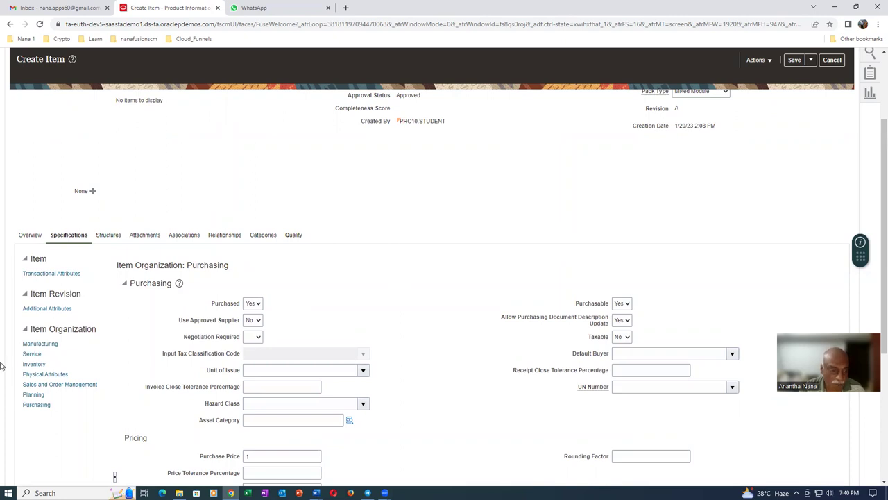
In the item's organization associations, search for organizations matching '00' to add
click(50, 384)
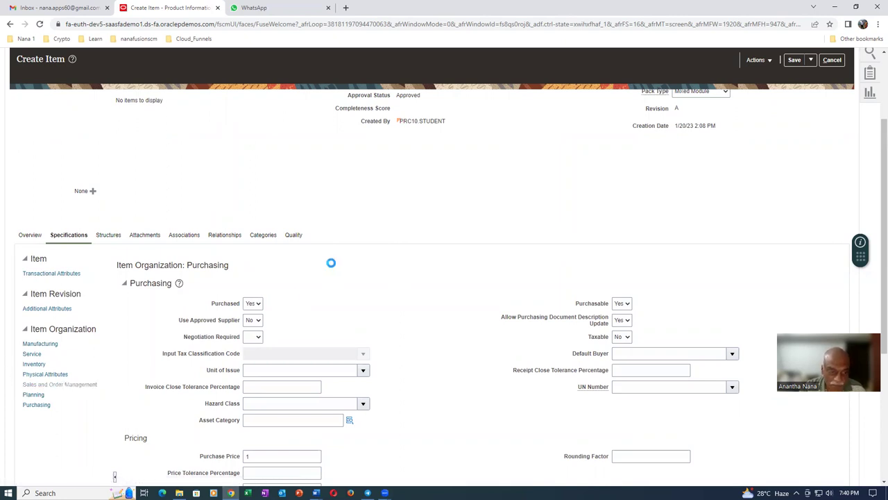
scroll(340, 283, down, 2)
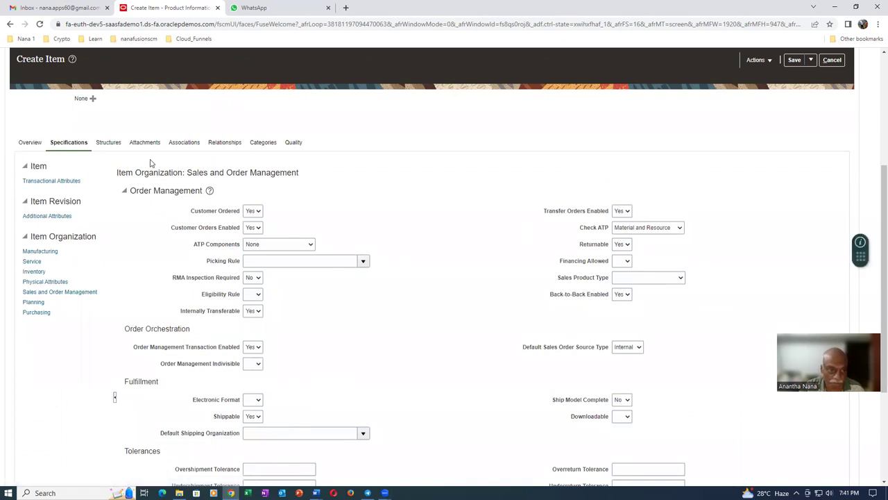
click(178, 142)
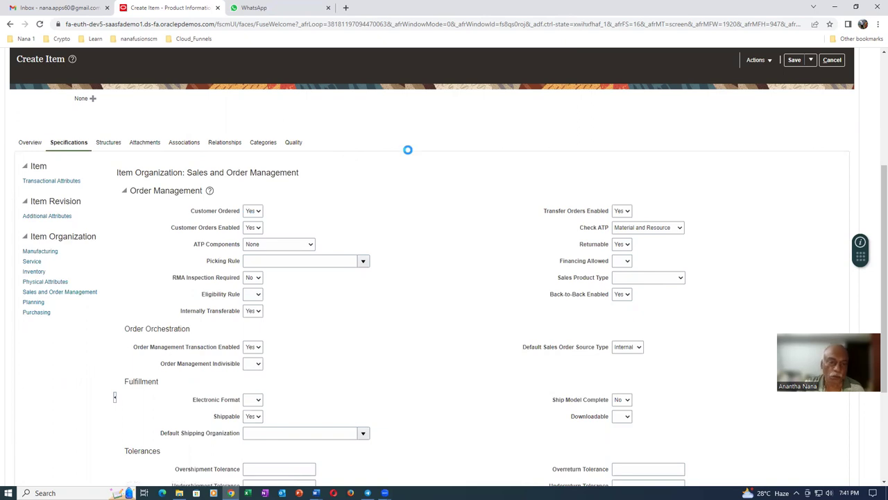
click(34, 390)
click(47, 421)
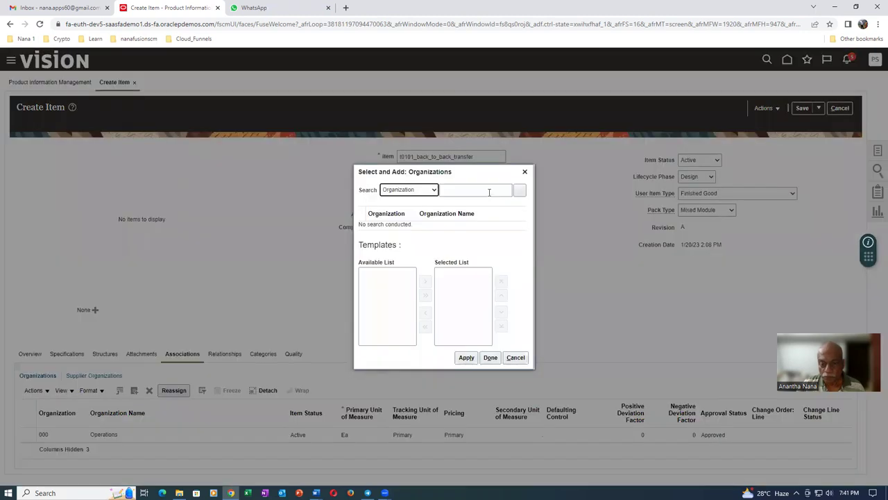
click(489, 191)
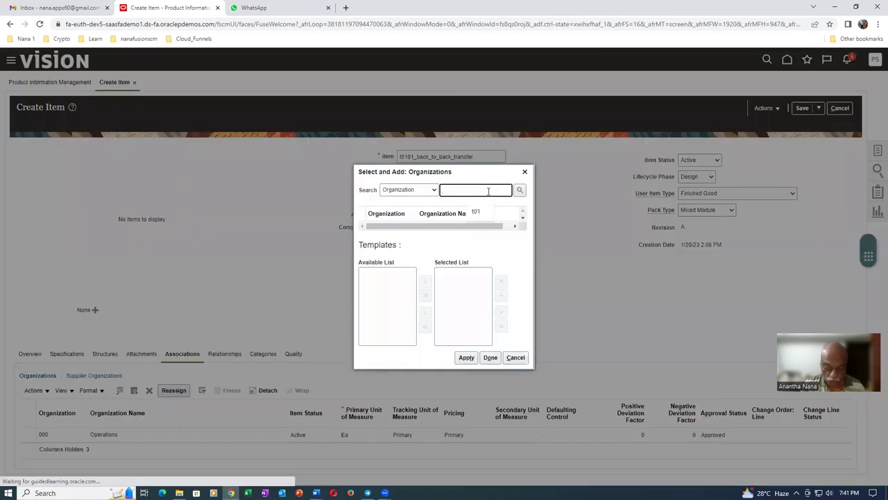
text(00)
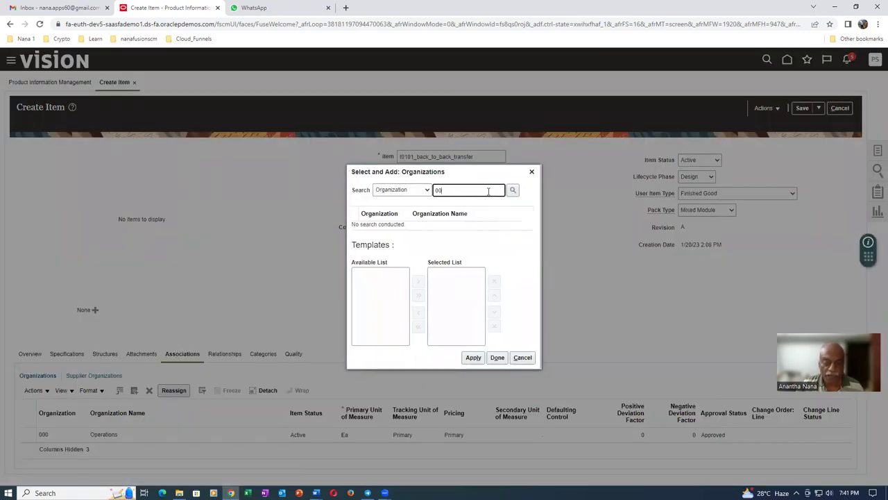
key(Return)
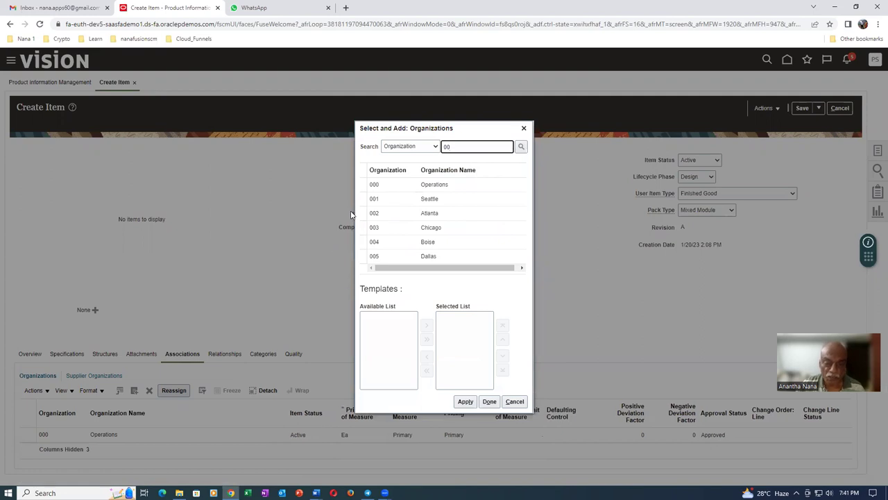
Assign 001 Seattle and 002 Atlanta to the item, then save and close it
click(361, 198)
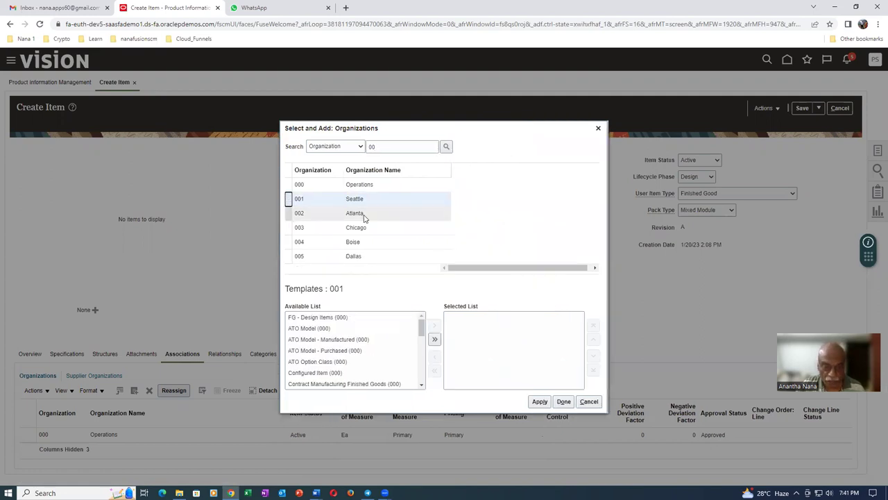
ctrl+click(290, 213)
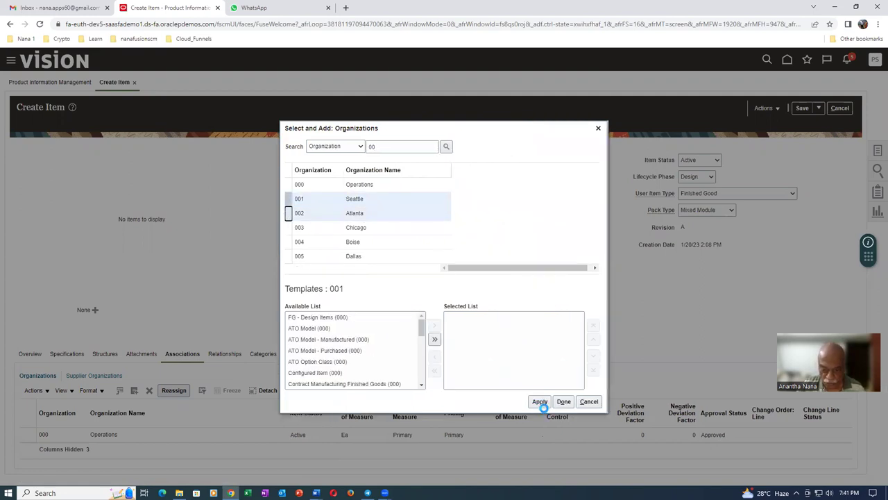
click(540, 401)
click(490, 402)
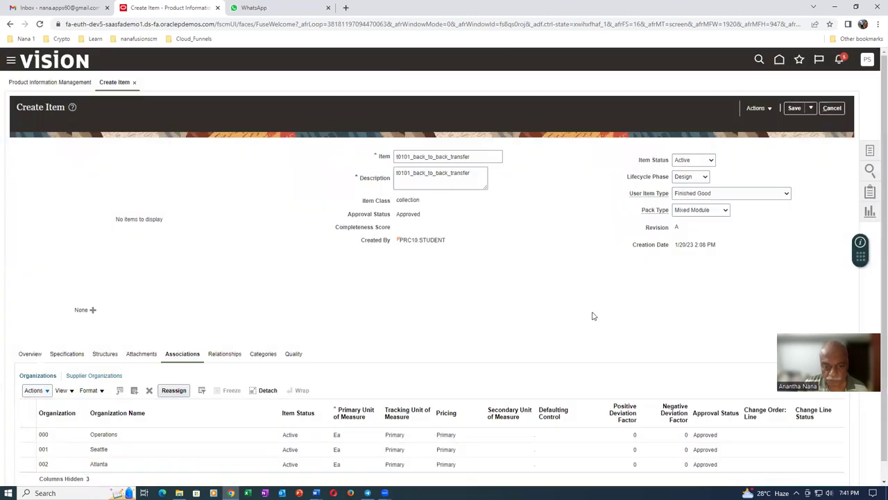
click(811, 107)
click(819, 123)
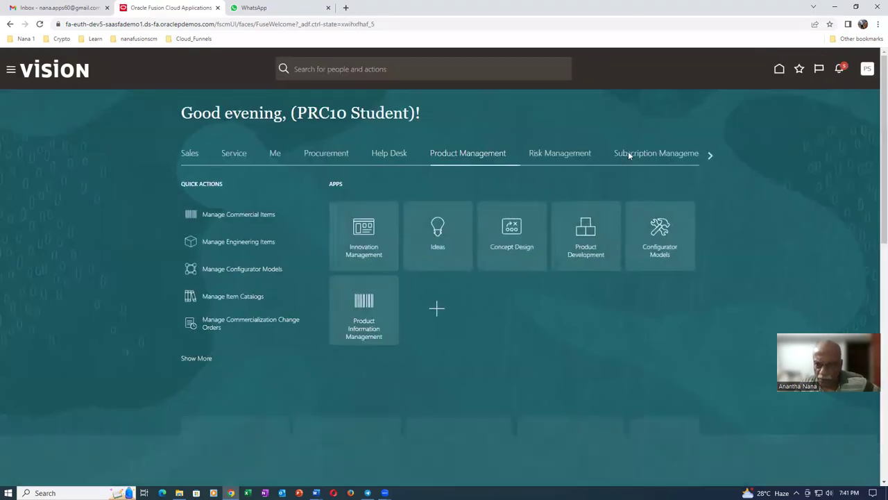
Scroll the work area tabs and switch to Supply Chain Execution for Inventory Management
click(708, 157)
click(708, 156)
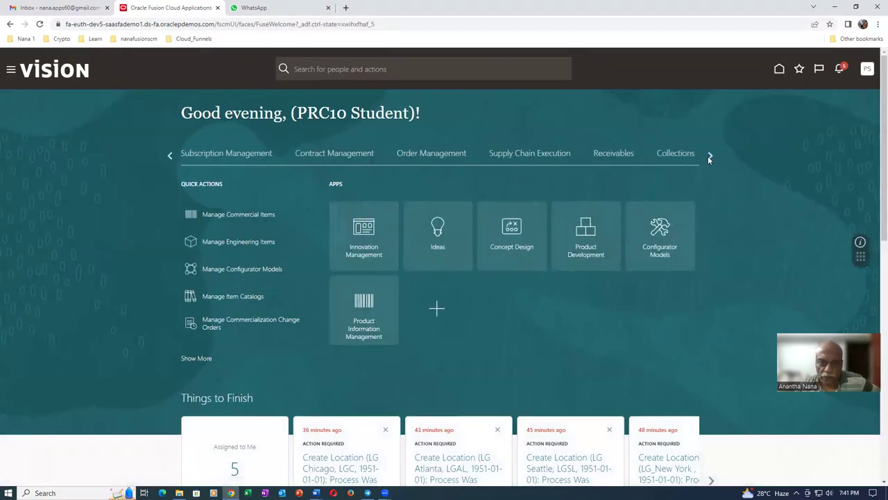
click(512, 156)
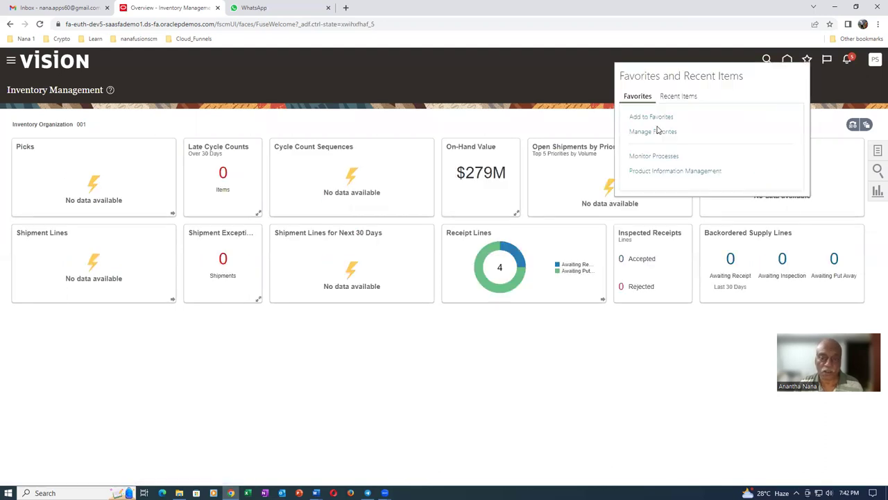
Save the overview as favorite 'INV Overview' and start a Create Miscellaneous Transaction
click(652, 119)
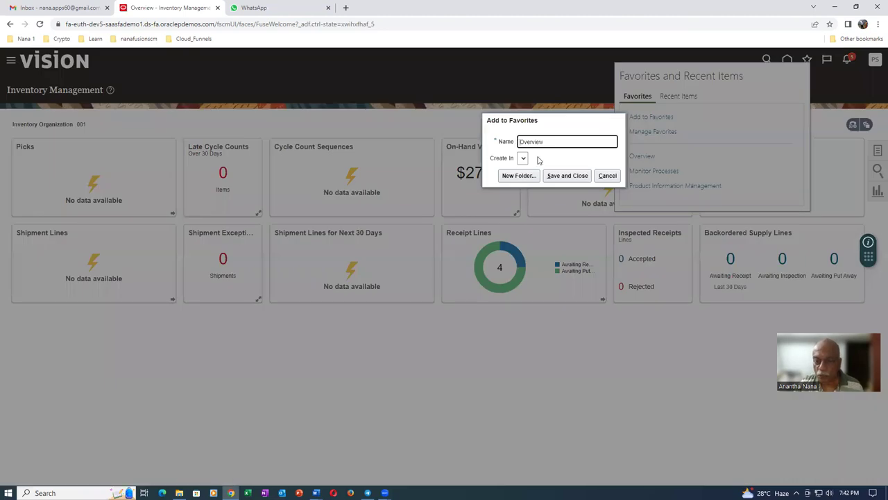
text(INV)
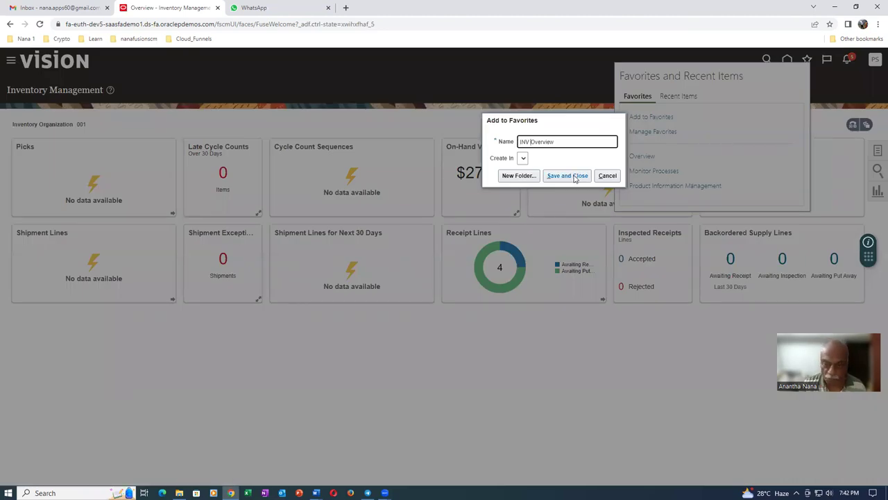
click(575, 178)
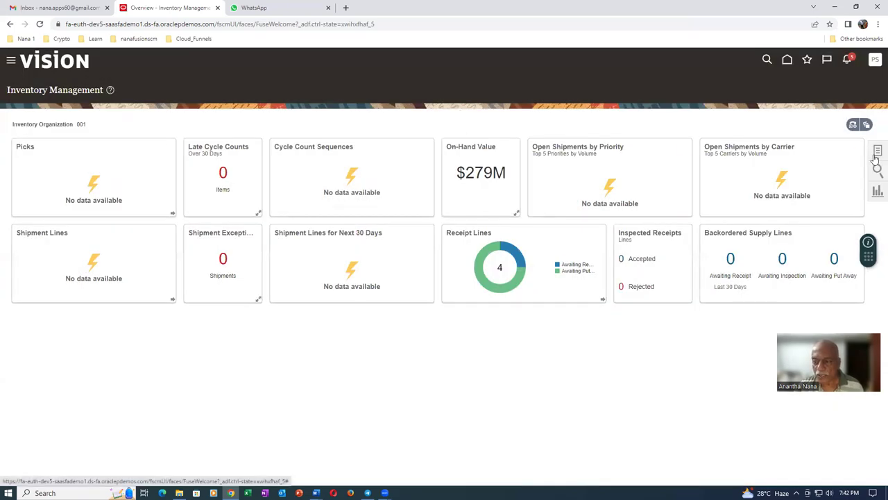
click(876, 155)
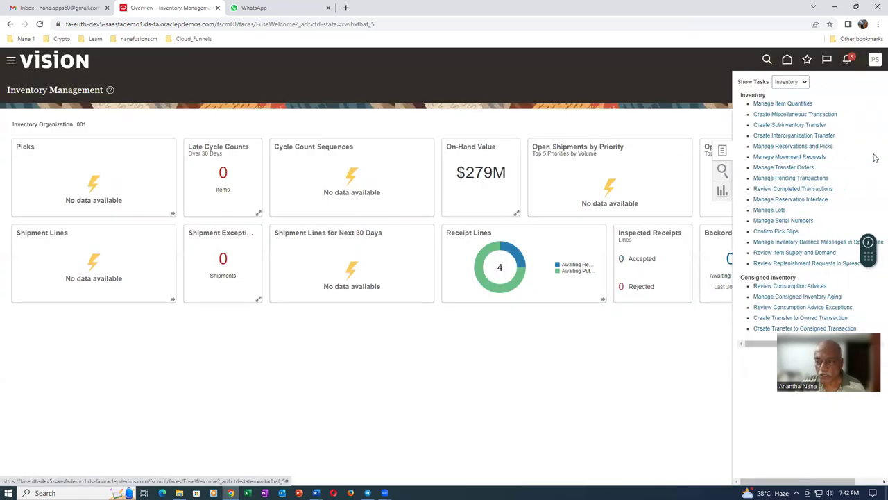
click(792, 114)
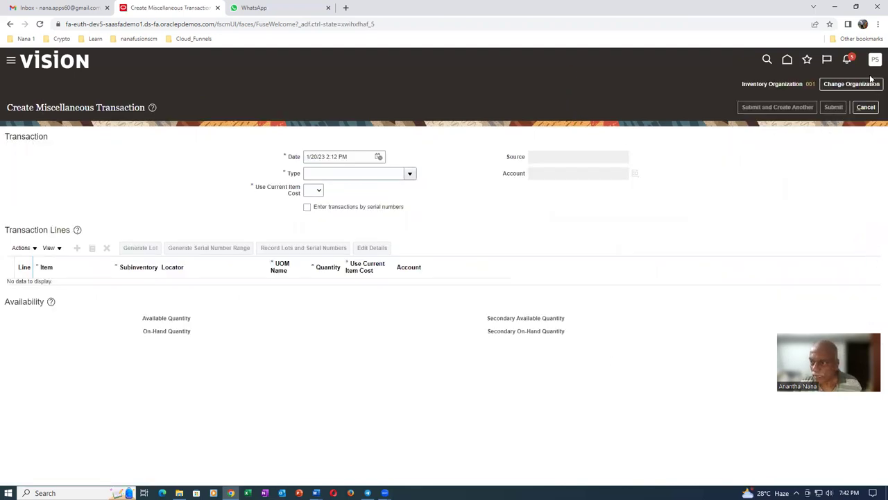
Change the inventory organization from 001 to 002
click(869, 84)
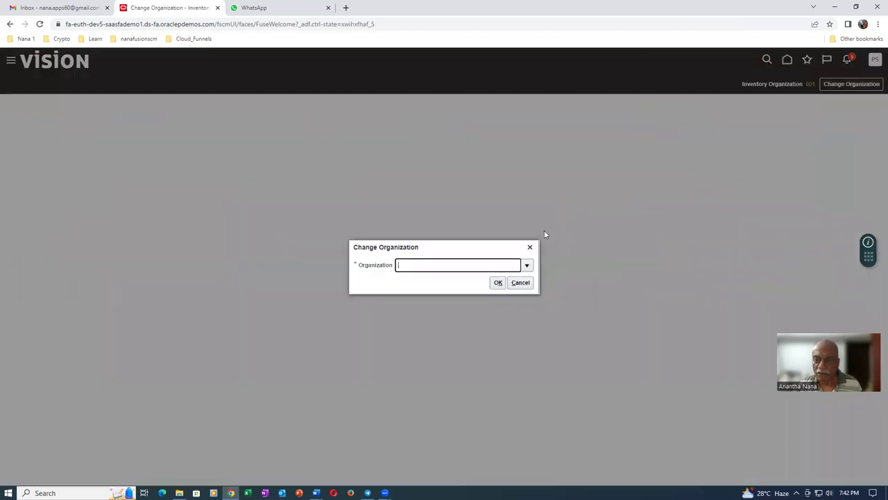
text(002)
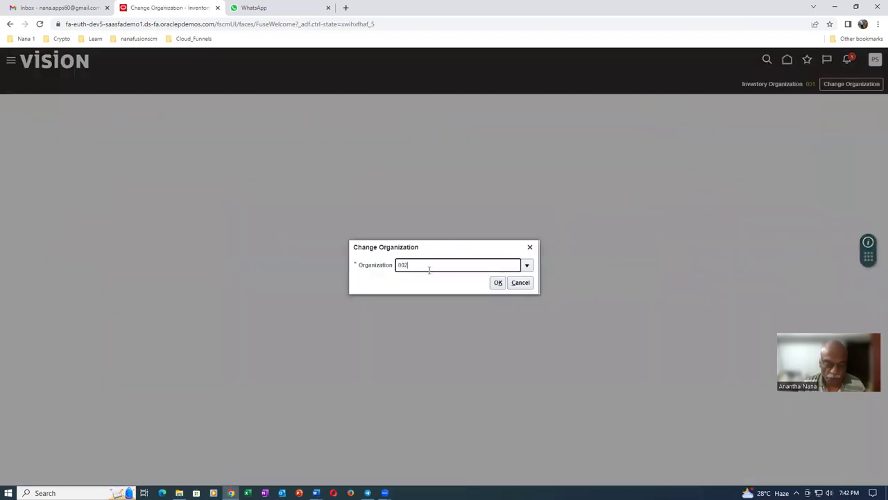
key(Tab)
click(497, 283)
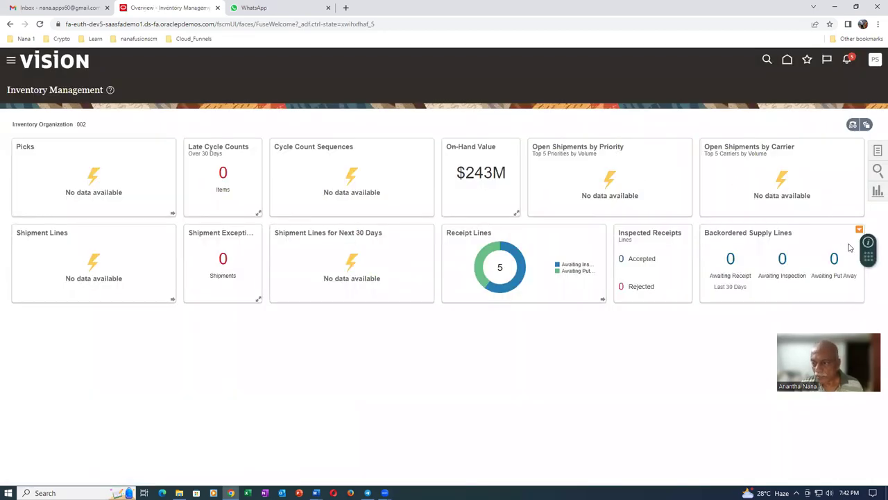
drag(871, 256, 711, 85)
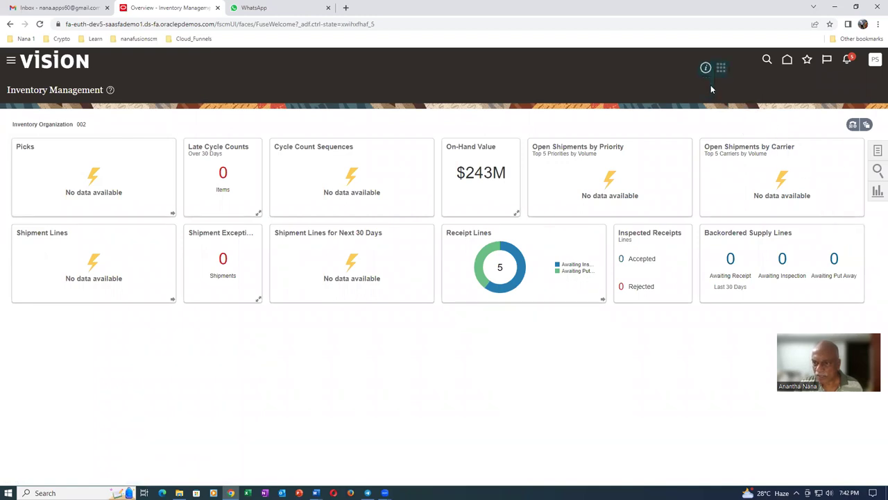
Start a new miscellaneous transaction of type Miscellaneous Receipt
click(877, 154)
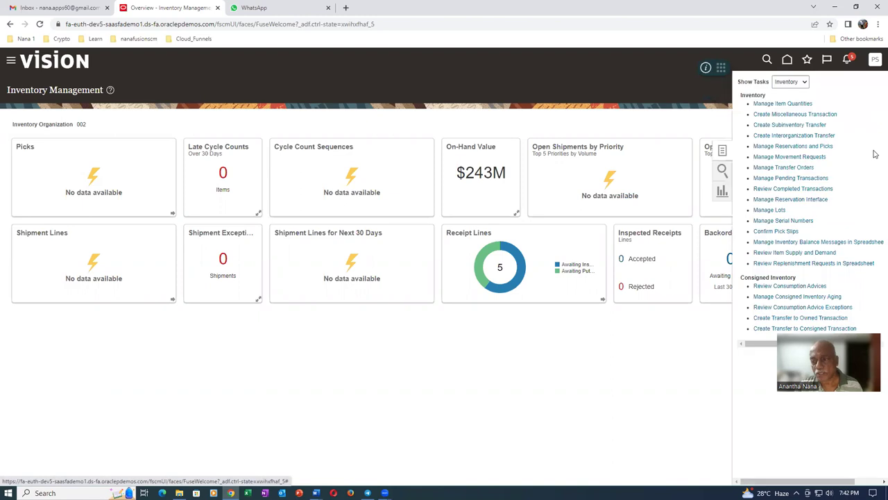
click(769, 115)
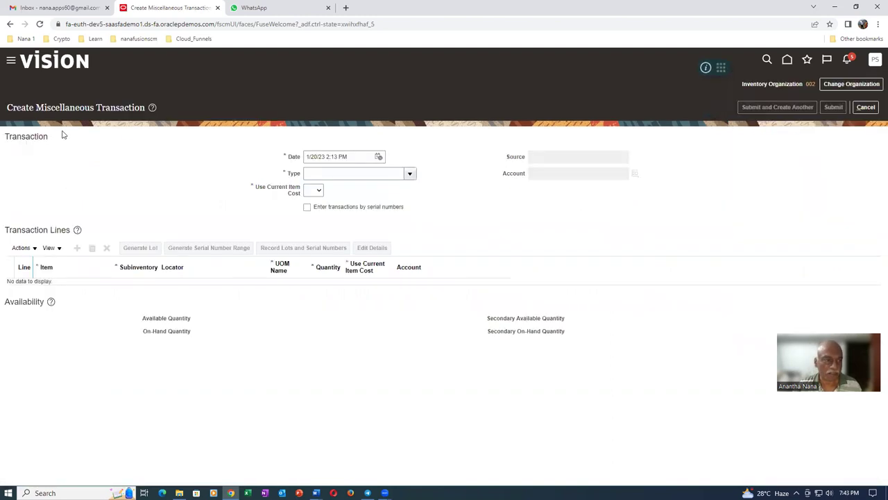
click(364, 174)
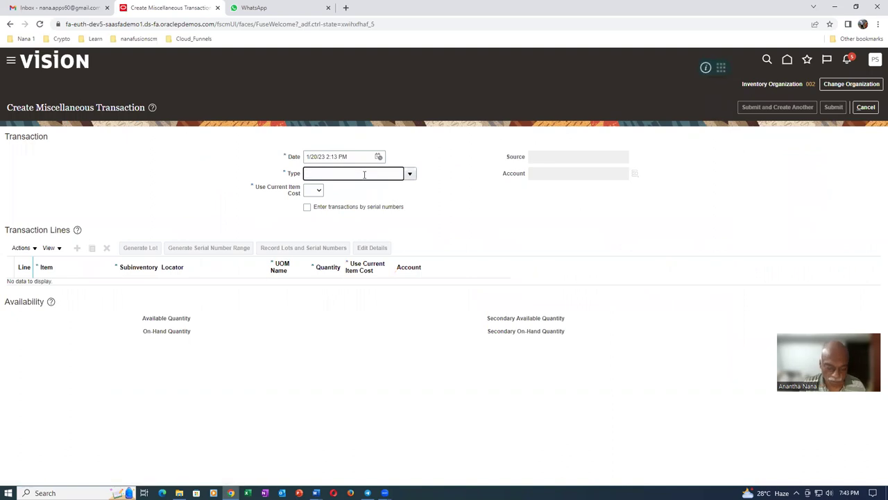
text(misc)
key(Tab)
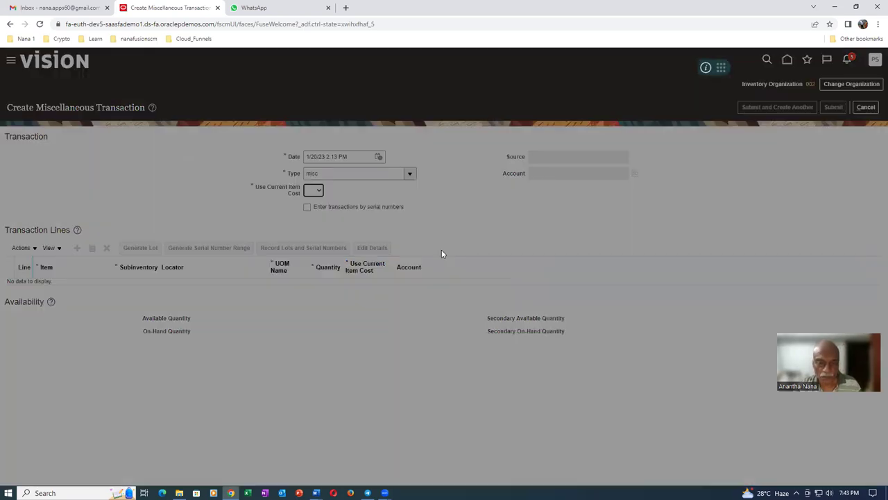
click(437, 305)
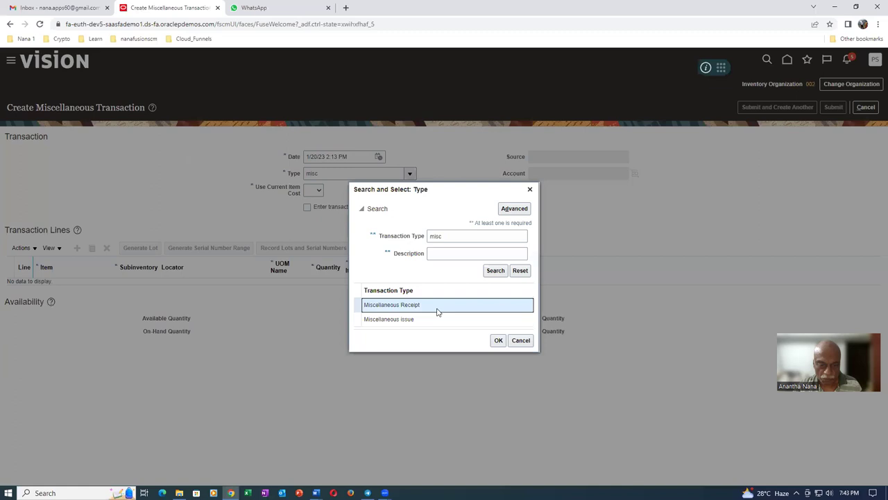
click(497, 339)
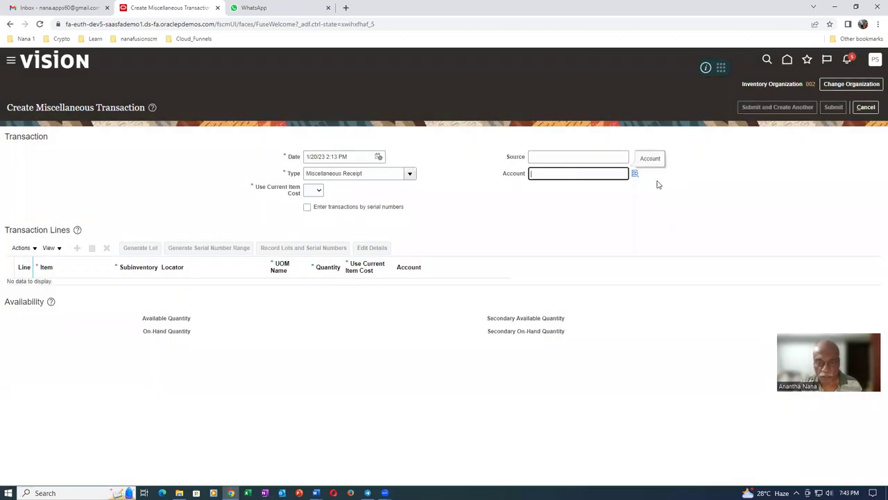
Choose account 101.10.15925.000.000.000, set Use Current Item Cost to Yes, and add line 1
click(635, 175)
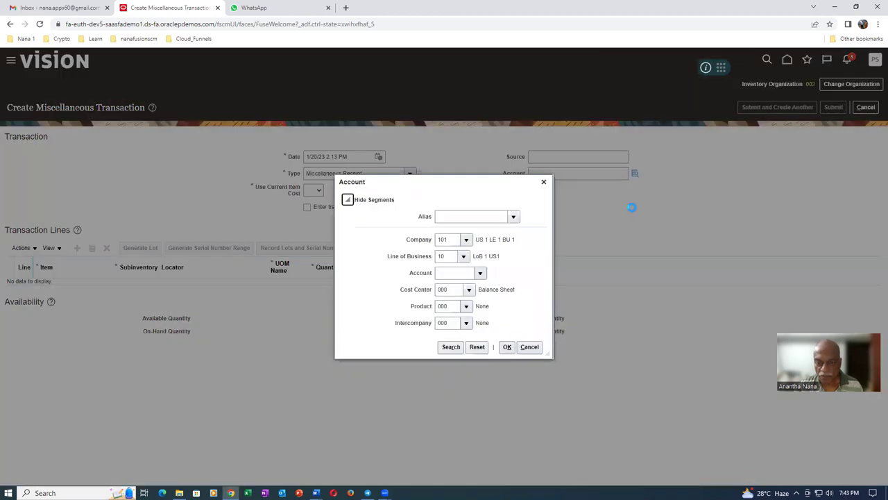
click(451, 348)
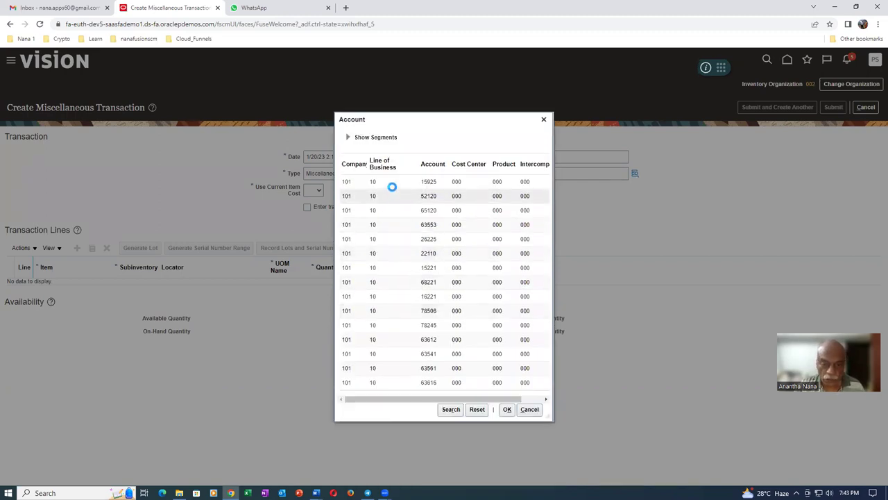
click(393, 182)
click(507, 410)
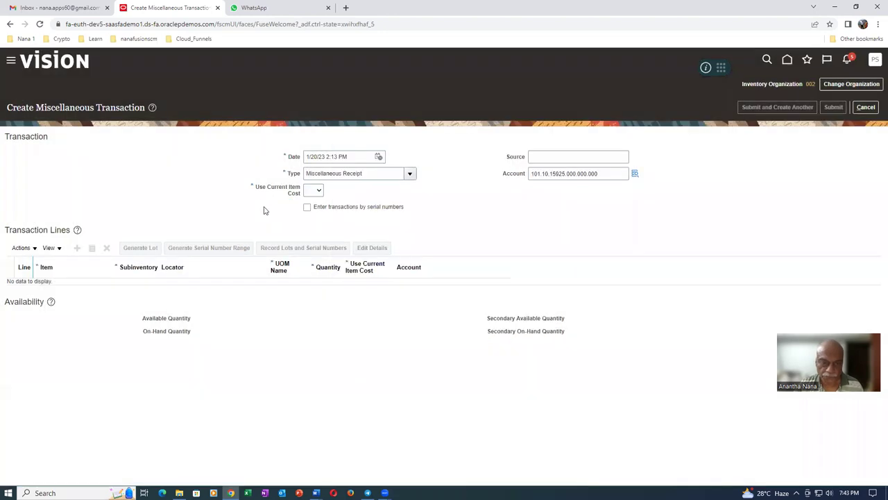
click(313, 192)
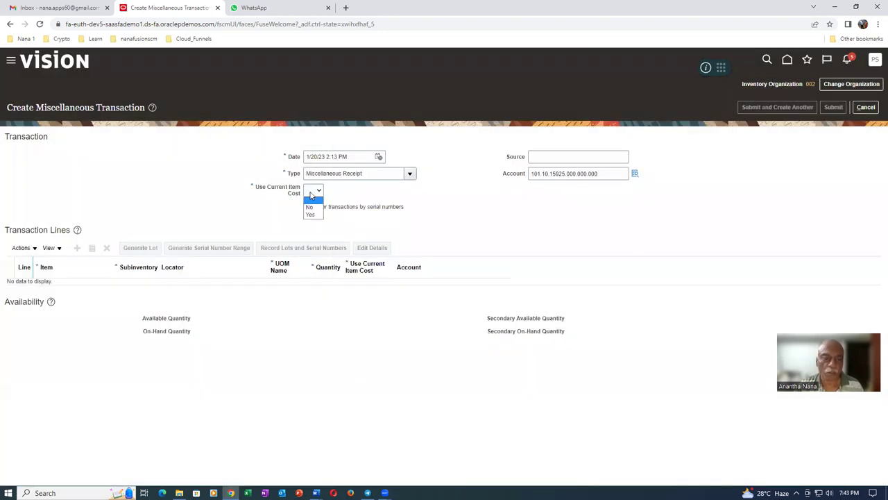
click(313, 214)
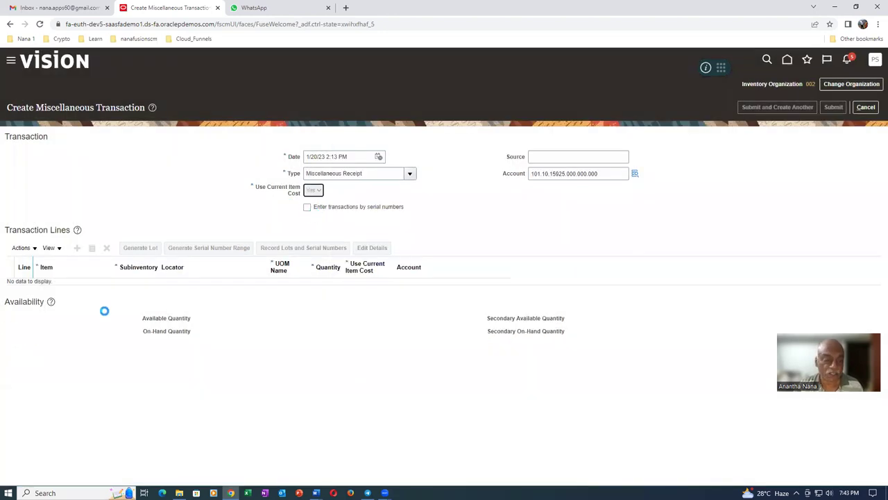
click(77, 248)
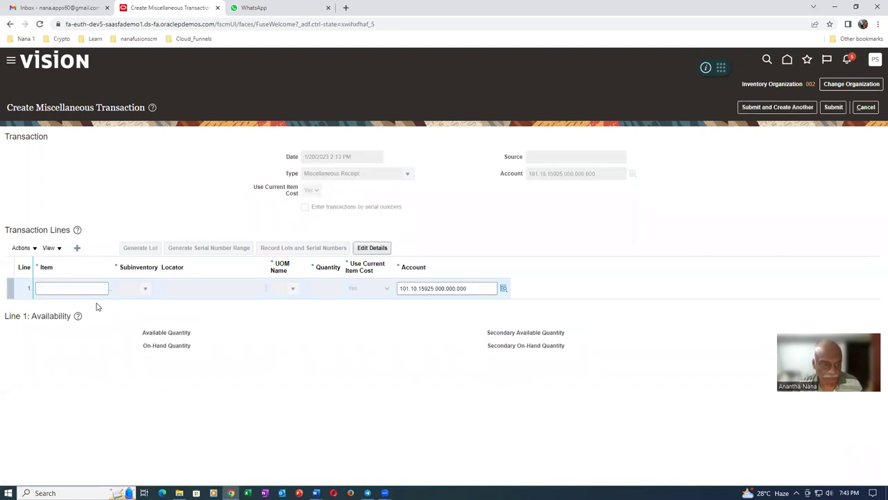
Enter item 10101 on the new receipt line with subinventory Stores
click(84, 287)
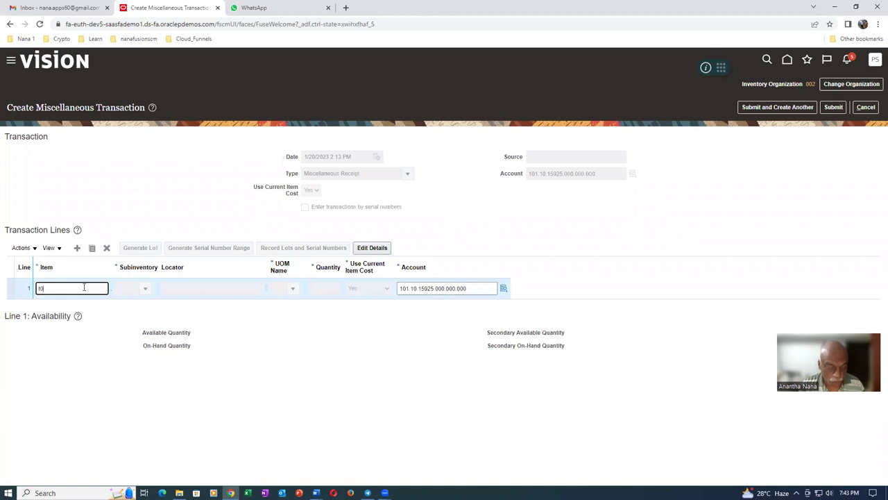
text(10101)
key(Tab)
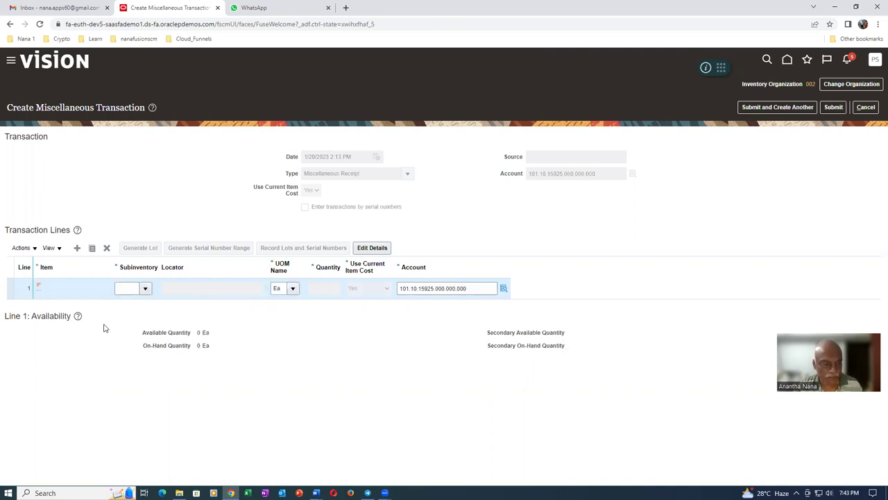
drag(109, 272, 133, 272)
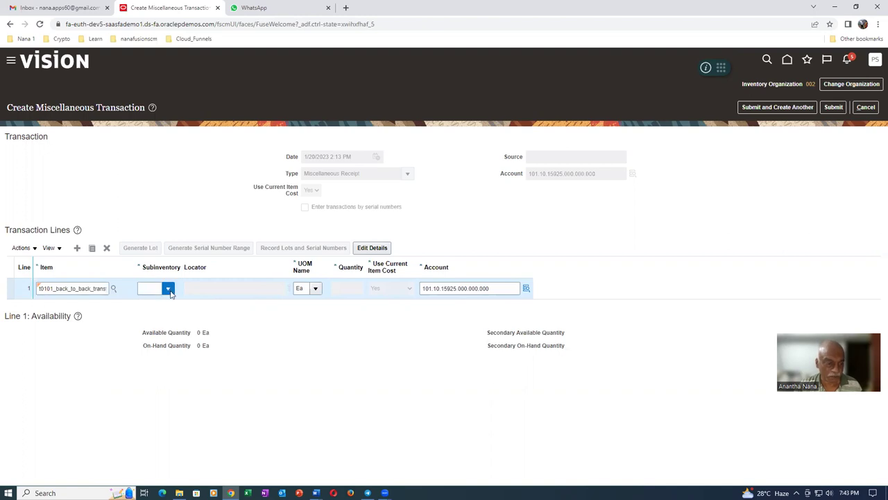
click(167, 288)
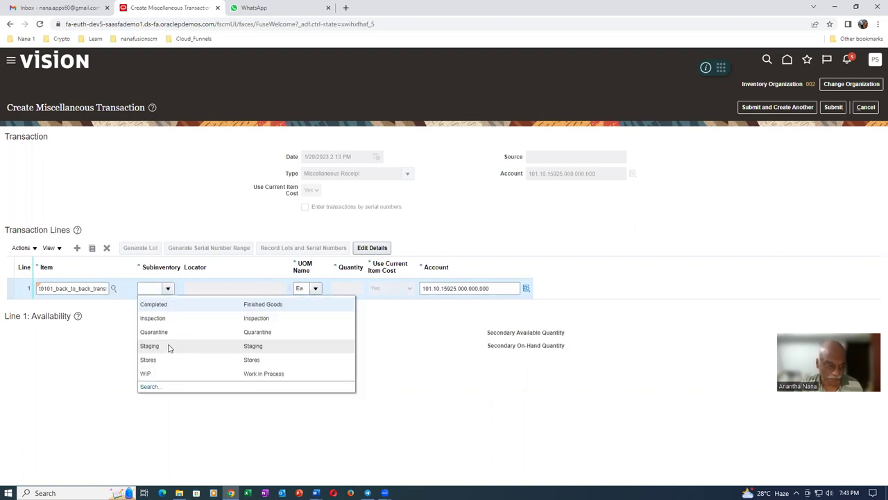
click(341, 359)
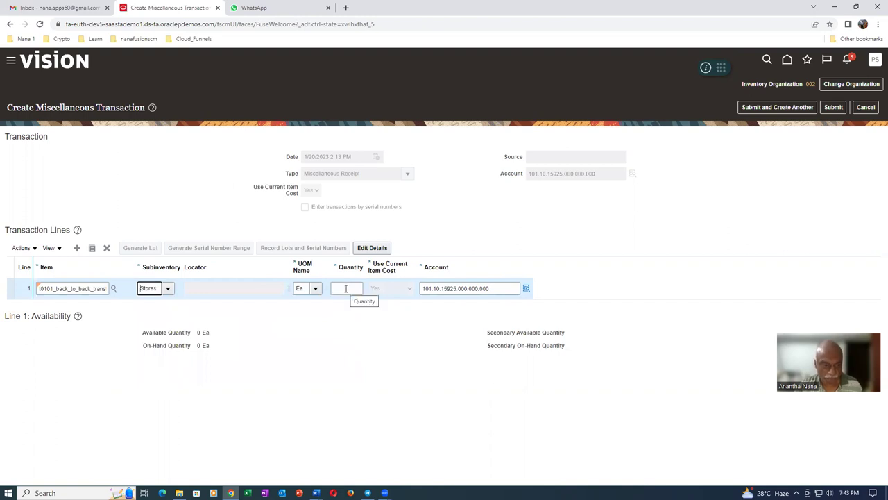
Set the line quantity to 10,000 Ea and submit the miscellaneous receipt
click(346, 288)
text(10,000)
key(Tab)
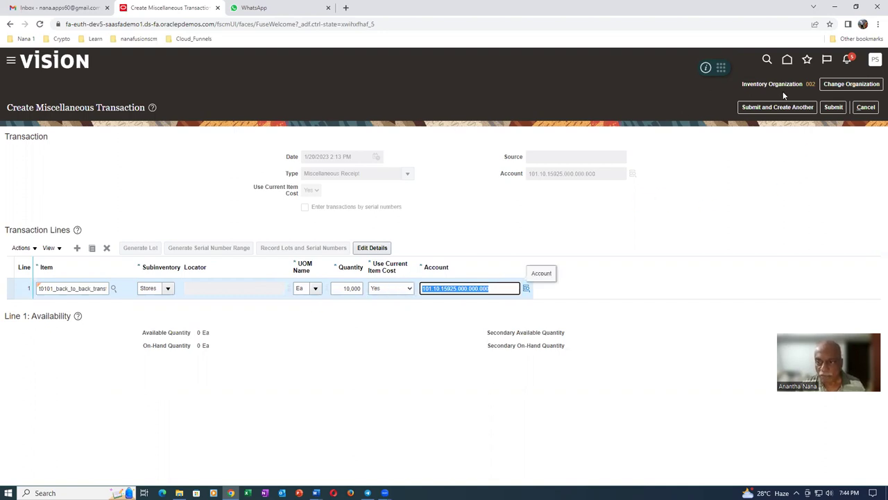
click(838, 107)
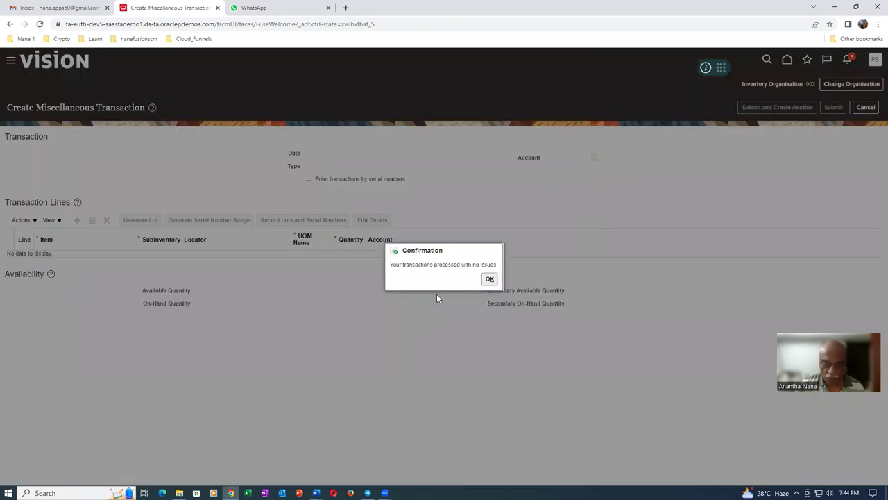
click(490, 278)
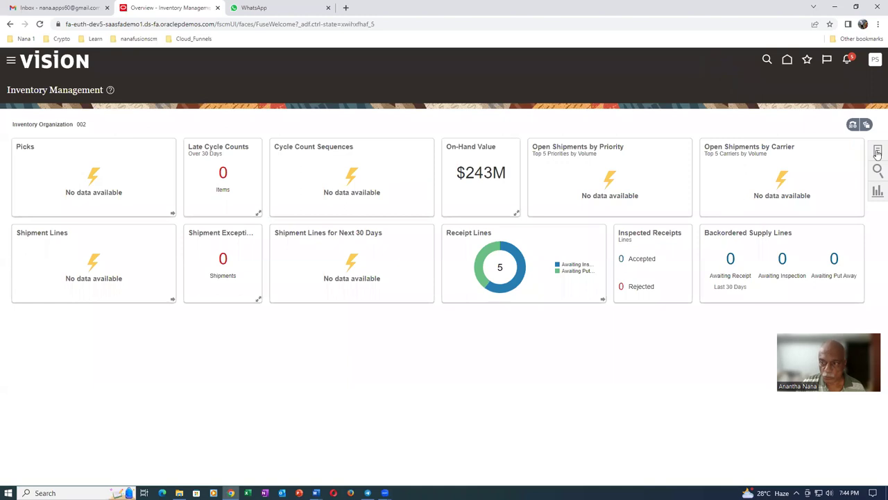
From Create Miscellaneous Transaction, change the inventory organization to 001
click(878, 151)
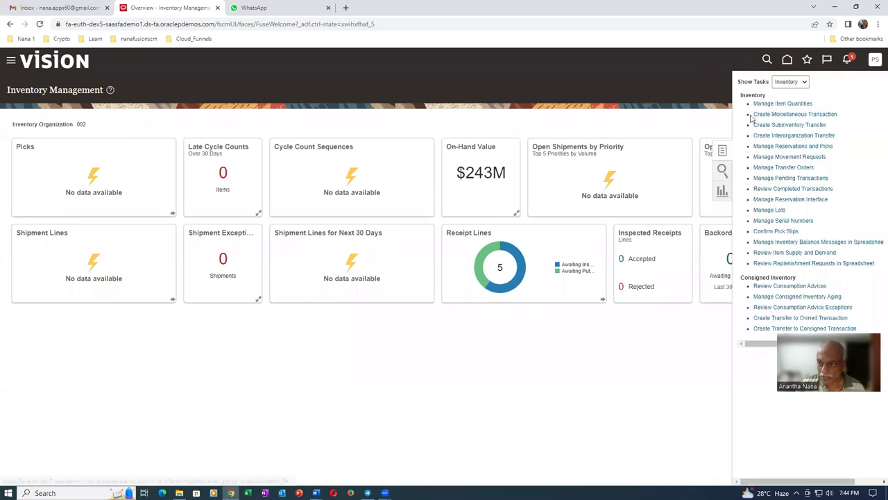
click(764, 114)
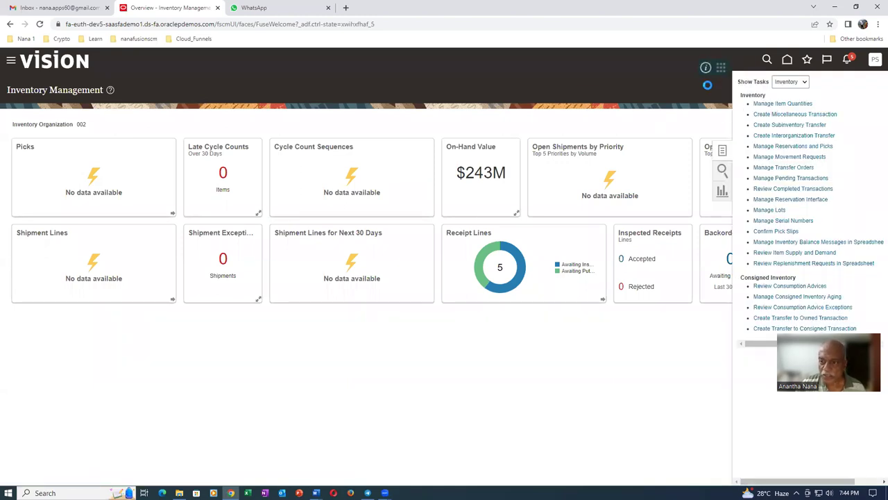
click(840, 86)
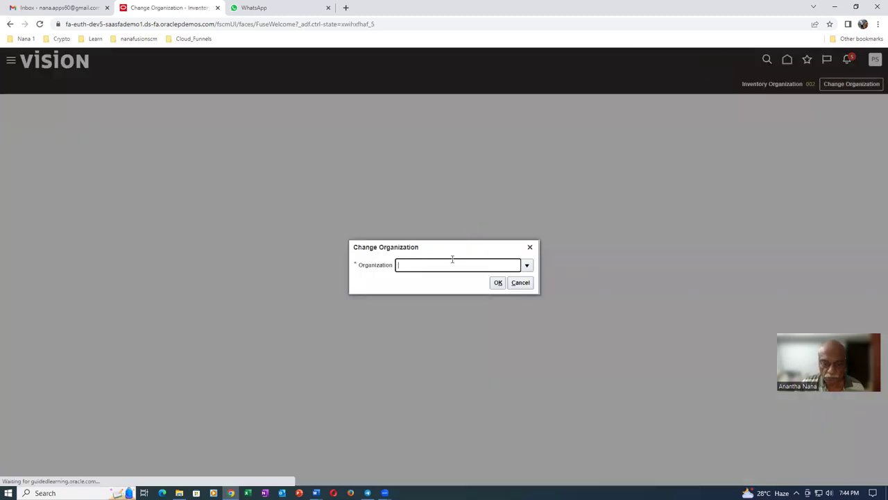
text(001)
key(Tab)
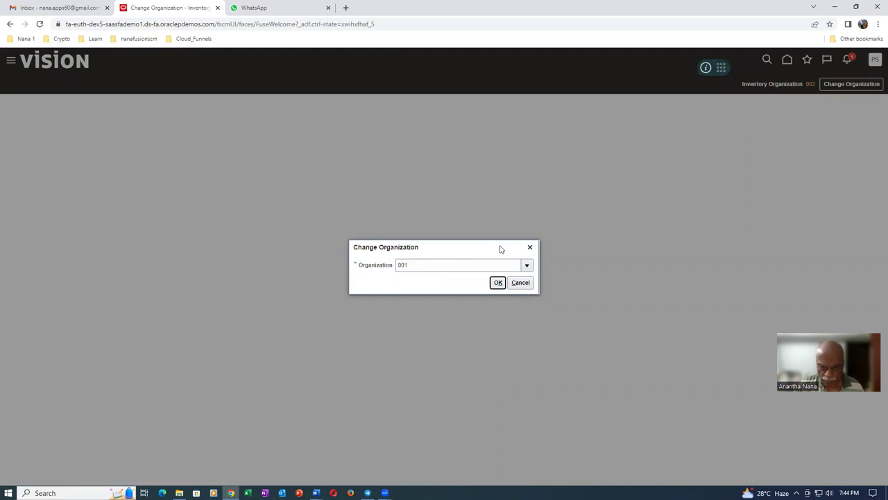
click(501, 283)
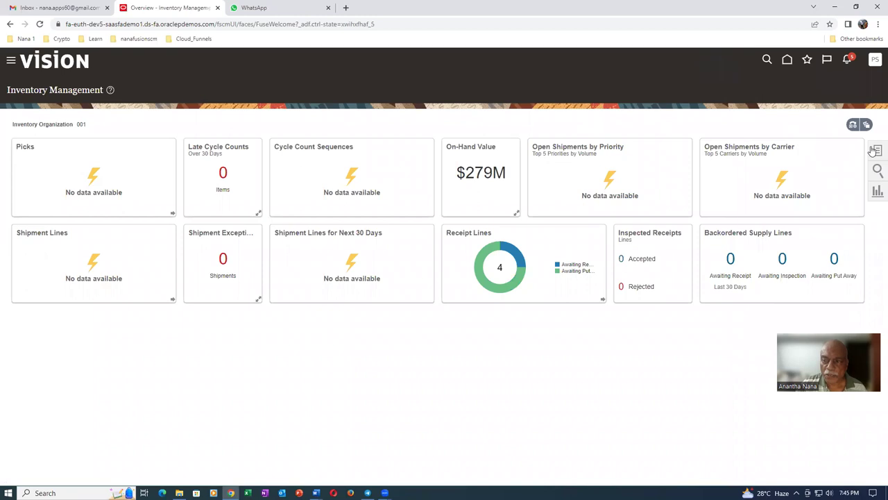
Start a new miscellaneous transaction of type Miscellaneous Receipt, found by searching 'misc'
click(878, 151)
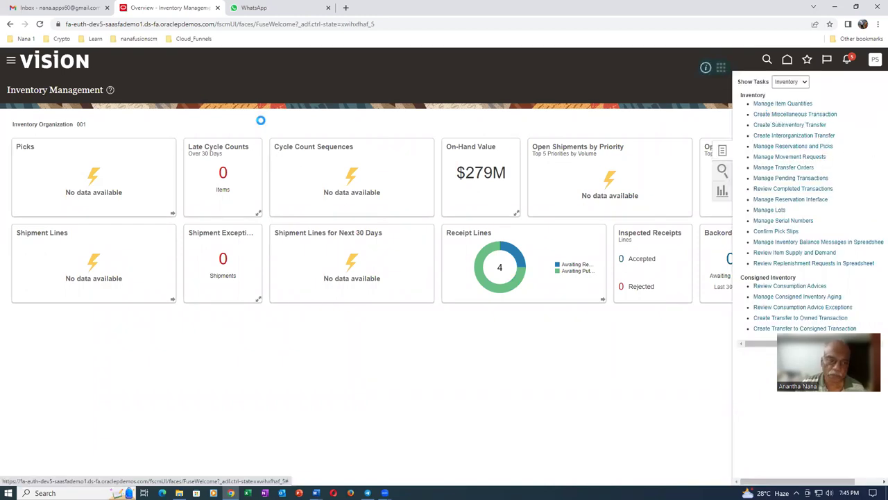
click(328, 170)
text(misc)
key(Tab)
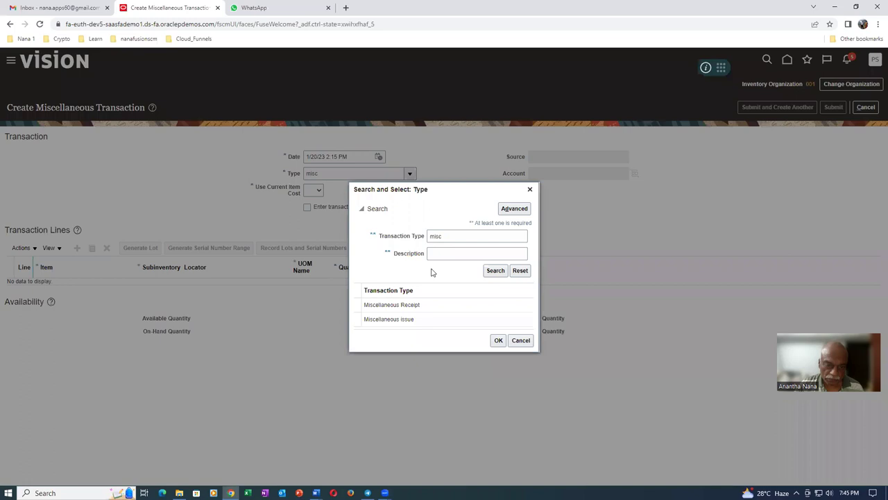
click(428, 306)
click(498, 340)
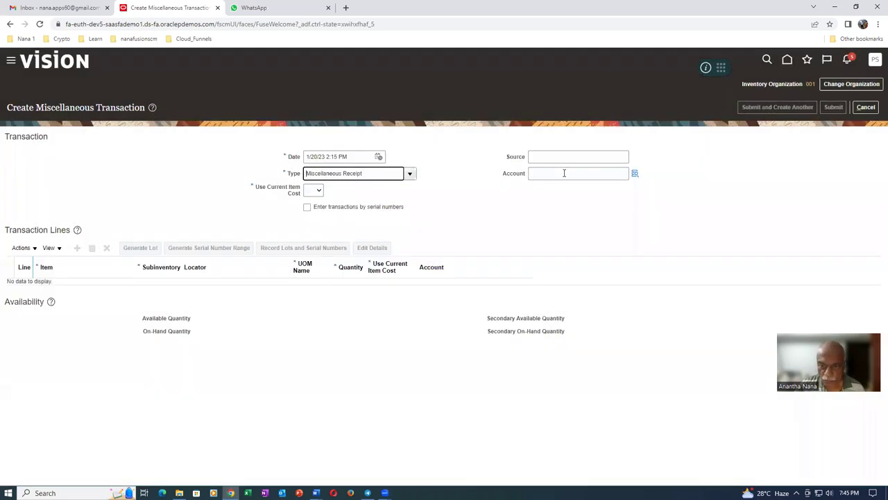
Set account 101.10.15925.000.000.000 and Use Current Item Cost to Yes
click(563, 173)
click(636, 173)
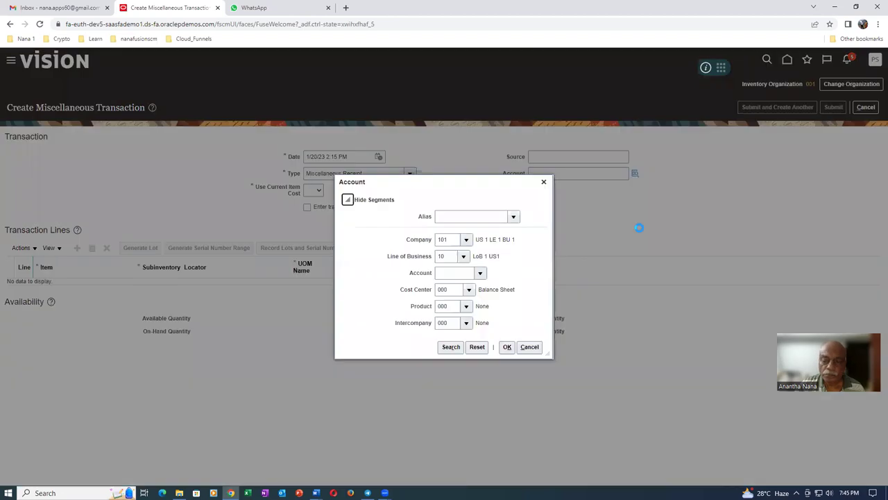
click(449, 347)
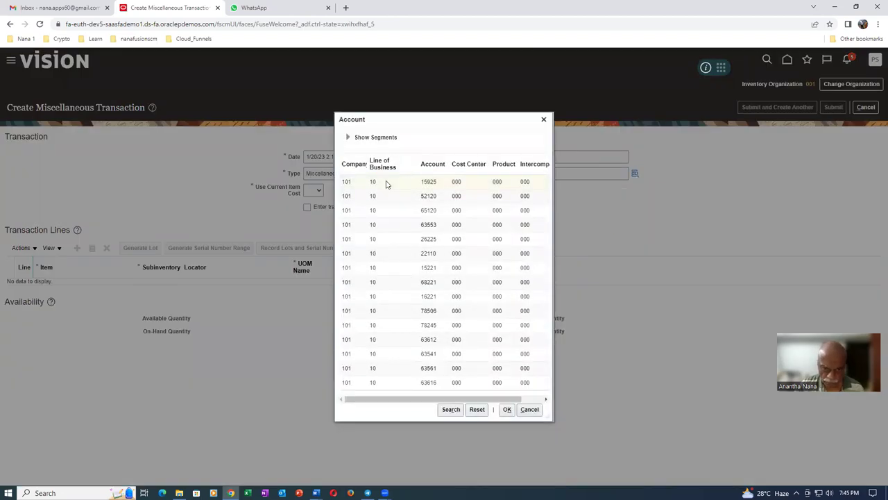
click(507, 409)
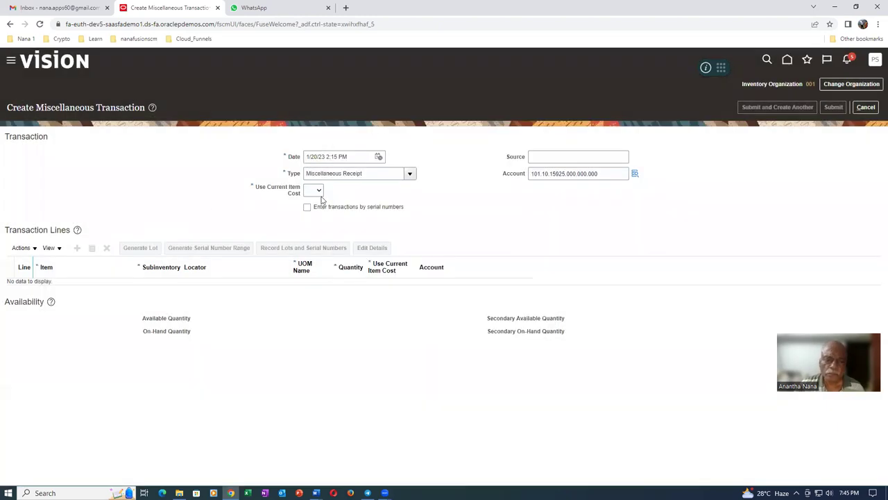
click(316, 194)
click(314, 213)
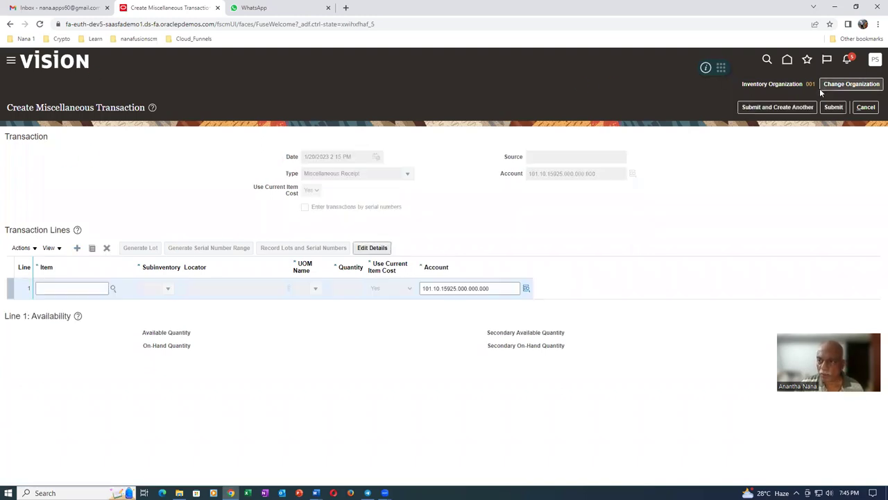
Receive 5 Ea of item 10101 into Stores for organization 001 and submit it
click(79, 288)
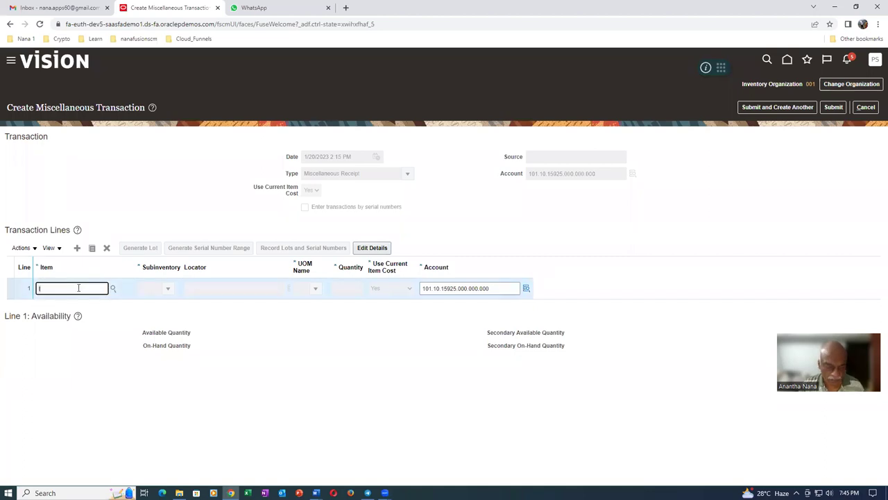
key(Tab)
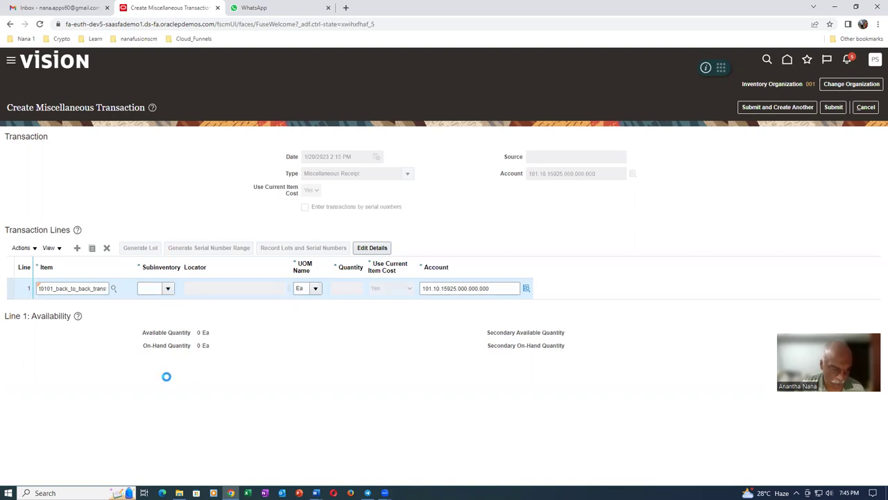
click(348, 288)
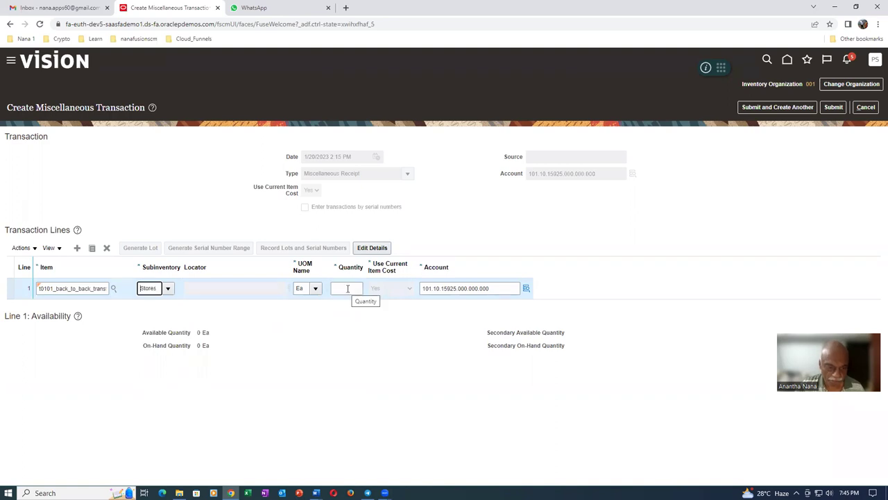
key(Tab)
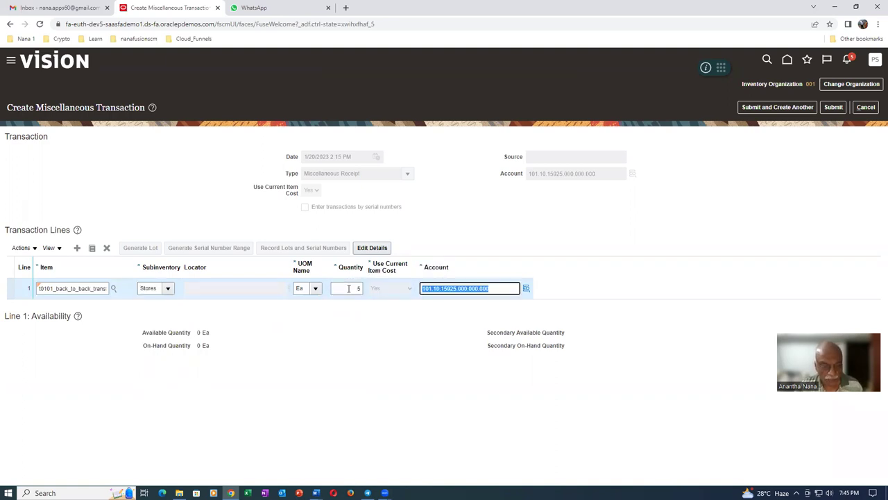
click(356, 361)
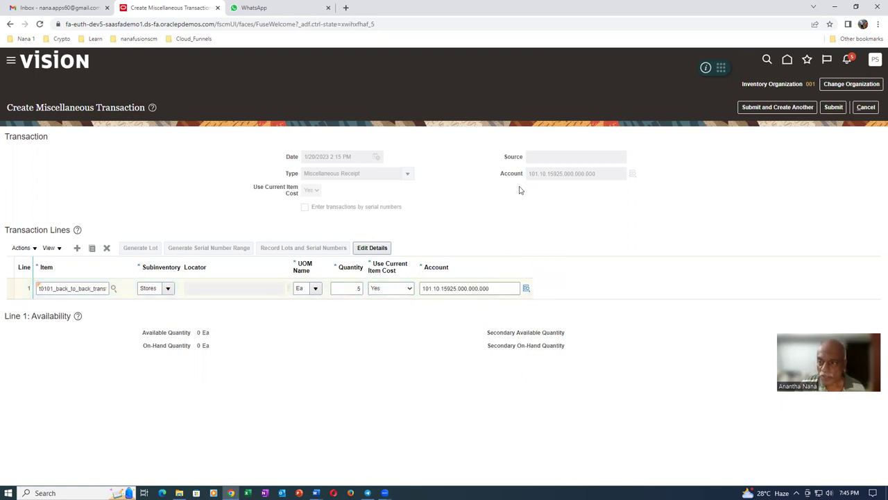
click(839, 107)
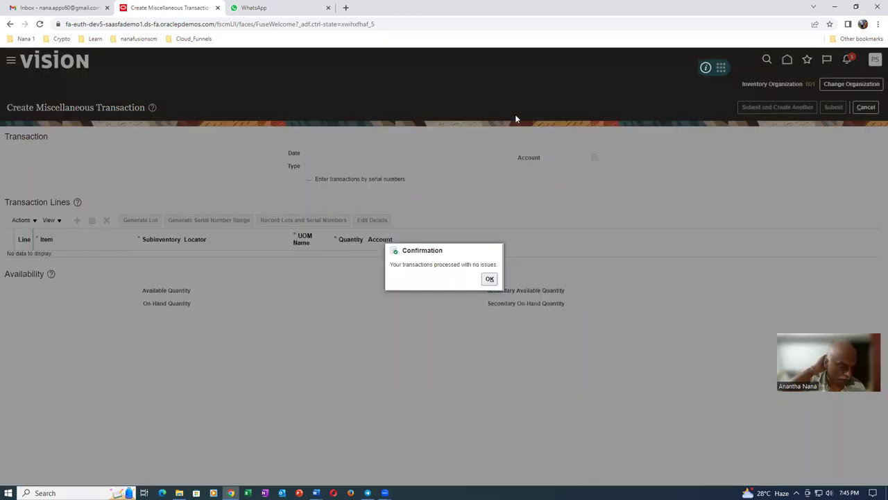
click(490, 278)
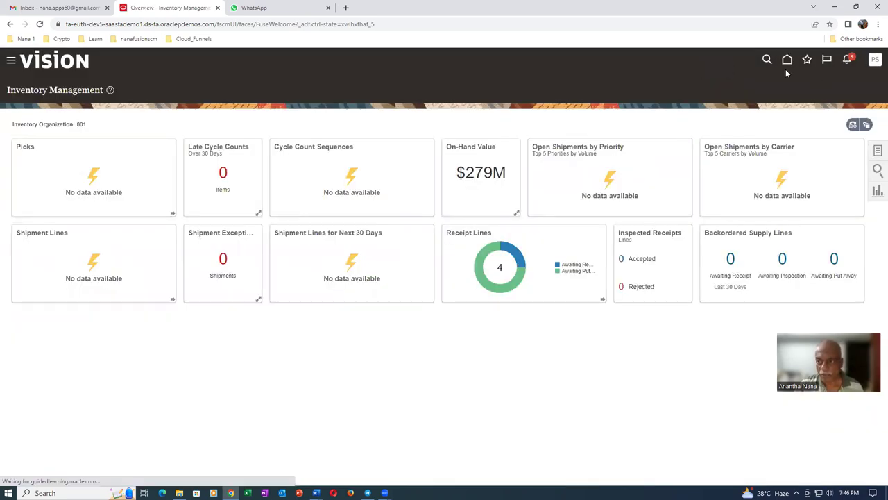
Return to the home page and scroll the category strip to Supply Chain Planning
click(788, 61)
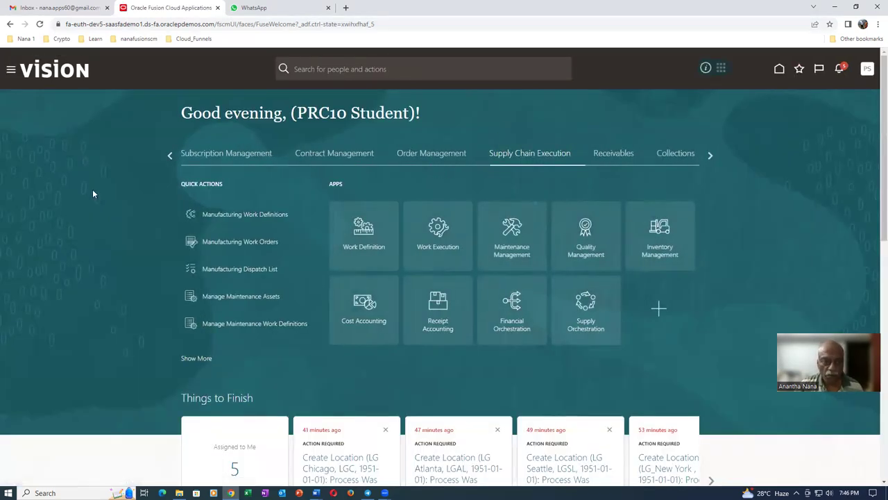
click(170, 156)
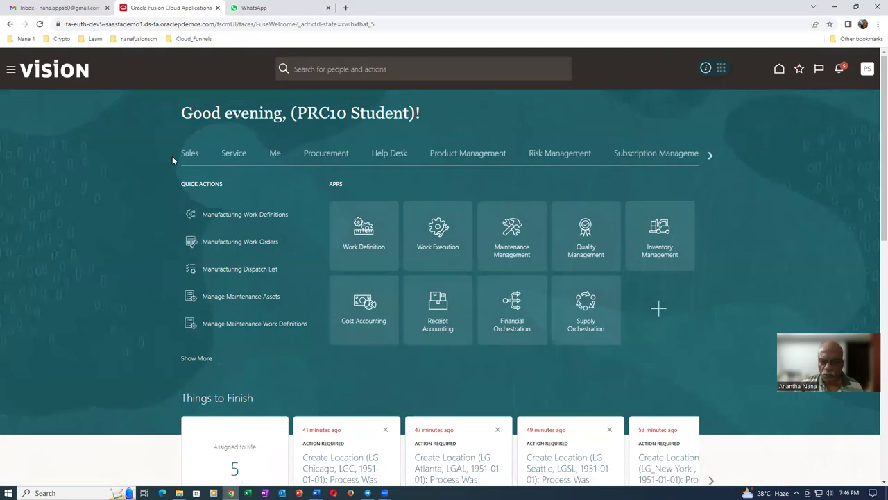
click(709, 154)
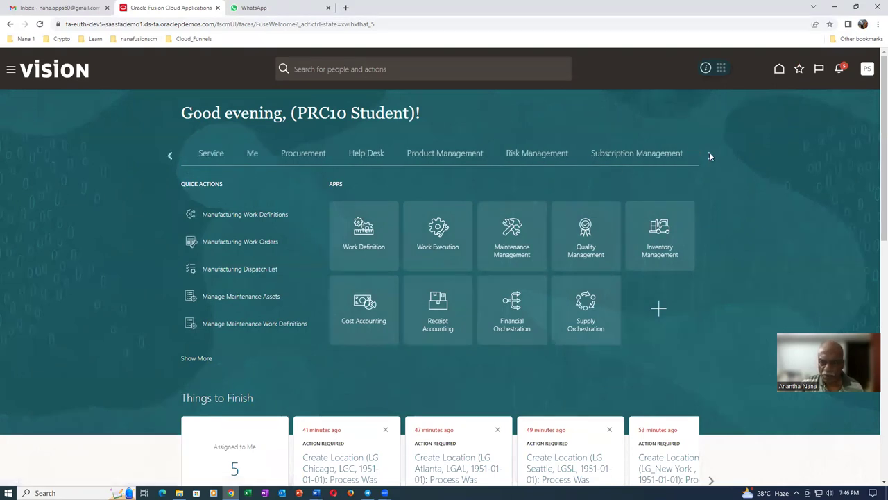
click(709, 154)
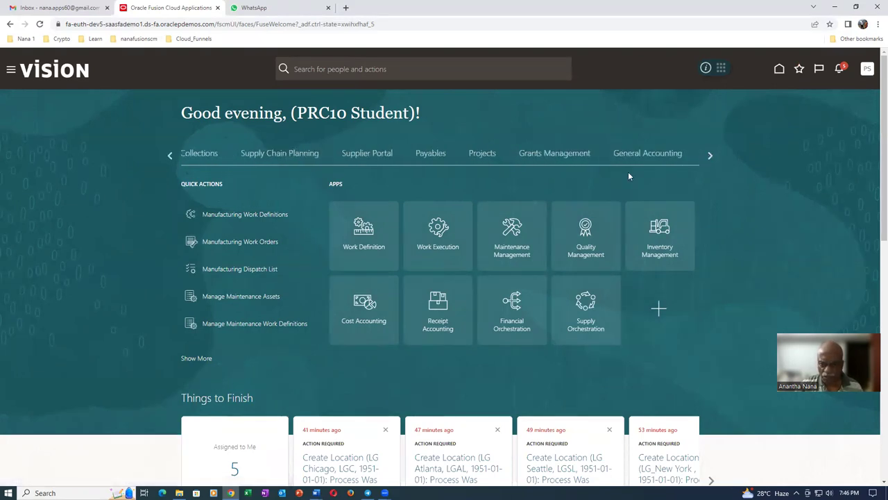
click(283, 156)
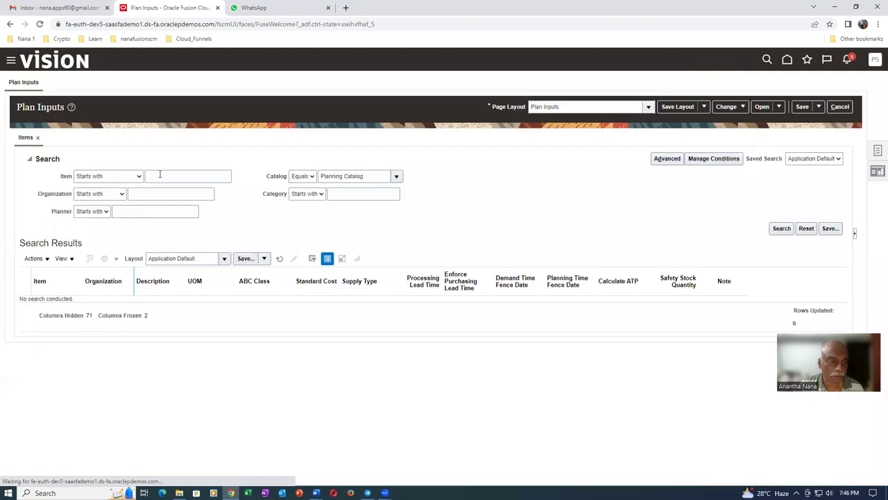
Search Plan Inputs items for t01, which returns no results, then launch Collect Planning Data
click(163, 175)
text(t01)
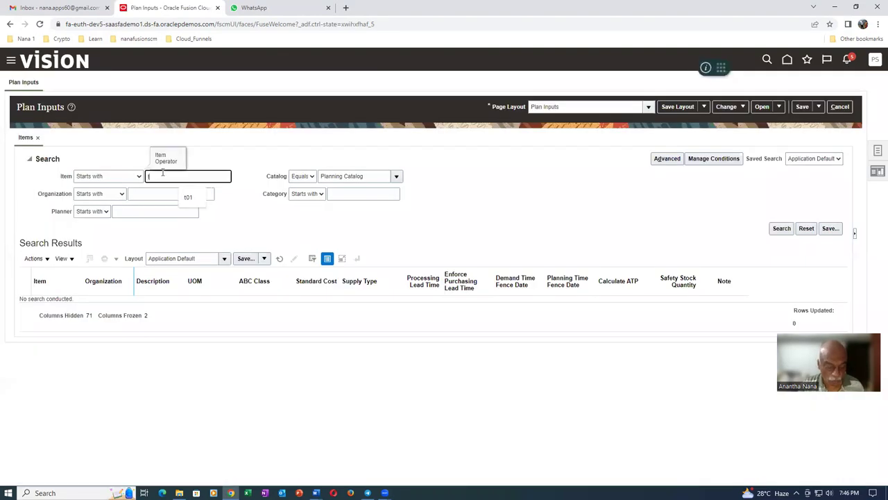
click(783, 229)
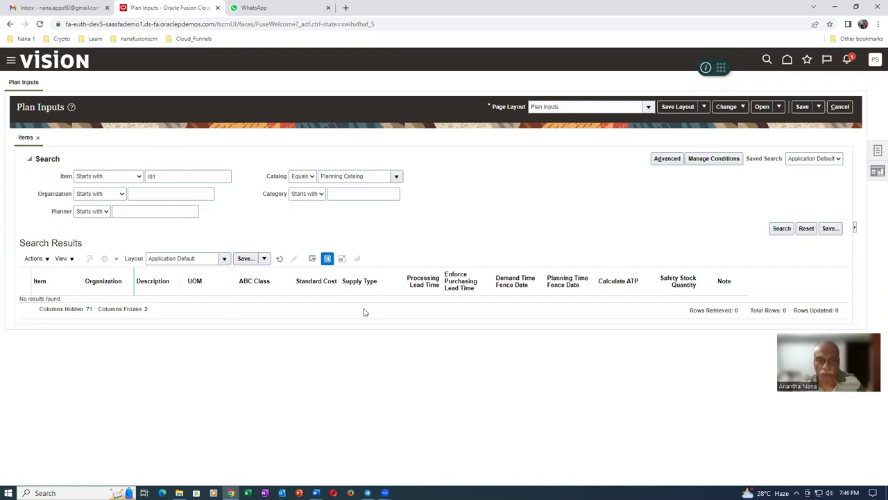
click(876, 151)
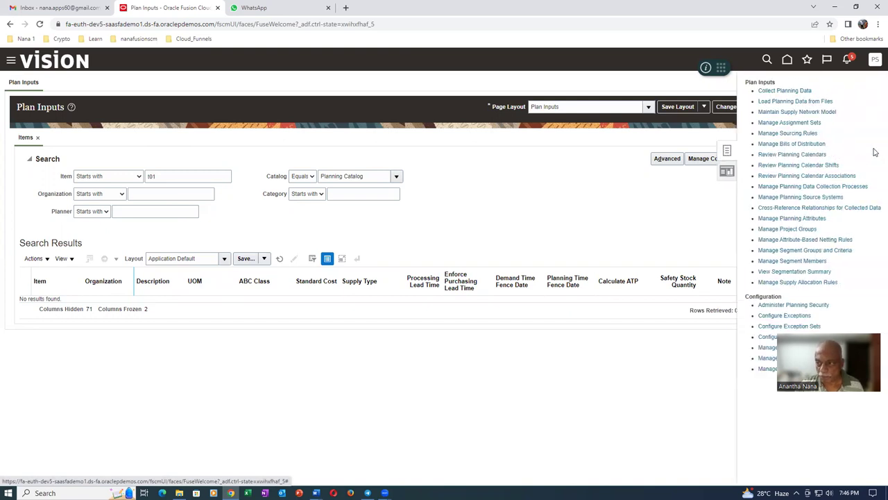
click(784, 91)
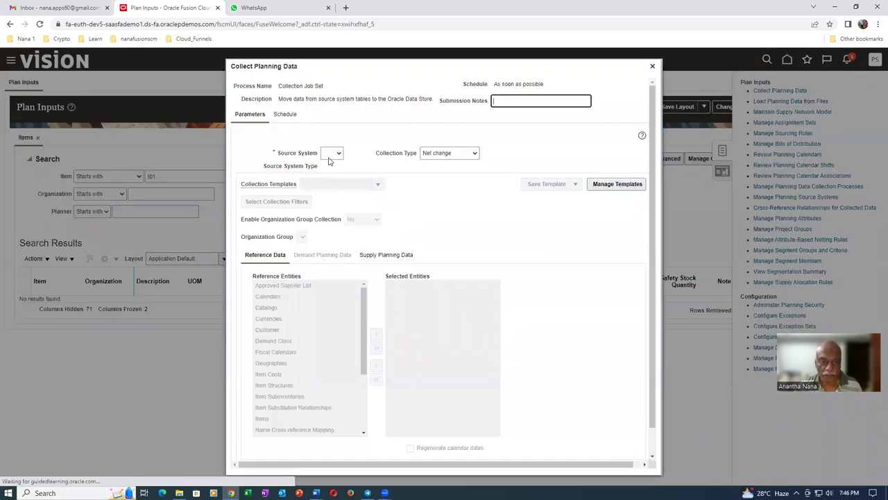
Set the collection source system to OPS and collection type to Targeted
click(330, 154)
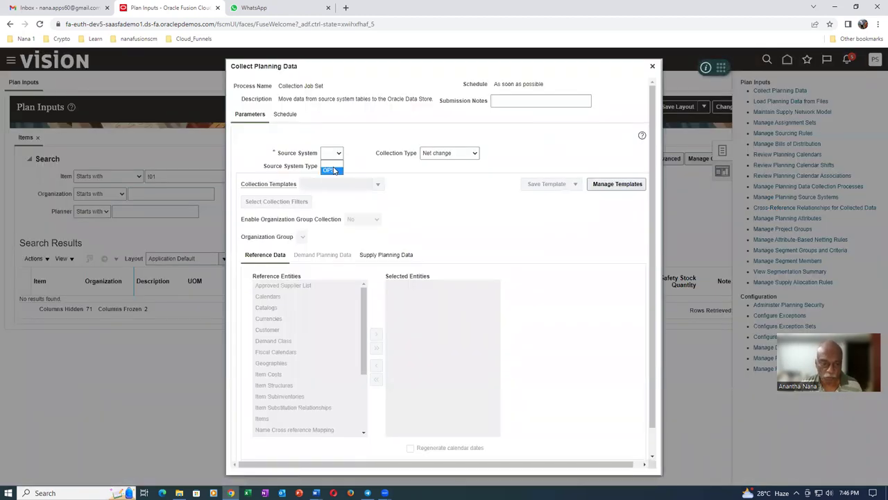
click(332, 172)
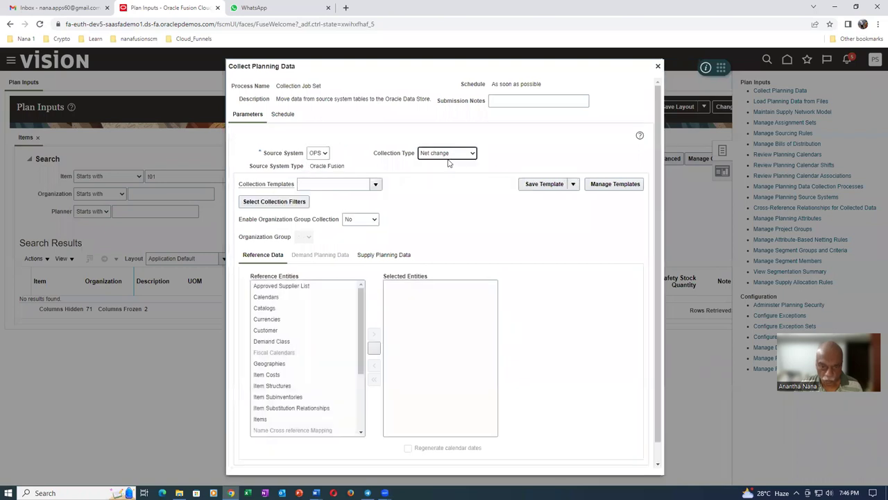
click(451, 156)
click(454, 170)
Narrow the selected supply planning entities to On Hand only
click(375, 349)
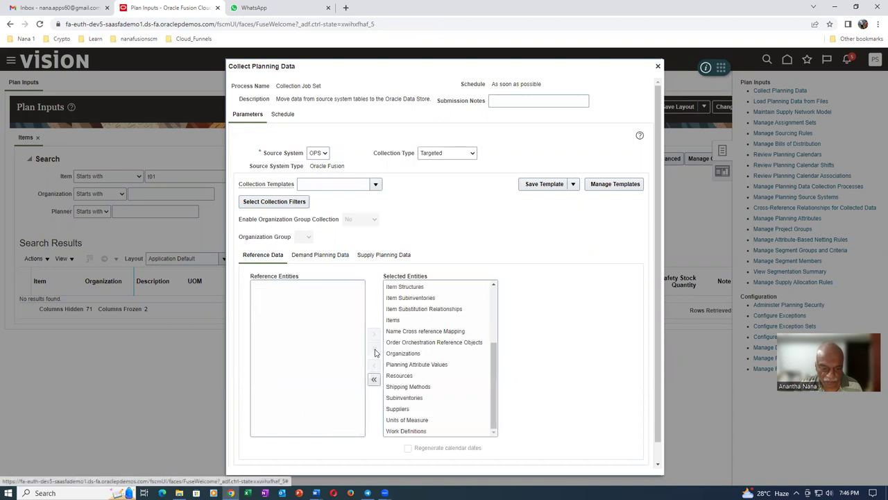
click(382, 261)
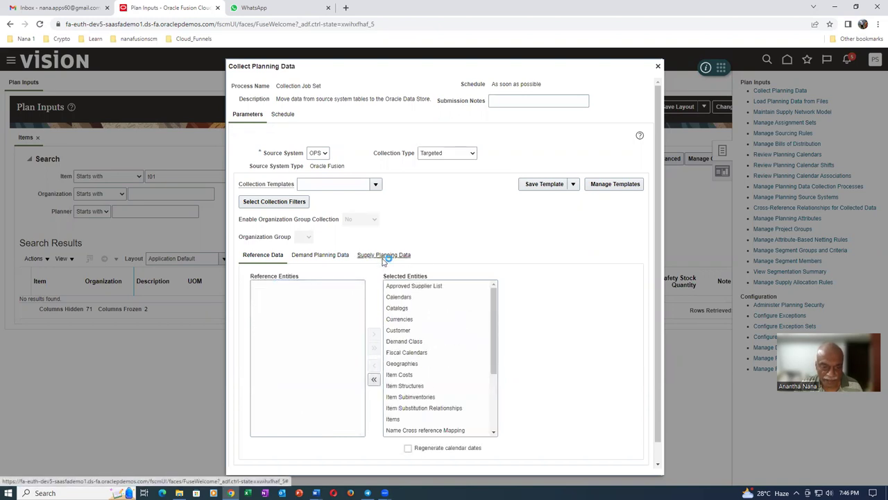
click(361, 328)
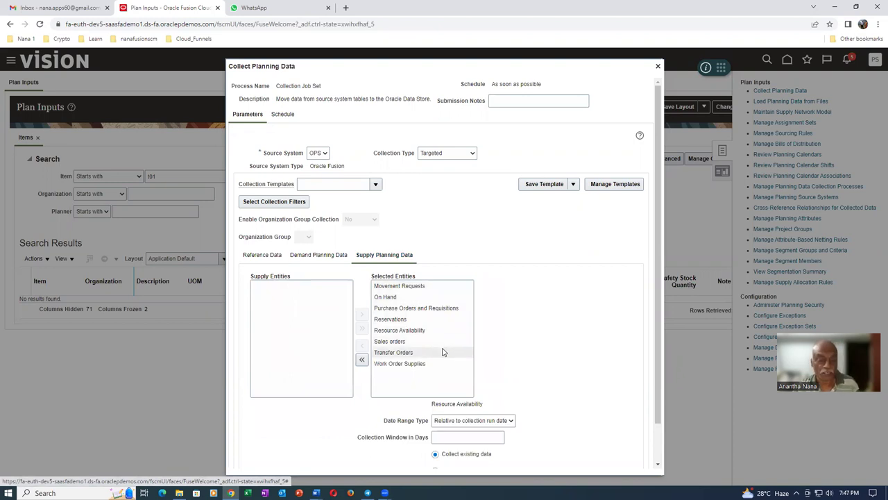
click(362, 359)
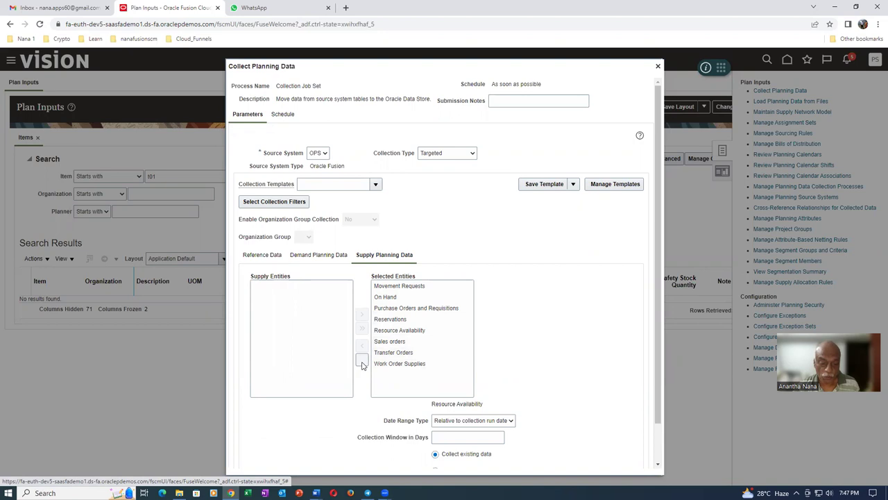
click(265, 298)
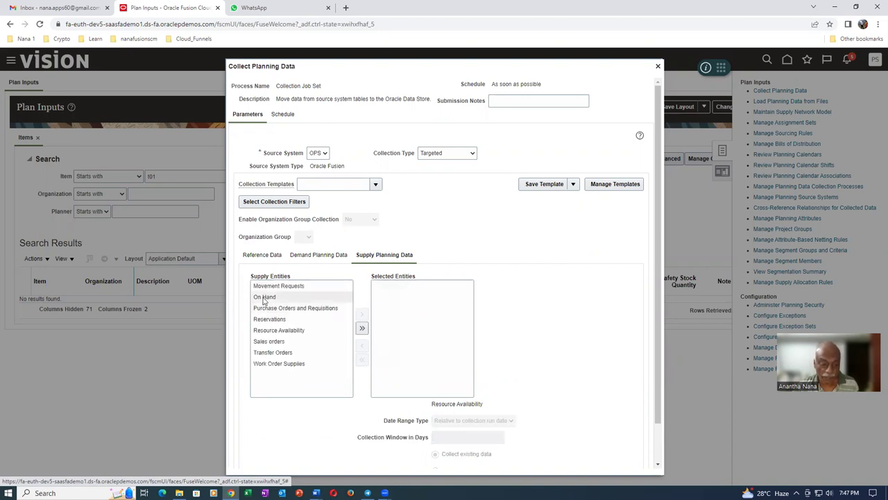
click(361, 317)
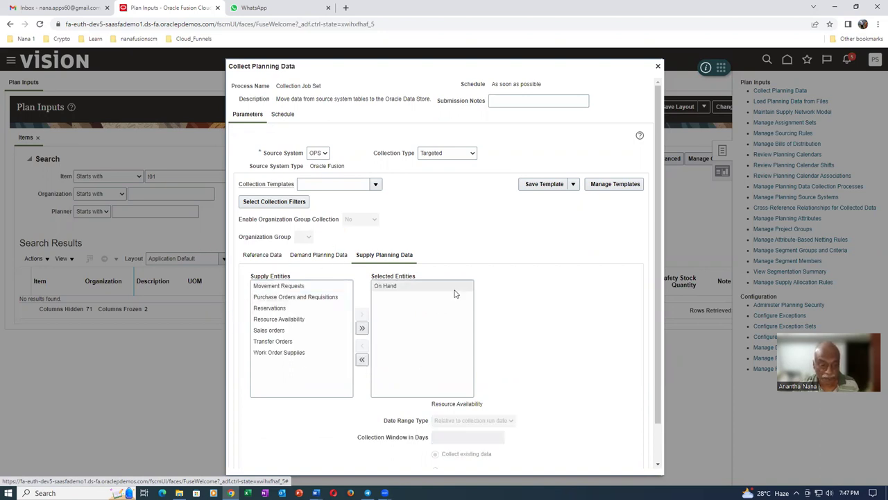
Keep only Items among the reference entities and submit the collection
click(262, 257)
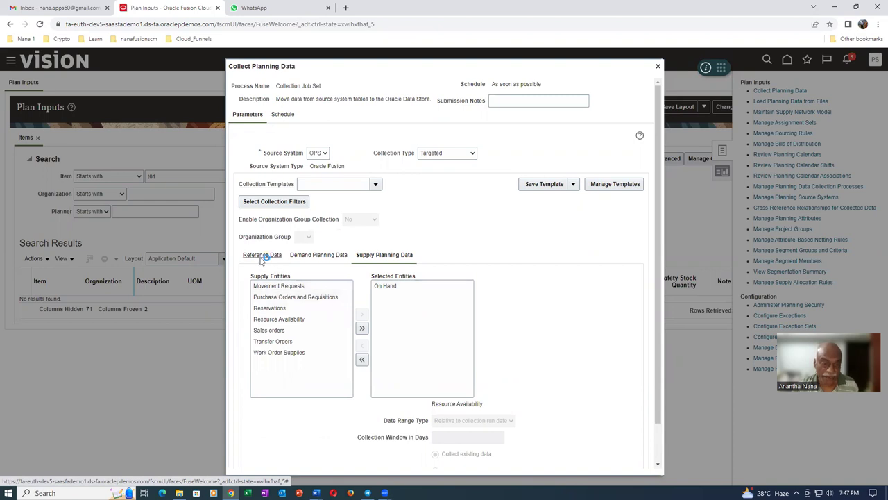
click(373, 379)
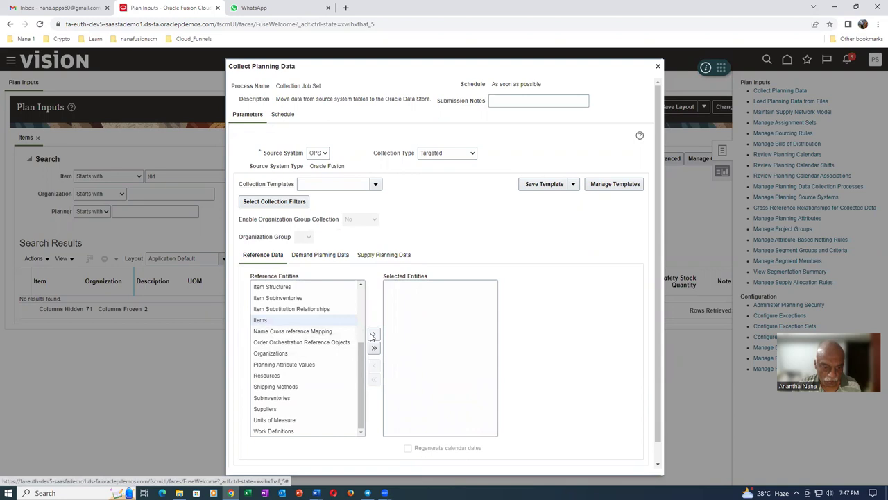
click(373, 334)
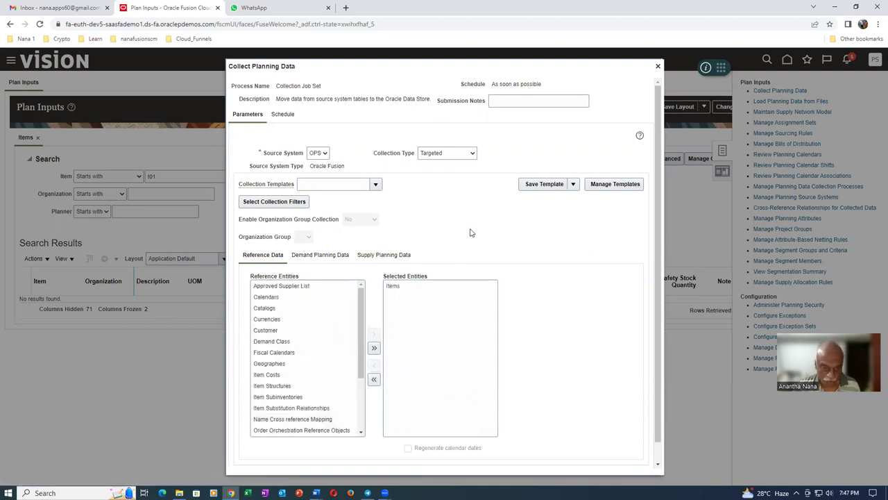
click(375, 257)
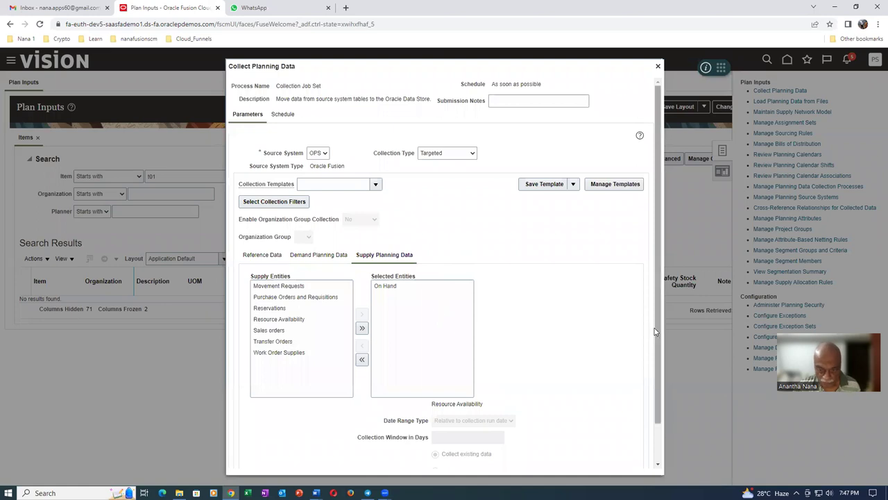
scroll(660, 333, down, 2)
click(614, 461)
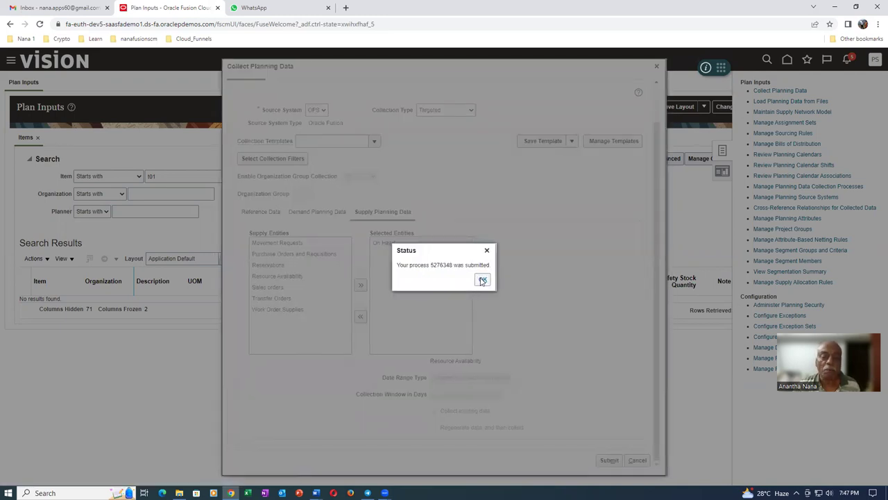
click(483, 280)
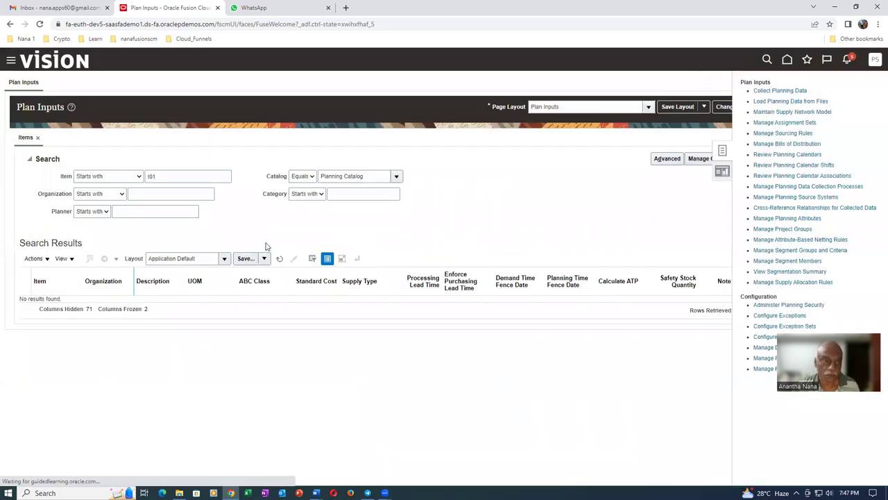
Duplicate the Plan Inputs browser tab and load the site's root address in it
right_click(179, 7)
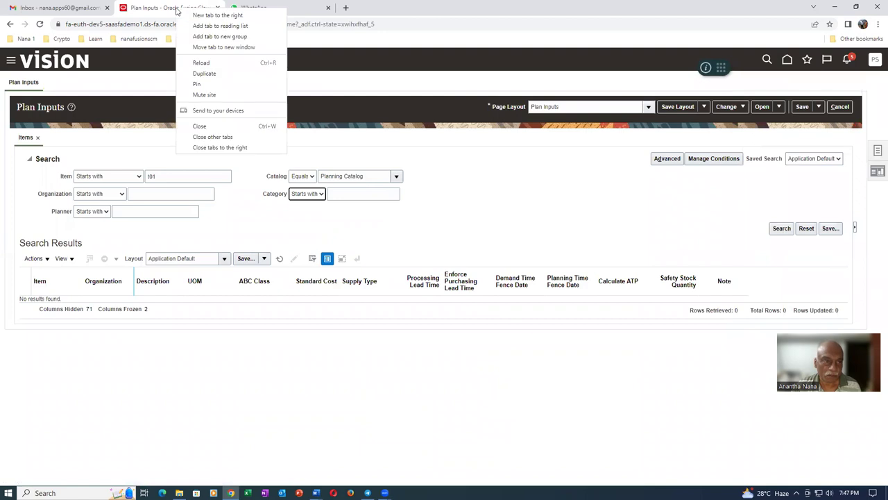
click(204, 74)
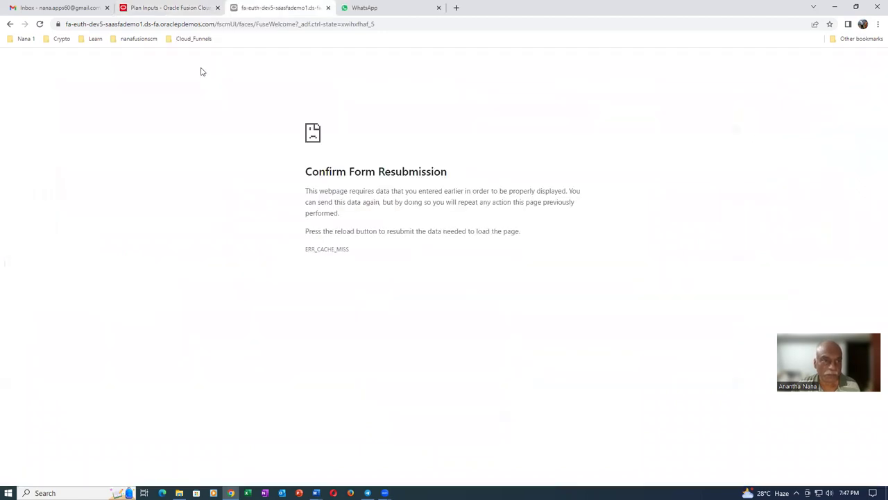
click(257, 25)
click(393, 23)
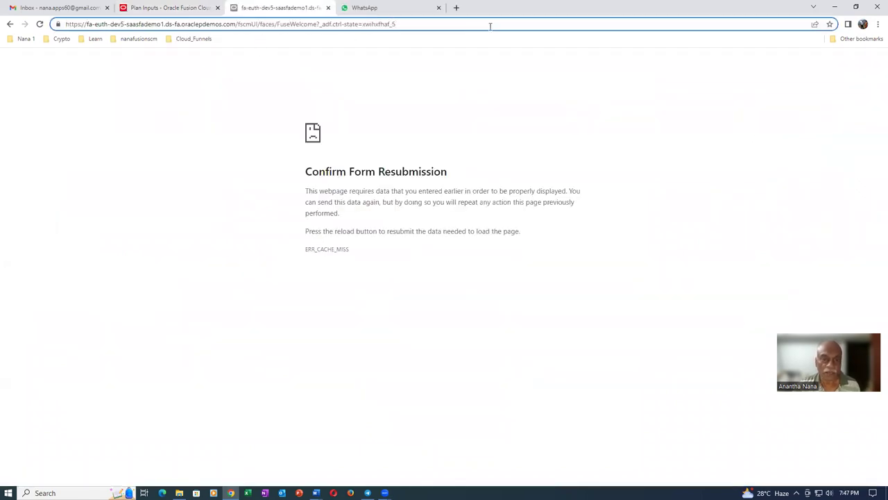
key(BackSpace)
key(BackSpace)
key(BackSpace)
key(BackSpace)
key(BackSpace)
key(BackSpace)
key(BackSpace)
key(BackSpace)
key(BackSpace)
key(BackSpace)
key(BackSpace)
key(BackSpace)
key(BackSpace)
key(BackSpace)
key(BackSpace)
key(BackSpace)
key(BackSpace)
key(BackSpace)
key(BackSpace)
key(BackSpace)
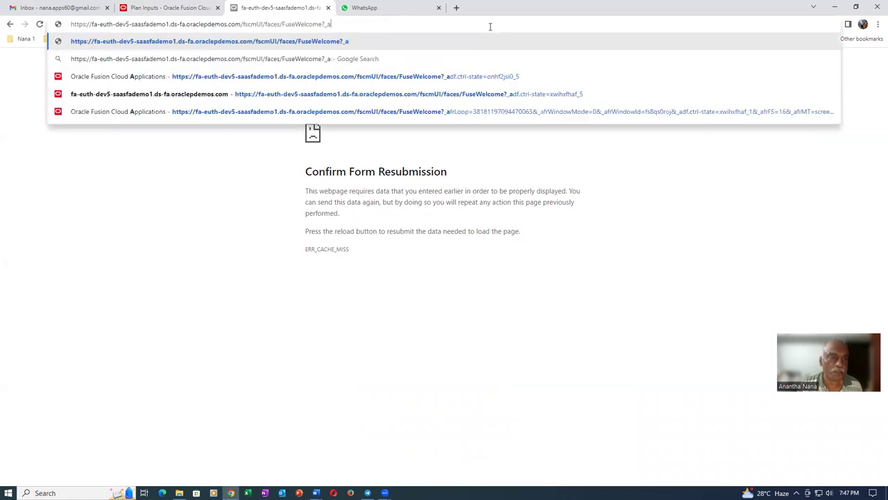
key(BackSpace)
key(BackSpace)
key(BackSpace)
key(BackSpace)
key(BackSpace)
key(BackSpace)
key(BackSpace)
key(BackSpace)
key(BackSpace)
key(BackSpace)
key(BackSpace)
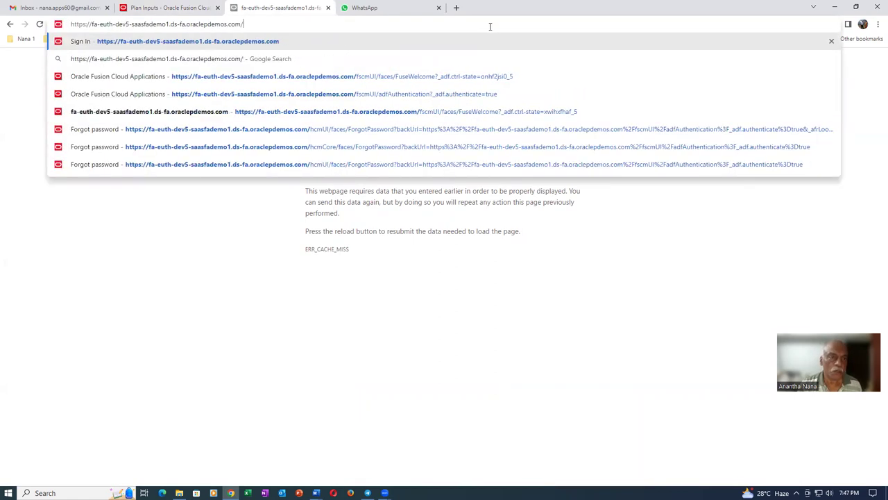
key(Return)
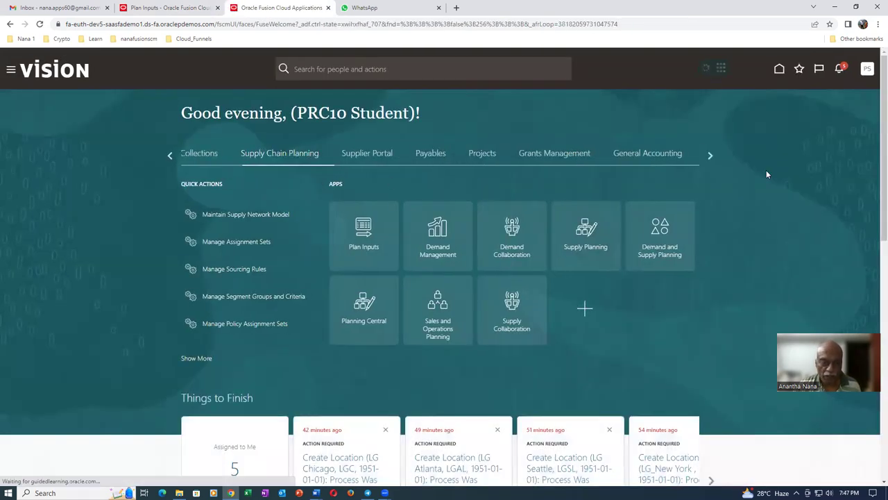
Open the Global Order Promising work area from the home page's Order Management area
click(711, 157)
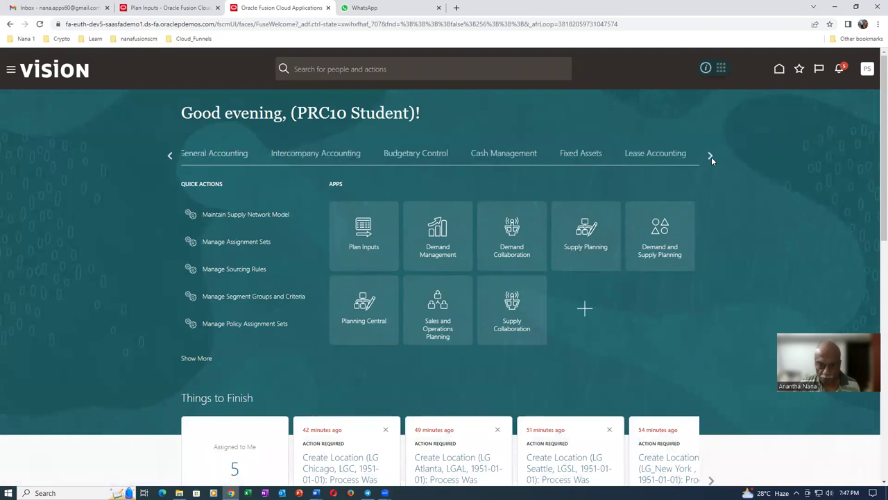
click(712, 157)
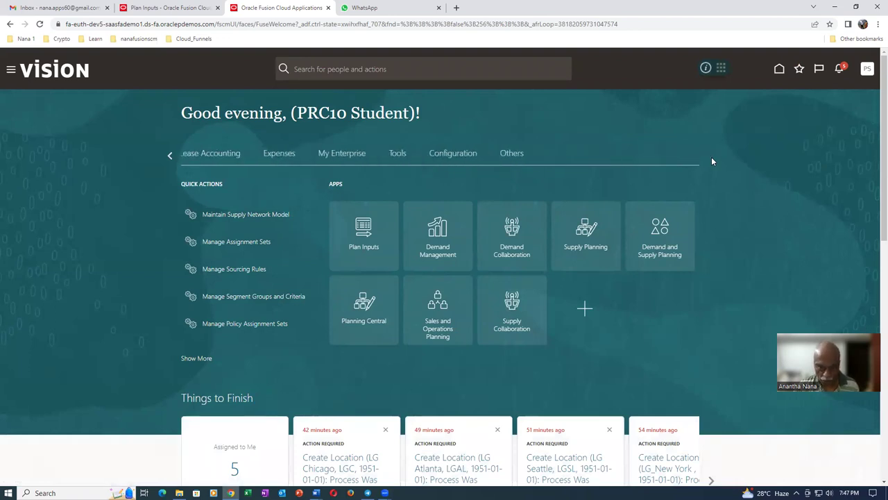
click(169, 156)
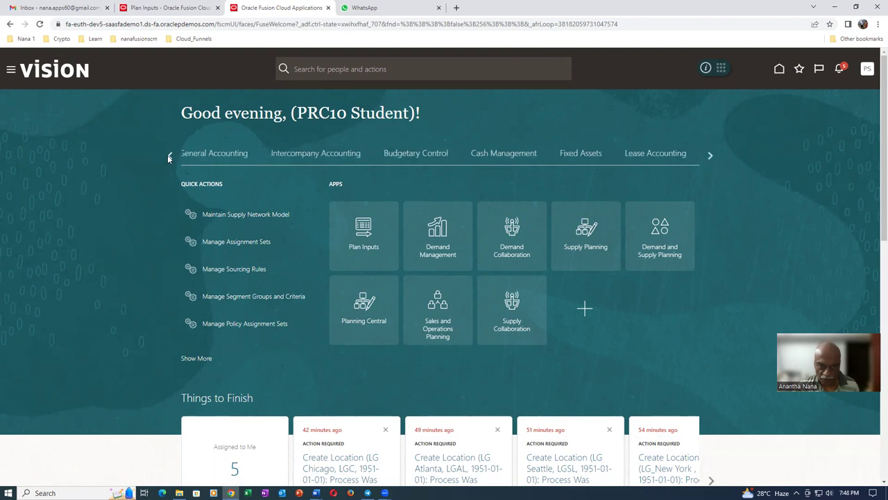
click(169, 157)
click(169, 156)
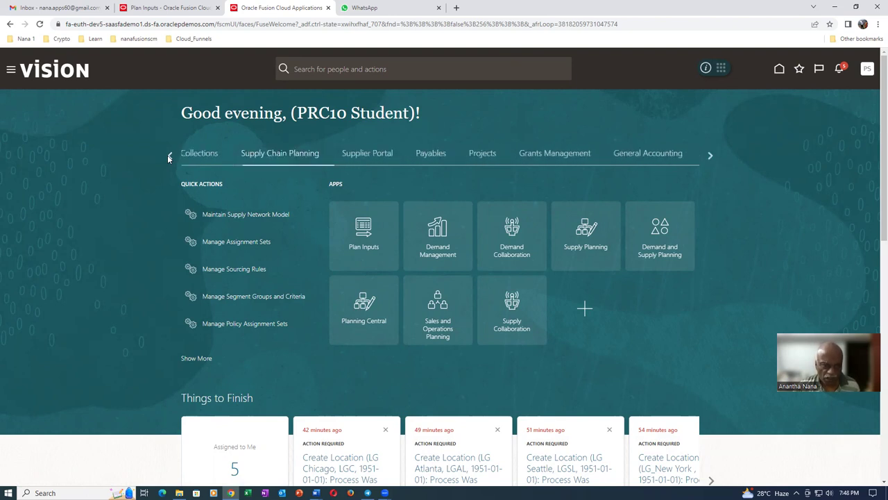
click(454, 157)
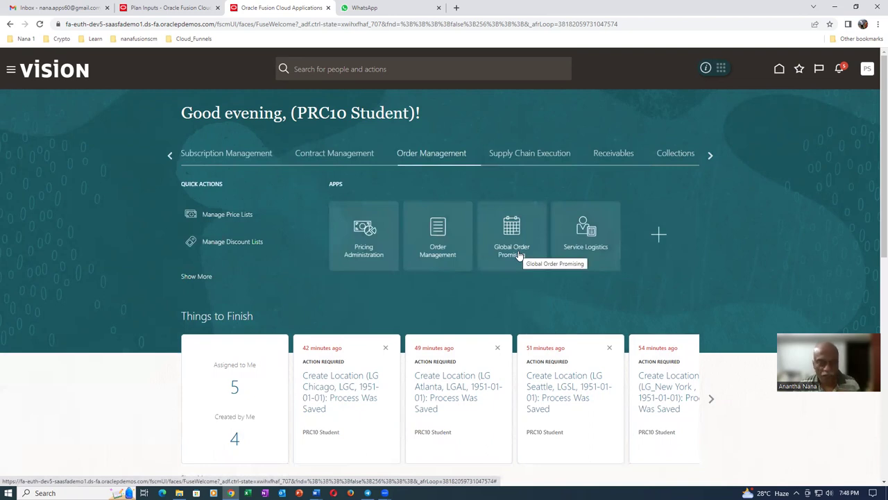
click(517, 255)
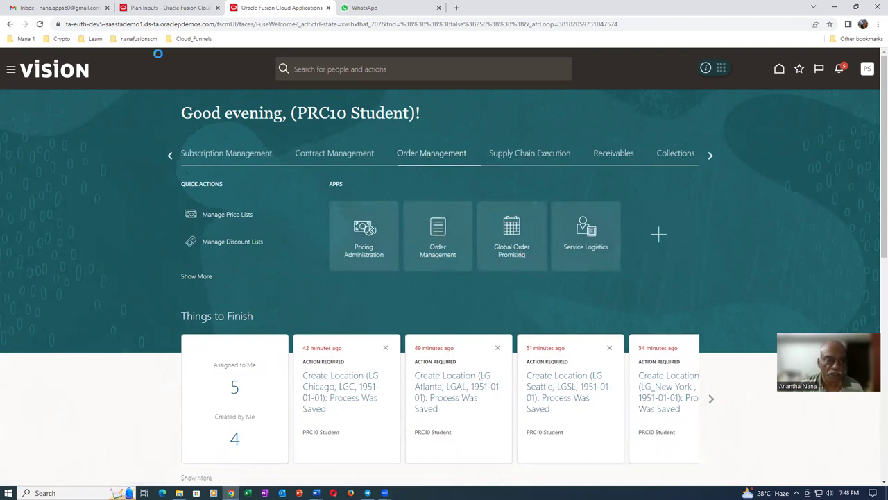
Re-run the item search in the Plan Inputs tab, then return to Order Promising
click(171, 9)
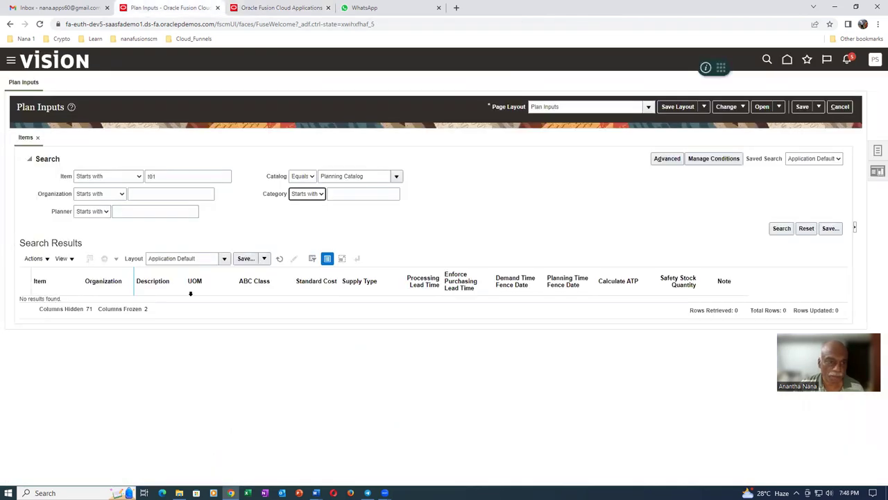
click(780, 229)
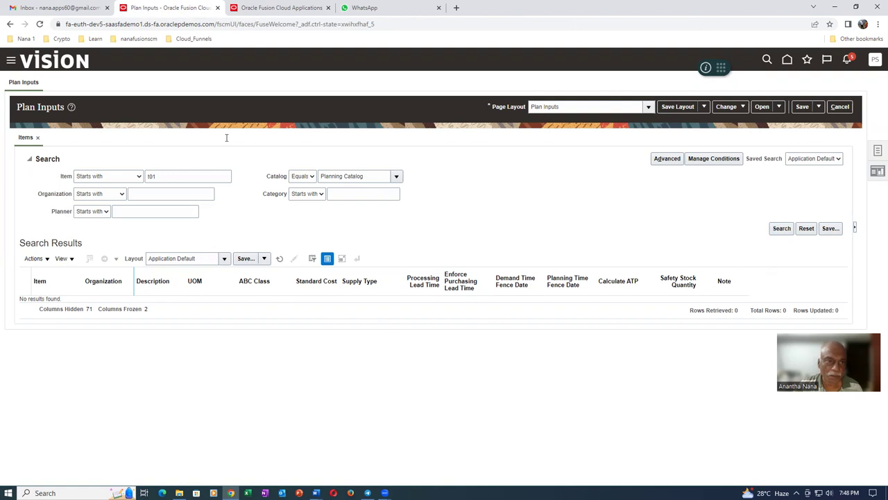
click(286, 9)
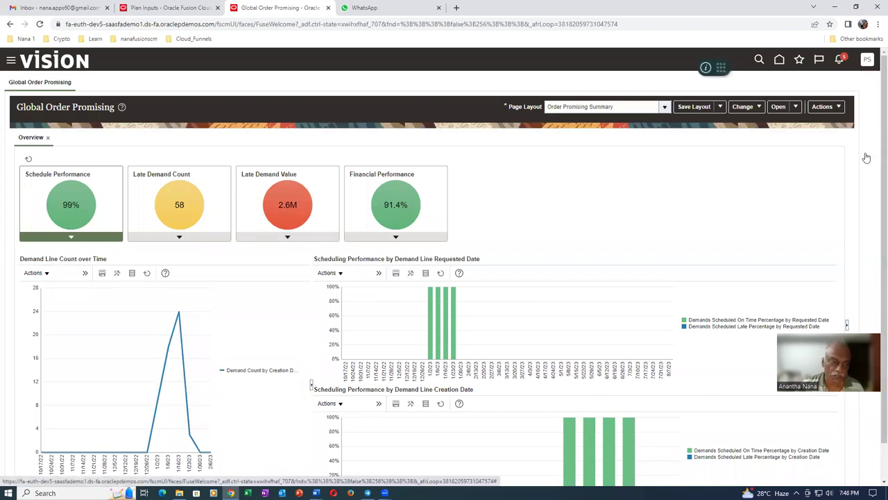
Open Manage Sourcing Rules from the order promising tasks to create a new rule
click(869, 152)
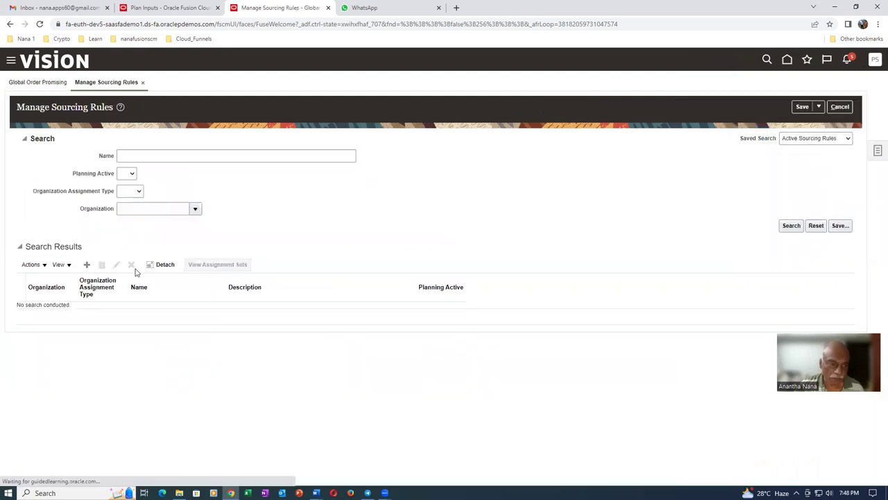
click(87, 265)
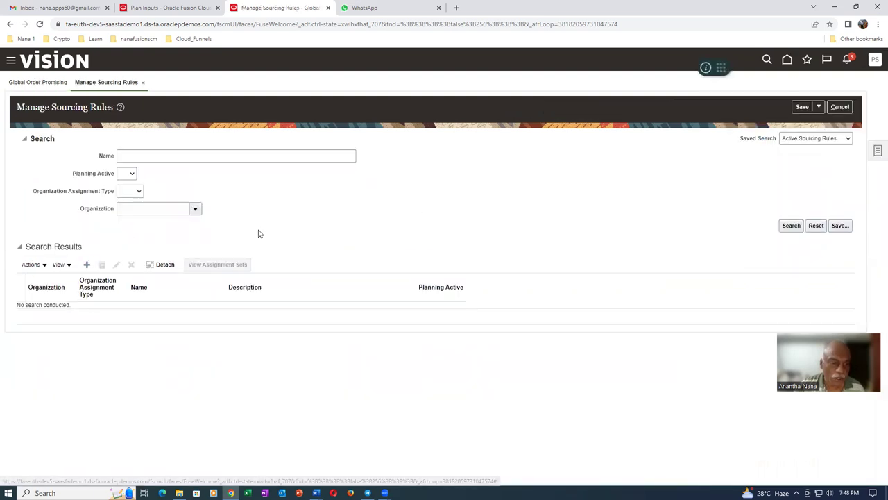
Enter t01_buy as the rule name and description, and add an effective date row
click(178, 138)
text(101_buy)
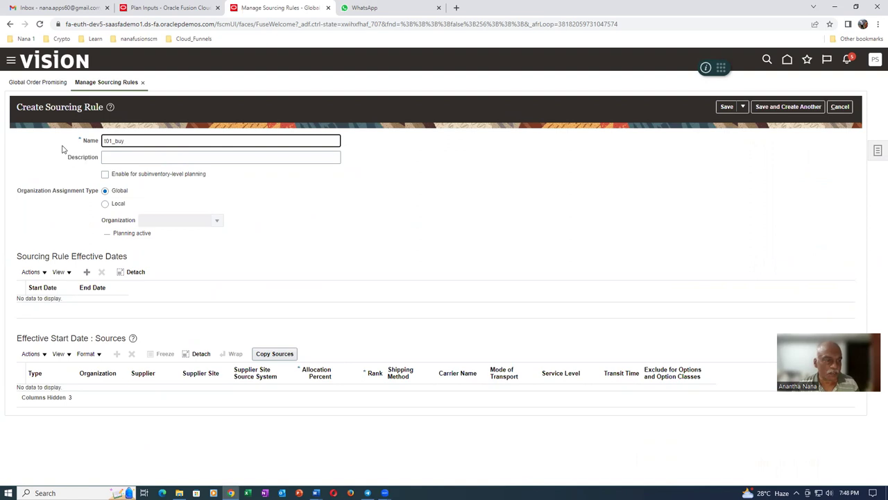
key(ctrl+a)
key(ctrl+c)
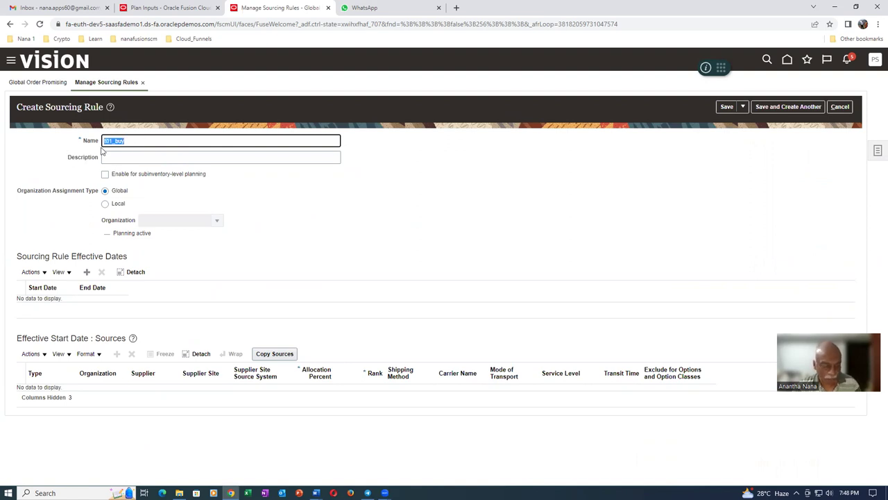
click(125, 157)
key(ctrl+v)
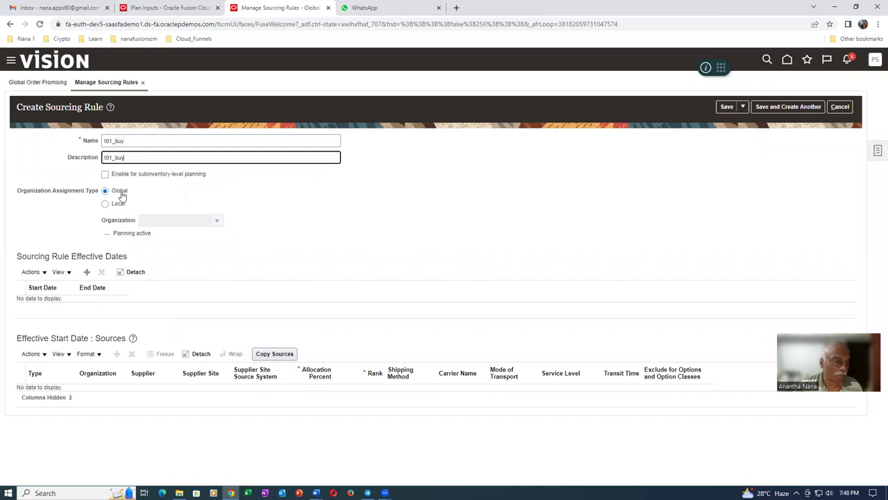
click(87, 271)
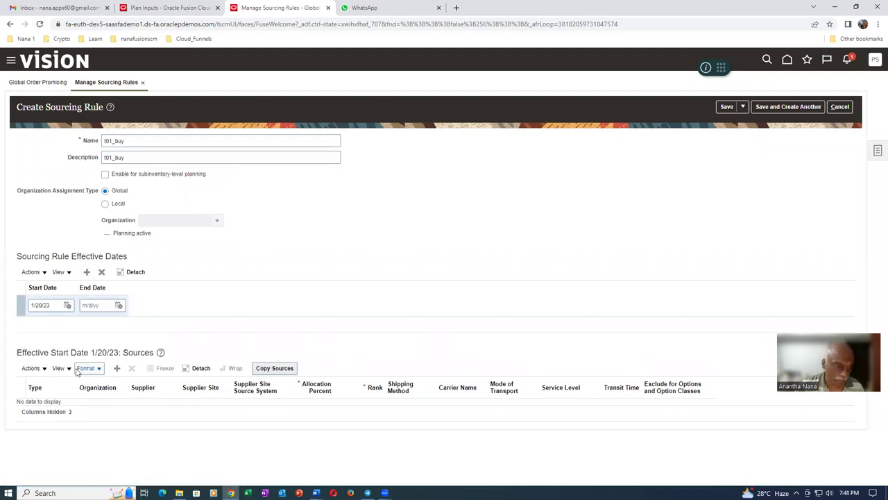
Add a Buy from source row with supplier ABC Consulting
click(117, 369)
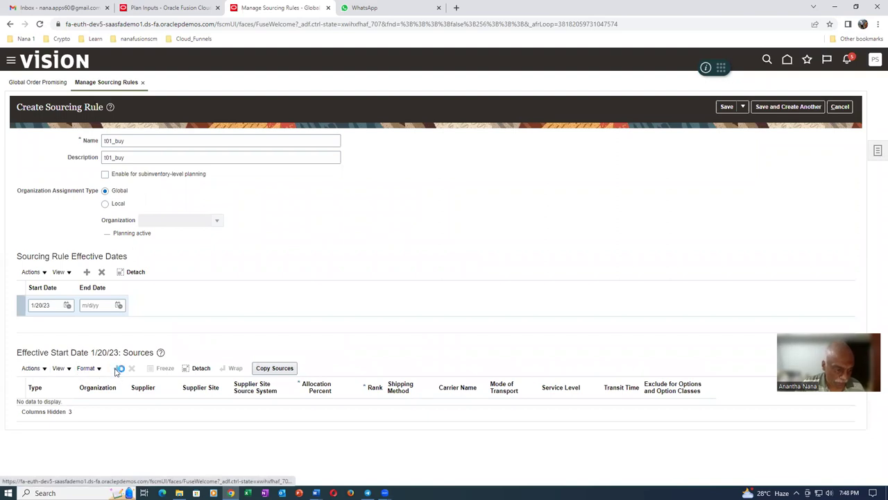
click(46, 409)
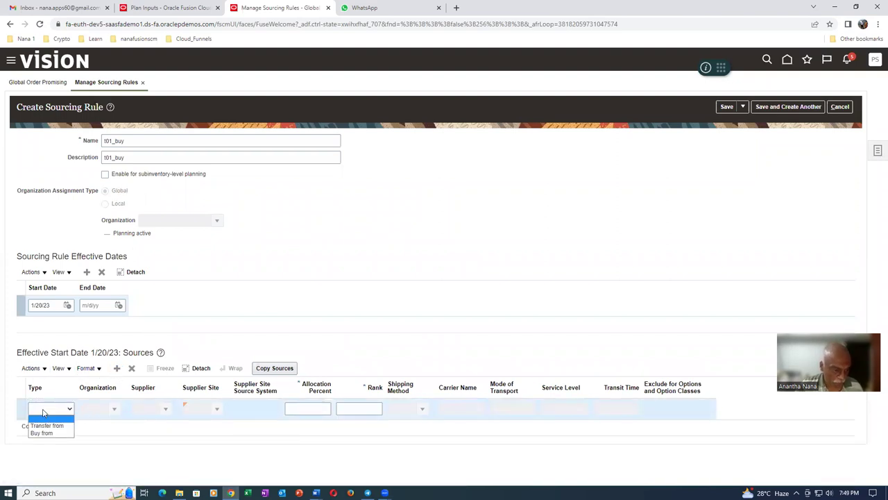
click(45, 433)
click(151, 409)
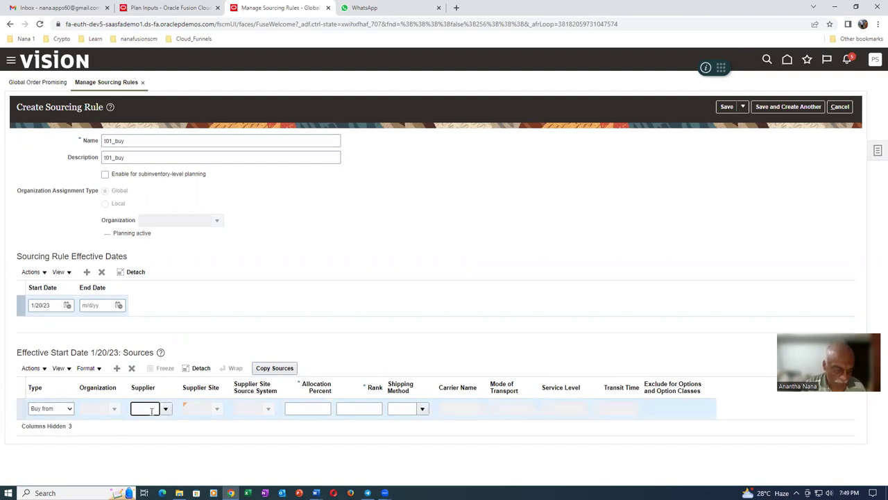
key(Tab)
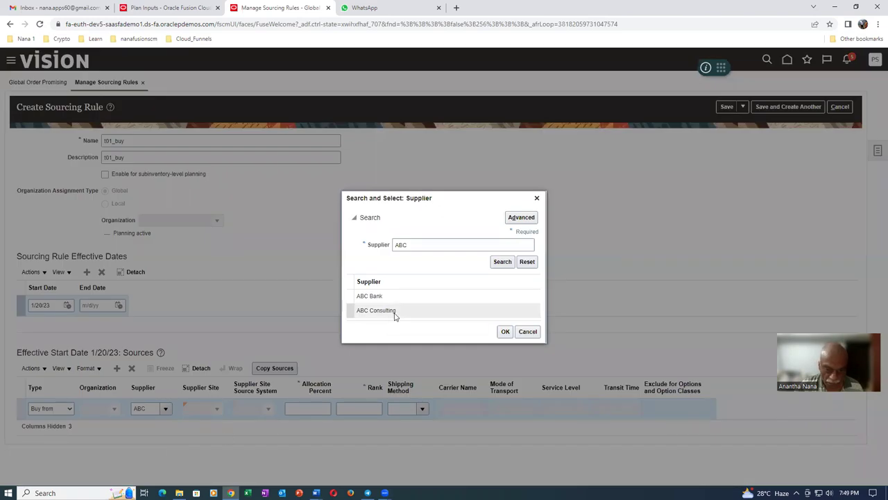
click(395, 312)
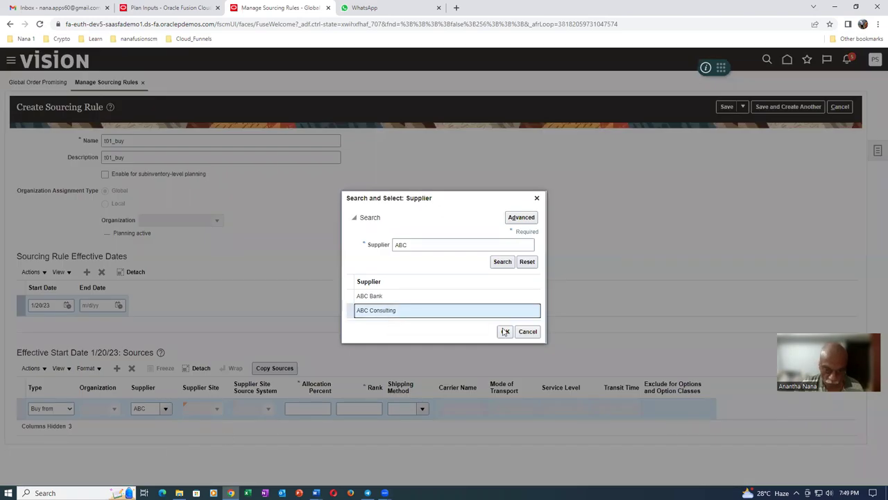
click(506, 331)
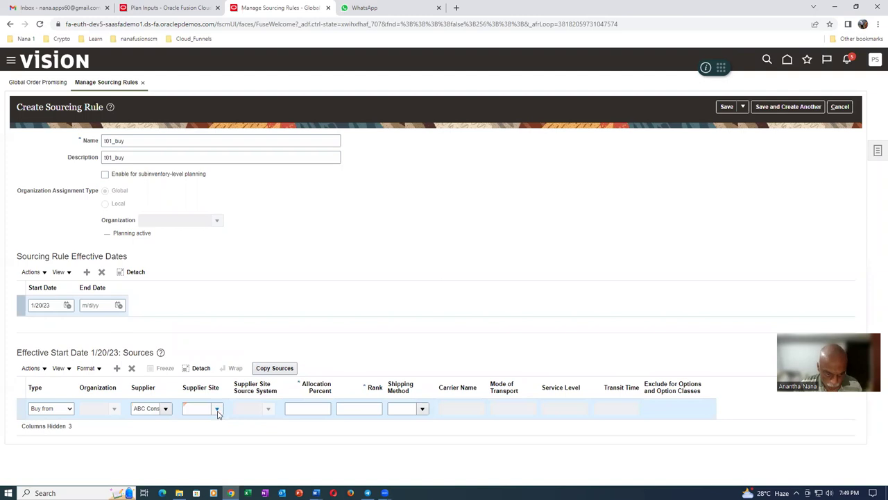
Set supplier site ABC US1, allocation 100% and rank 1, then close the rule form
click(218, 410)
click(215, 452)
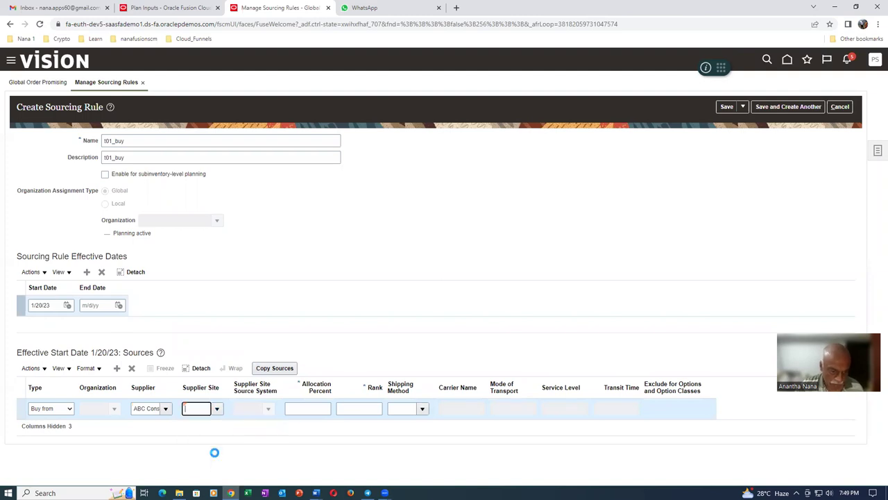
click(310, 409)
text(100)
key(Tab)
text(1)
key(Tab)
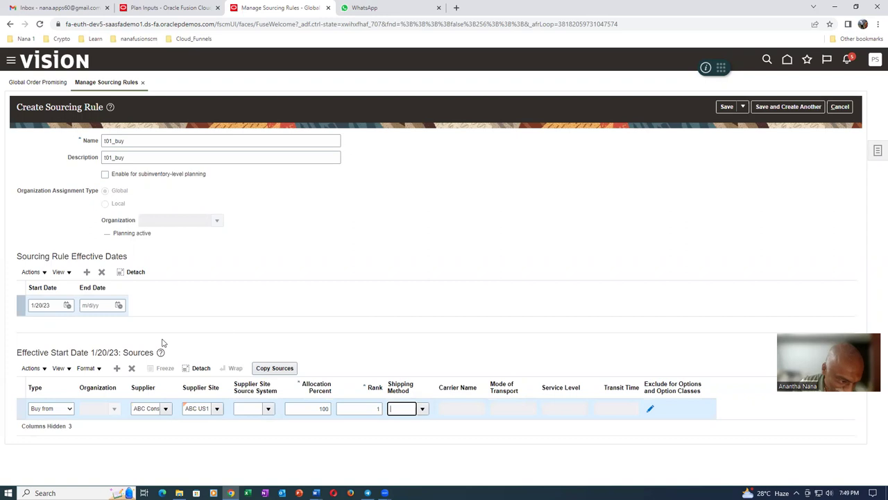
click(851, 110)
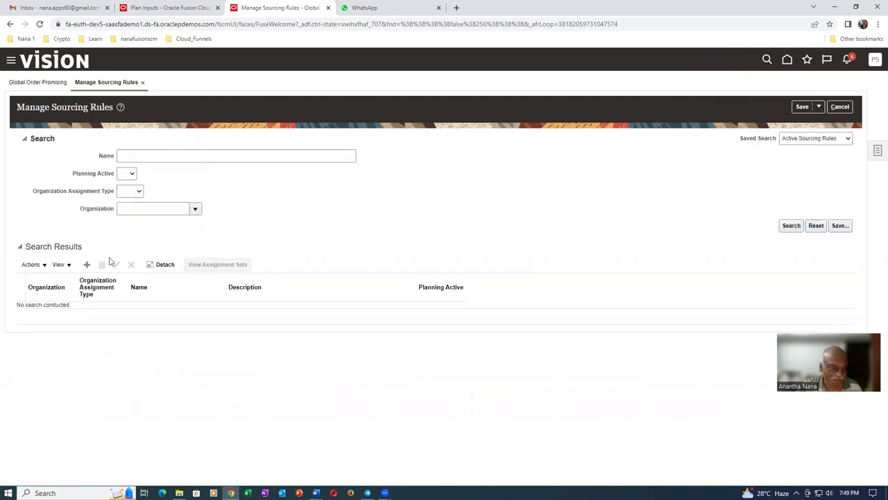
Create rule t01_transfer_from_002_001, reusing the name as description, applied to organization 001
click(87, 265)
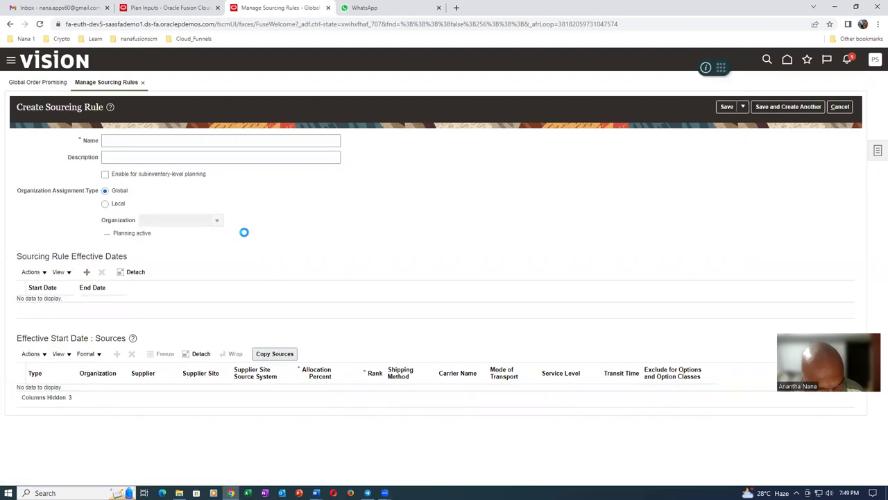
click(181, 141)
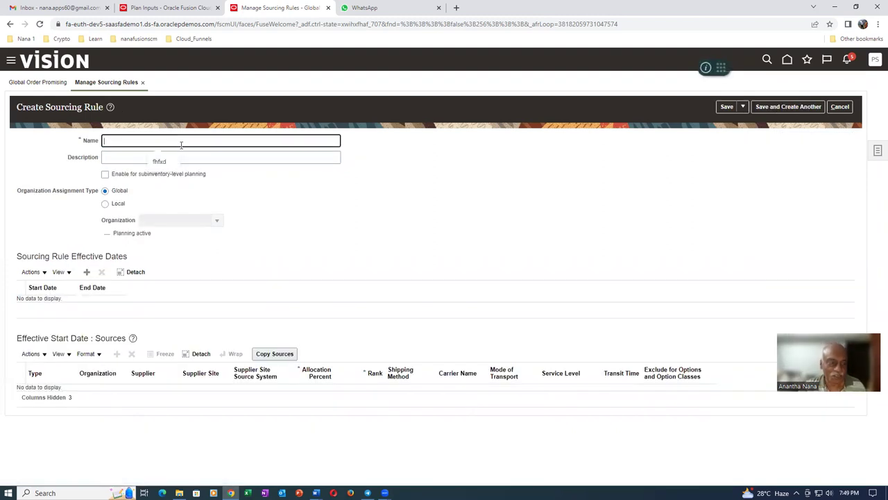
text(101_transfer_from_002_001)
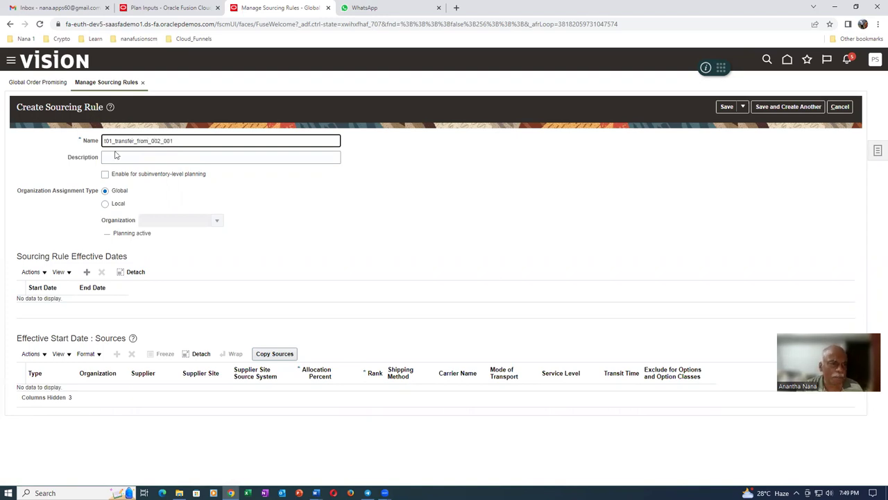
drag(189, 141, 105, 156)
key(ctrl+c)
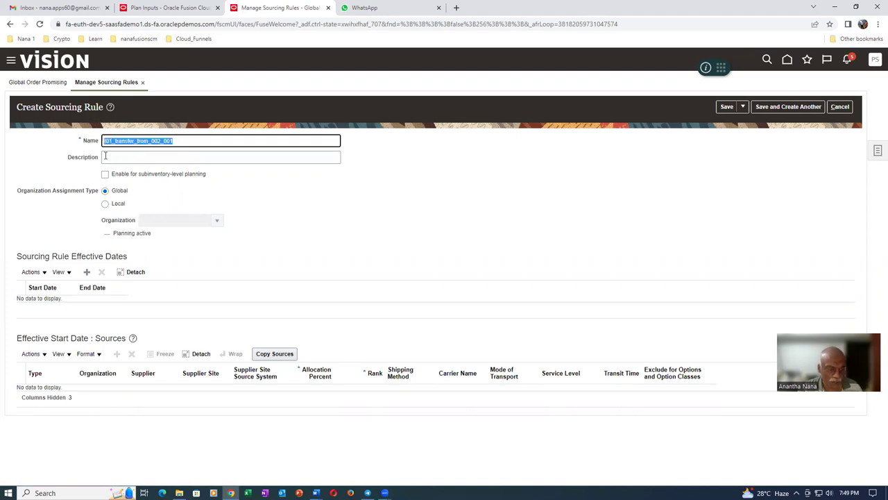
click(125, 158)
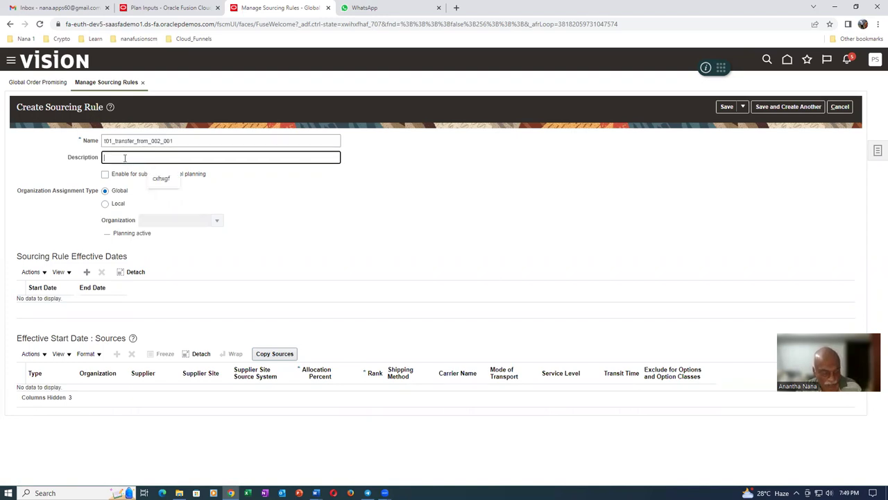
key(ctrl+v)
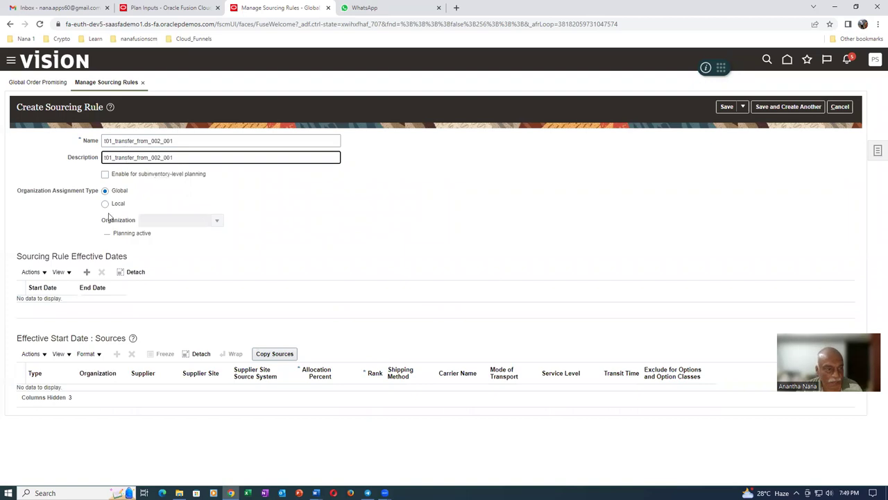
click(104, 204)
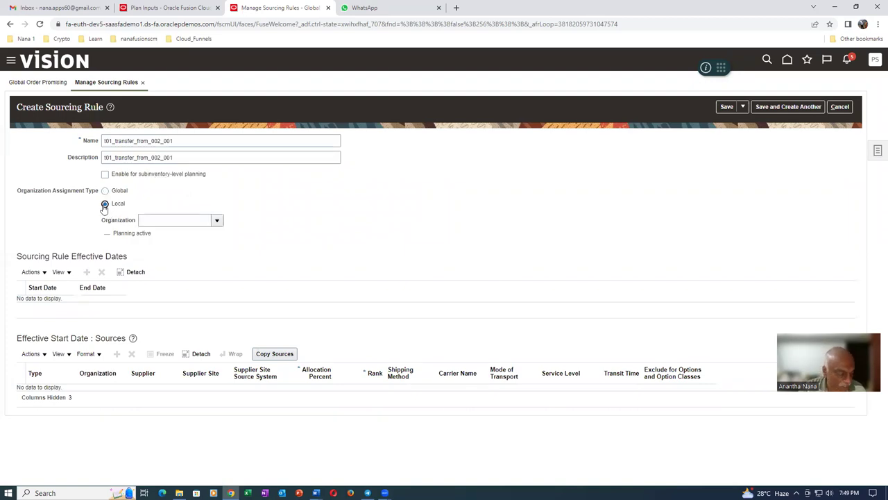
click(149, 220)
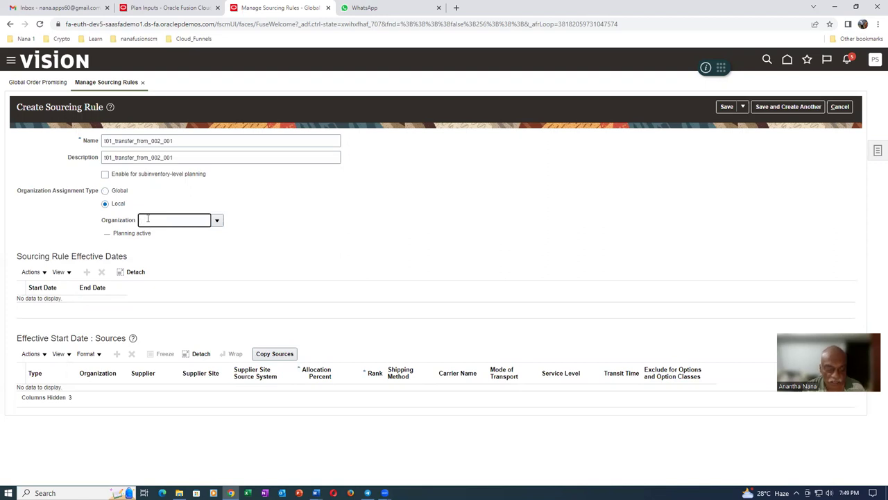
key(Tab)
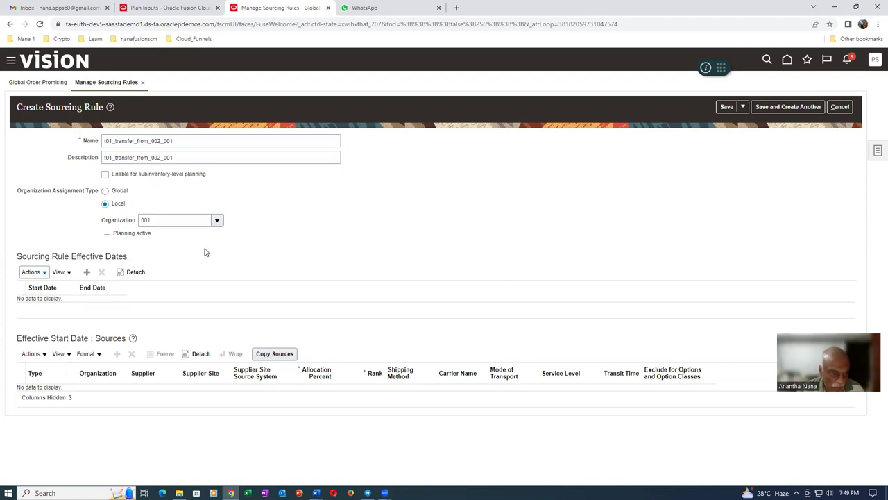
Add an effective date row and a Transfer from source row from organization 002
click(87, 271)
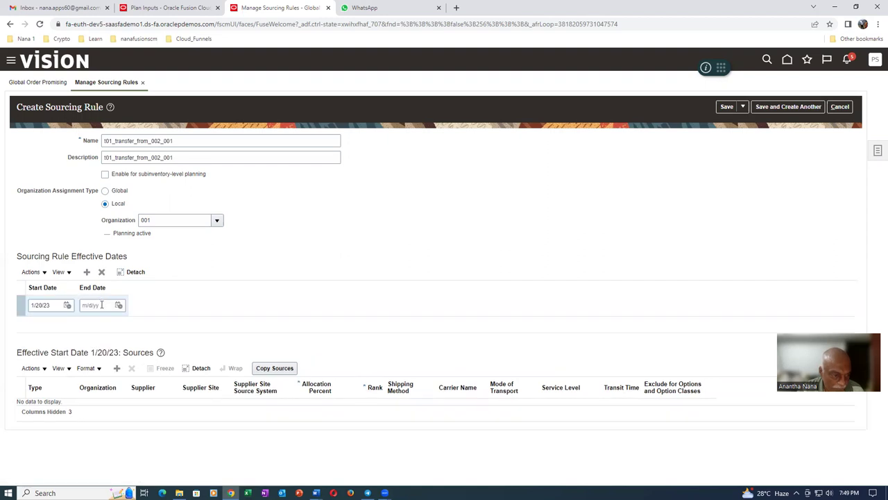
click(31, 368)
click(36, 384)
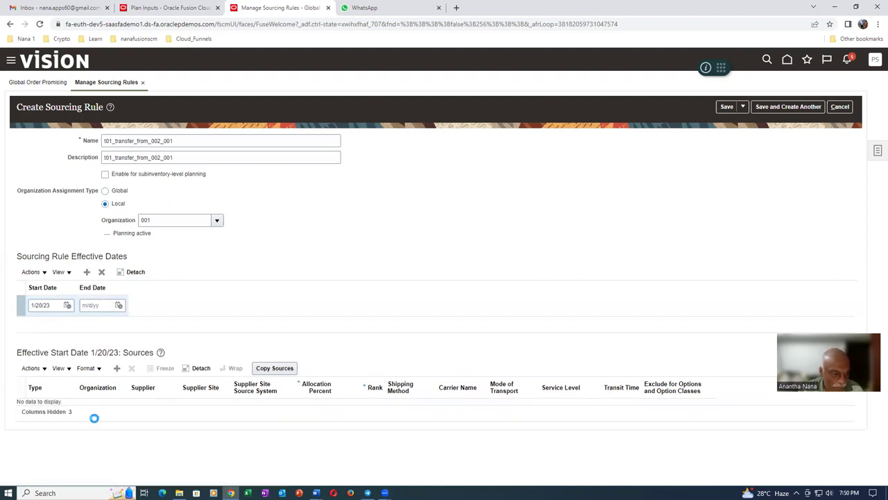
click(42, 412)
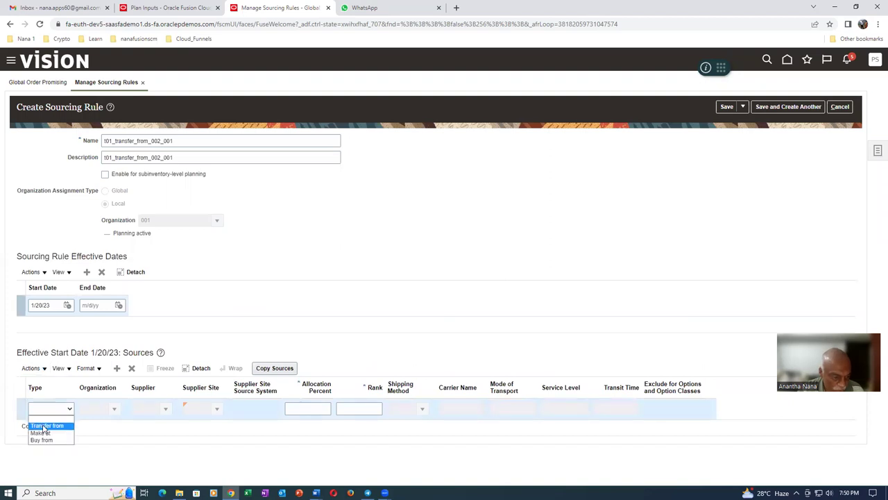
click(46, 425)
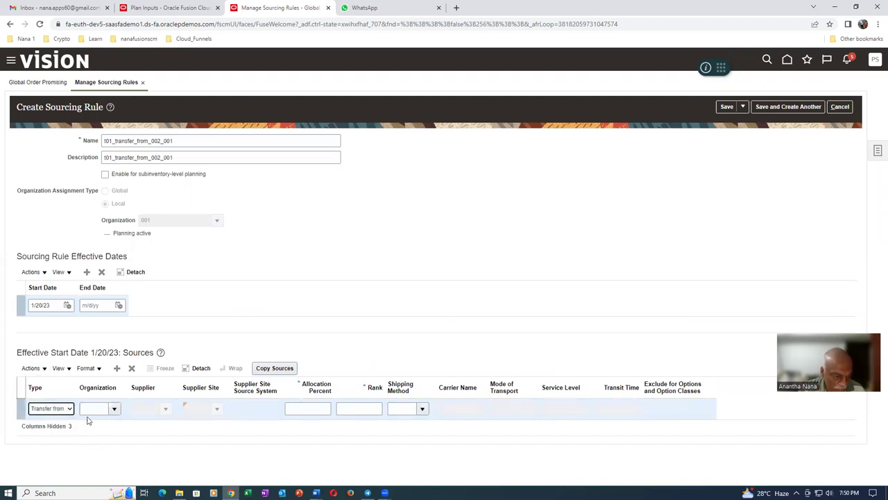
click(90, 409)
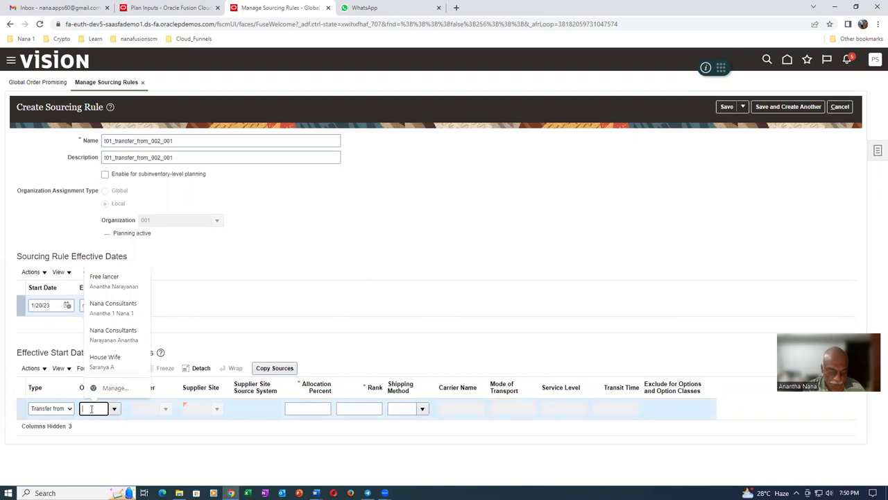
text(002)
key(Tab)
Give the source 100% allocation and rank 1, then Save and Create Another
click(302, 407)
text(100)
key(Tab)
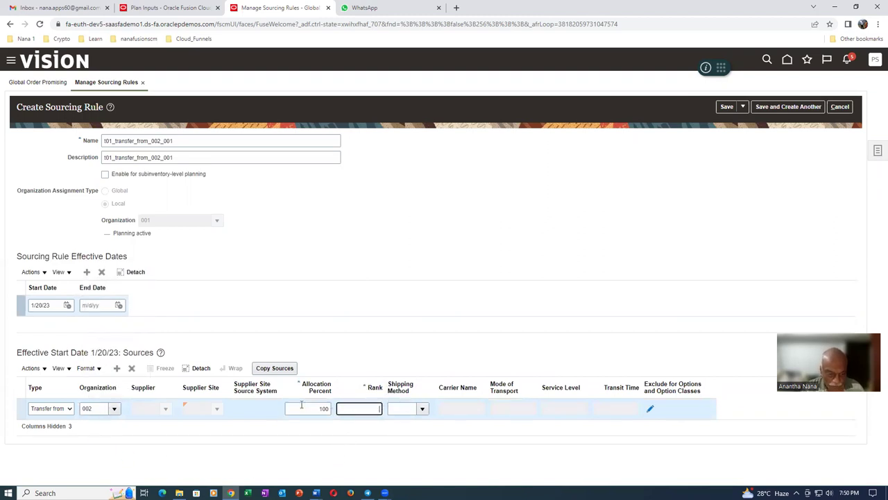
text(1)
key(Tab)
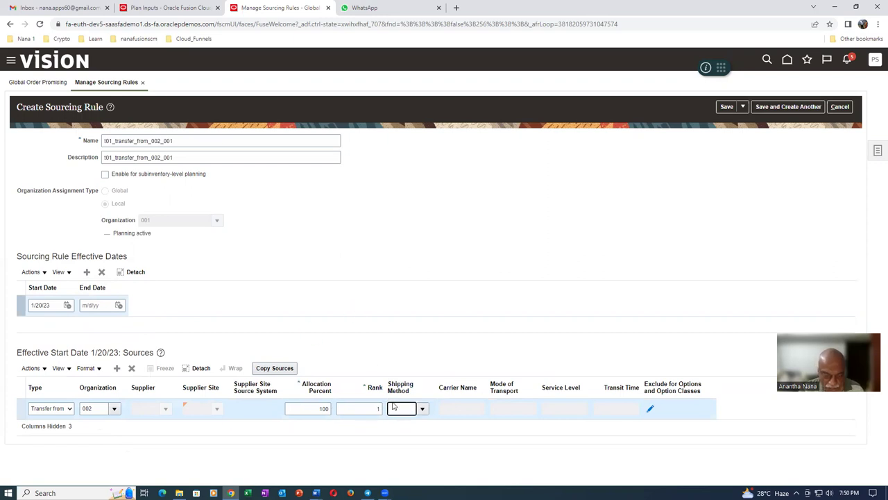
click(359, 261)
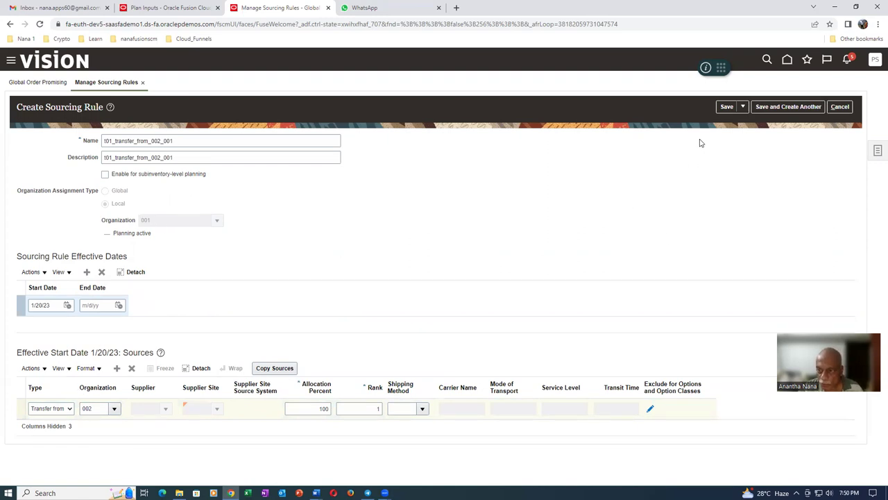
click(743, 108)
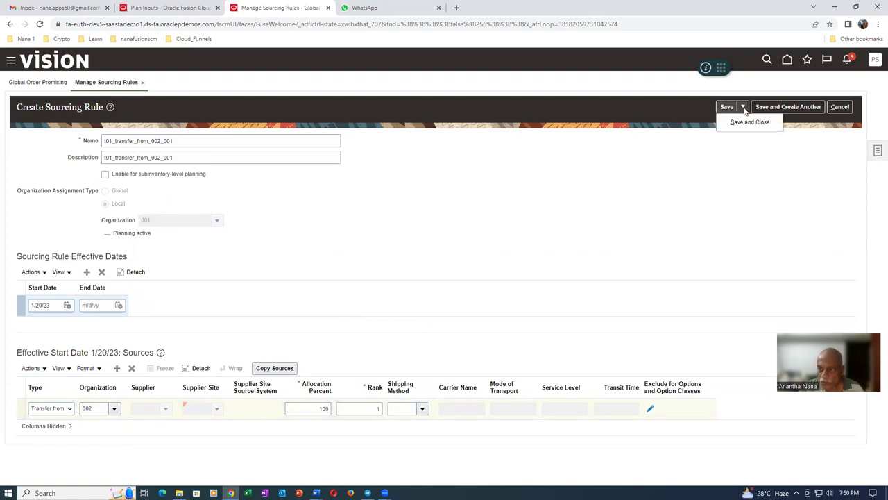
click(794, 160)
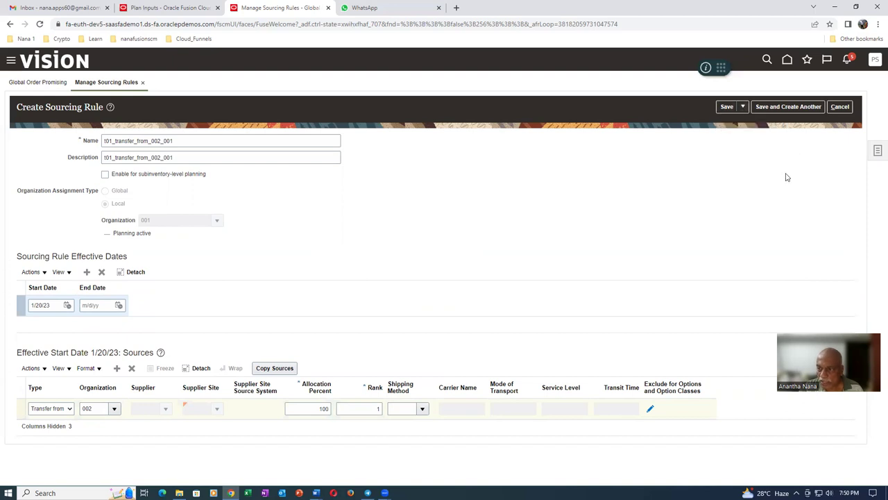
click(795, 109)
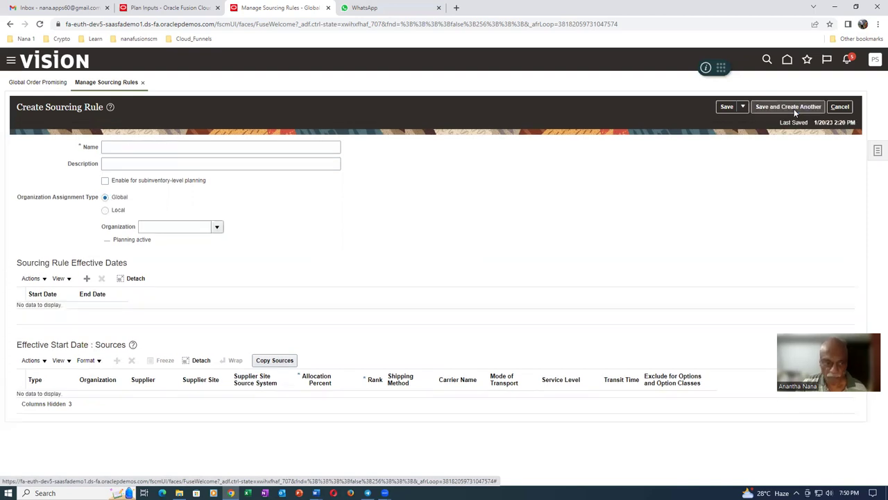
Enter t01_ship_to_customer as name and description, then cancel the unsaved rule
click(126, 147)
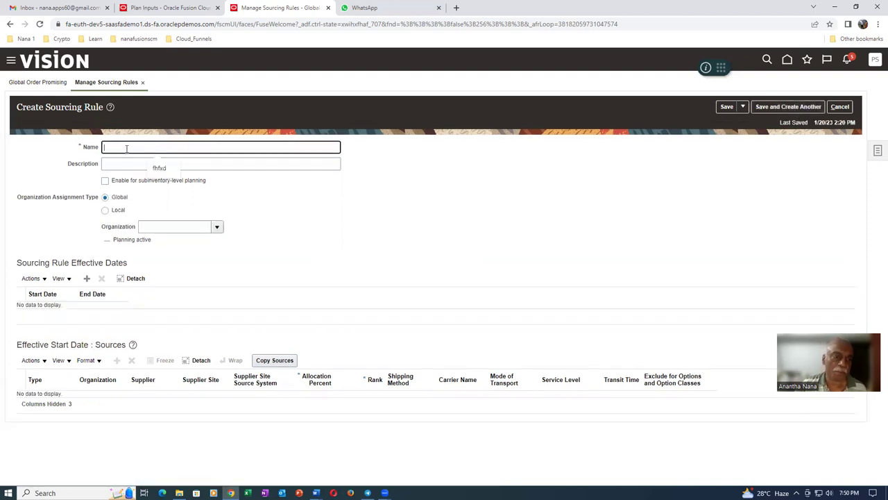
text(f01_ship_to_customer)
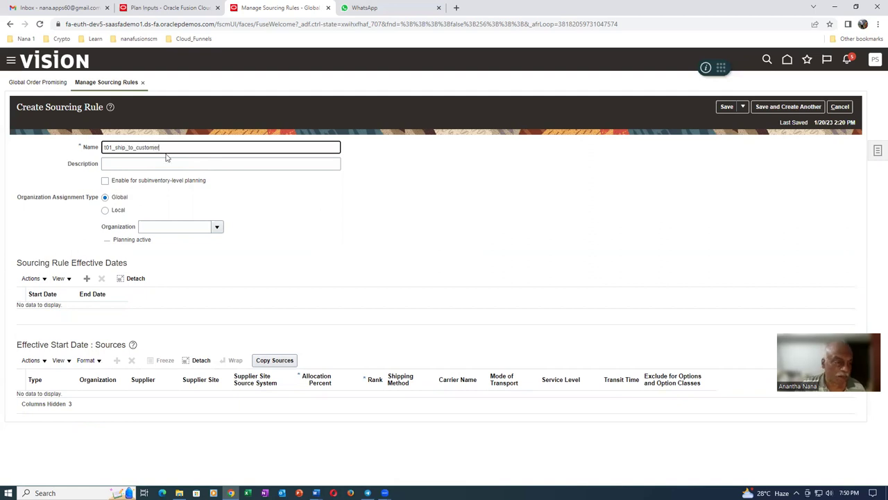
drag(178, 148, 78, 169)
key(ctrl+c)
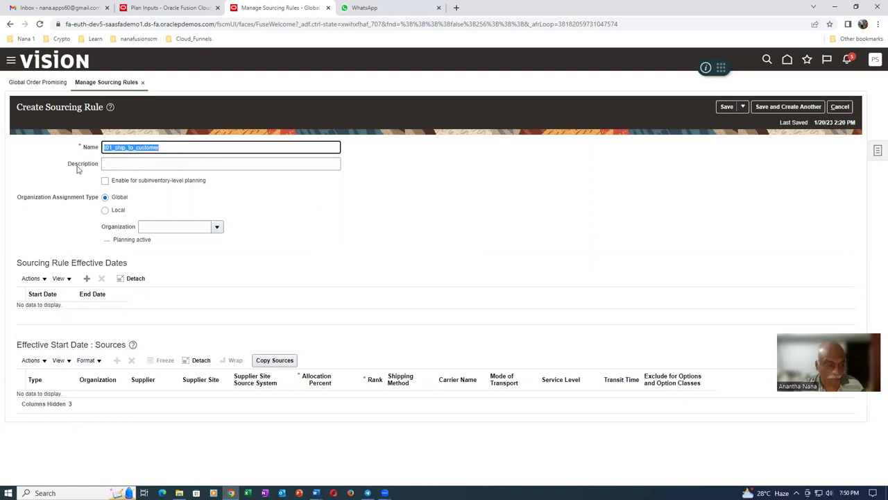
click(110, 165)
key(ctrl+v)
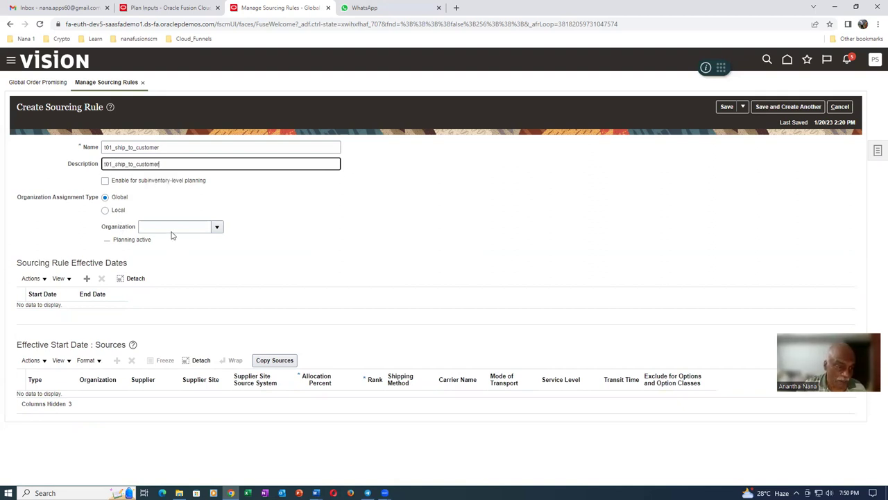
click(148, 227)
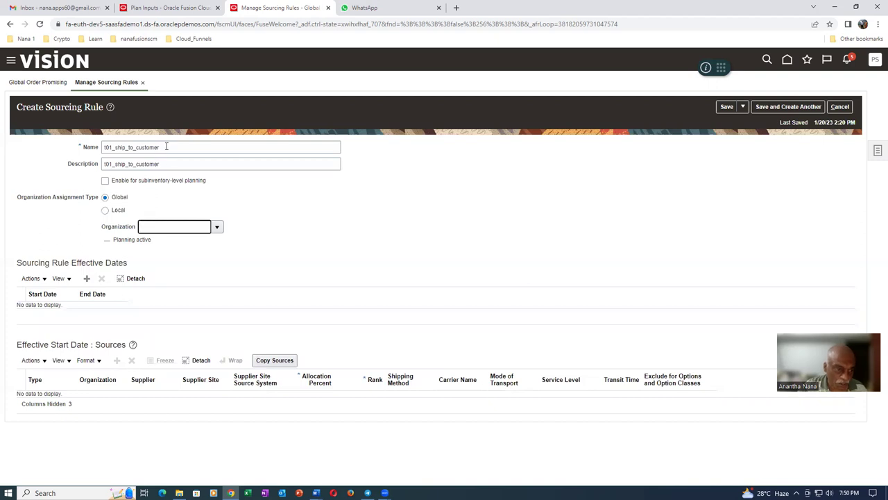
drag(167, 146, 48, 152)
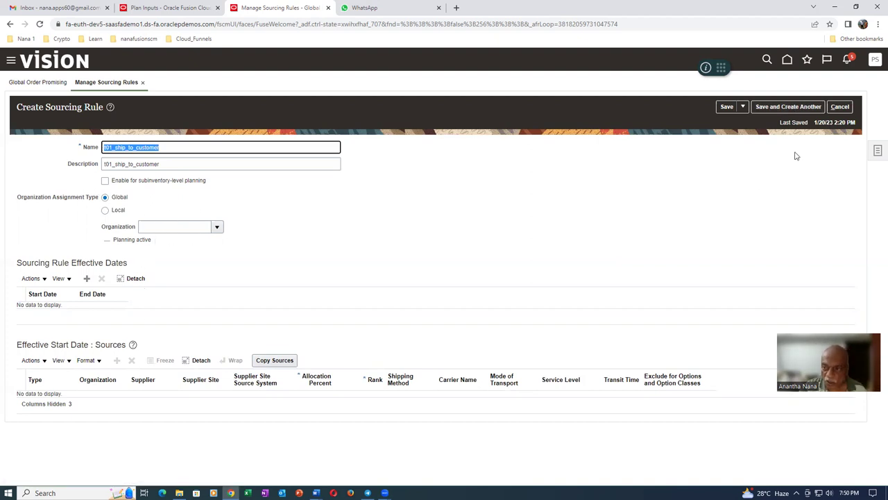
click(839, 107)
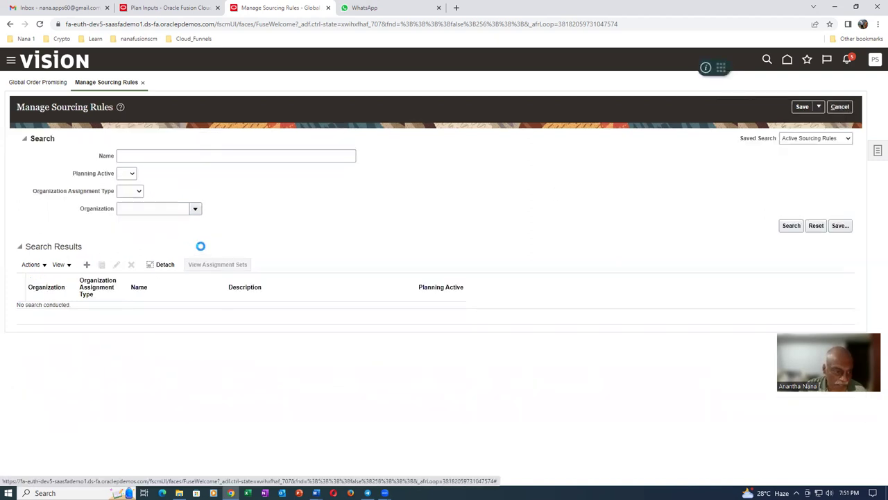
Paste t01_ship_to_customer as name and description and add an effective date row from 1/20/23
click(162, 143)
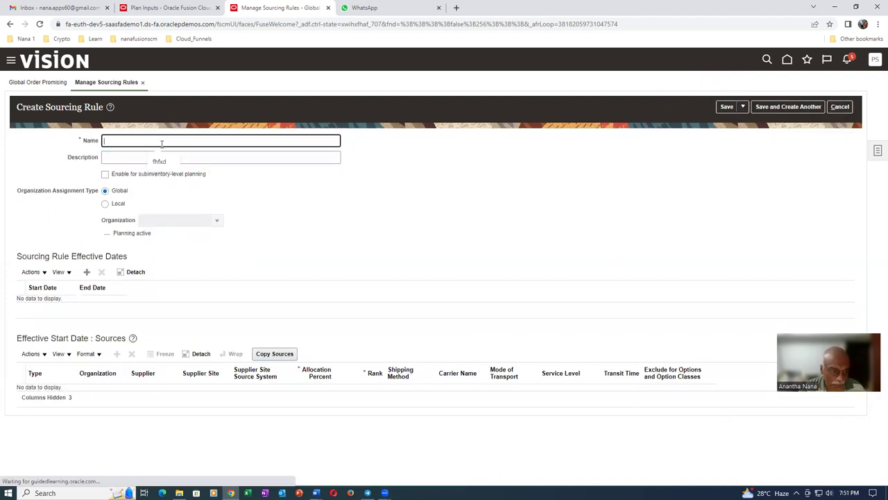
text(101_ship_to_customer)
key(Tab)
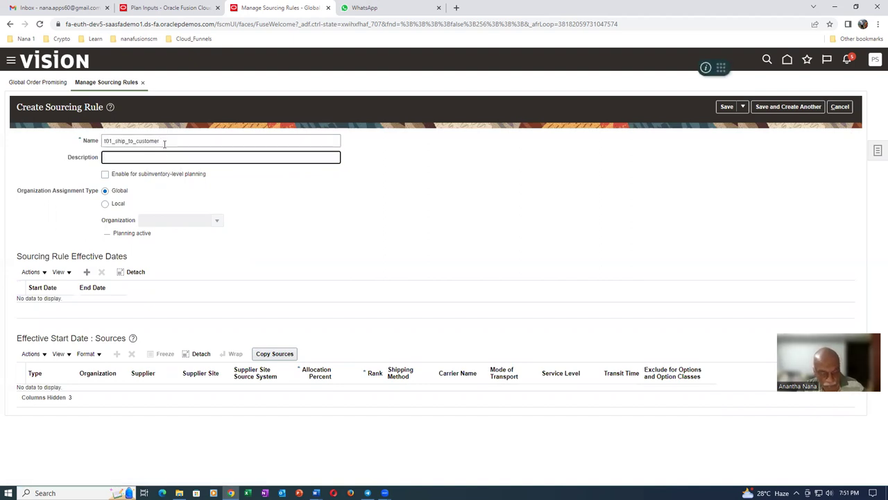
text(101_ship_to_customer)
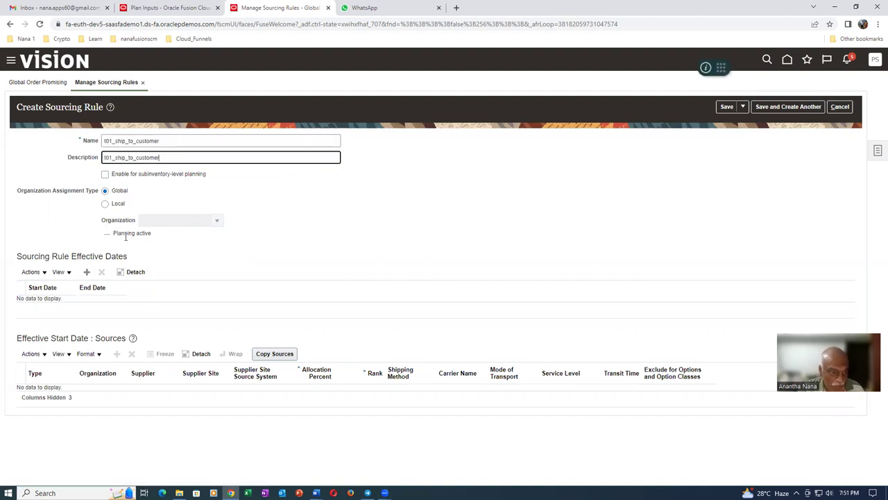
click(87, 272)
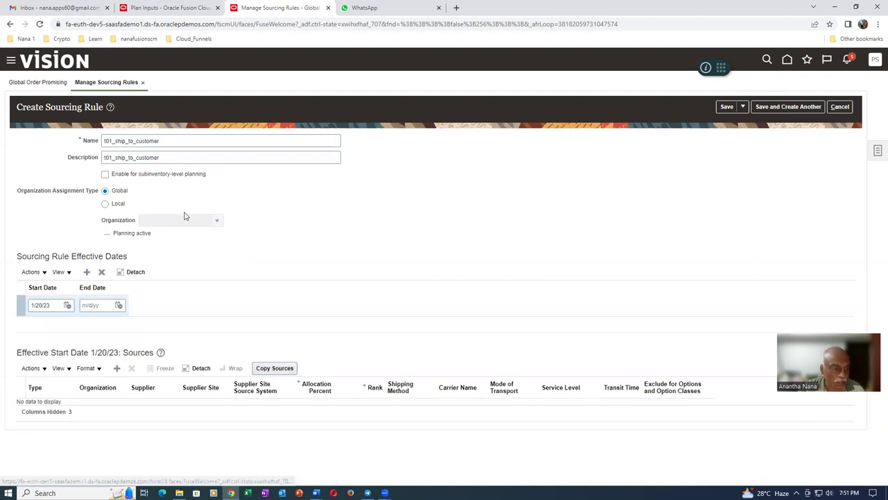
Add a Transfer from source row from organization 001
click(44, 370)
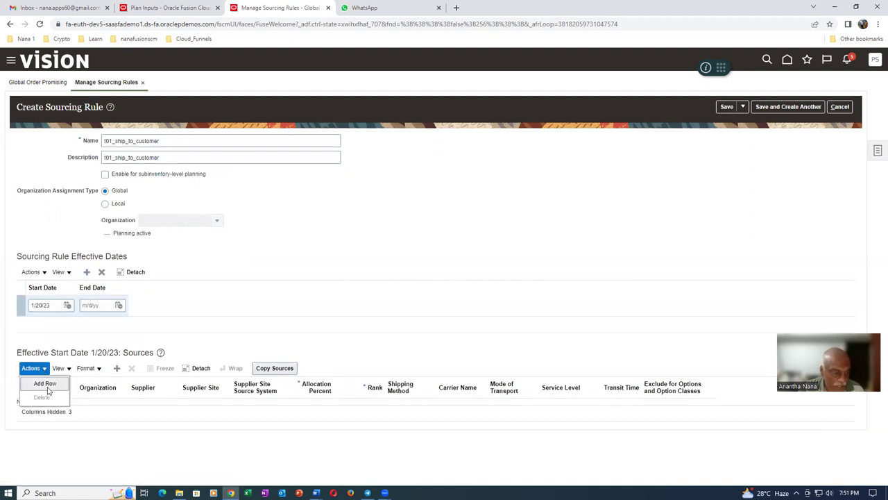
click(43, 383)
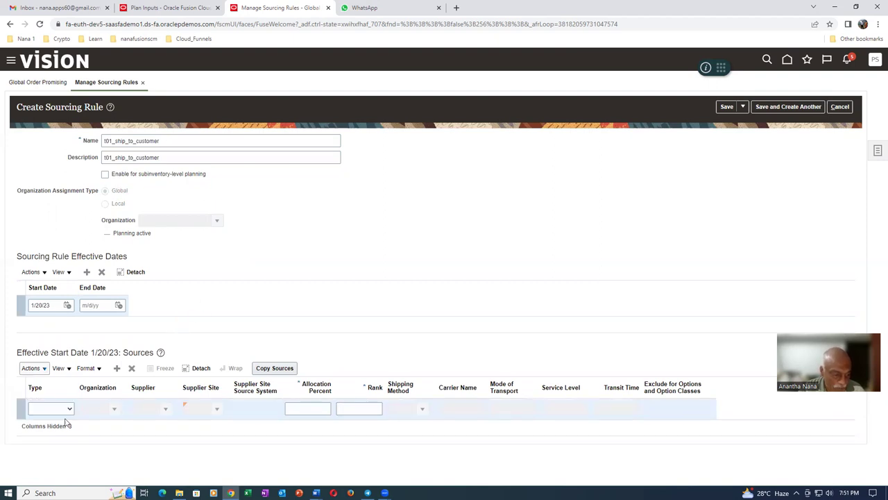
click(68, 408)
click(55, 420)
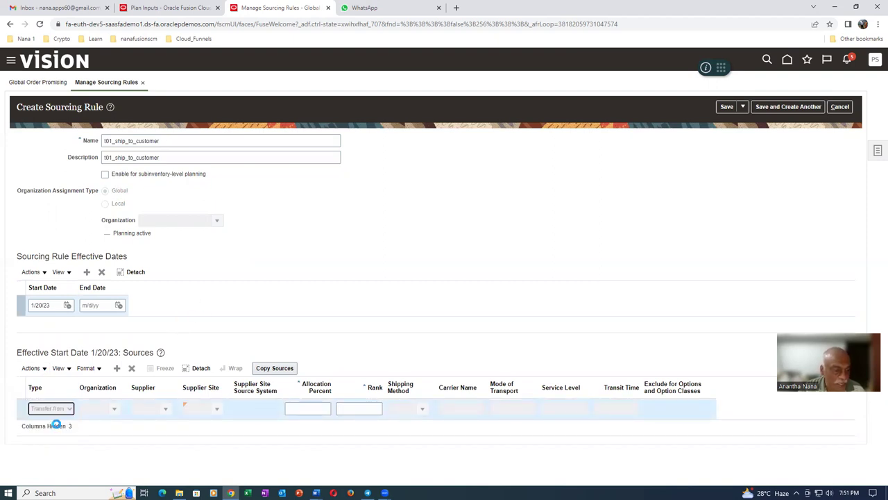
click(88, 410)
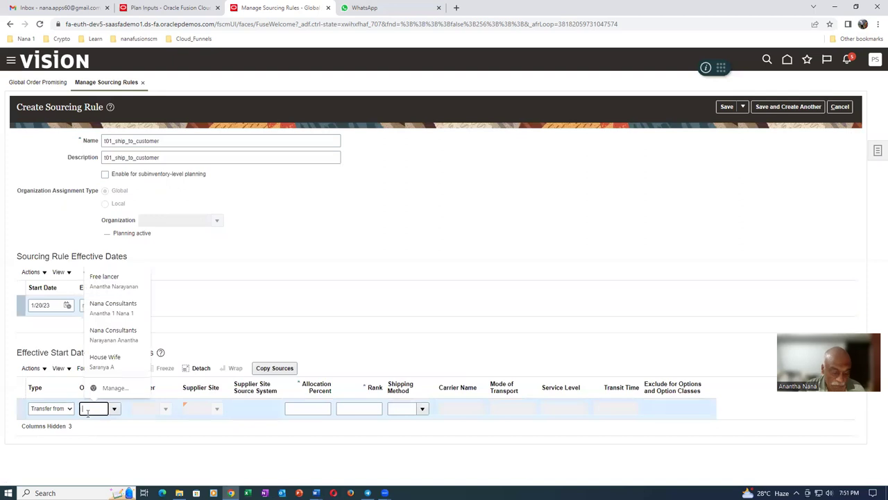
text(001)
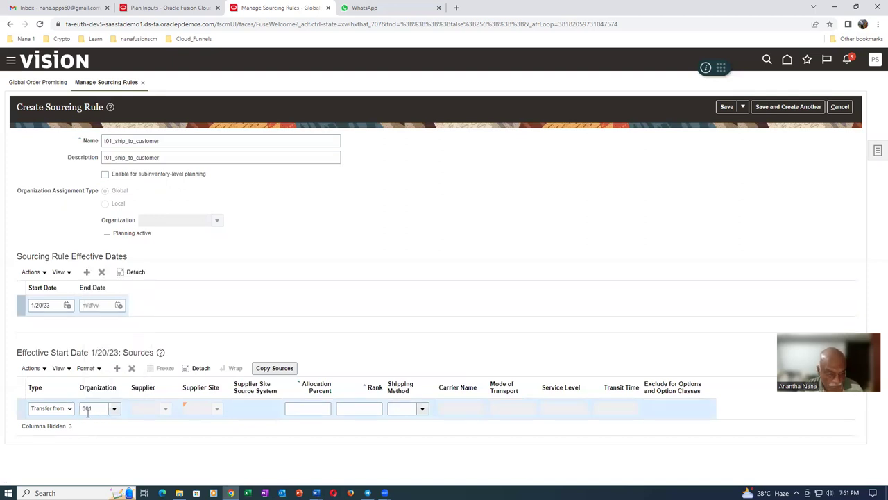
Set the source allocation to 100% and save and close the rule
click(307, 408)
text(100)
key(Tab)
key(Tab)
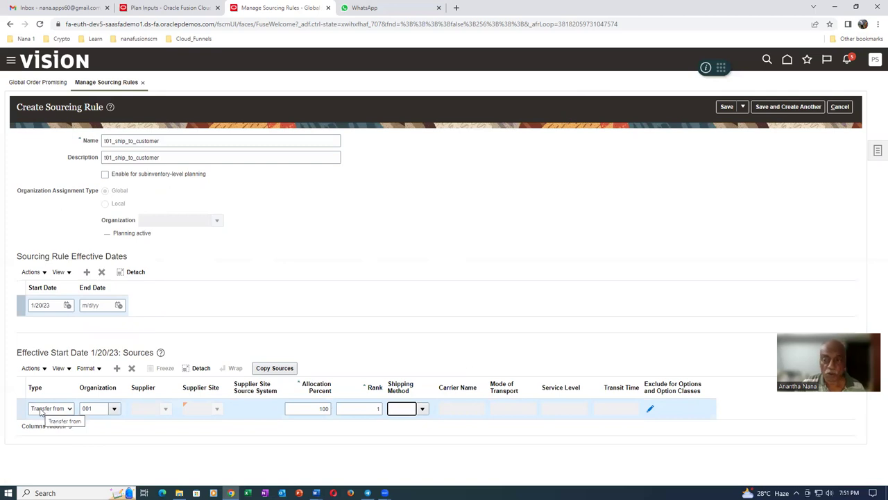
click(741, 108)
click(741, 123)
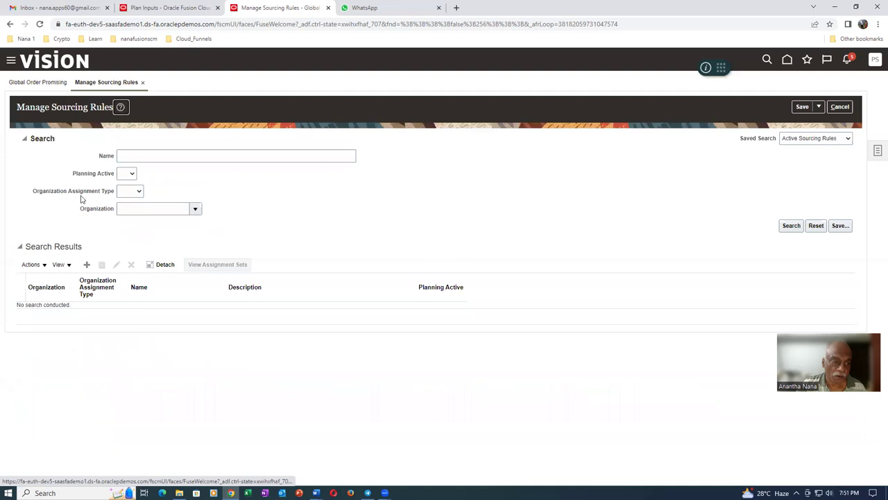
Search sourcing rules, run the t01 item search in Plan Inputs, then return to Manage Sourcing Rules
click(126, 158)
text(101)
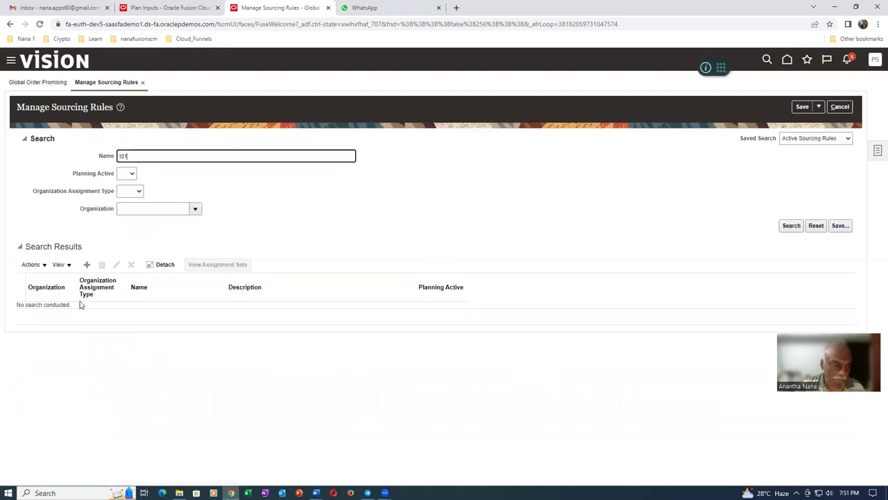
key(Return)
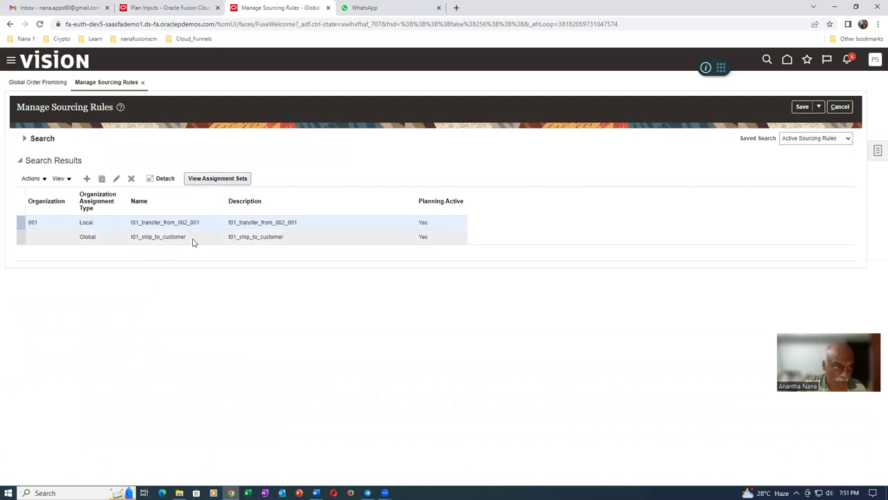
click(170, 8)
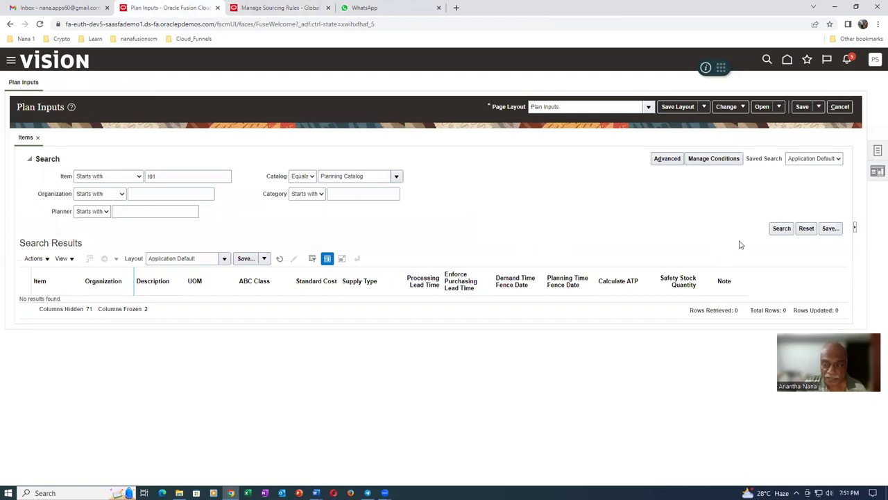
click(789, 230)
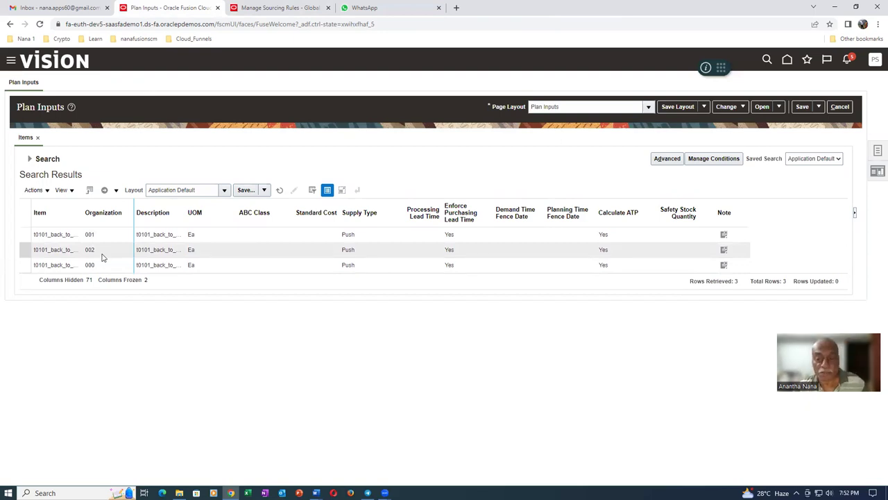
click(278, 8)
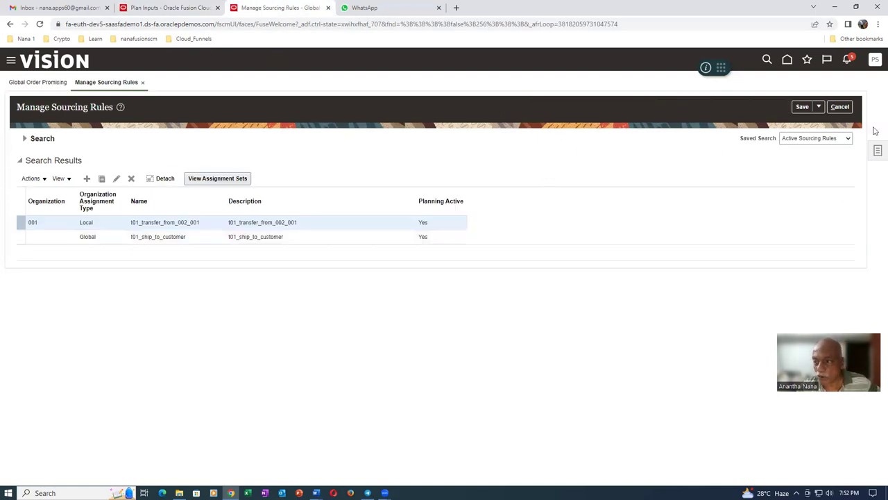
Go to Manage ATP Rules and create rule t01_supply_chain_ATP with matching description
click(841, 108)
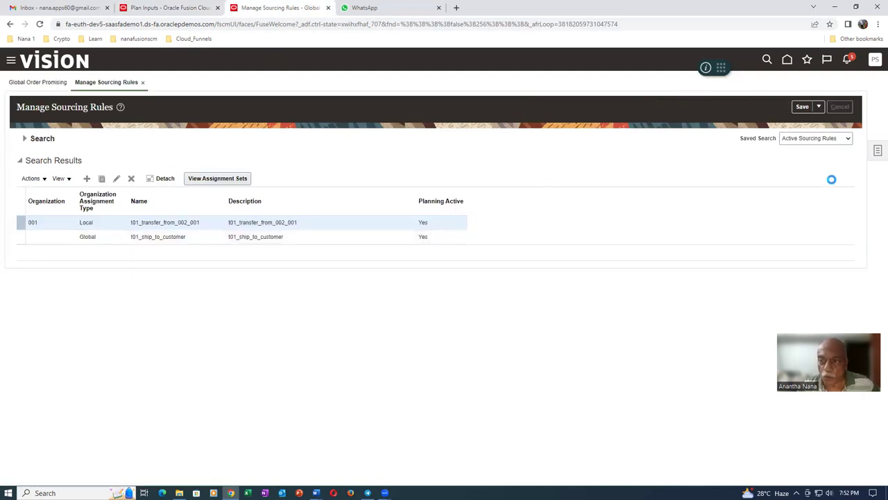
click(871, 150)
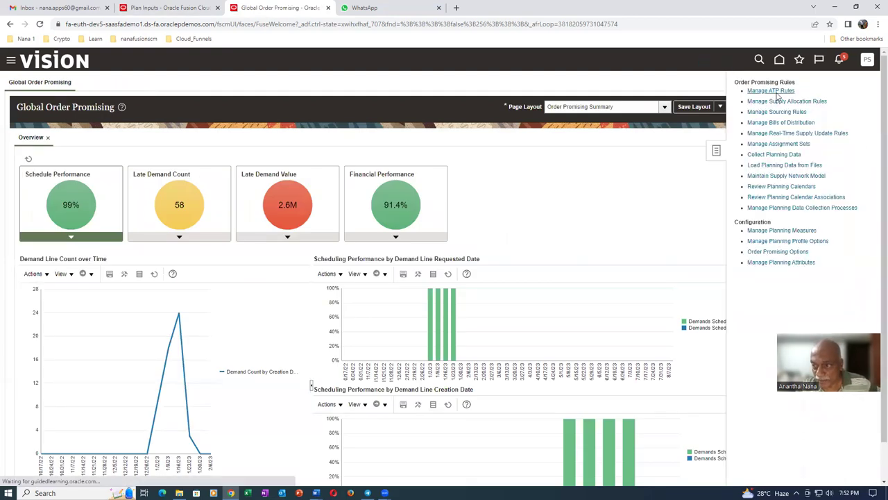
click(772, 91)
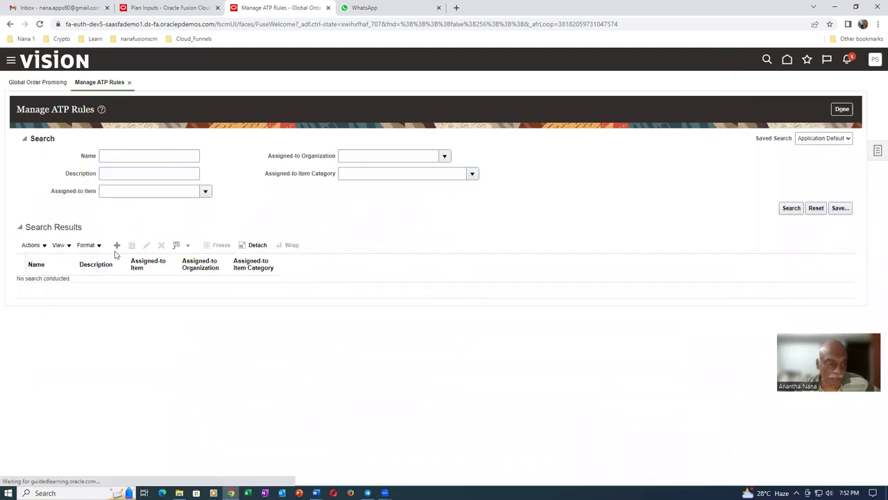
click(118, 245)
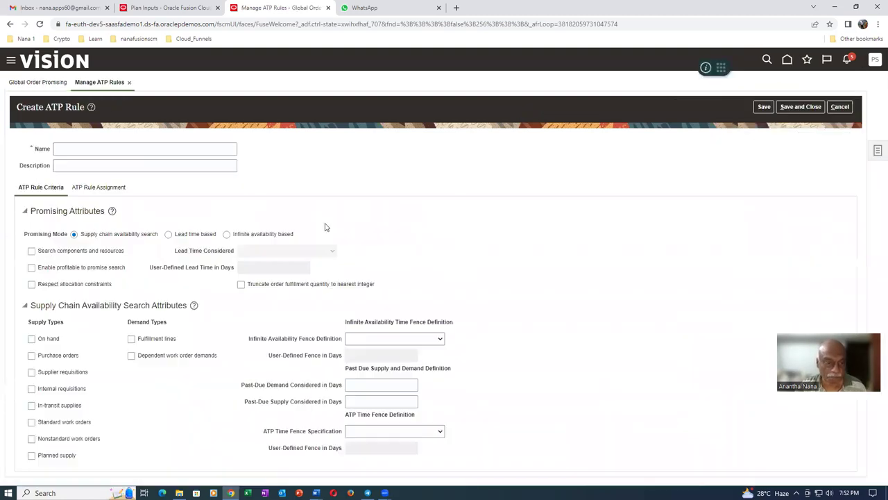
click(132, 149)
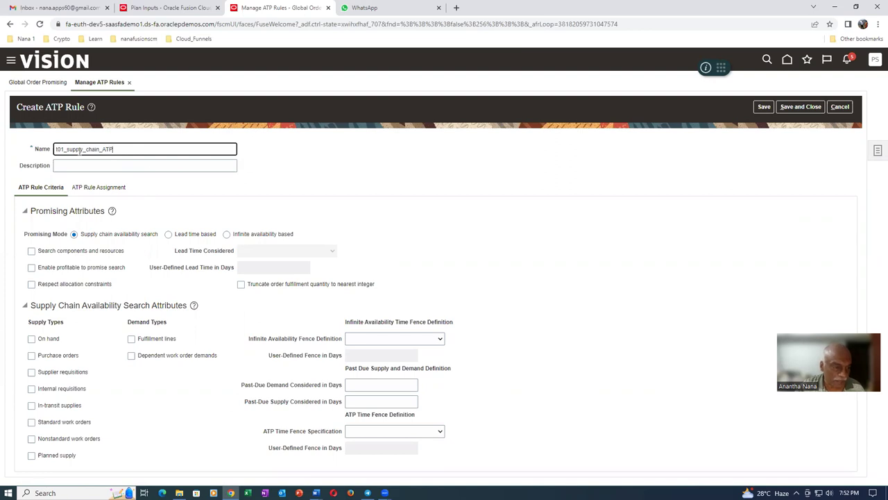
drag(174, 150, 1, 178)
key(ctrl+c)
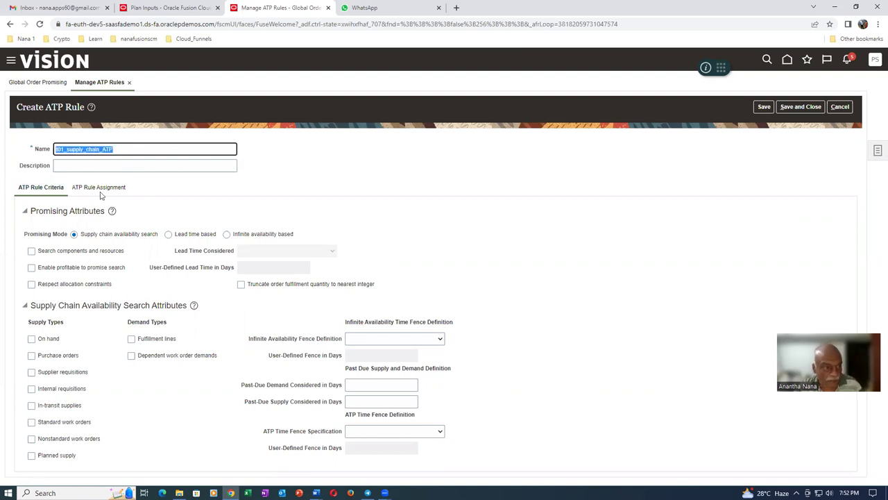
click(111, 169)
key(ctrl+v)
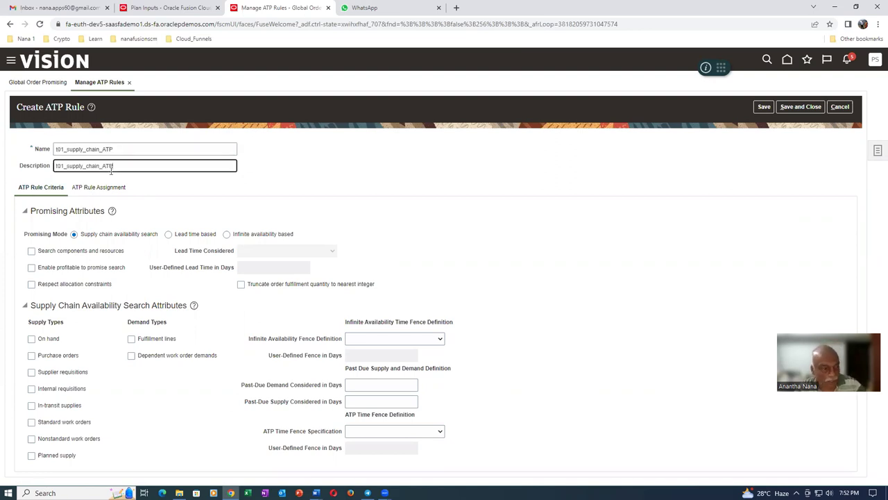
Enable component, profitable-to-promise and allocation searches plus every supply and demand type
click(31, 252)
click(31, 268)
click(31, 285)
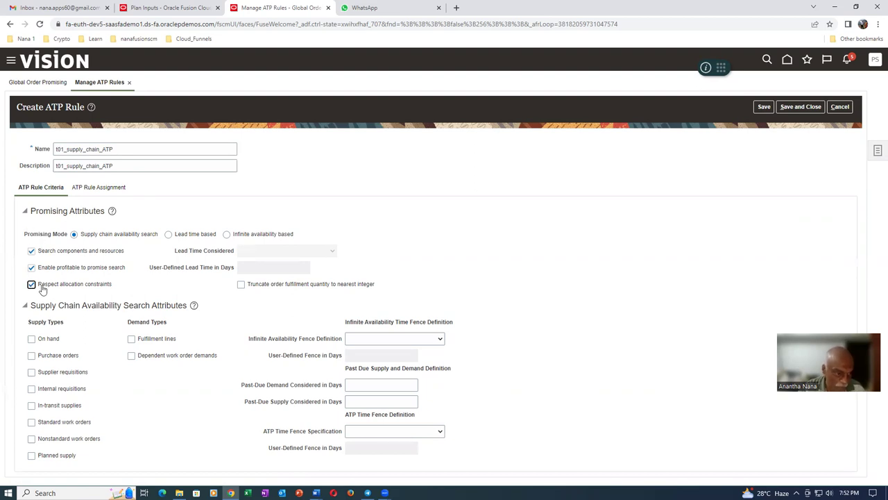
click(31, 340)
click(31, 355)
click(31, 372)
click(31, 389)
click(31, 405)
click(31, 422)
click(31, 439)
click(32, 455)
click(132, 340)
click(131, 356)
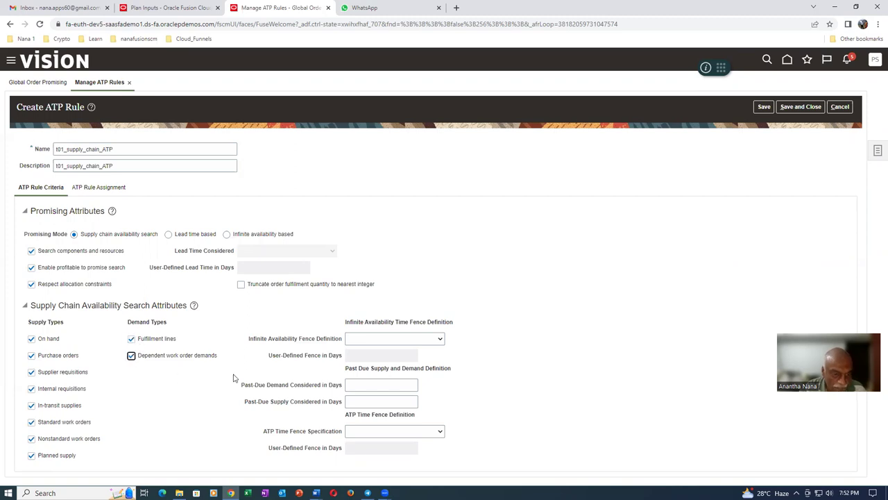
Set infinite availability fence to user-defined lead time of 50 days, past-due demand and supply 50
click(401, 340)
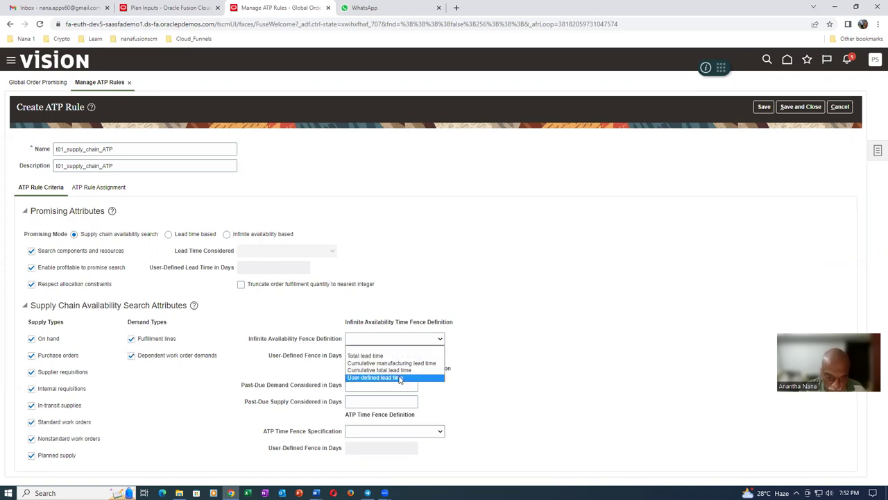
click(399, 378)
click(392, 354)
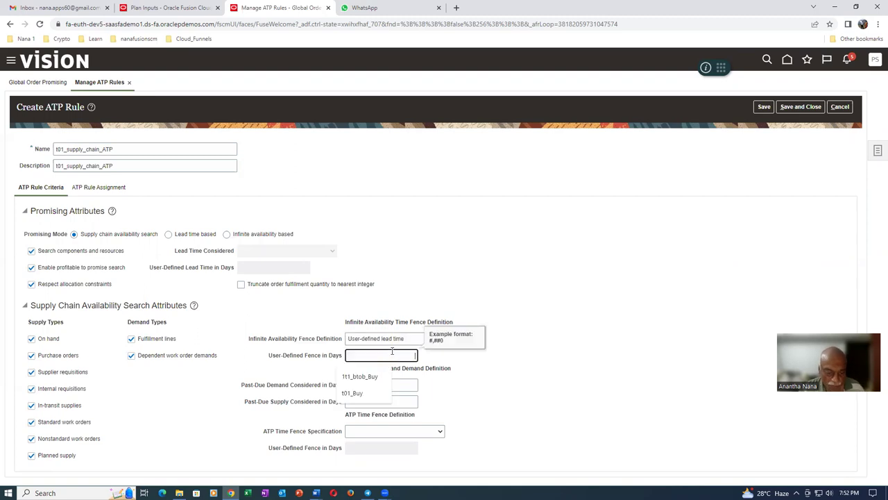
text(50)
key(Tab)
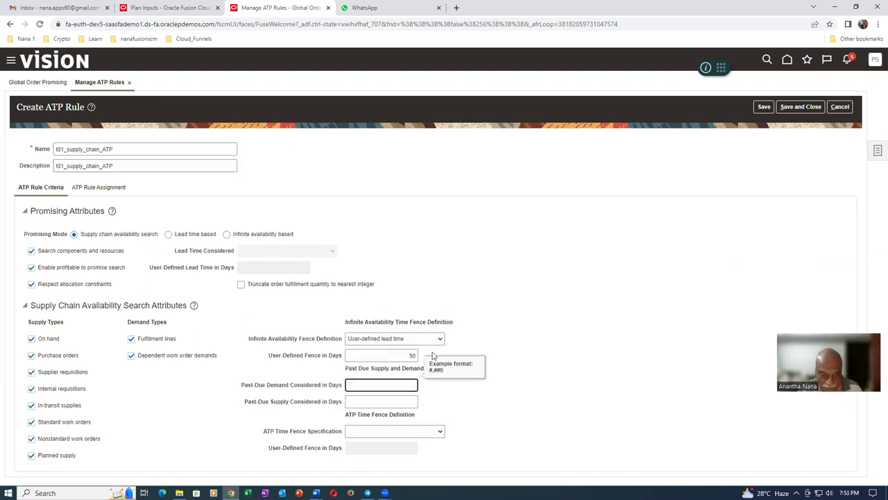
text(50)
key(Tab)
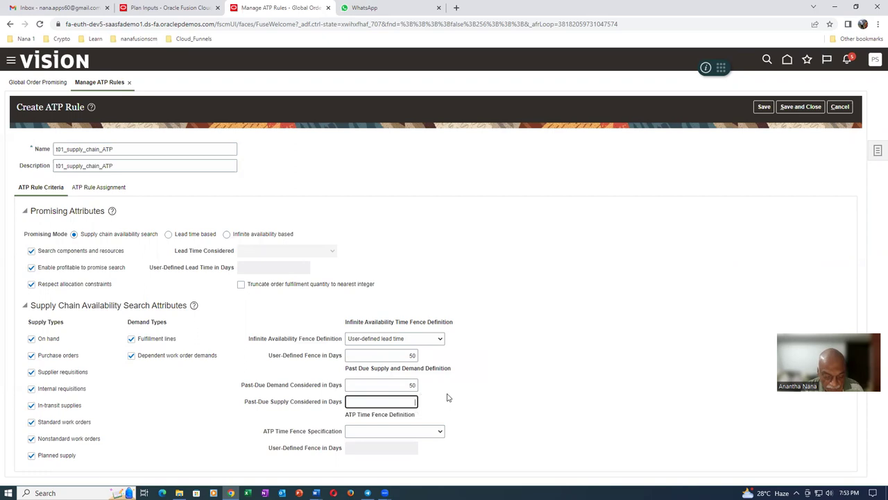
text(50)
key(Tab)
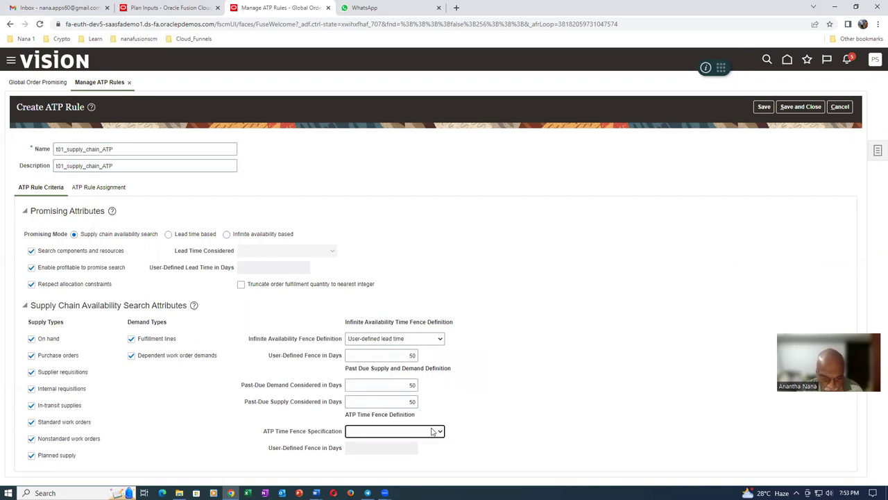
Set the ATP time fence to a user-defined lead time of 50 days
click(436, 431)
click(408, 471)
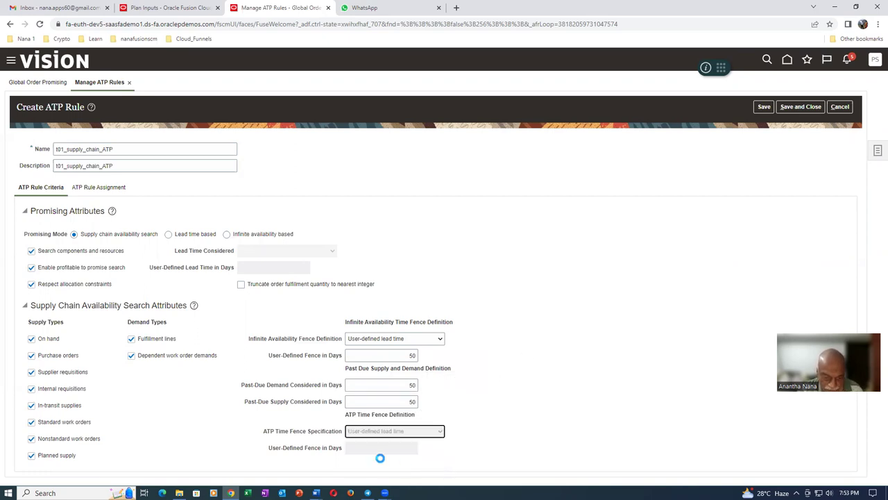
click(378, 449)
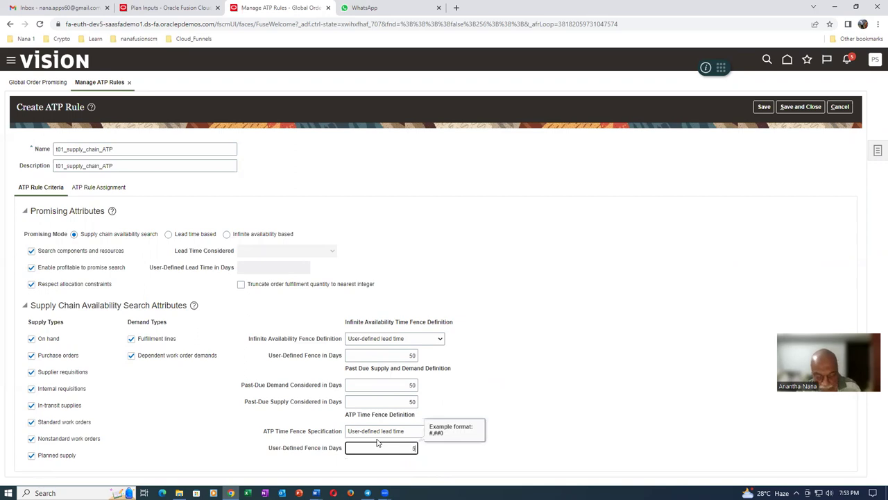
click(538, 242)
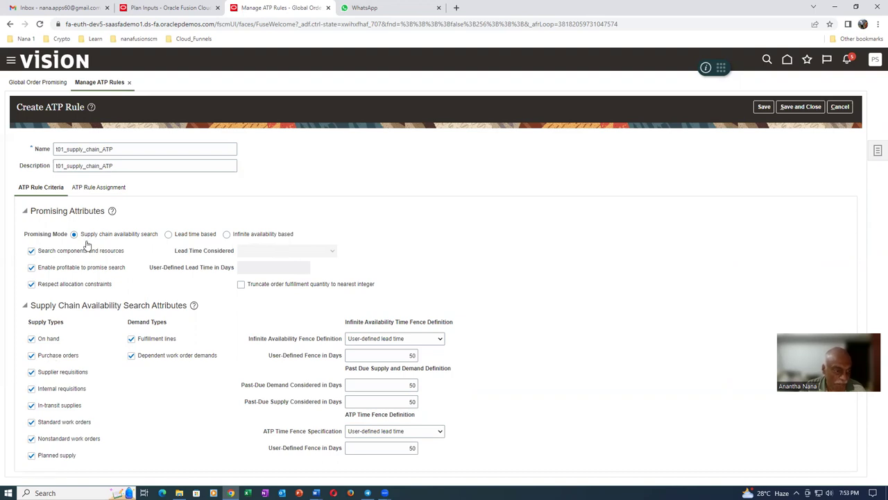
click(108, 188)
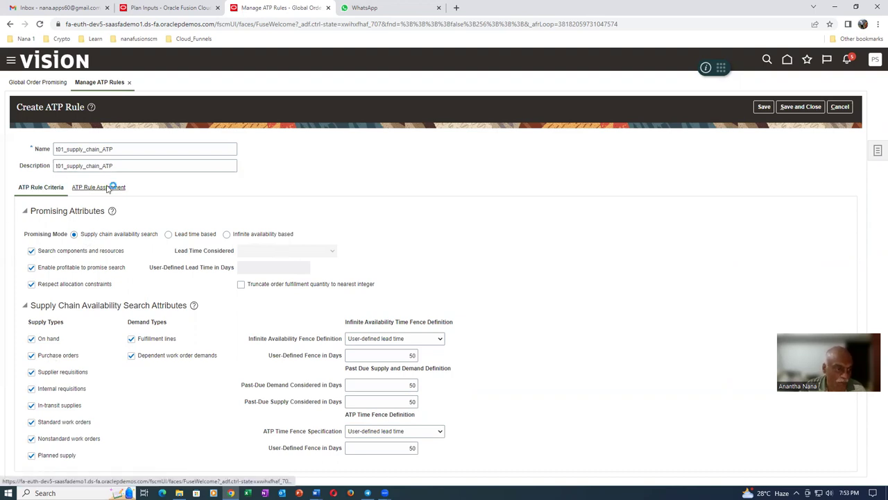
Assign the ATP rule by item and organization to t0101_back_to_back_transfer in organization 001
click(119, 224)
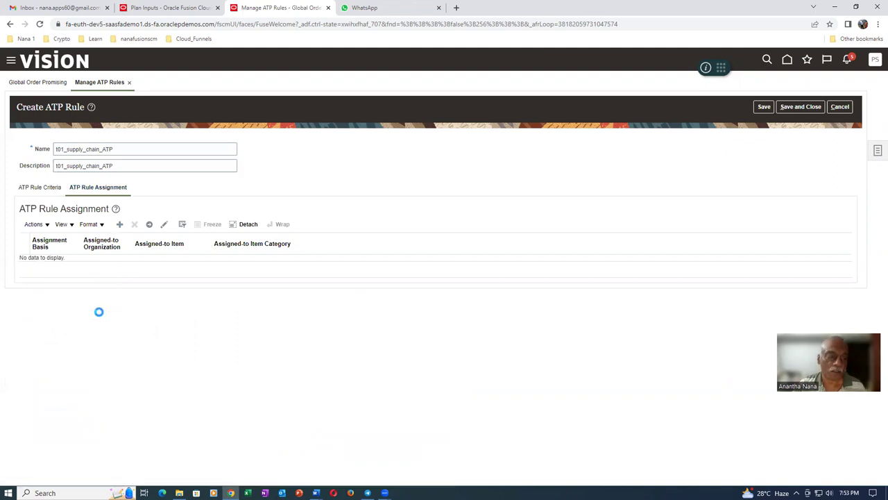
click(73, 264)
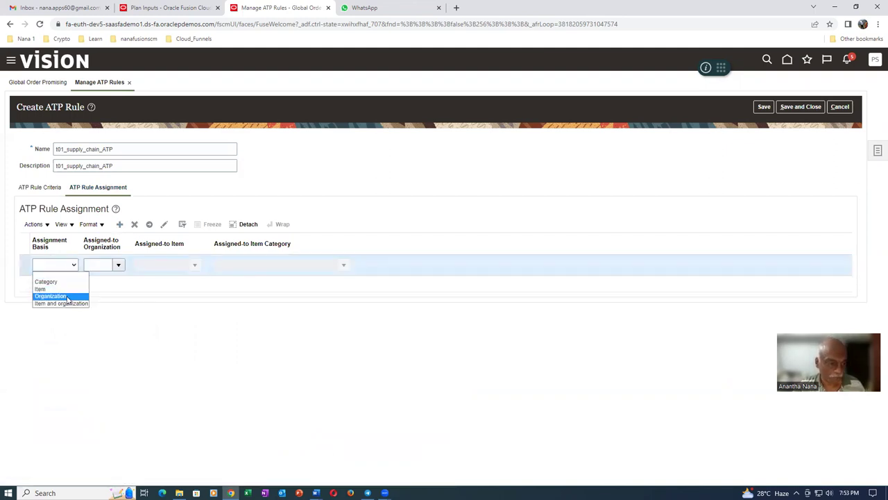
click(61, 303)
click(100, 267)
text(001)
key(Tab)
text(t01)
key(Tab)
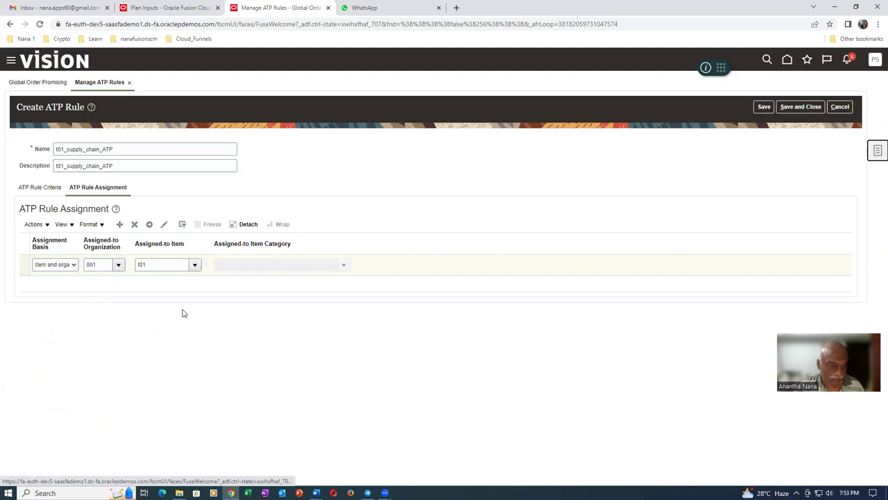
click(195, 267)
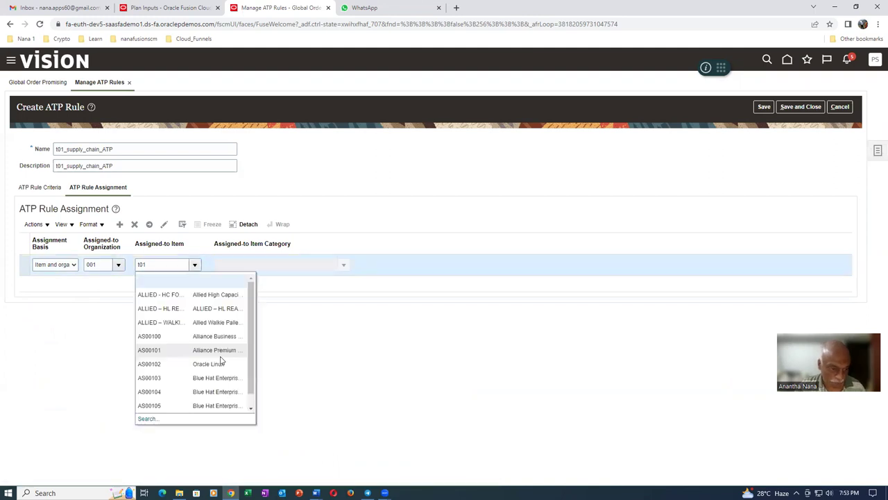
click(146, 419)
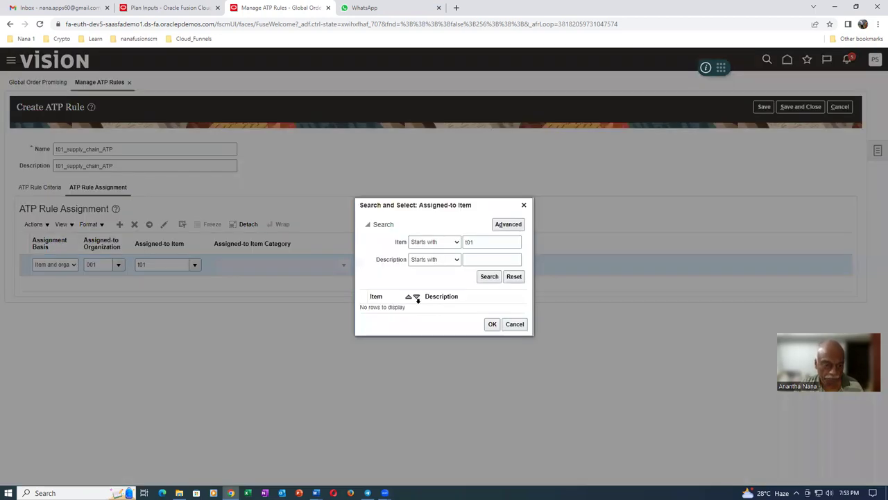
click(488, 277)
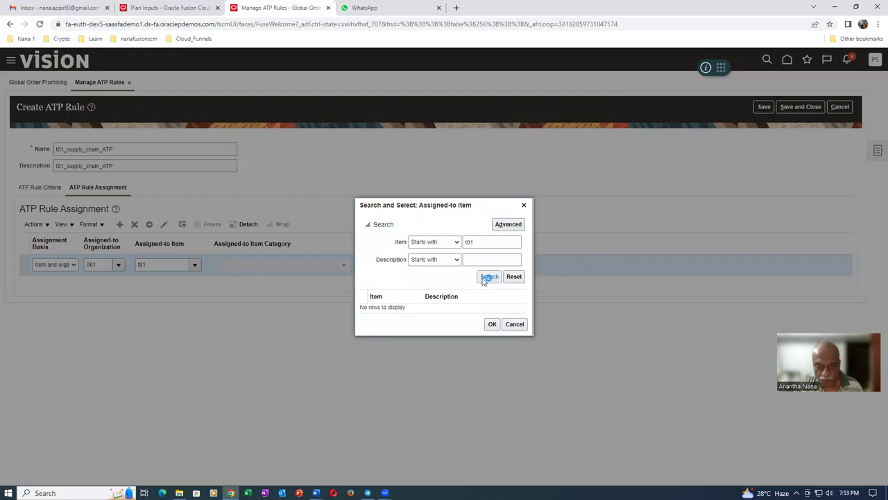
click(463, 309)
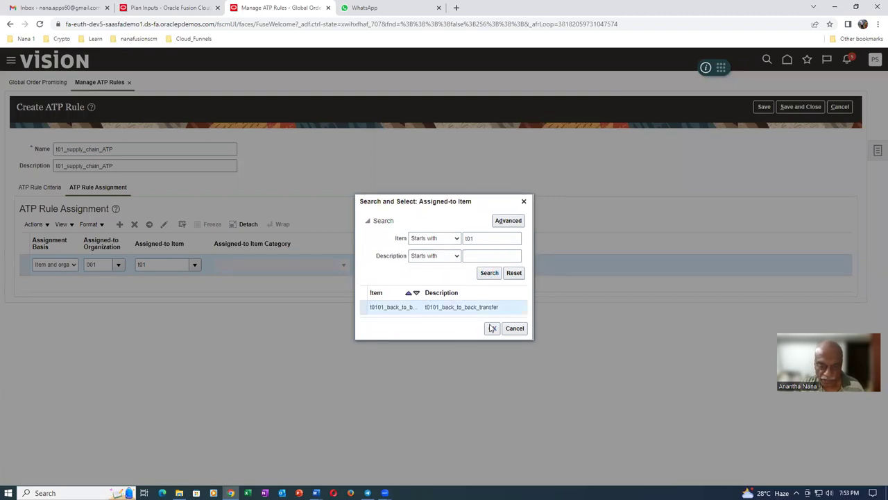
click(492, 328)
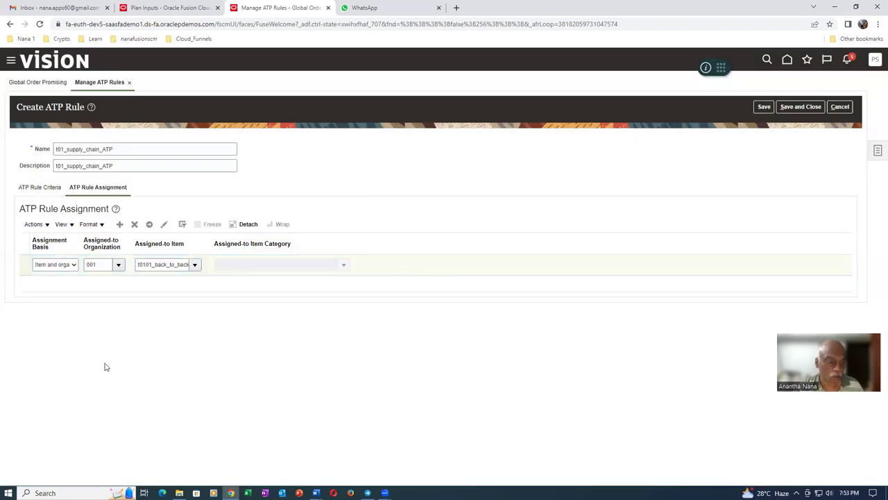
Add a second item-and-organization assignment for t0101_back_to_back_transfer in organization 002
click(119, 224)
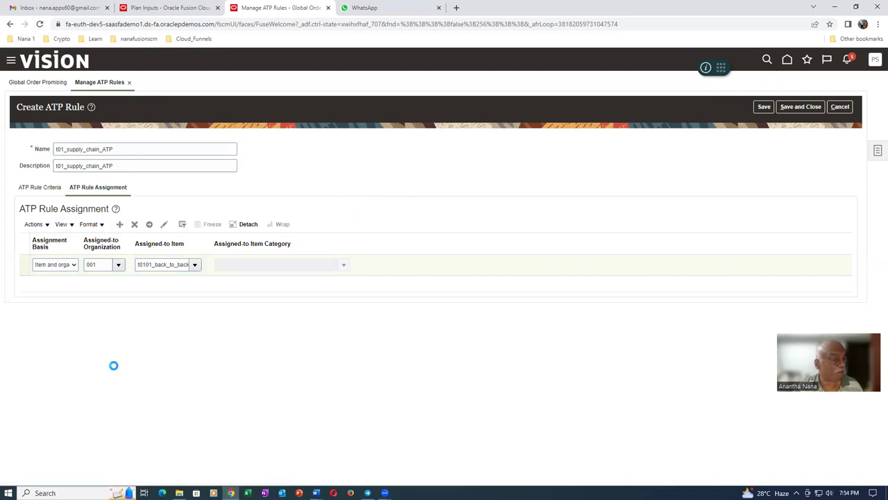
click(56, 264)
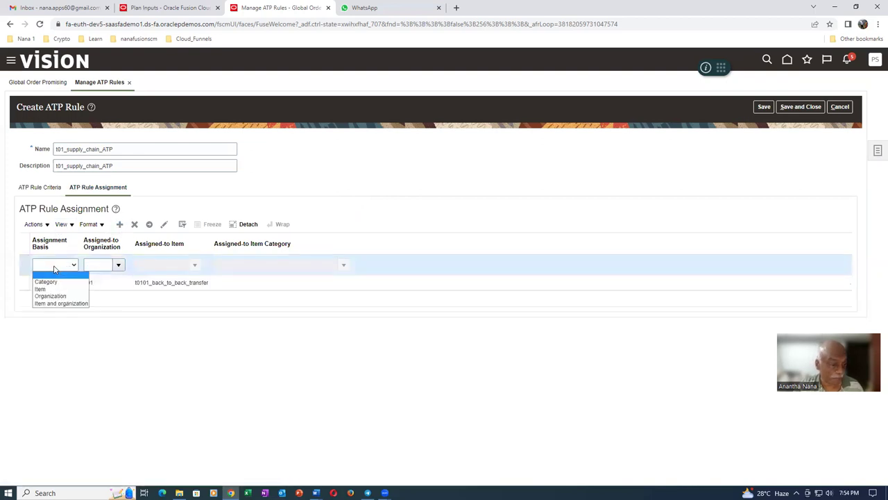
click(57, 304)
click(92, 265)
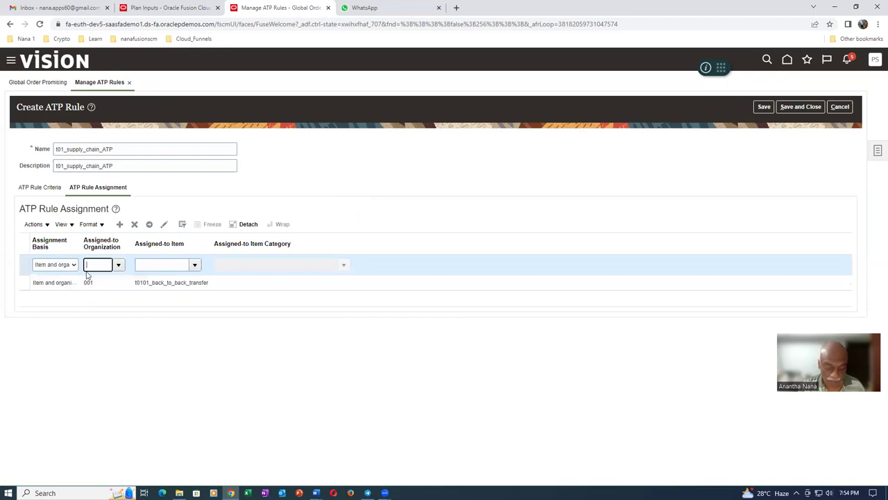
text(002)
key(Tab)
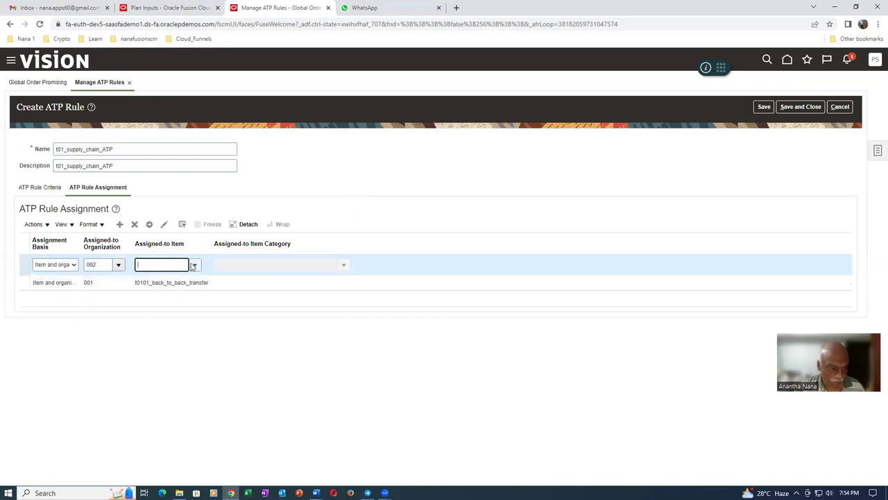
click(195, 266)
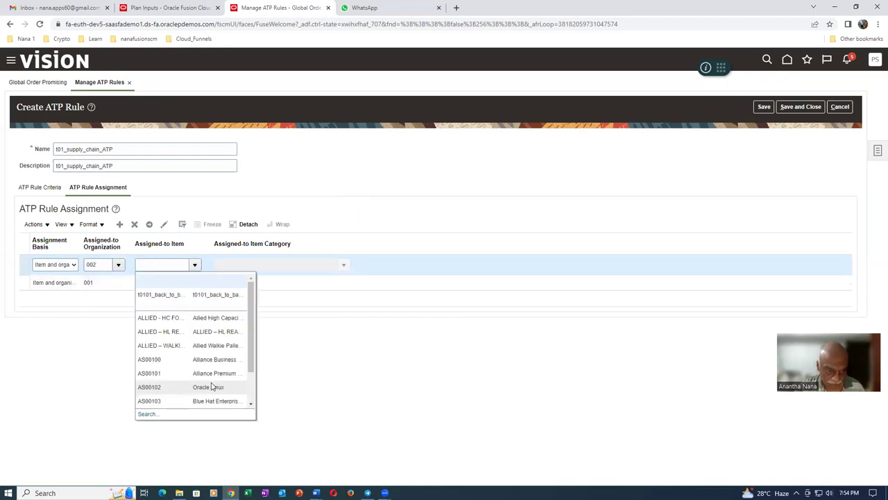
click(168, 294)
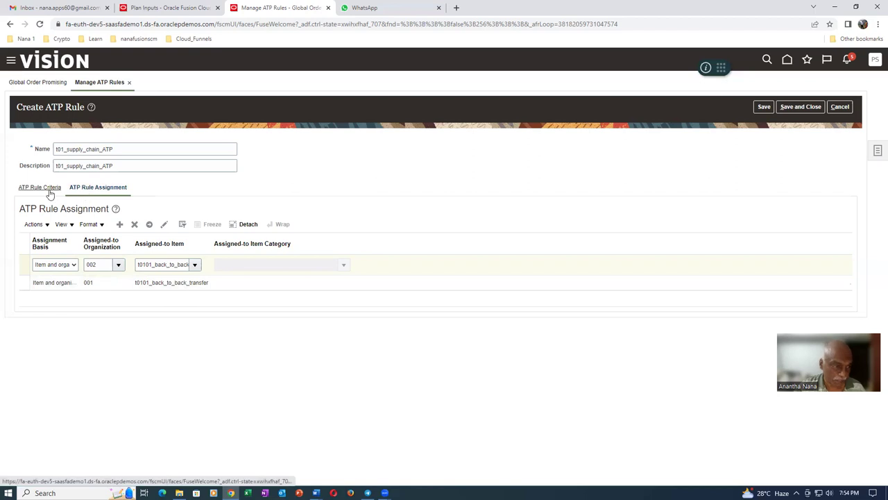
click(28, 188)
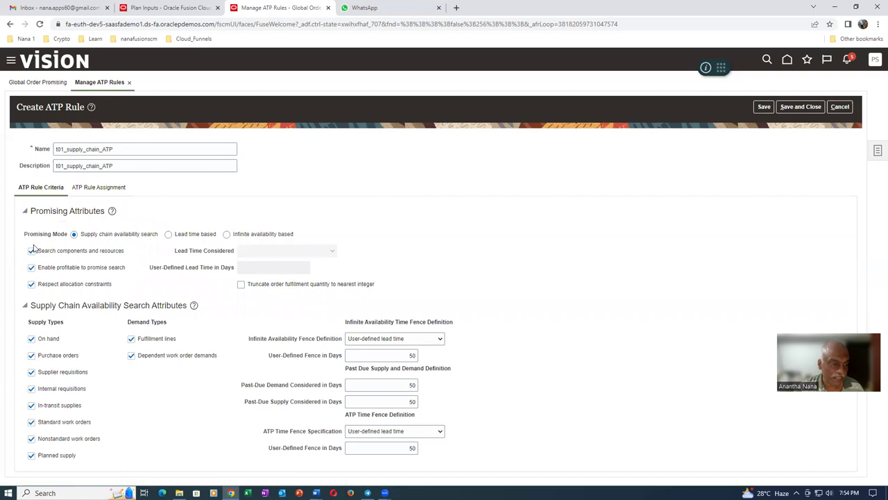
Save and close t01_supply_chain_ATP, then go to Manage Assignment Sets from Tasks
click(812, 108)
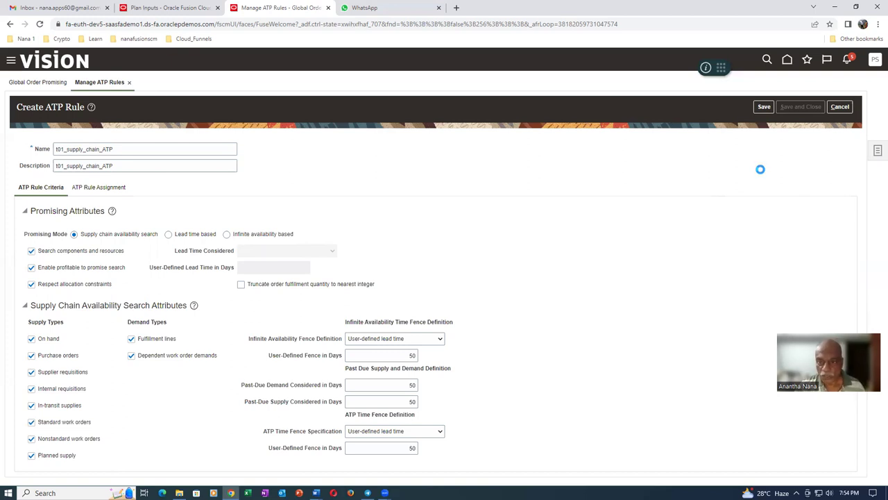
click(877, 153)
click(789, 144)
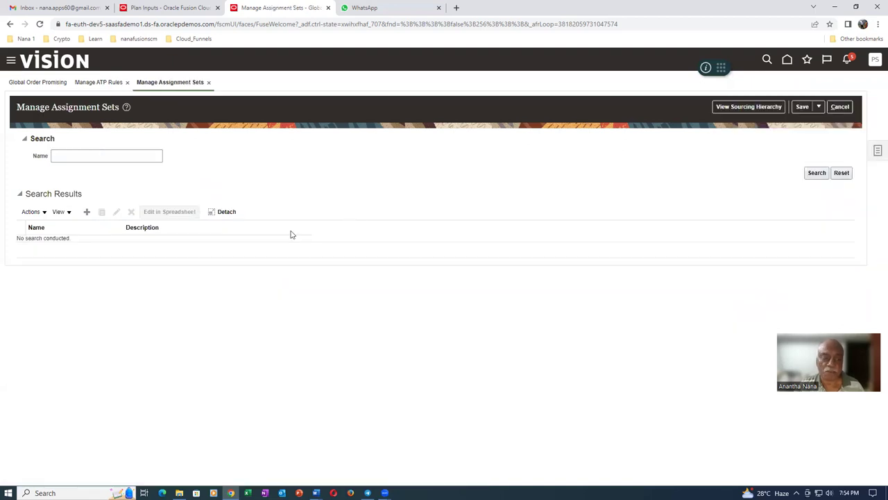
Create and save assignment set t01_assignment_set with the same text as its description, then add a sourcing assignment row
click(87, 212)
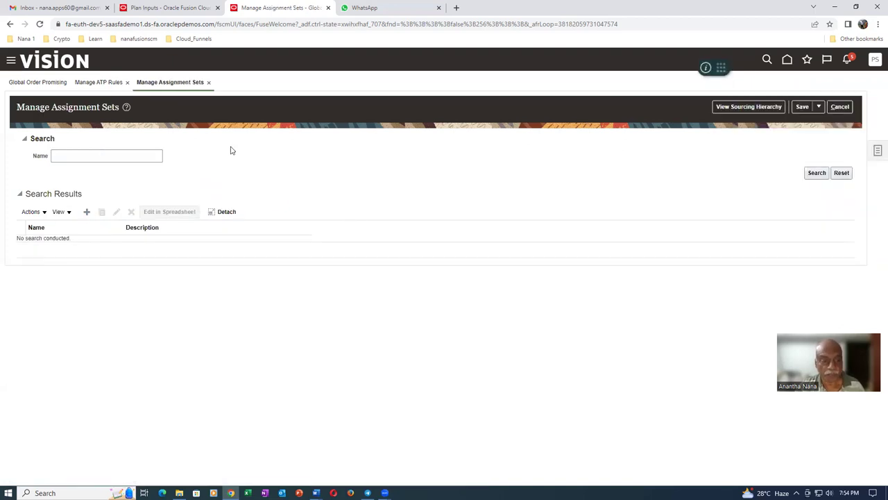
click(91, 143)
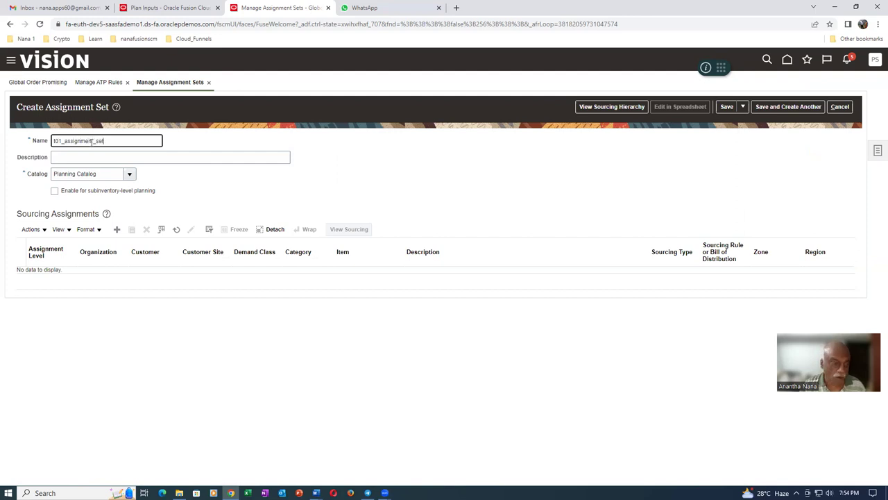
drag(116, 144, 16, 161)
key(ctrl+c)
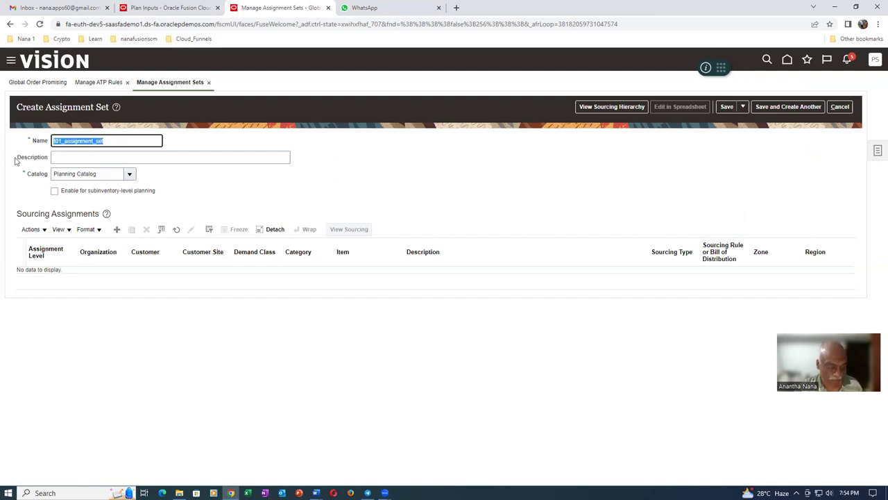
click(86, 159)
key(ctrl+v)
click(733, 108)
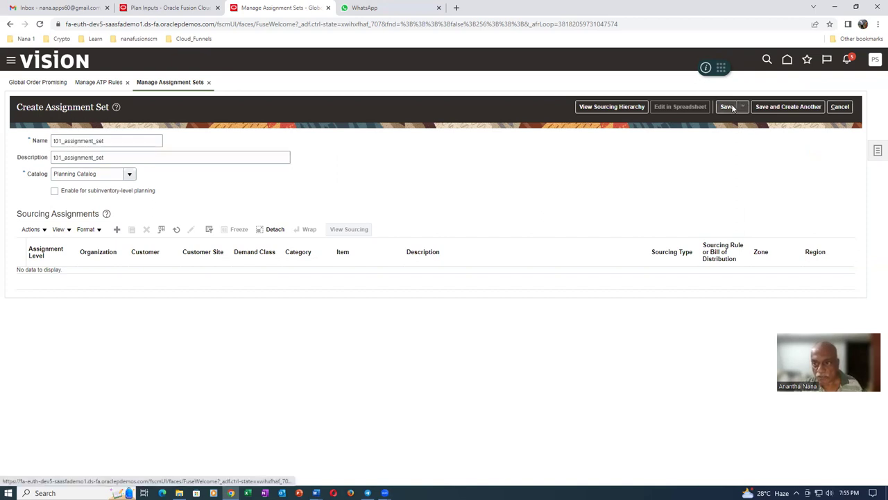
click(116, 236)
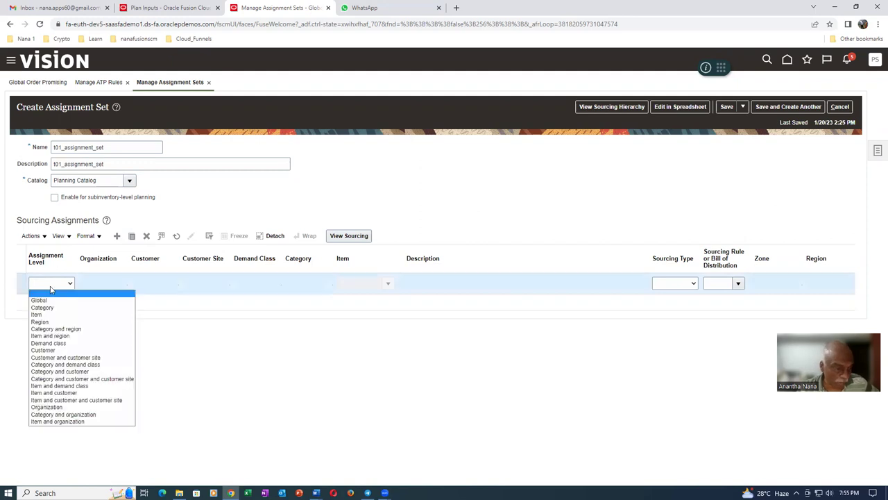
Set the first assignment to Item and organization level for organization 001 and item t0101
click(70, 421)
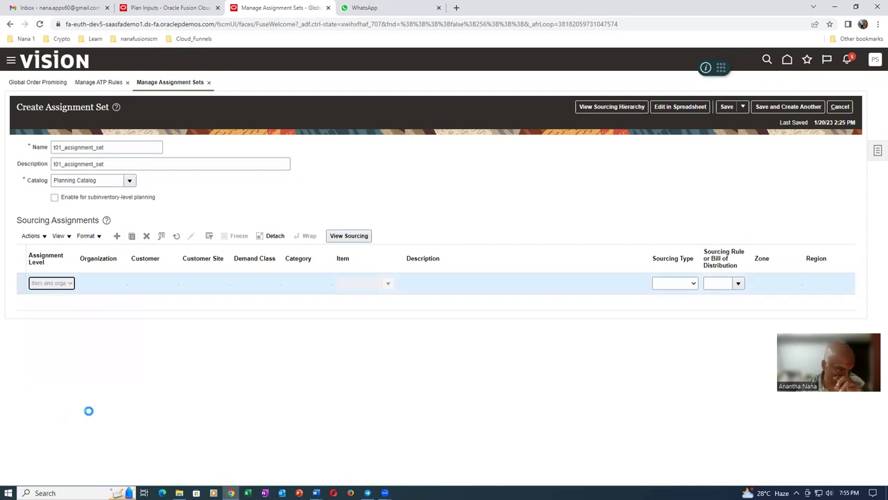
click(97, 282)
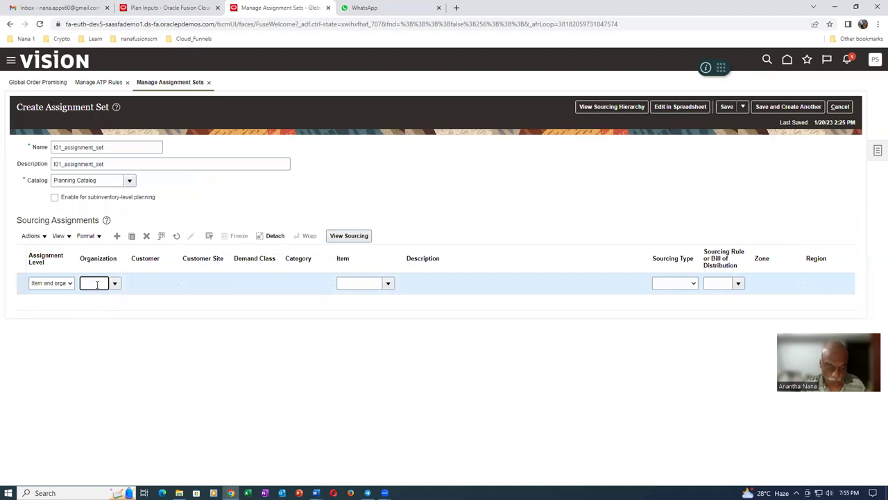
key(Tab)
text(t01)
key(Tab)
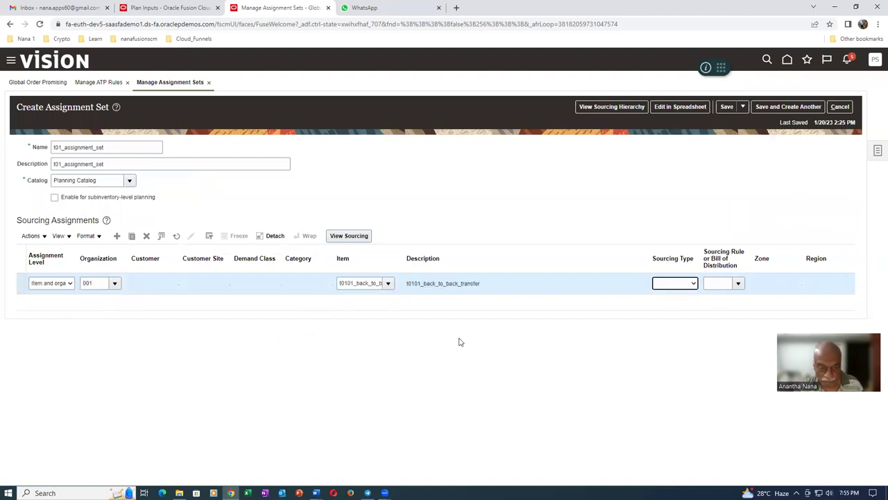
Give it sourcing type Sourcing rule with rule t01_transfer_from_002_001, then add another row
click(670, 284)
click(674, 301)
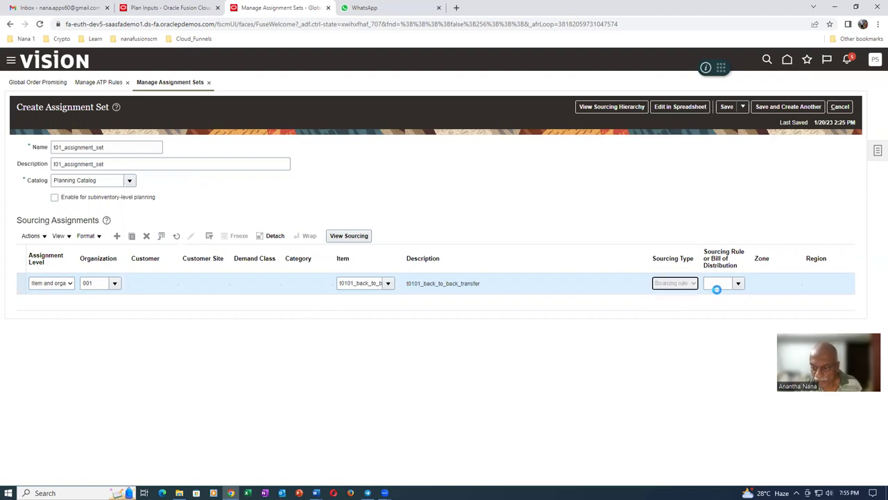
click(717, 284)
text(t01)
key(Tab)
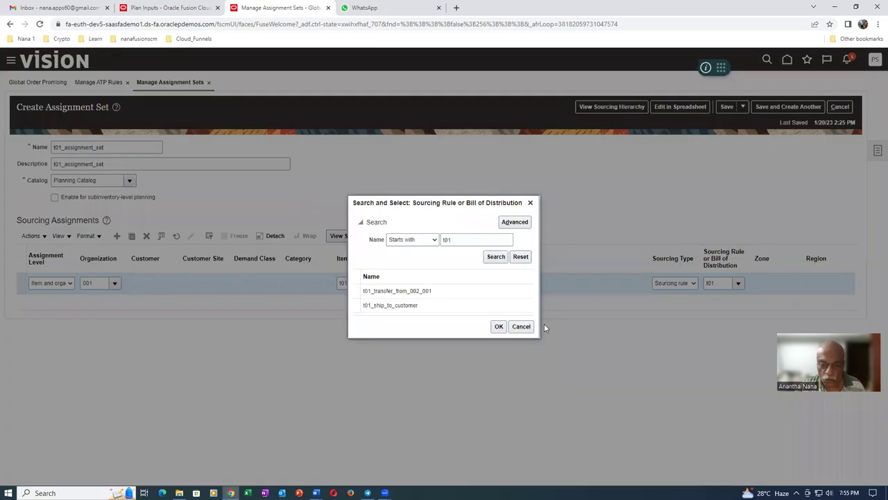
click(444, 297)
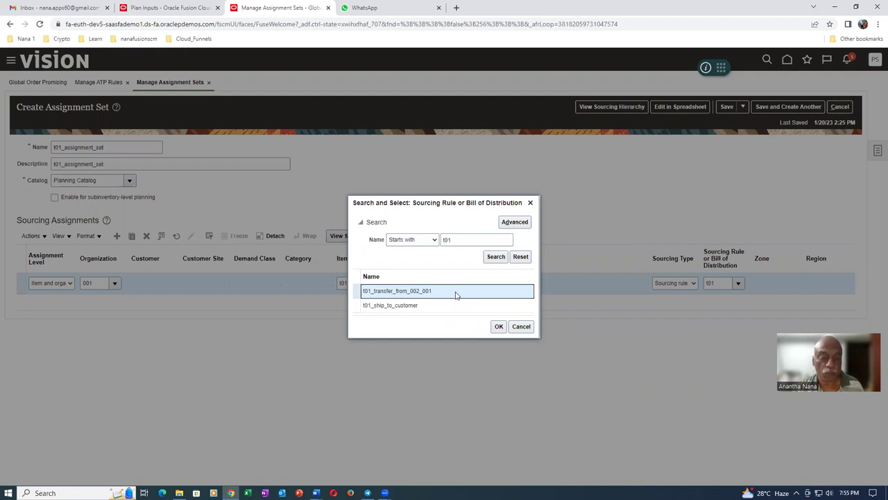
click(499, 327)
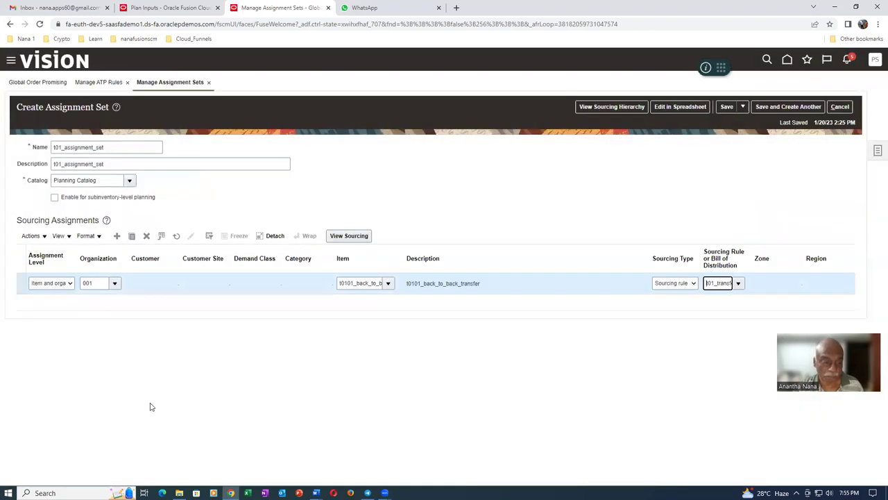
click(137, 410)
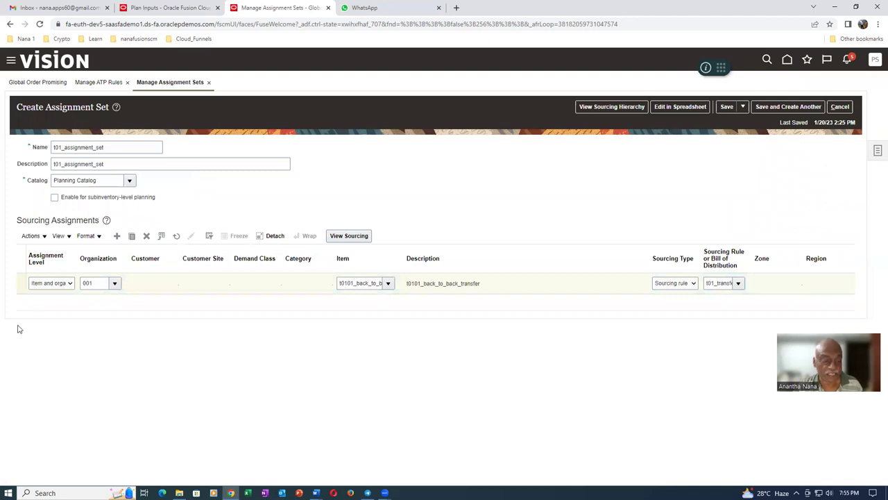
click(118, 237)
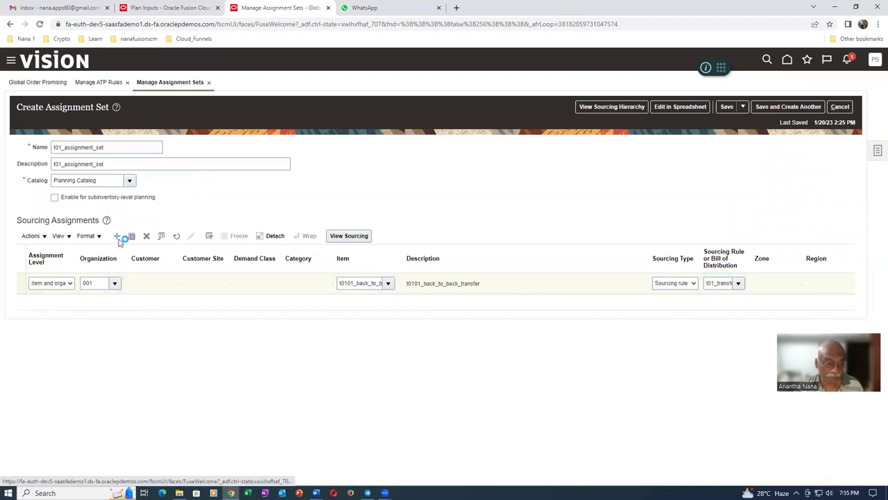
Set the new row's assignment level to Item with item t0101_back_to_back_transfer
click(56, 284)
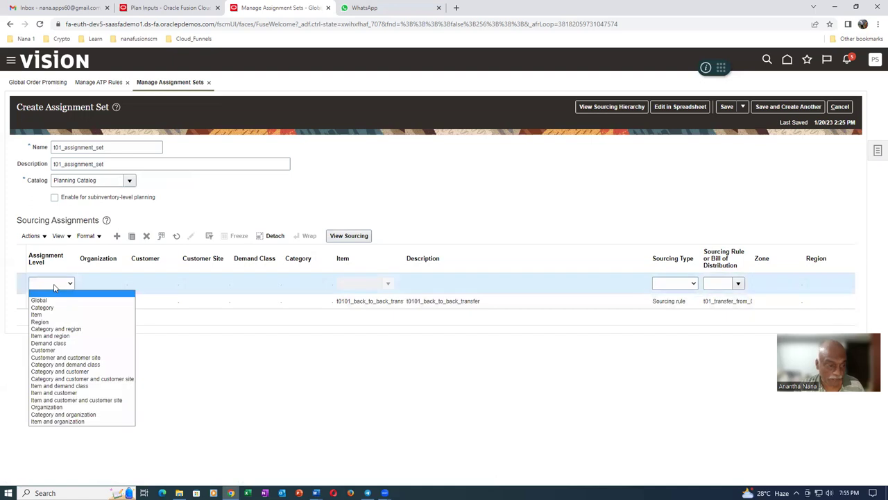
click(51, 313)
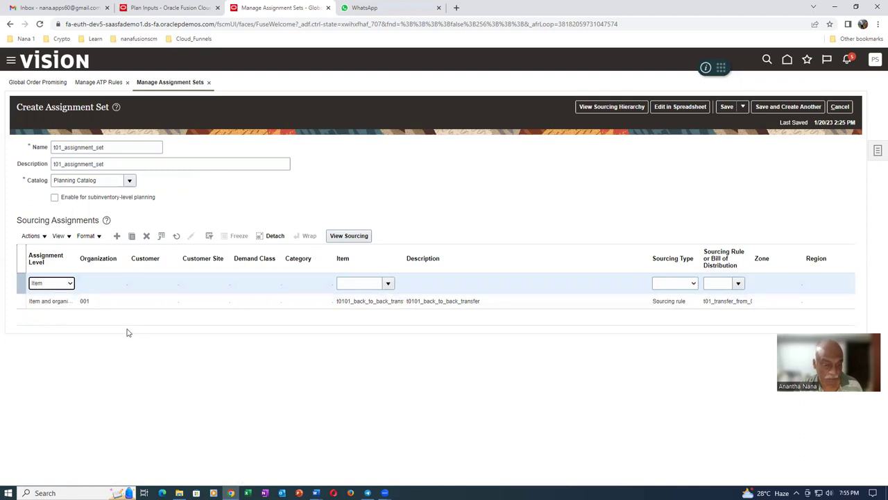
click(352, 284)
text(t01)
key(Tab)
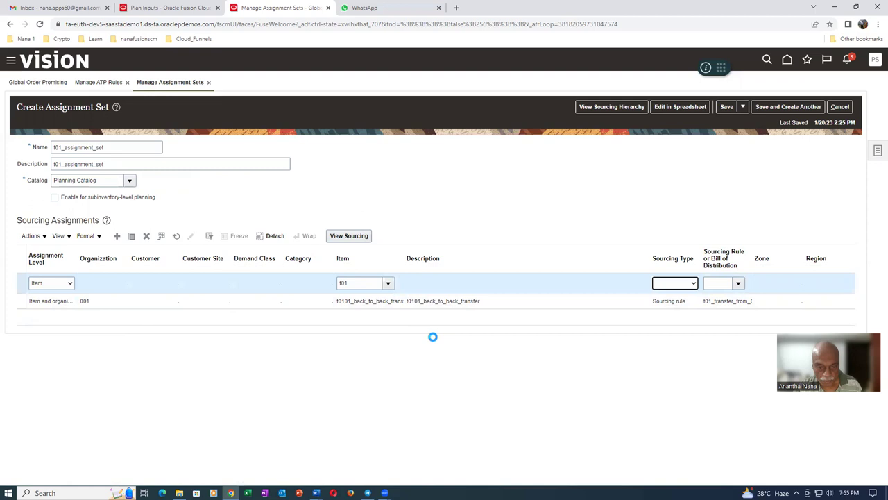
Set its sourcing type to Sourcing rule using t01_ship_to_customer, keeping Item level
click(680, 283)
click(683, 299)
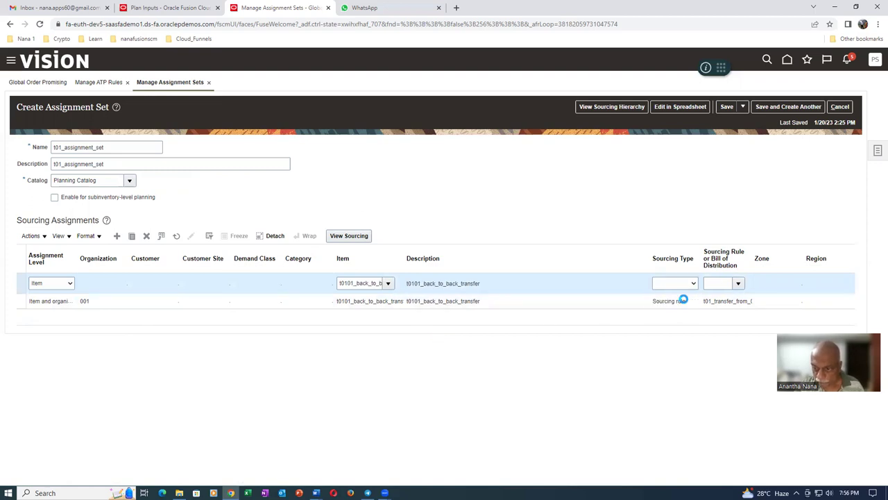
click(721, 283)
text(t01)
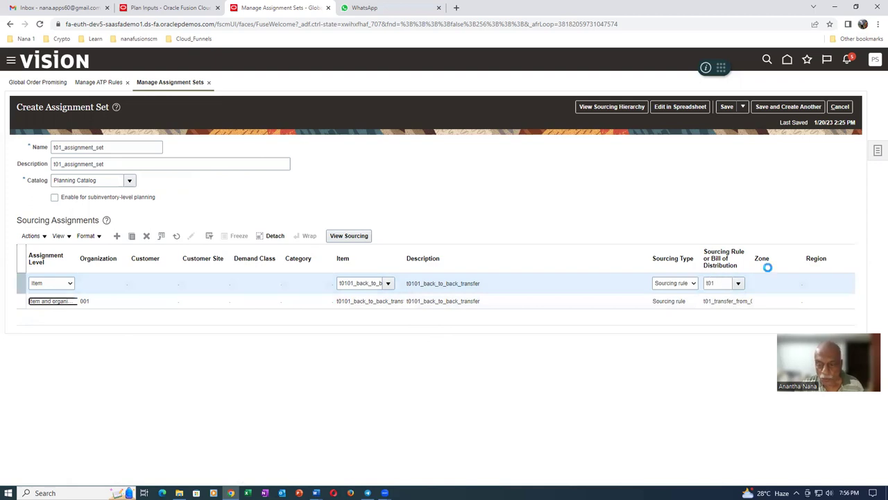
click(355, 306)
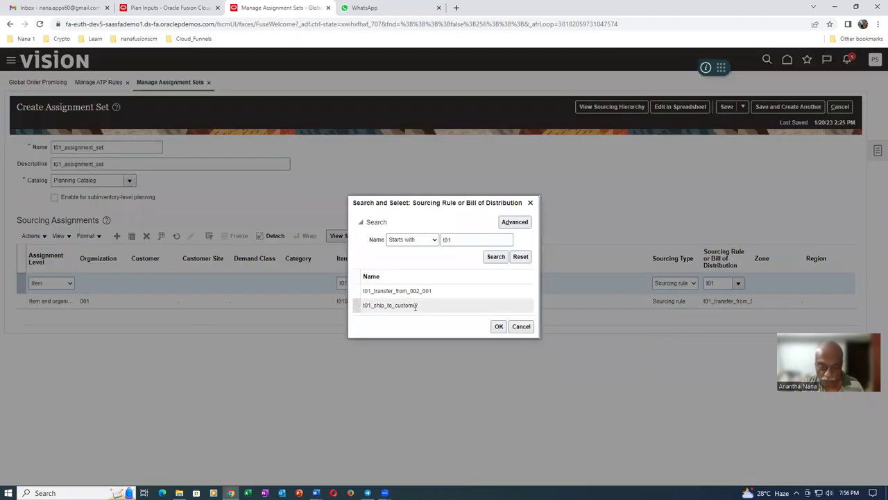
click(499, 327)
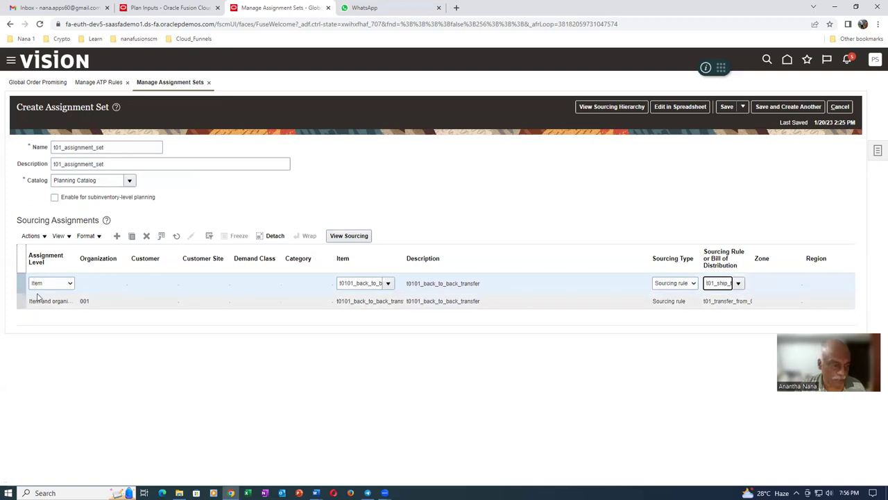
click(45, 284)
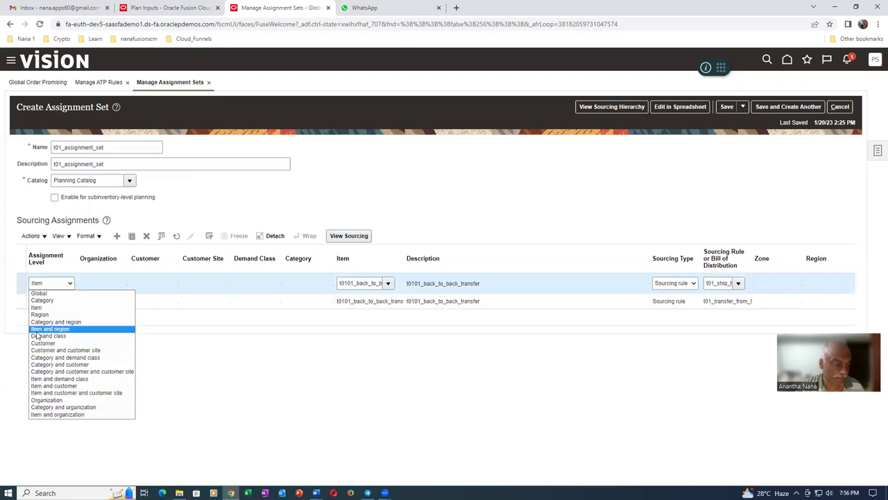
click(200, 200)
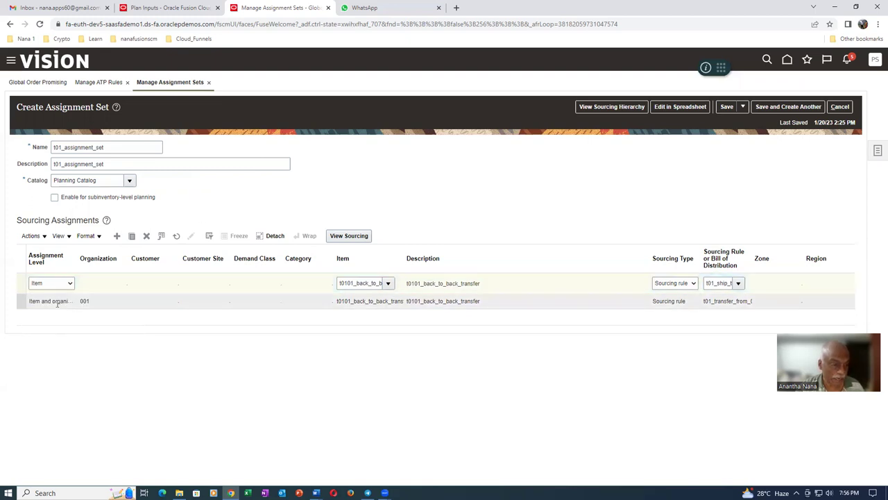
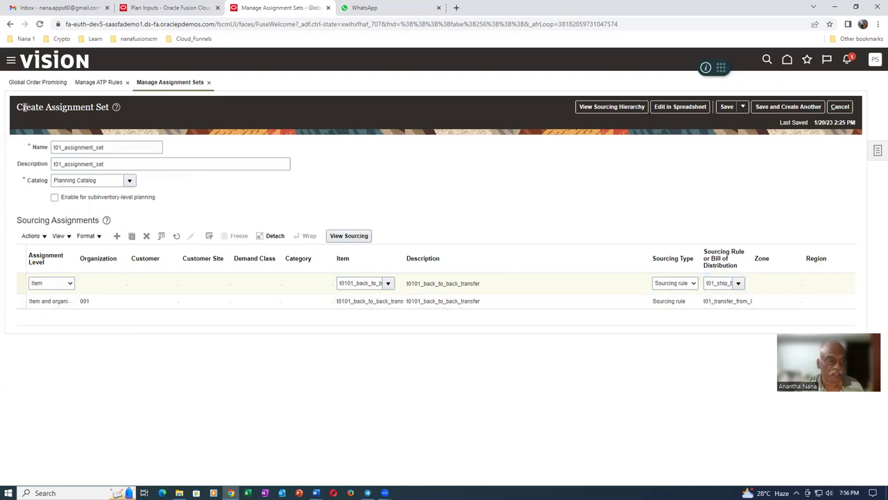
Save and close the t01_assignment_set assignment set, then return to the home page
drag(25, 107, 106, 110)
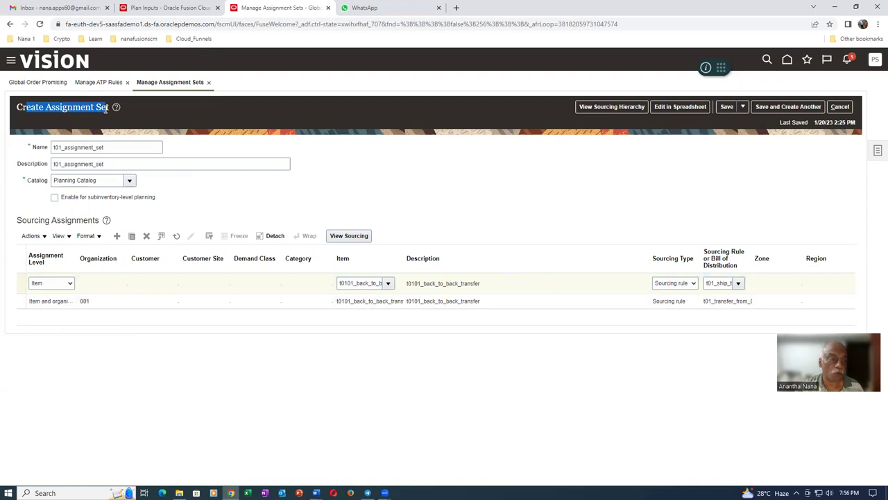
click(407, 204)
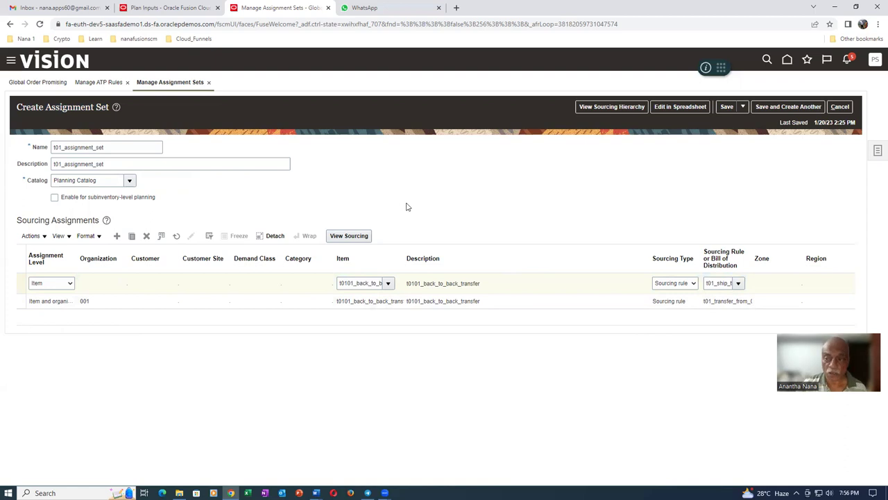
click(741, 107)
click(740, 121)
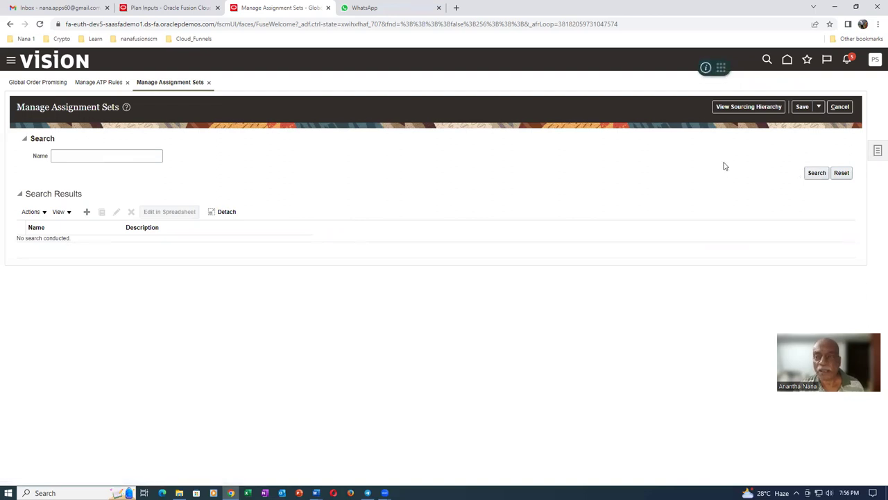
click(450, 169)
click(787, 60)
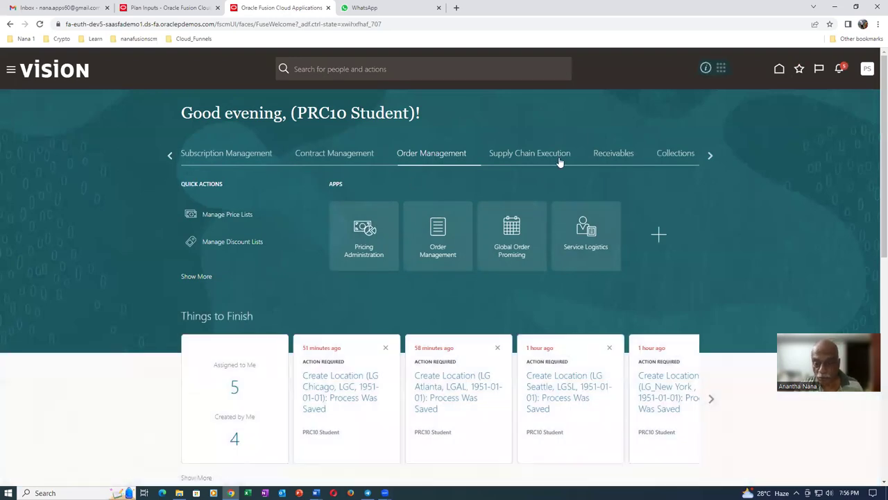
Open Supply Chain Planning's Plan Inputs work area and start the Collect Planning Data task
click(711, 154)
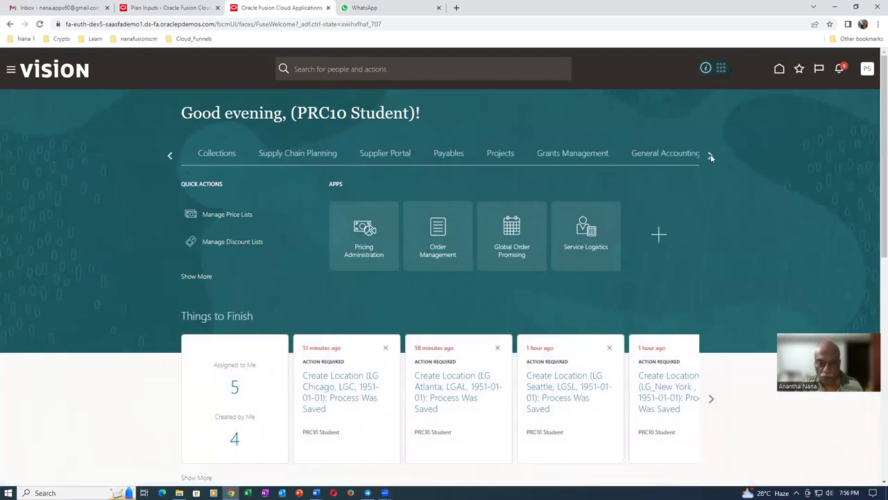
click(310, 159)
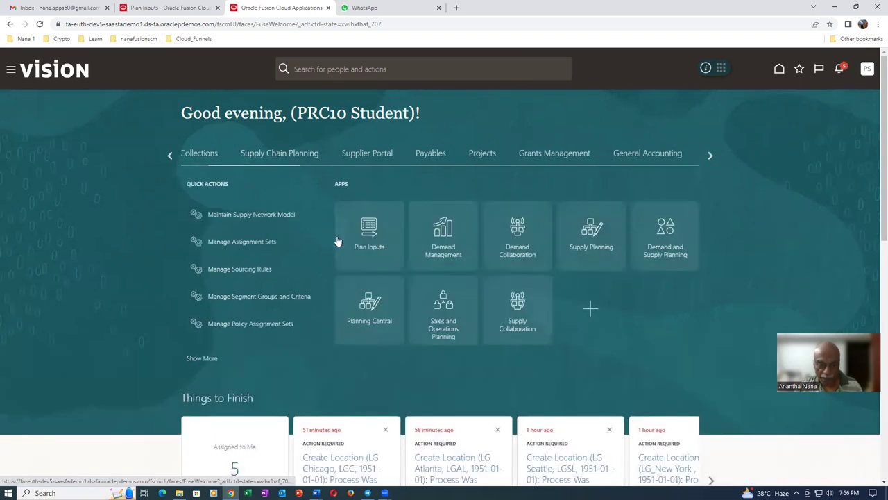
click(399, 241)
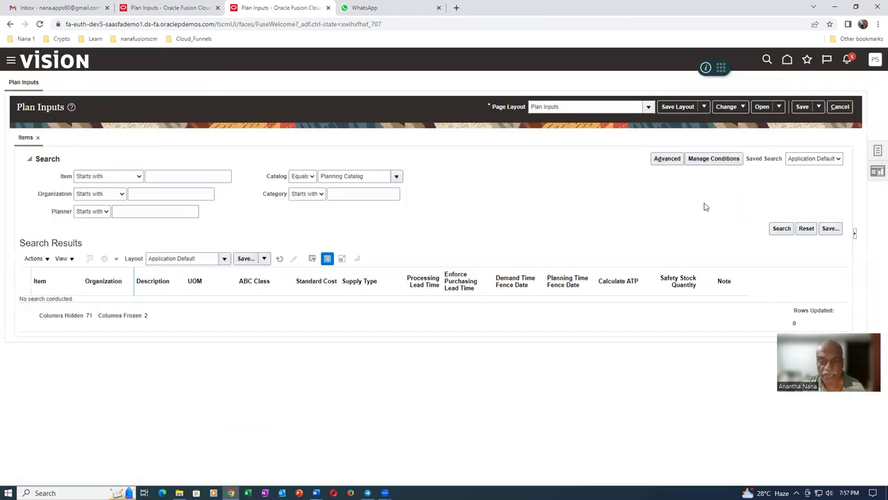
click(877, 152)
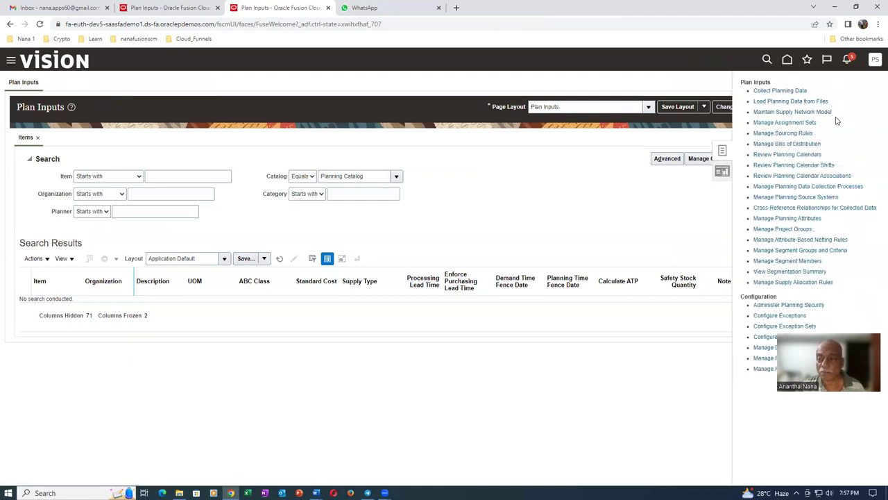
click(798, 92)
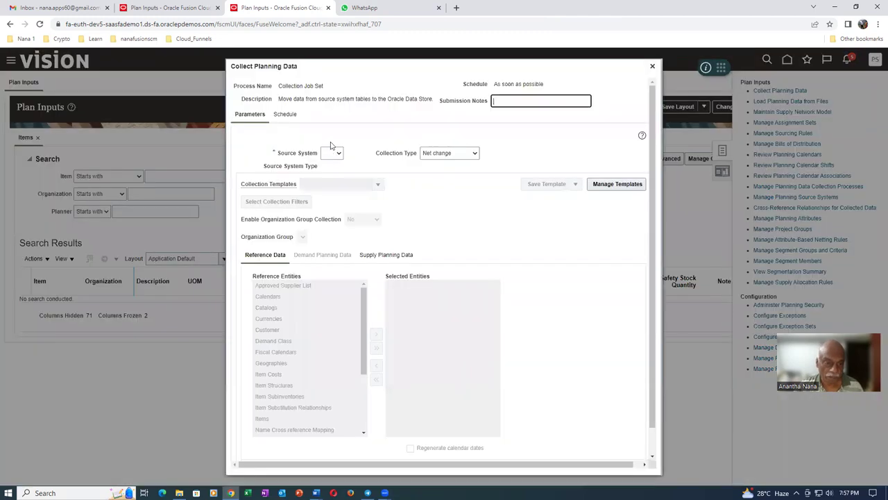
Set the source system to OPS and the collection type to Targeted
click(334, 152)
click(338, 168)
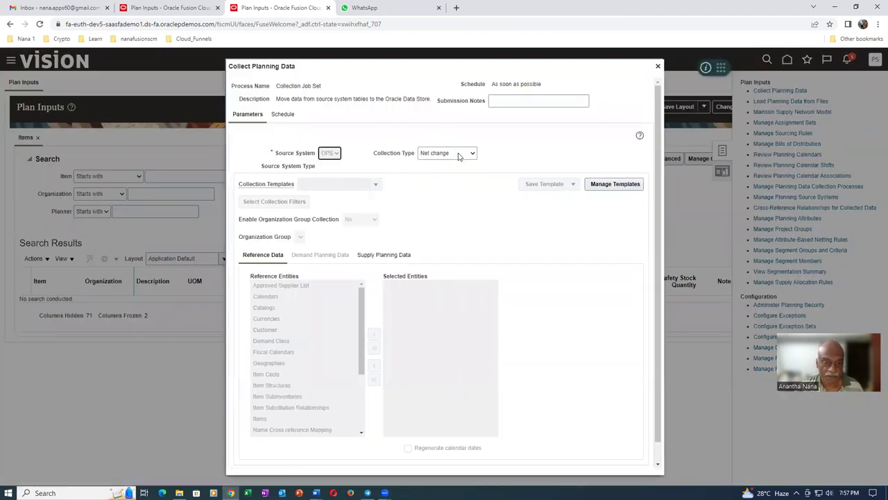
click(458, 159)
click(452, 168)
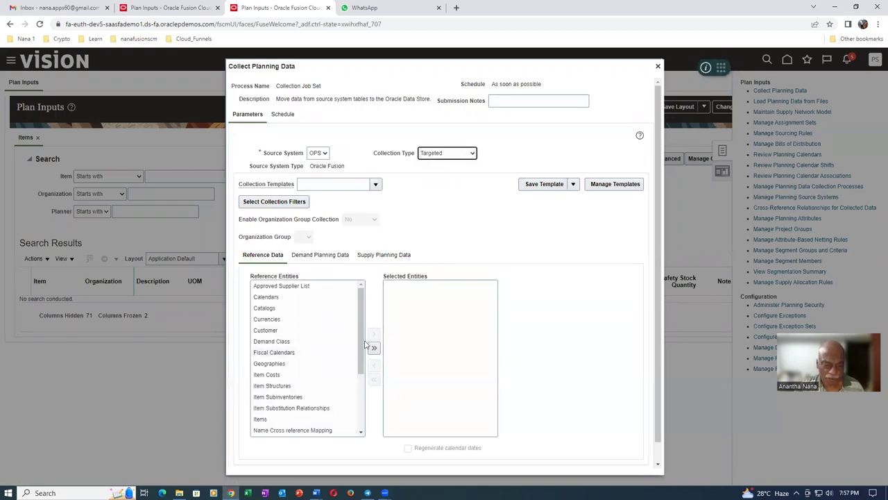
Select Order Orchestration Reference Objects and submit the collection, acknowledging the confirmation
scroll(367, 361, down, 1)
click(341, 412)
click(374, 334)
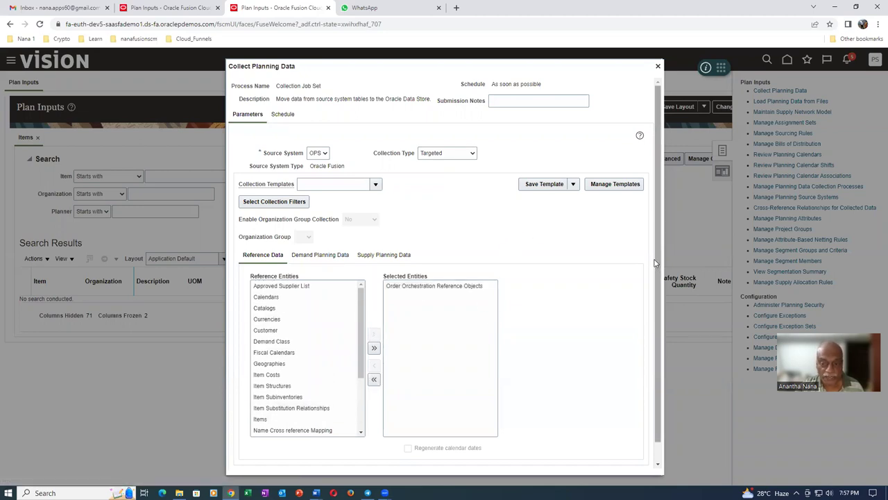
scroll(659, 264, down, 1)
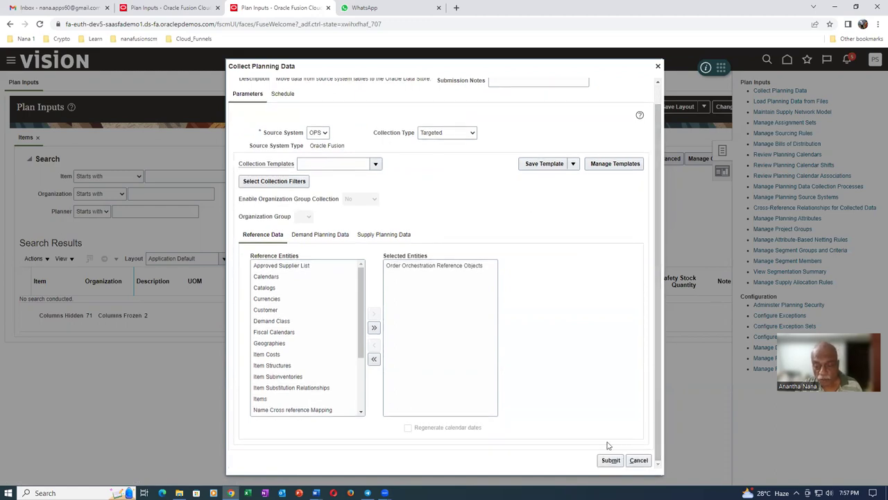
click(610, 461)
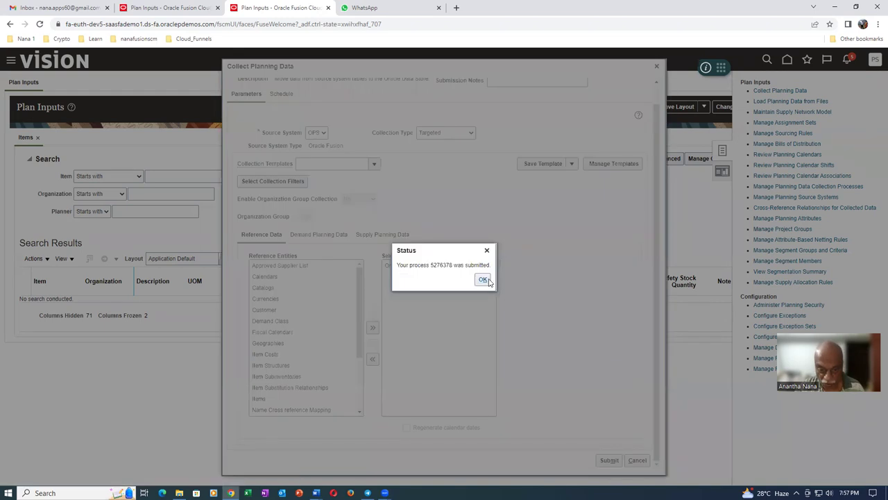
click(484, 280)
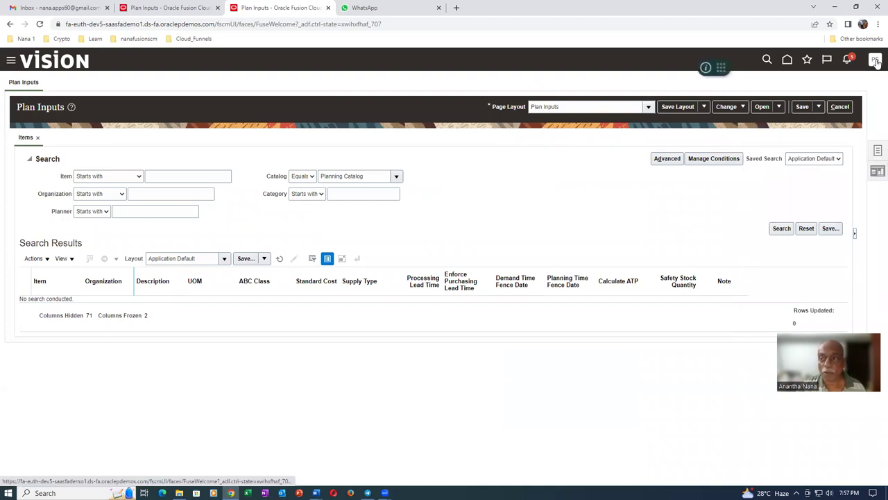
Search Setup and Maintenance for man%admin%profile% and open Manage Administrator Profile Values
click(876, 61)
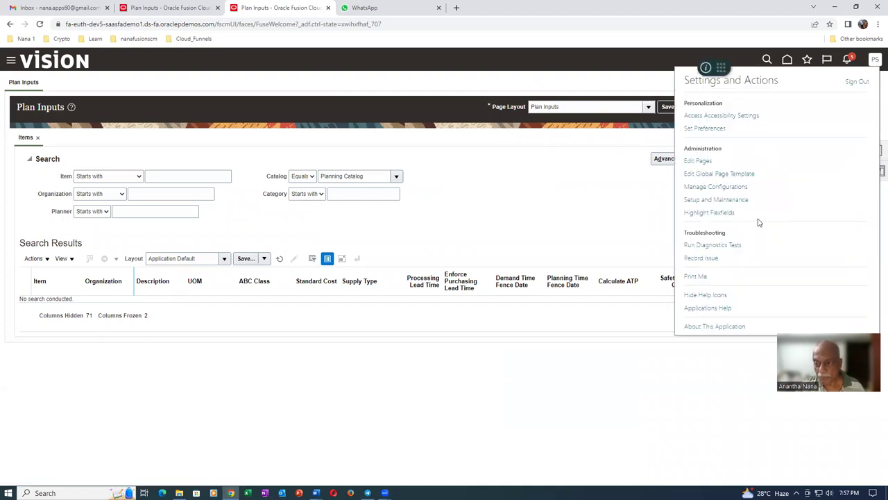
click(716, 201)
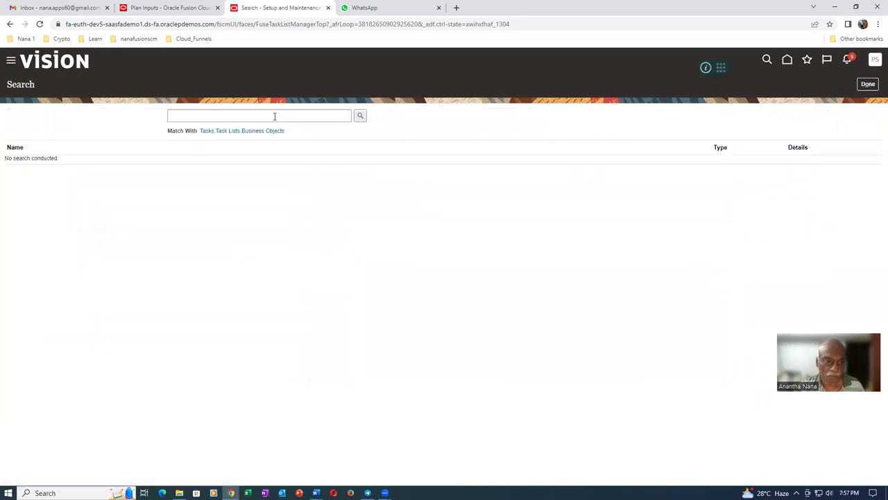
click(275, 116)
text(man%a)
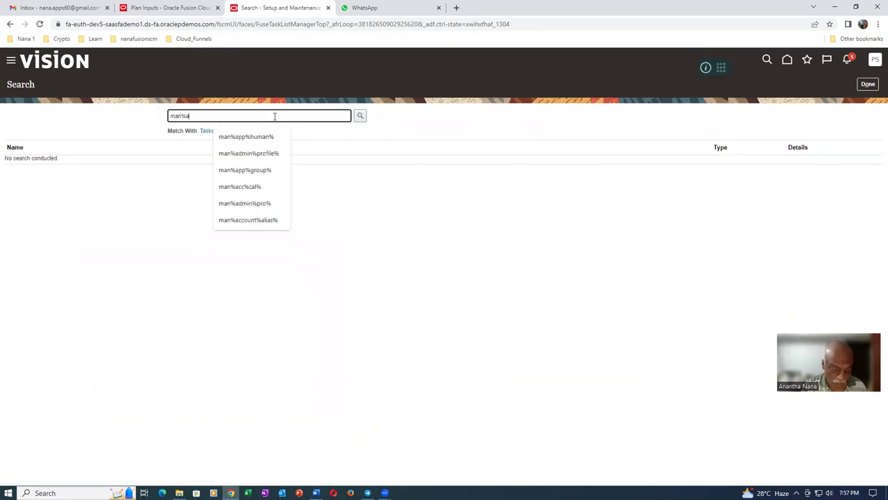
text(dmin%profile%)
key(Return)
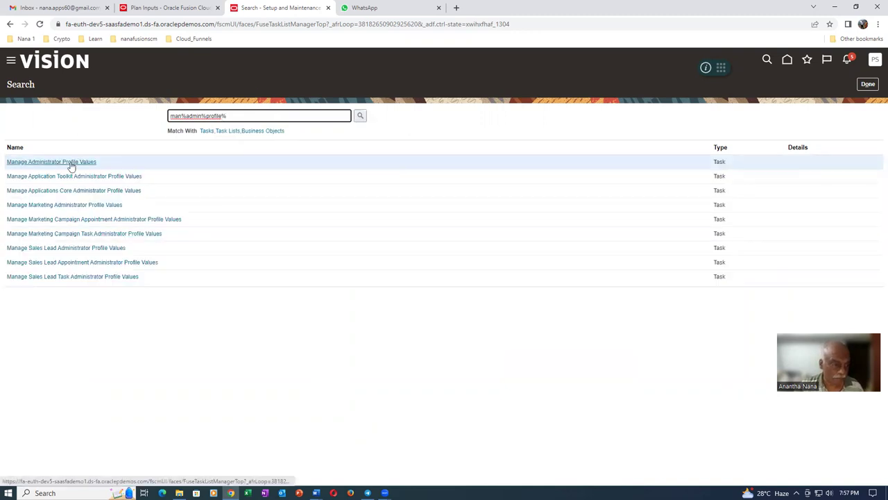
click(72, 162)
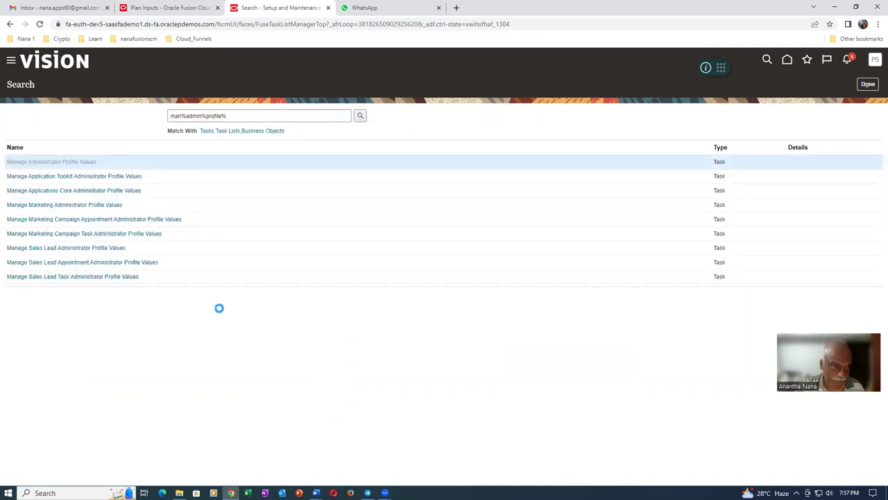
click(123, 118)
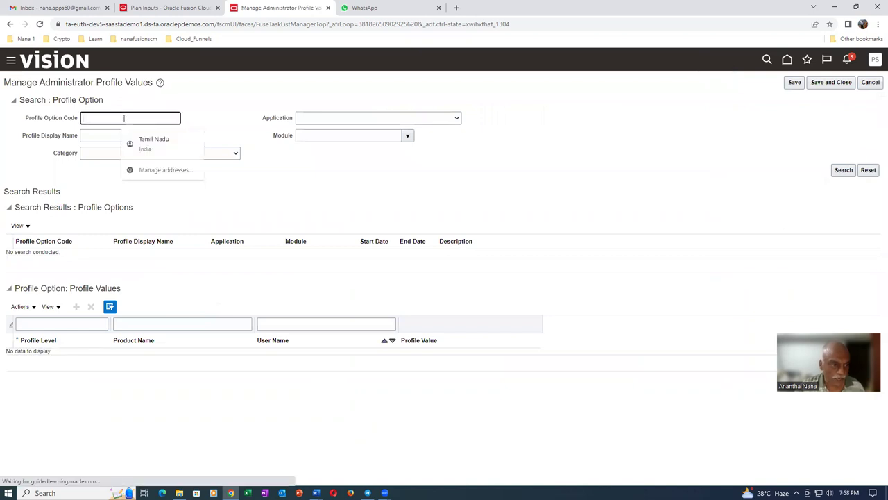
Set the MSP_DEFAULT_ASSIGNMENT_SET site value to t01_assignment_set and save and close
text(MSP%DEF%)
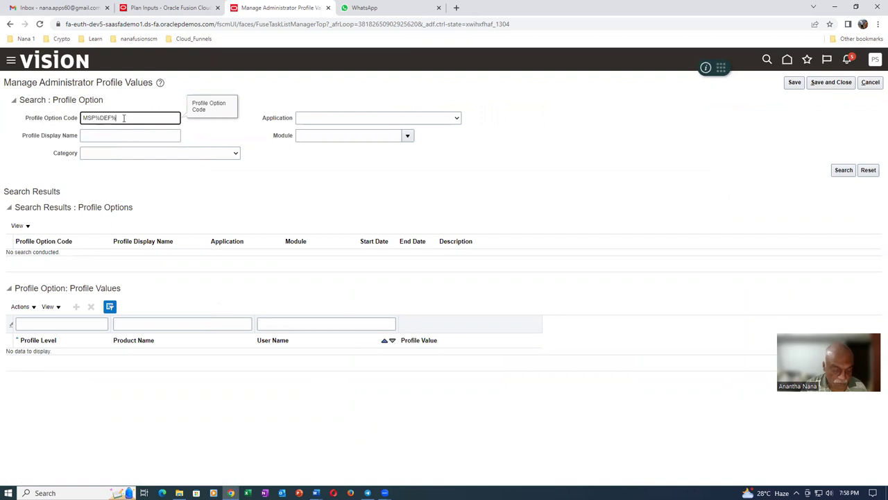
click(844, 170)
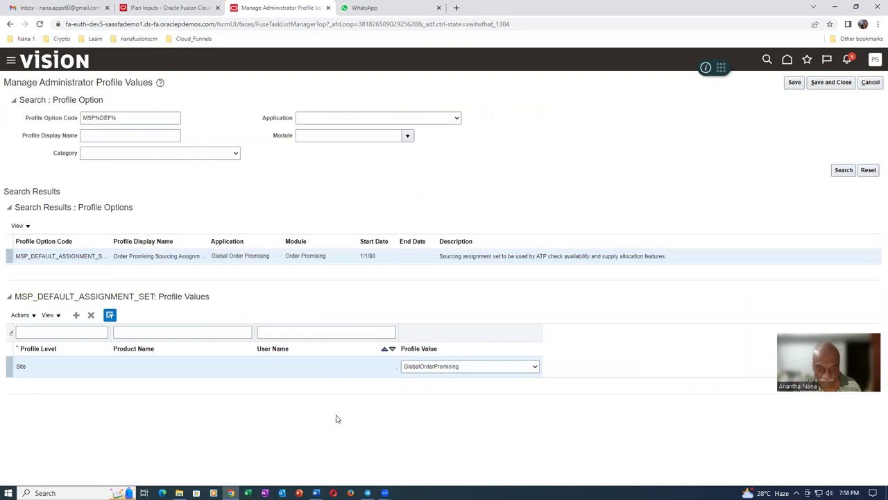
click(440, 367)
drag(538, 324, 544, 360)
click(508, 365)
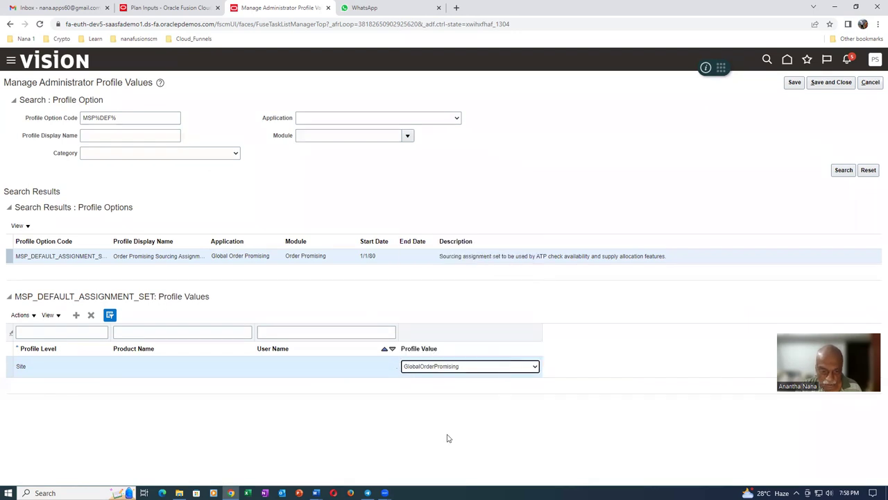
click(458, 366)
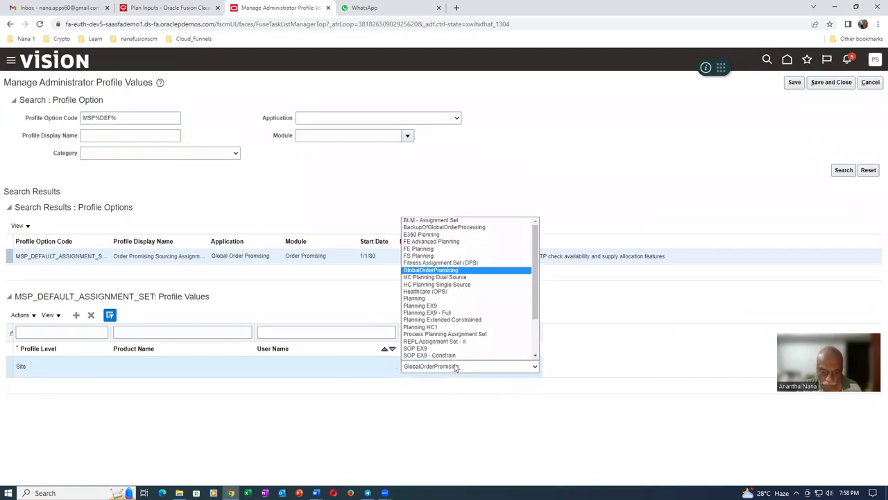
drag(538, 318, 539, 350)
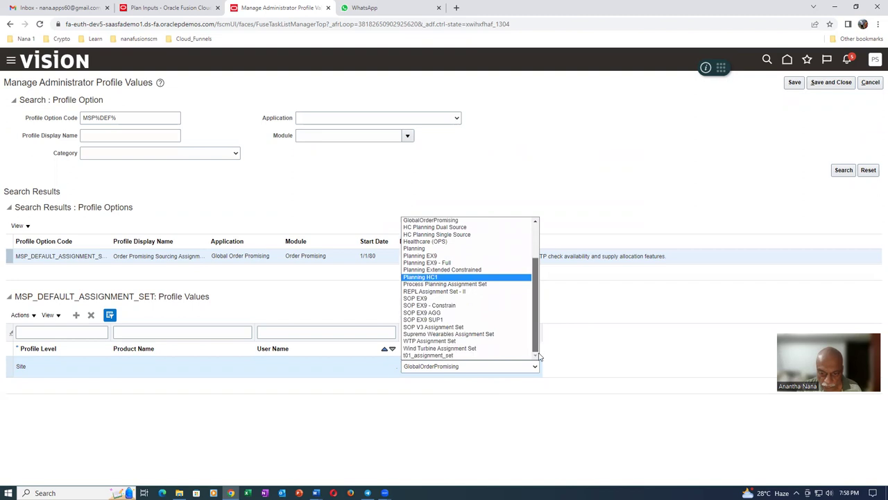
click(473, 355)
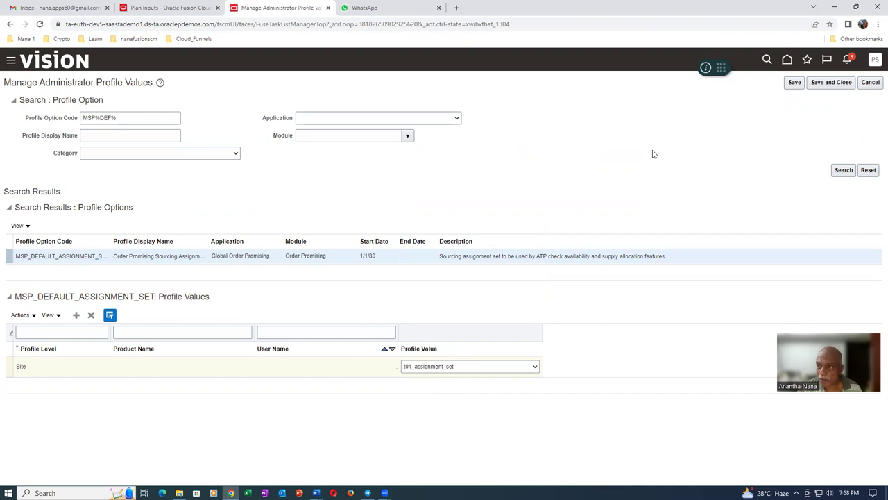
click(823, 85)
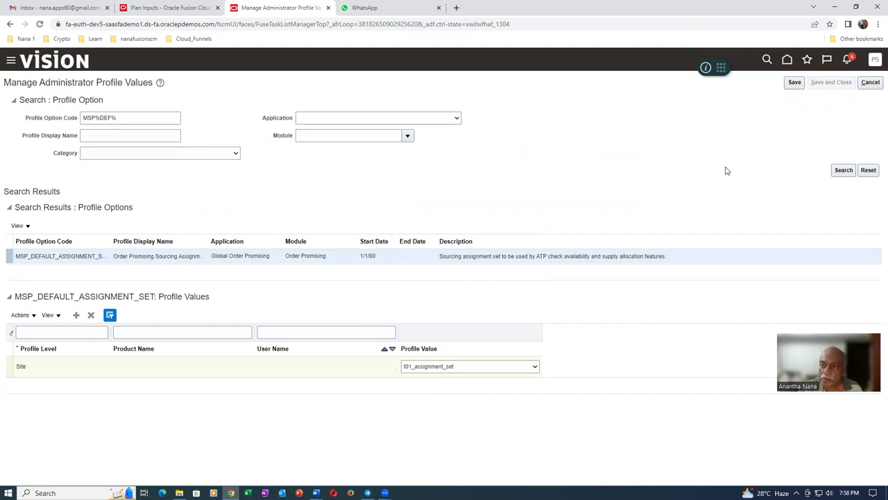
Replace the setup task search text with man%ship%para%
click(248, 116)
drag(248, 116, 94, 128)
text(man%ship%para%)
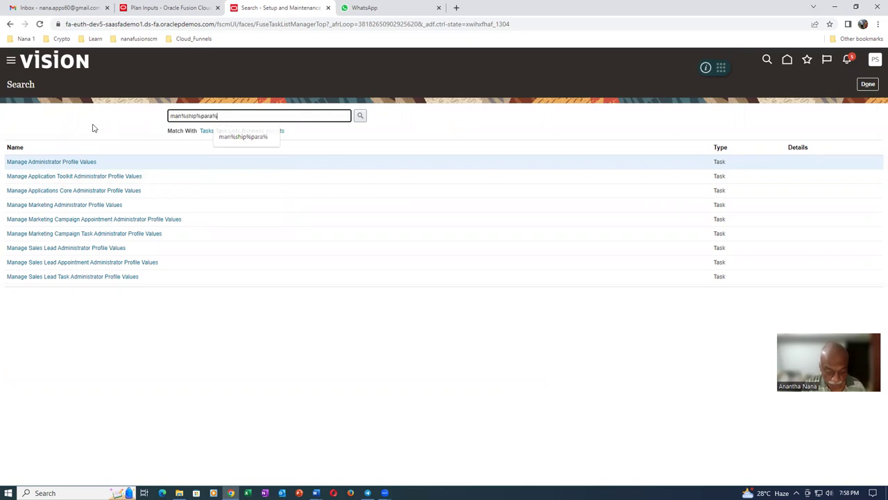
Open Manage Shipping Parameters and switch the organization to 002
key(Return)
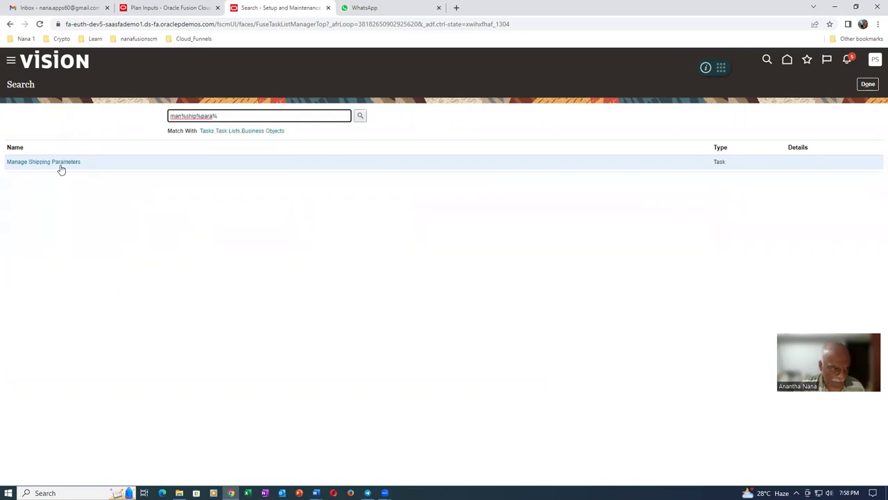
click(63, 163)
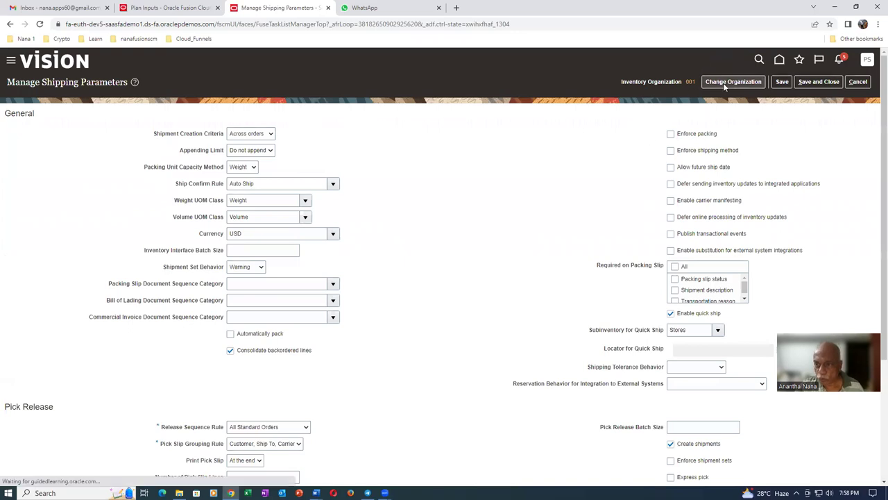
click(721, 83)
text(002)
key(Tab)
click(498, 283)
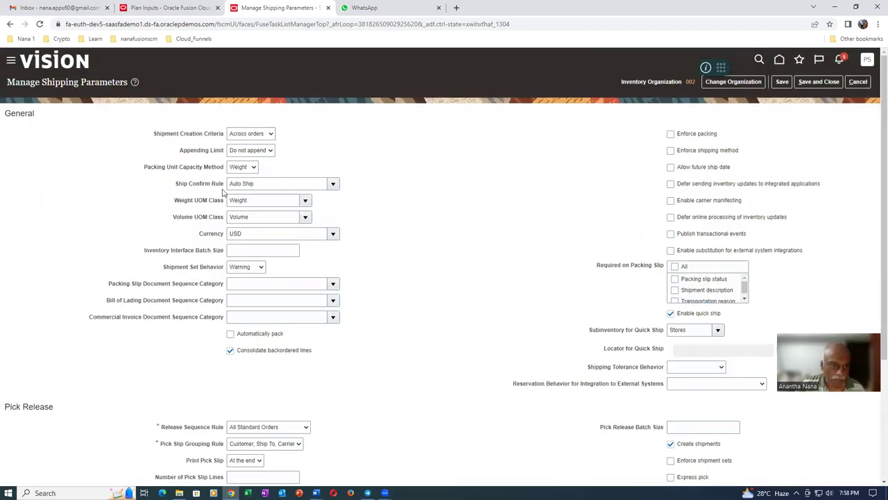
Review the ship confirm and release sequence rules, then cancel without saving
click(262, 184)
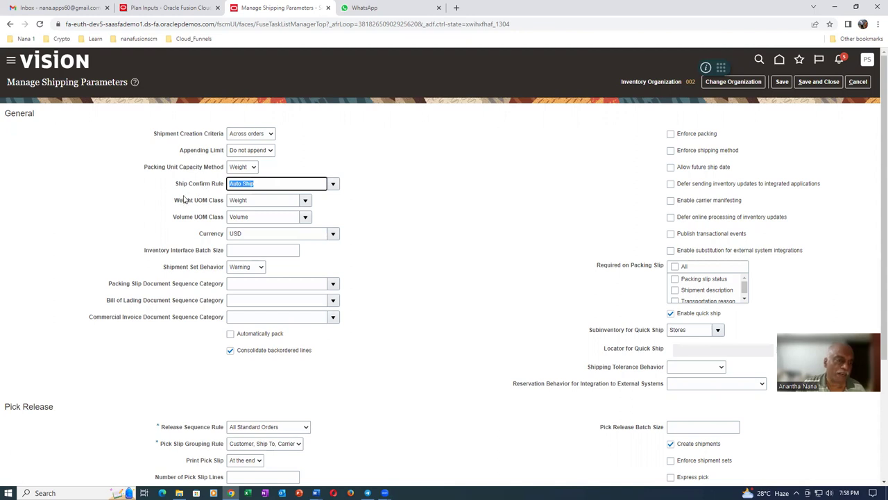
click(396, 205)
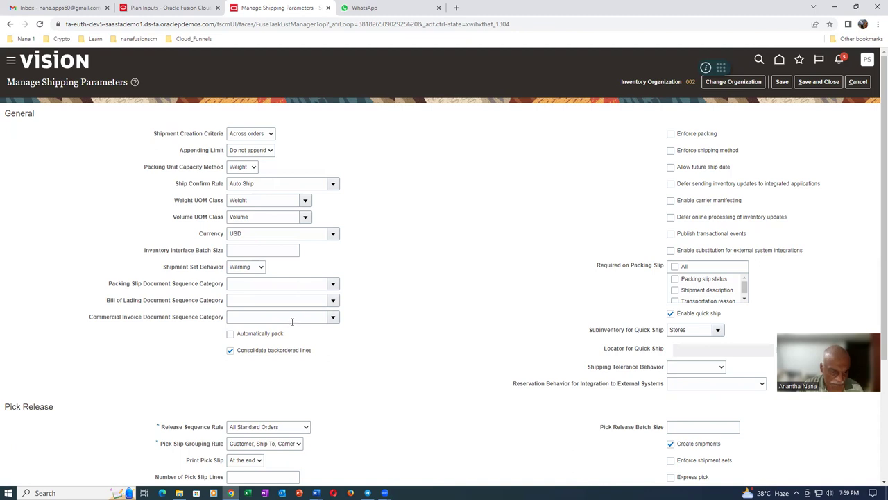
scroll(306, 334, down, 2)
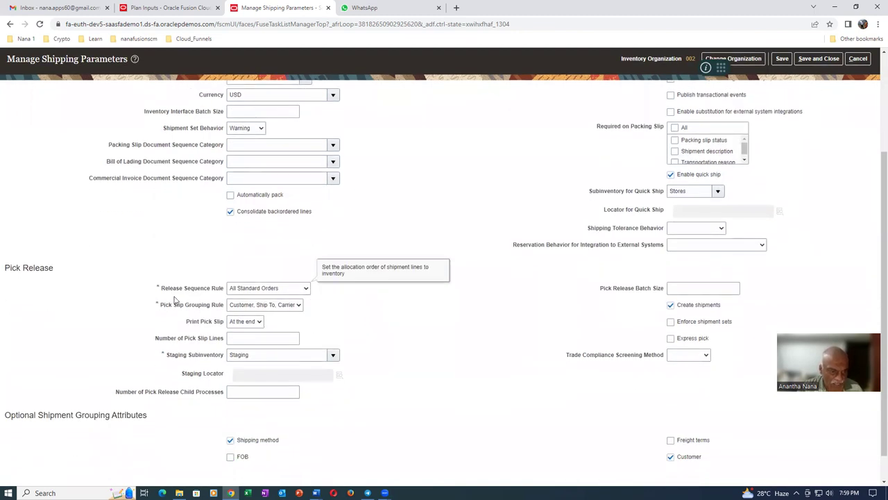
click(217, 293)
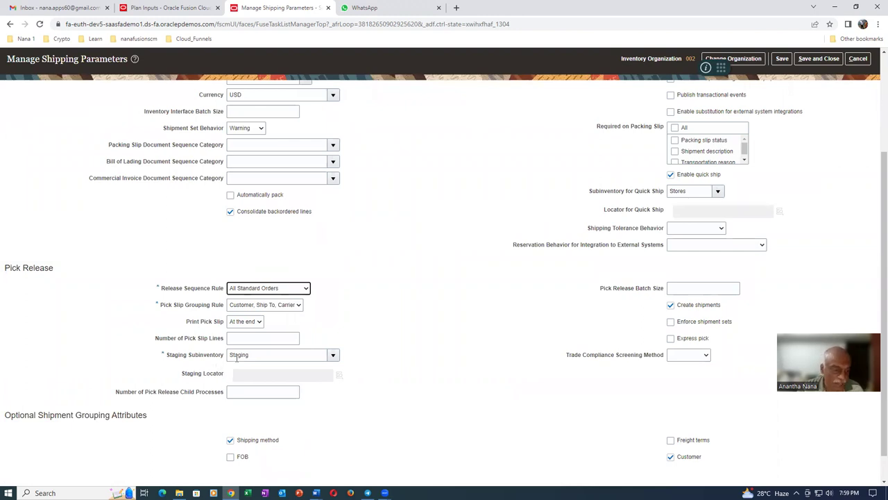
scroll(502, 359, up, 3)
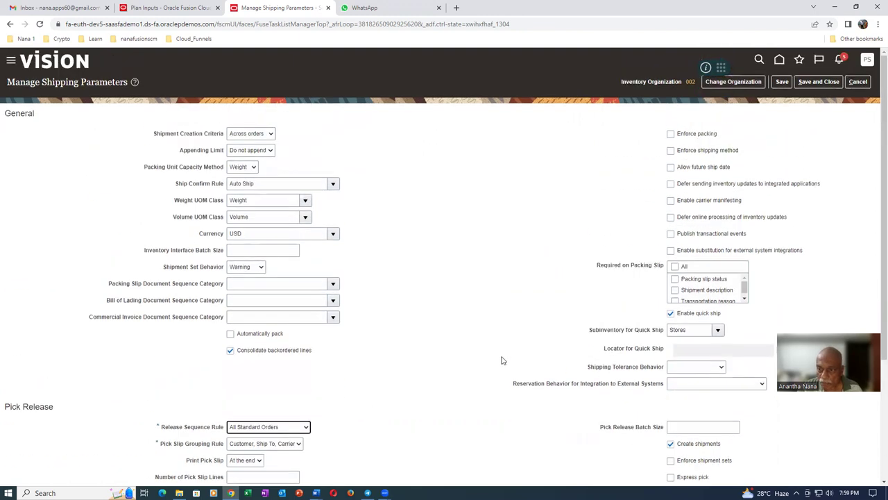
click(457, 191)
scroll(457, 191, down, 2)
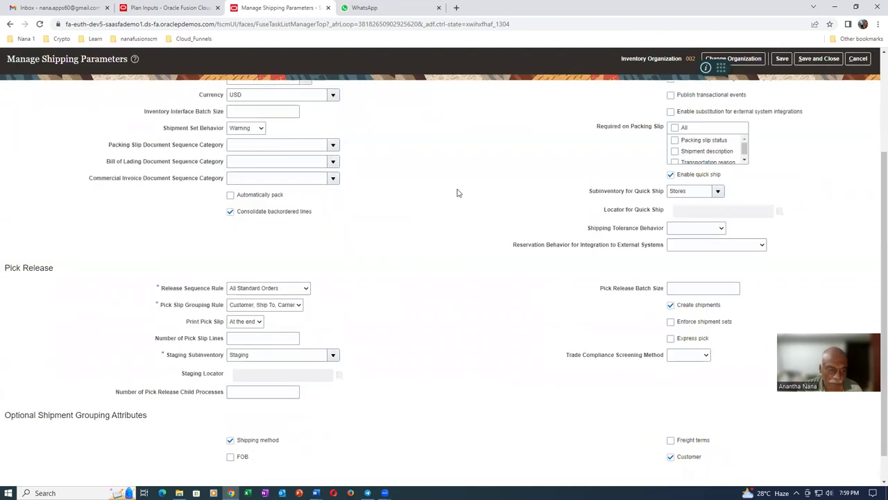
scroll(457, 191, down, 1)
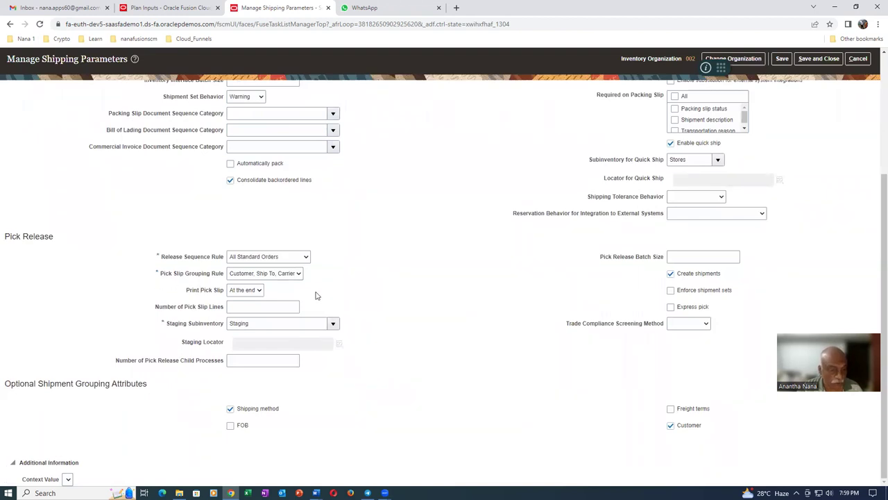
scroll(366, 295, up, 5)
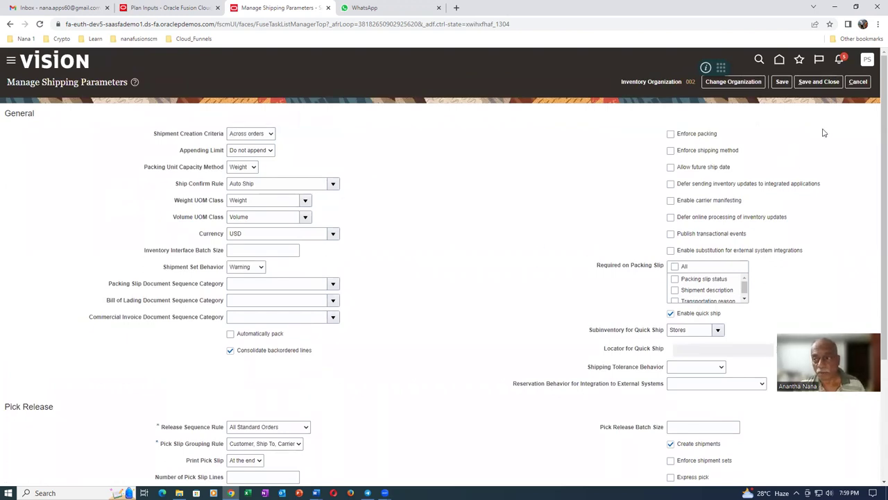
click(857, 82)
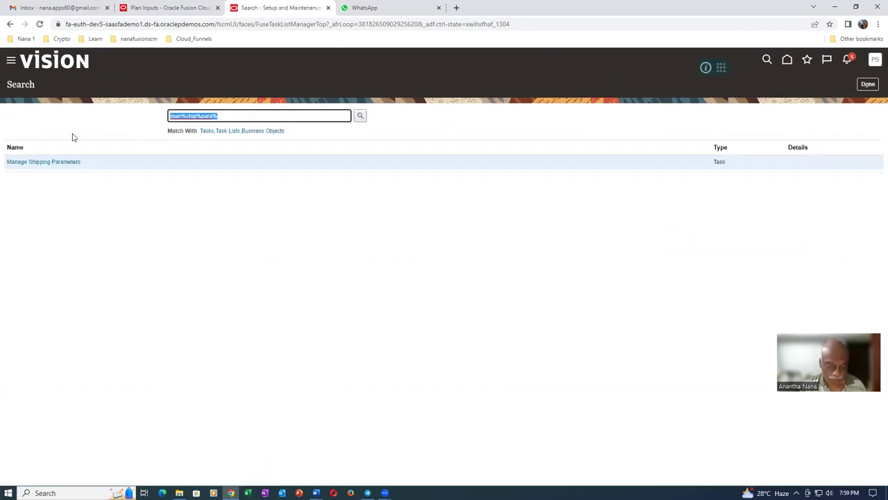
text(man%inter)
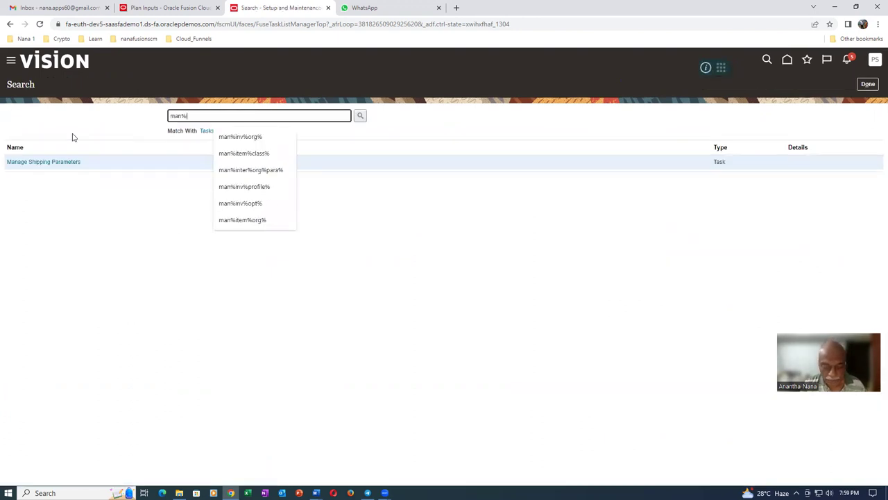
text(%org%)
Open Manage Interorganization Parameters and search for transfers from organization 002 to 001
key(Return)
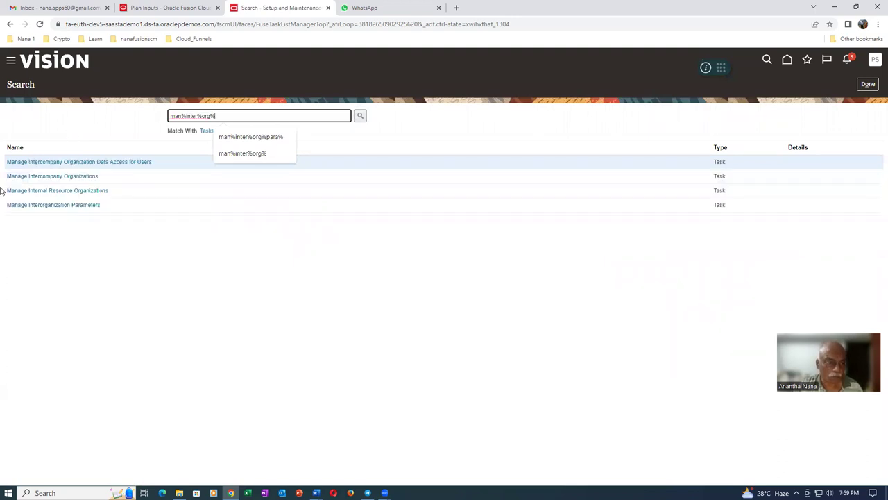
click(52, 205)
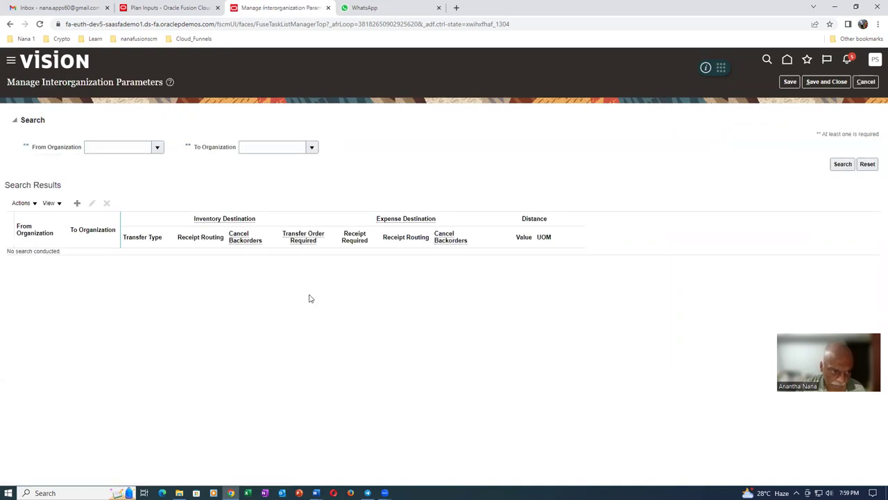
click(105, 147)
text(002)
key(Tab)
text(0)
key(BackSpace)
key(Tab)
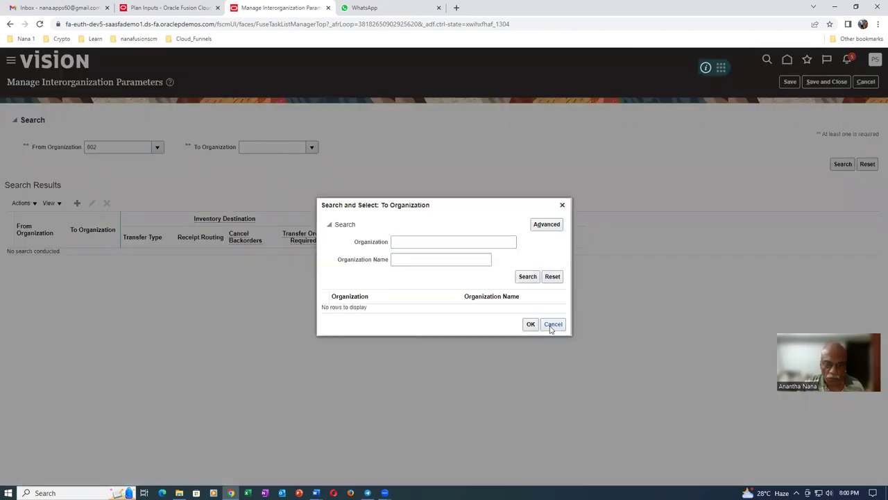
click(552, 326)
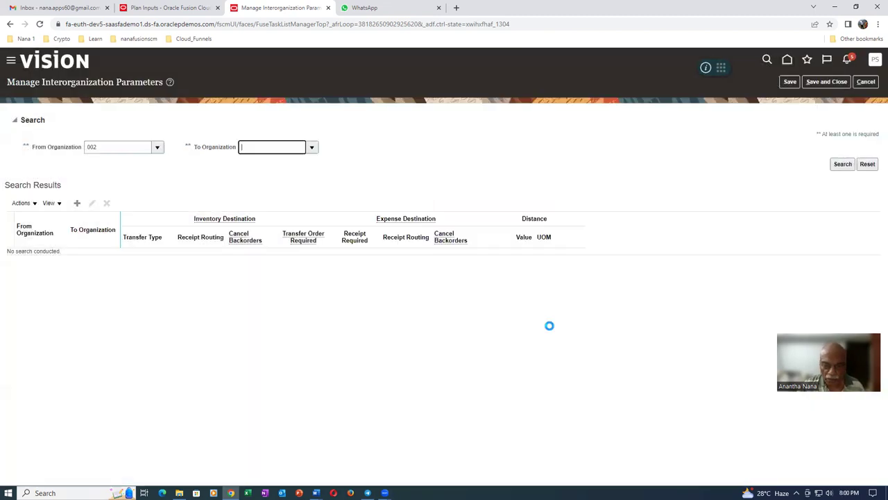
text(001)
key(Tab)
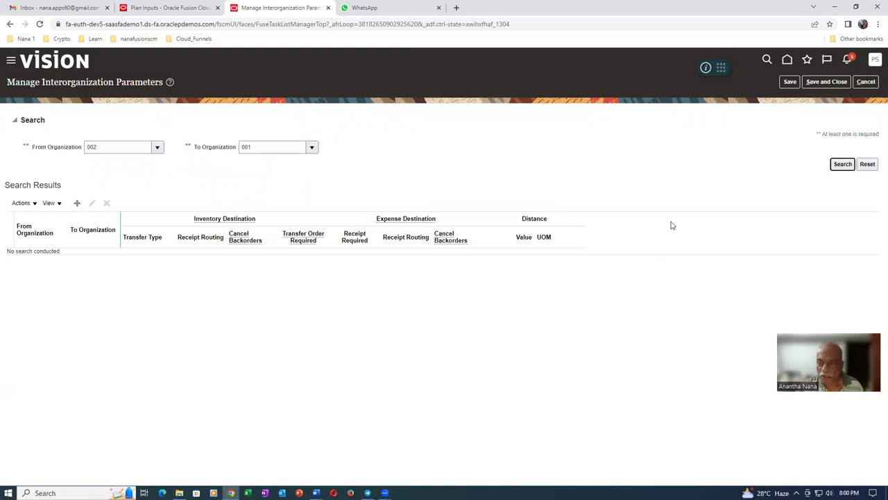
click(843, 164)
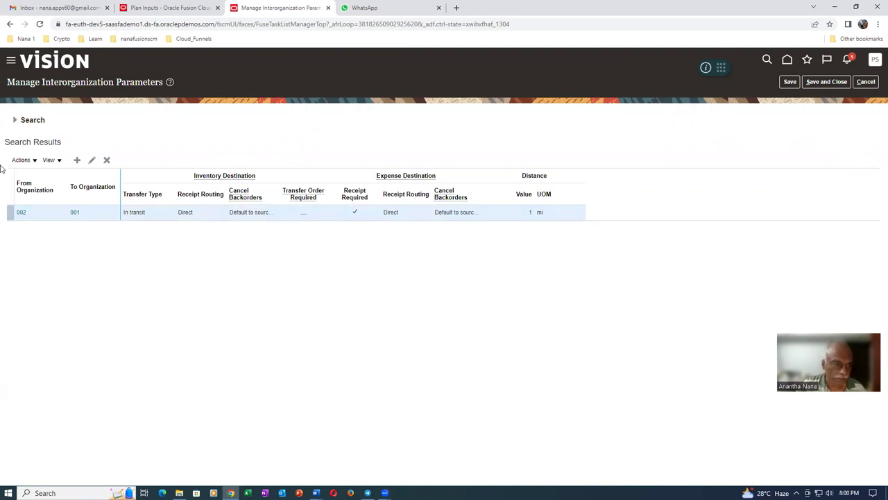
Set the 002-to-001 inventory receipt routing to Standard and save and close
click(92, 159)
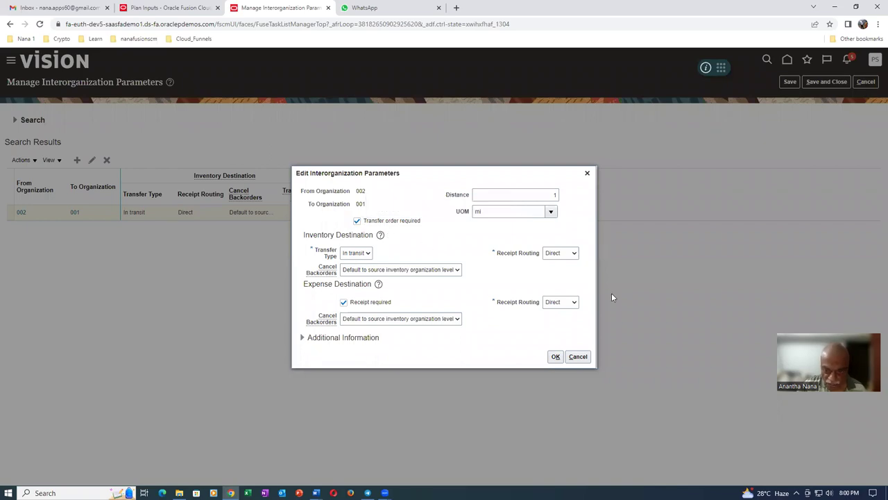
click(563, 254)
click(566, 278)
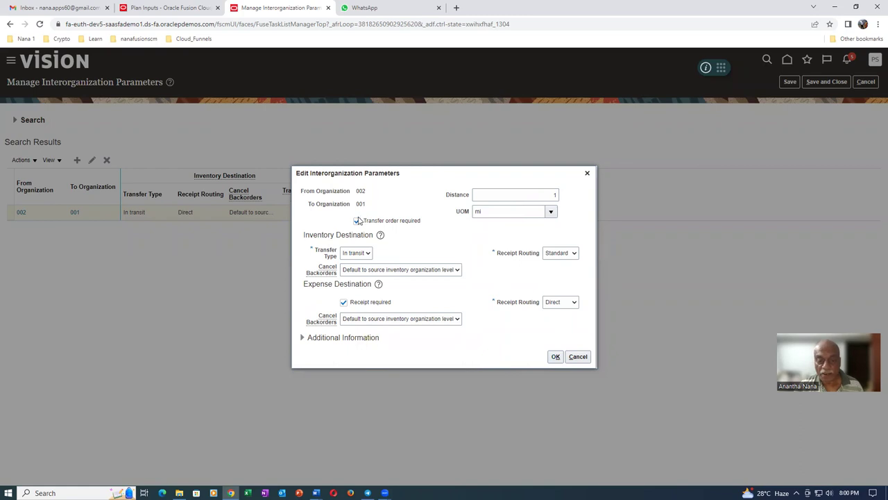
click(555, 358)
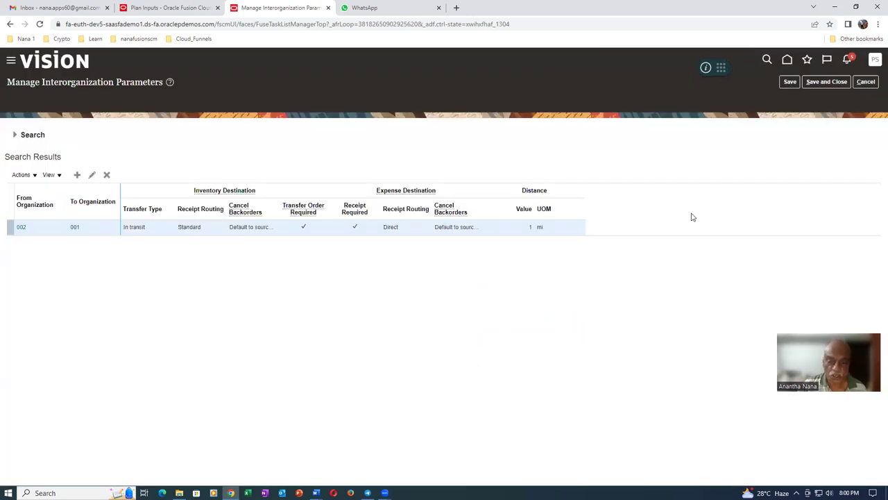
click(839, 82)
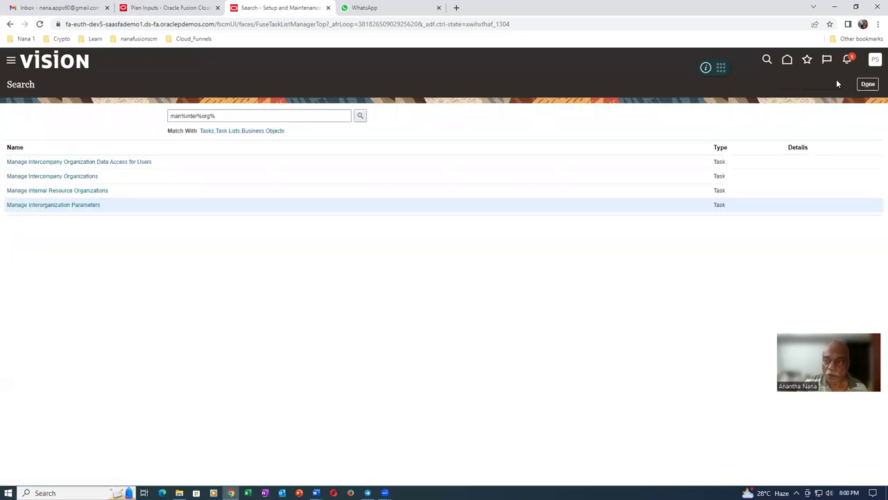
triple_click(230, 115)
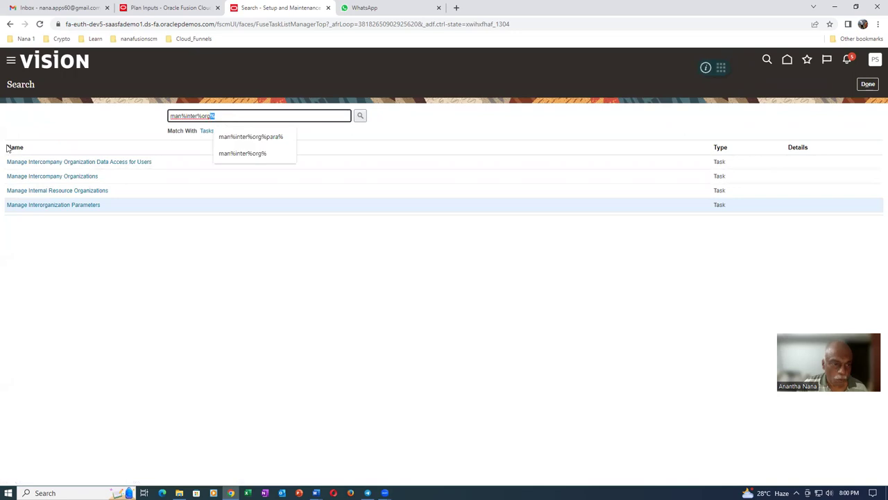
text(man%)
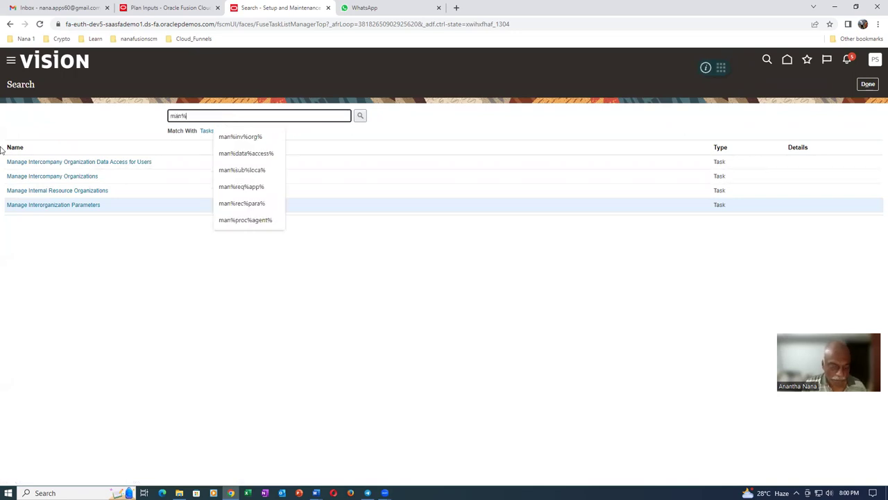
text(rec%)
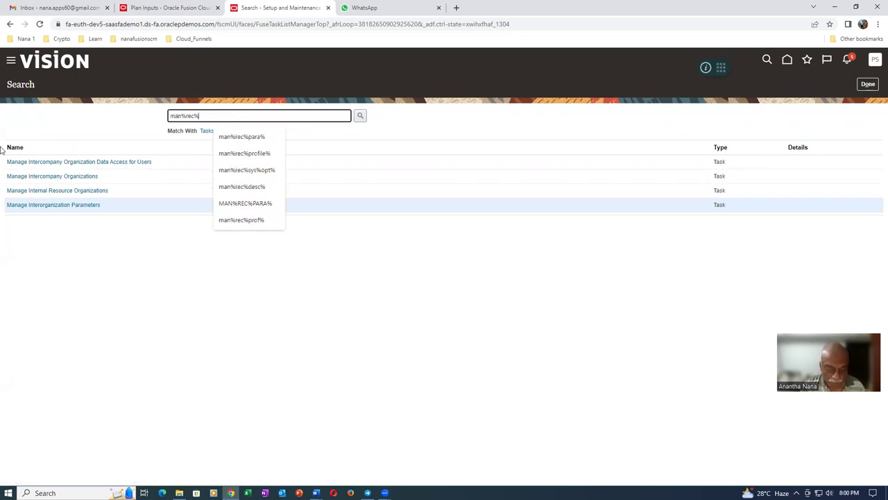
text(para%)
key(Return)
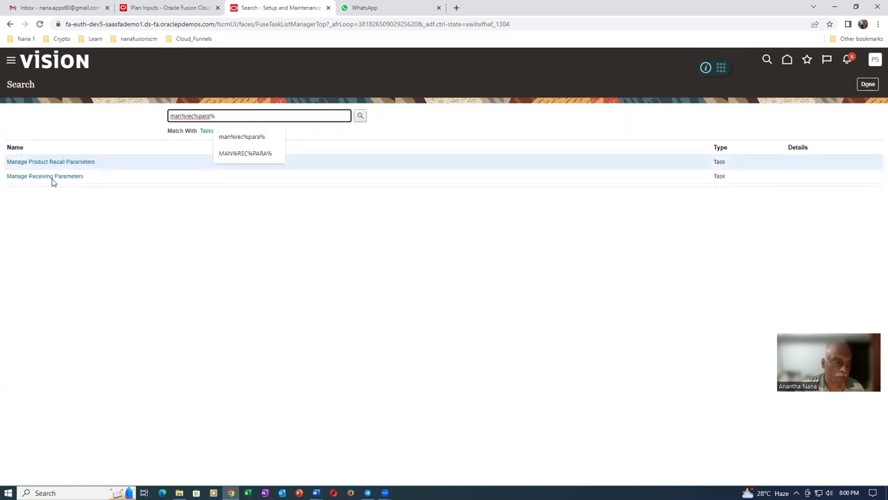
click(55, 177)
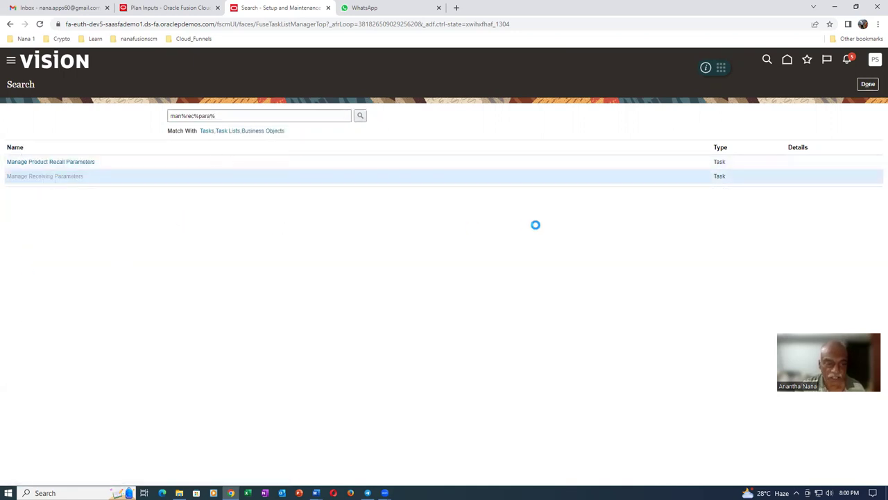
click(722, 81)
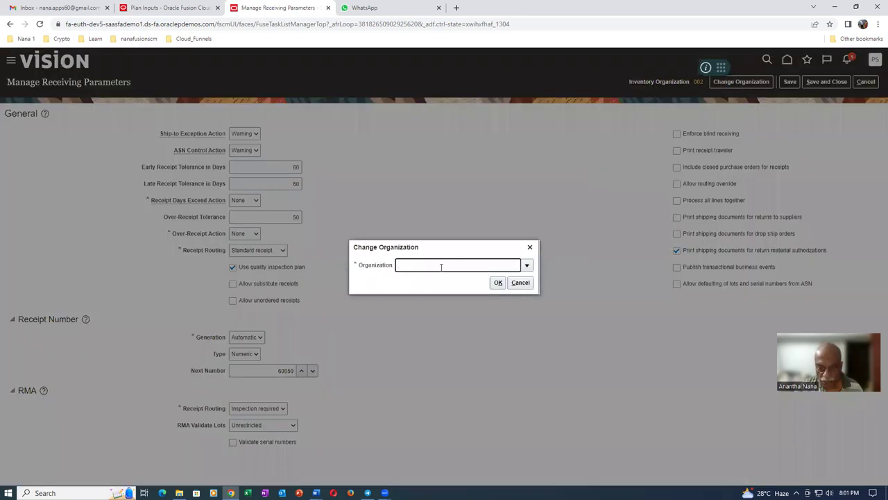
click(441, 266)
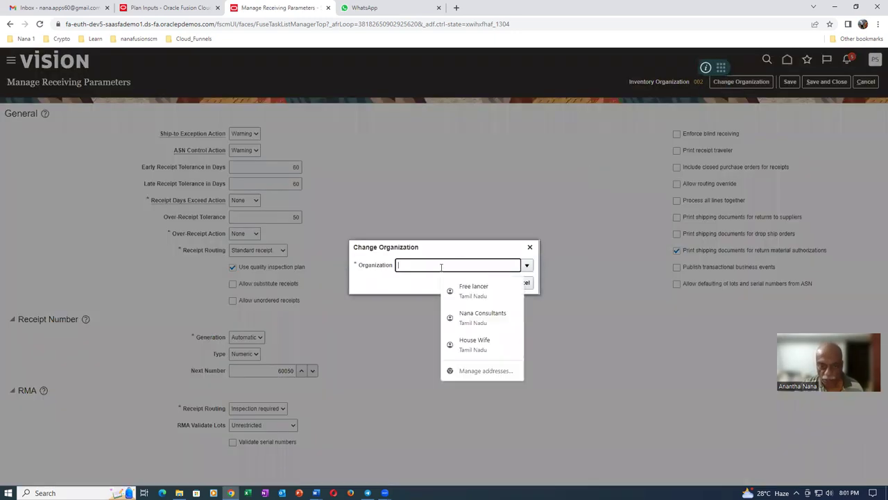
text(001)
click(497, 283)
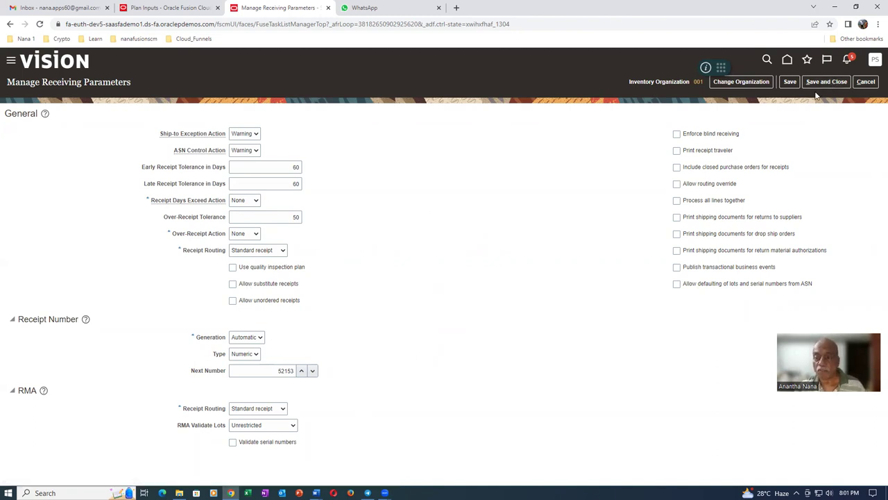
click(864, 82)
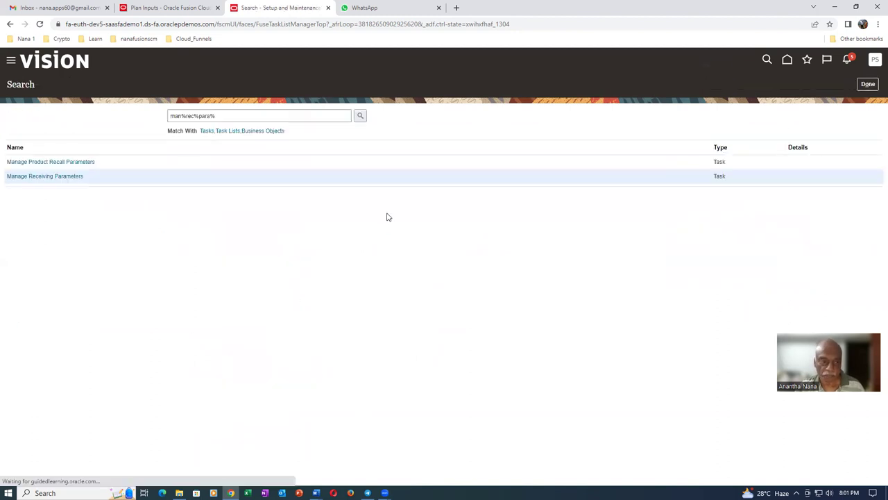
click(787, 59)
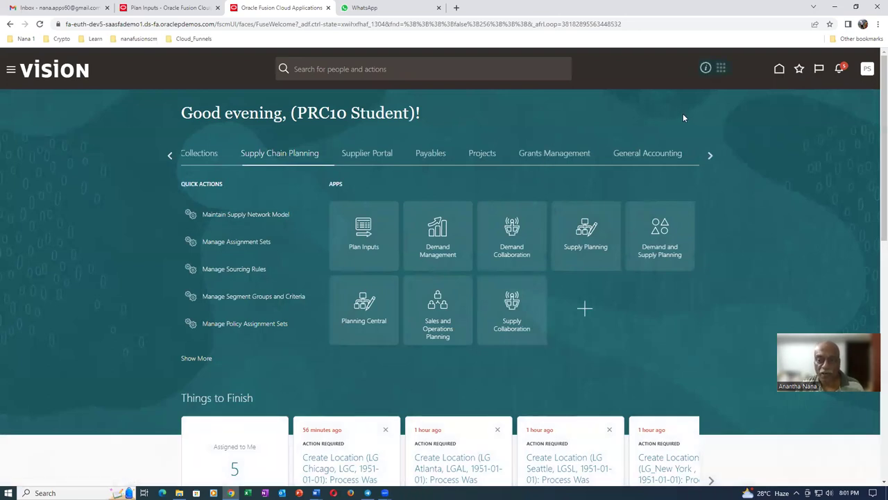
Open Monitor Processes from Favorites, enlarge the results table, and refresh until collections succeed
click(799, 68)
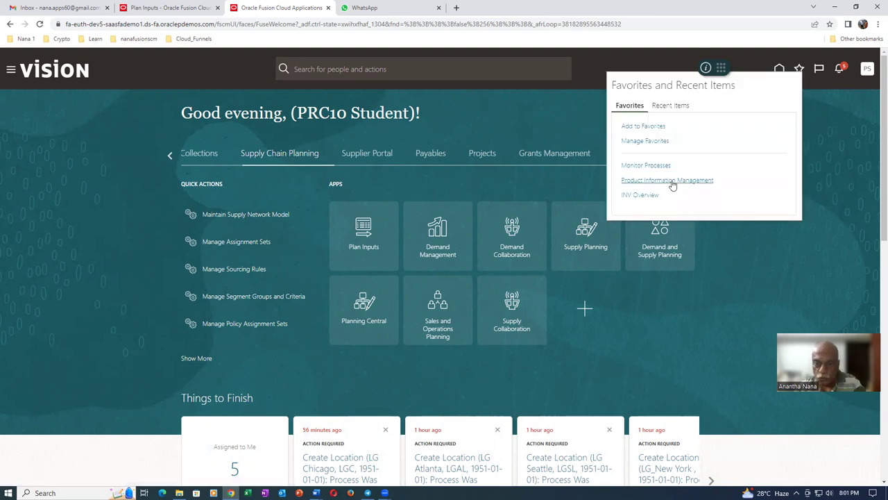
click(645, 166)
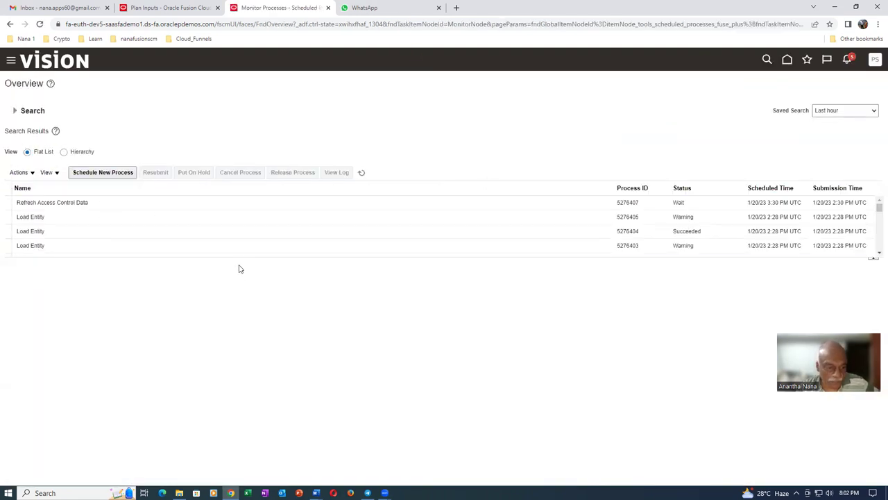
drag(241, 260, 241, 390)
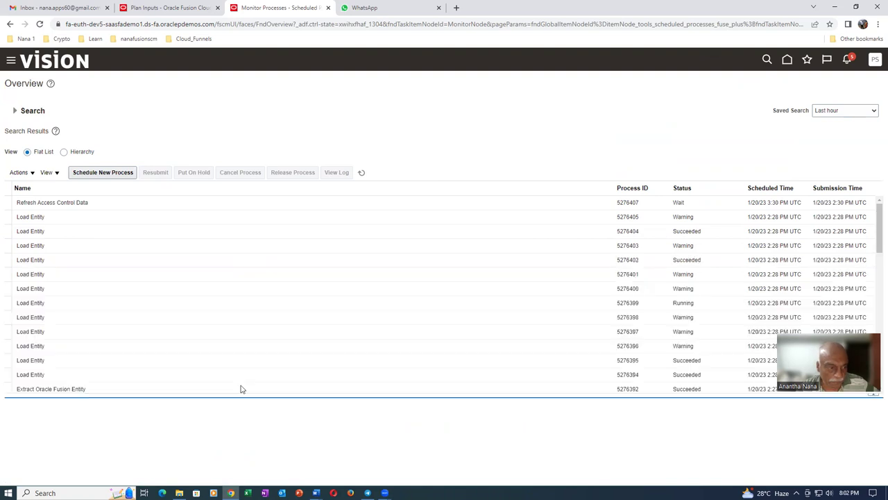
click(361, 172)
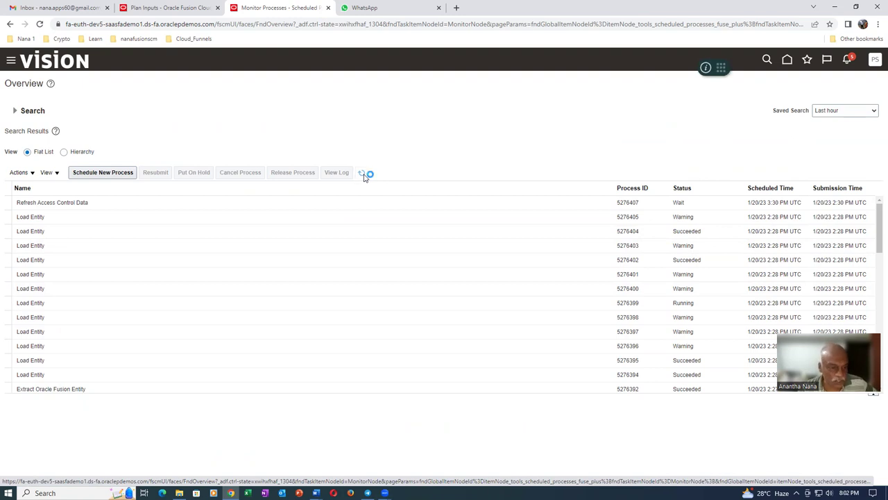
click(361, 174)
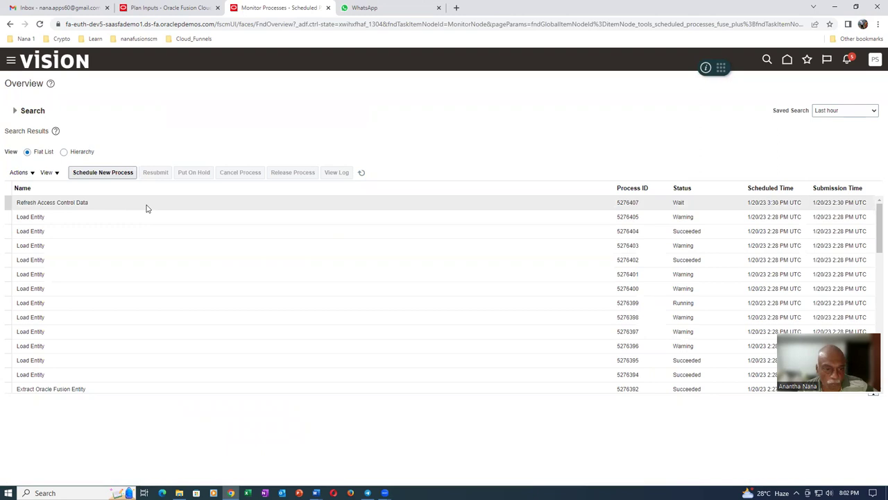
click(363, 175)
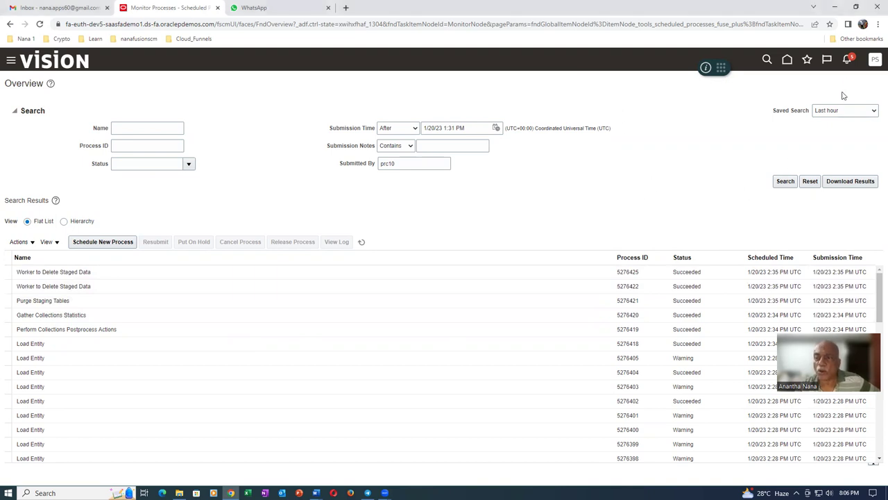
click(876, 59)
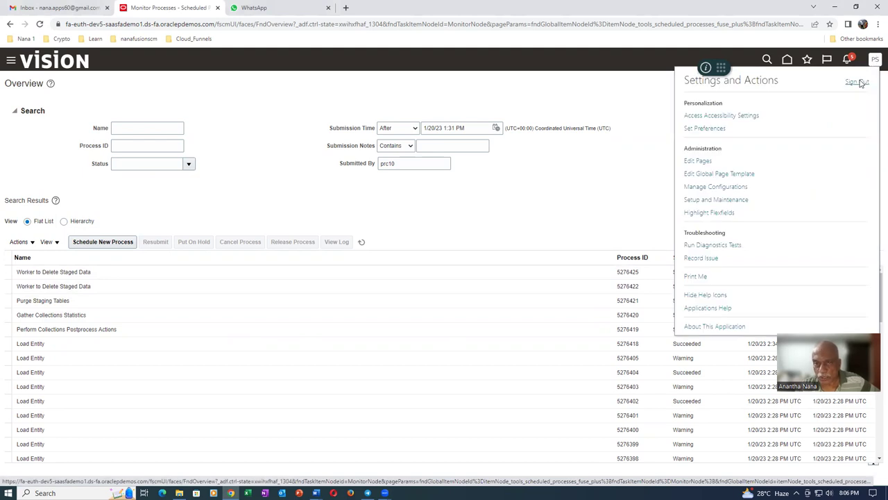
Sign out, confirm, and sign back in to the home page
click(858, 82)
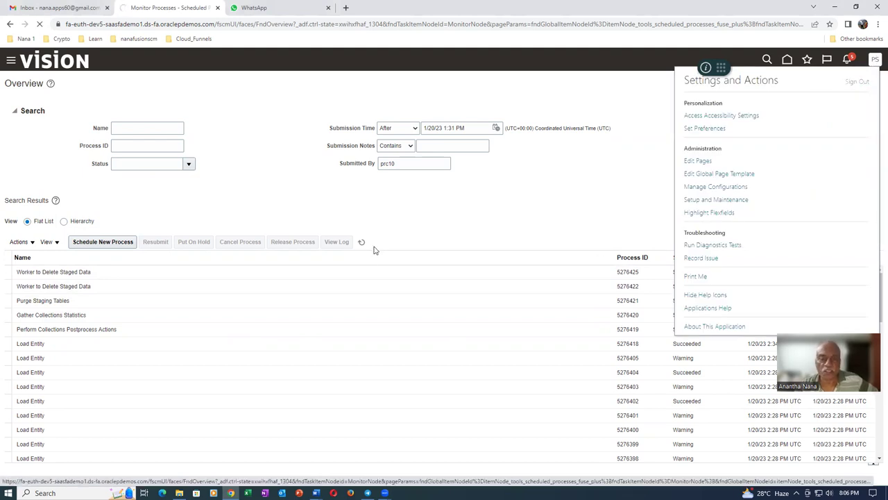
click(448, 242)
click(419, 271)
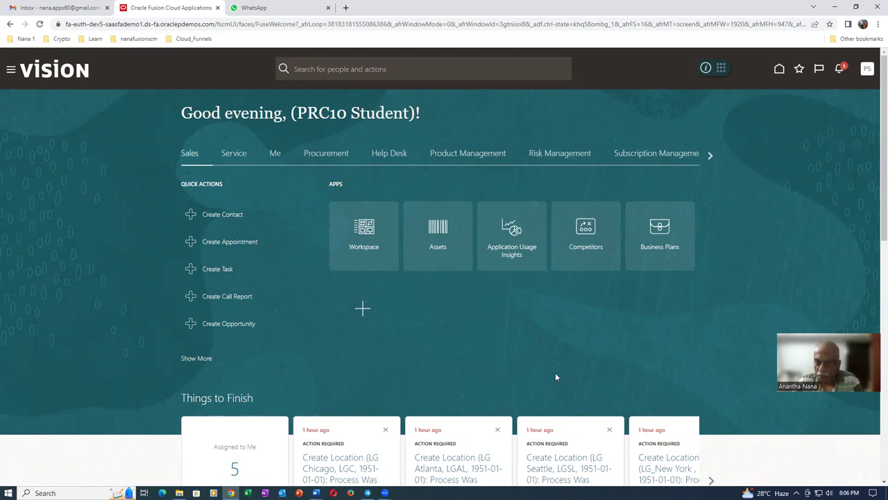
Open the Order Management work area, save it as the Manage Orders favorite, and return home
click(711, 157)
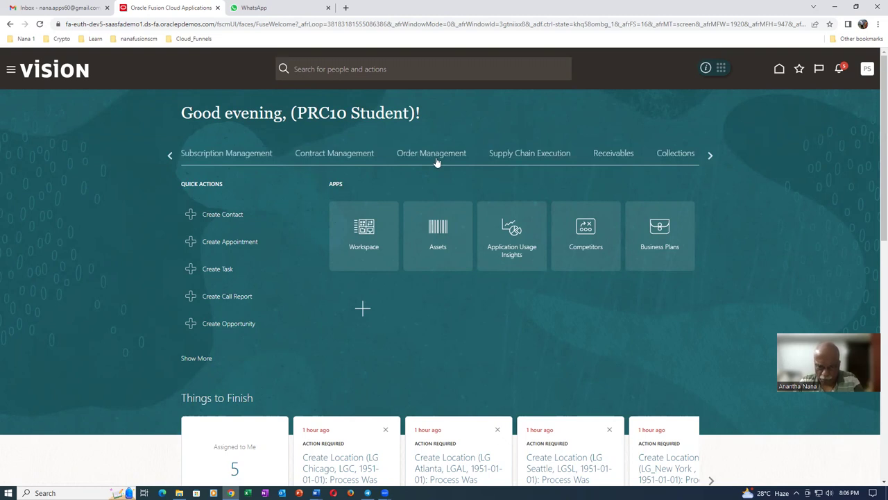
click(436, 158)
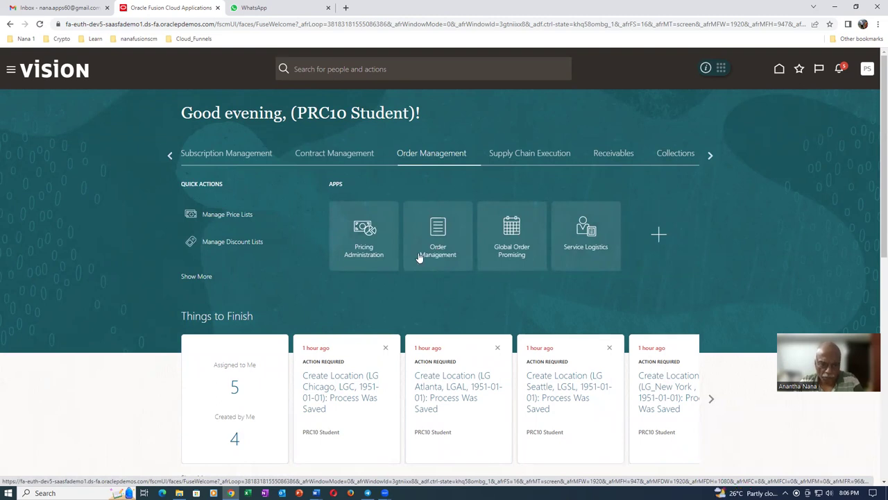
click(373, 258)
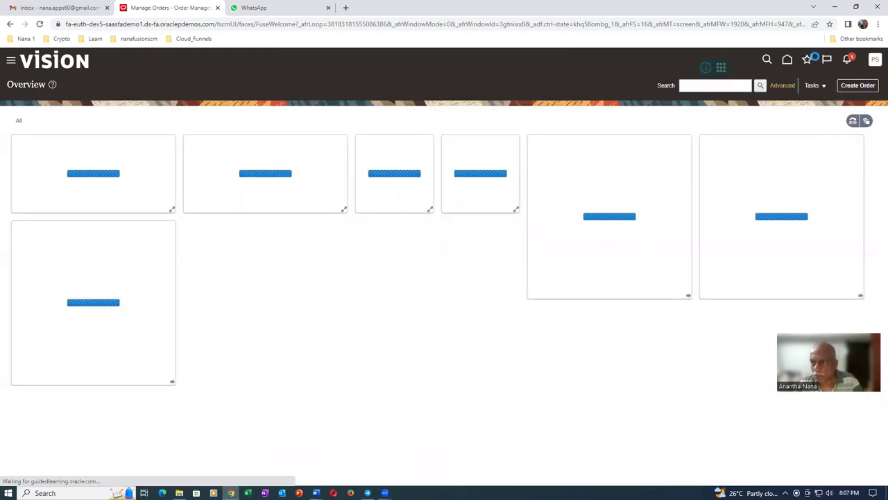
click(808, 64)
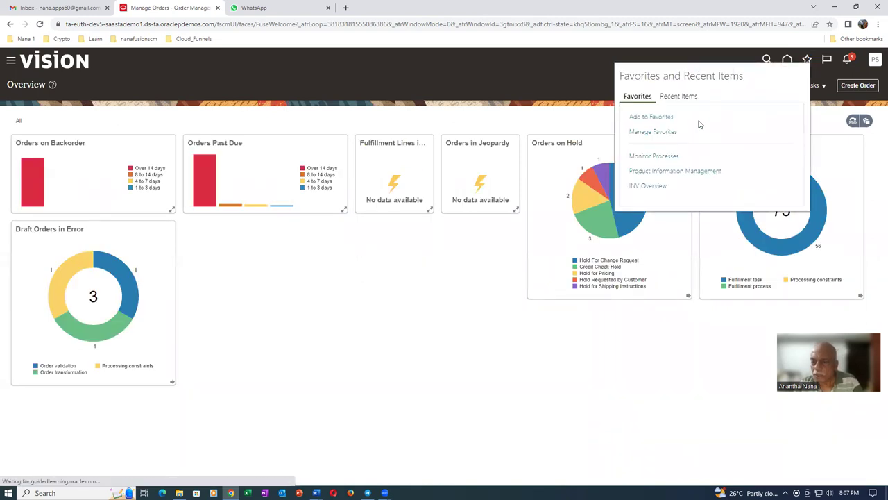
click(666, 118)
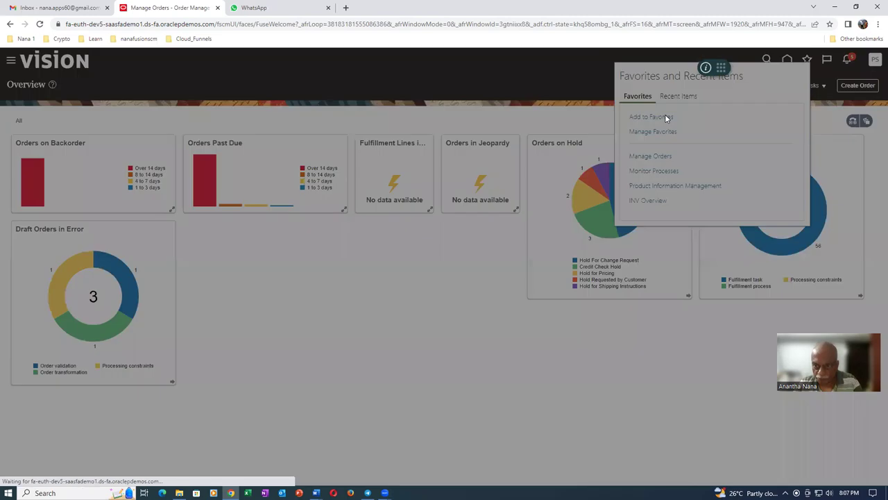
click(566, 175)
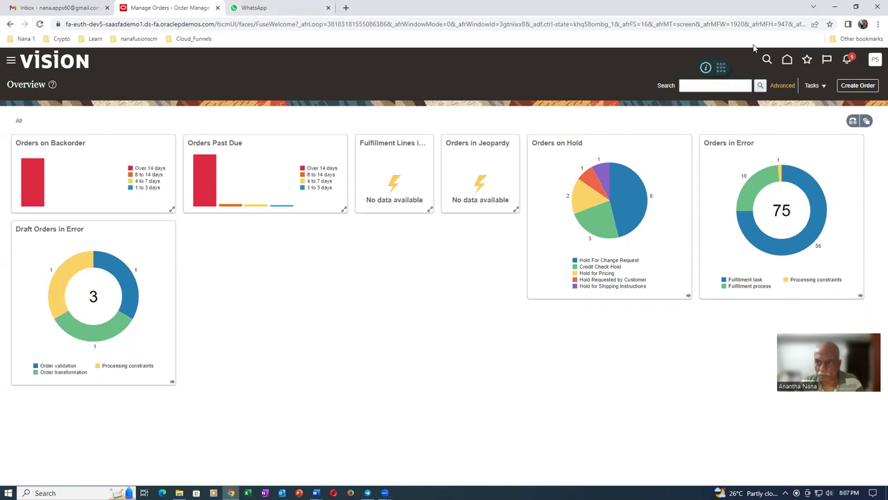
click(789, 61)
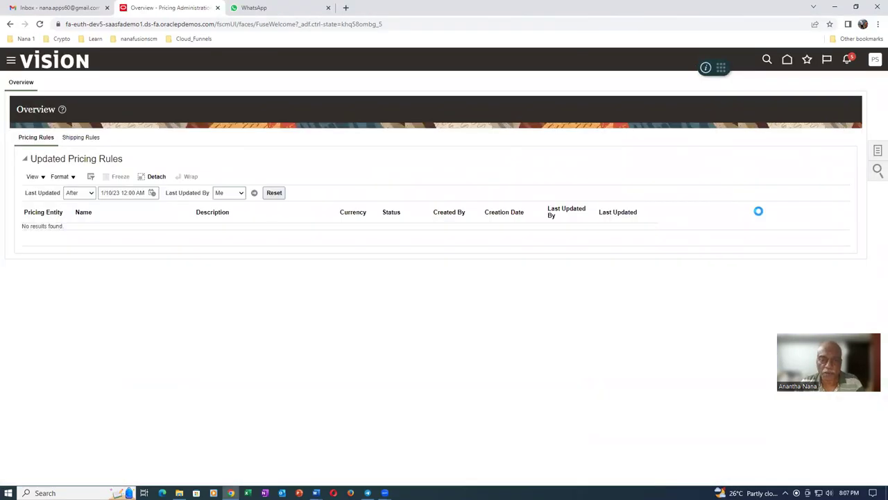
Go to Manage Price Lists from the pricing tasks and enter 'corpora' in the Name search field
click(877, 150)
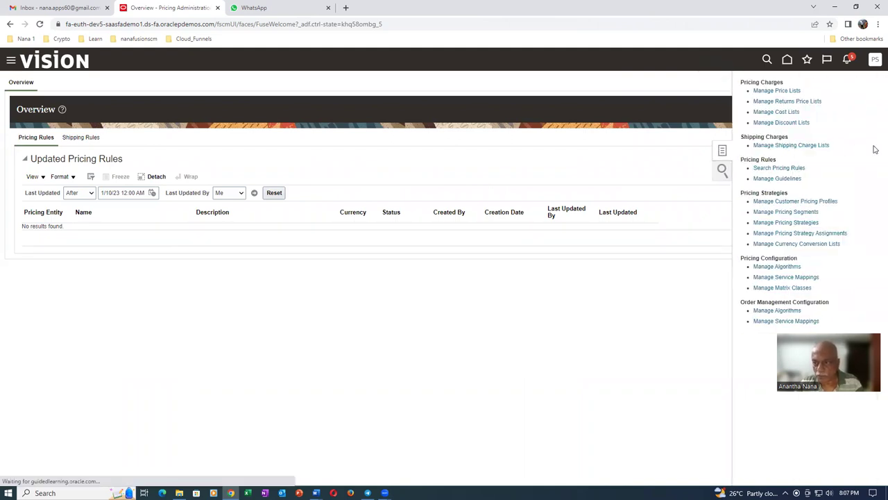
click(787, 90)
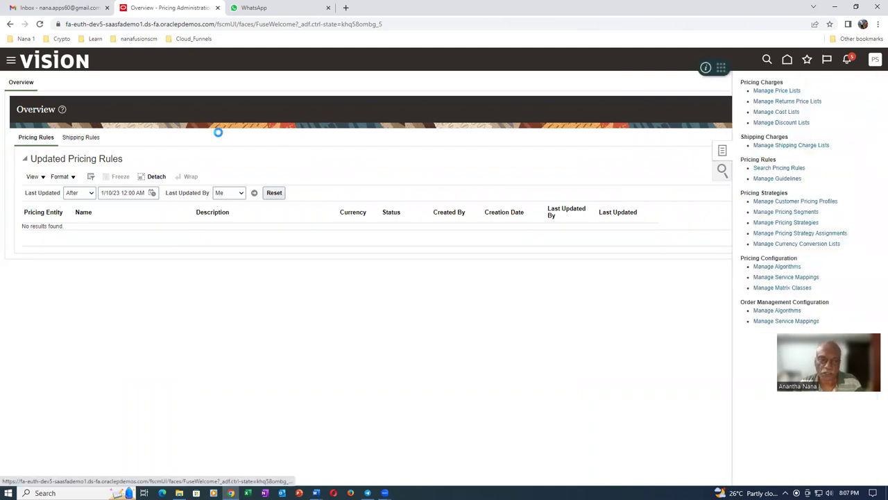
click(178, 169)
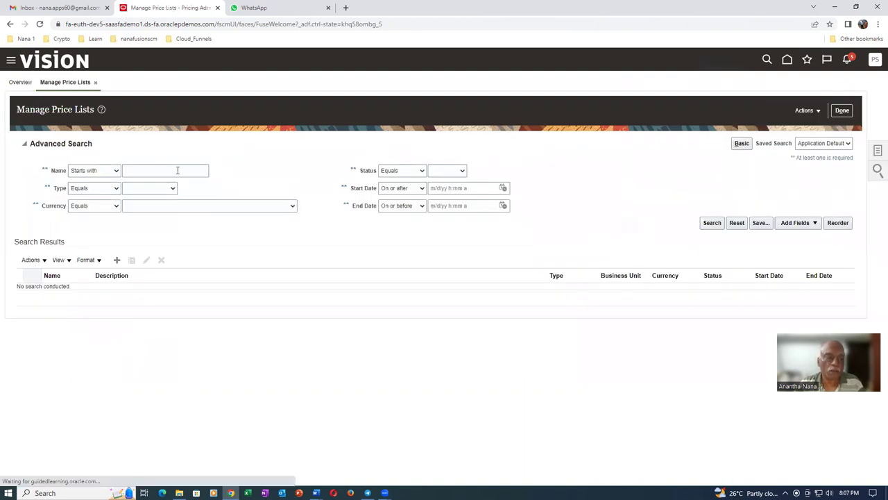
text(corporate)
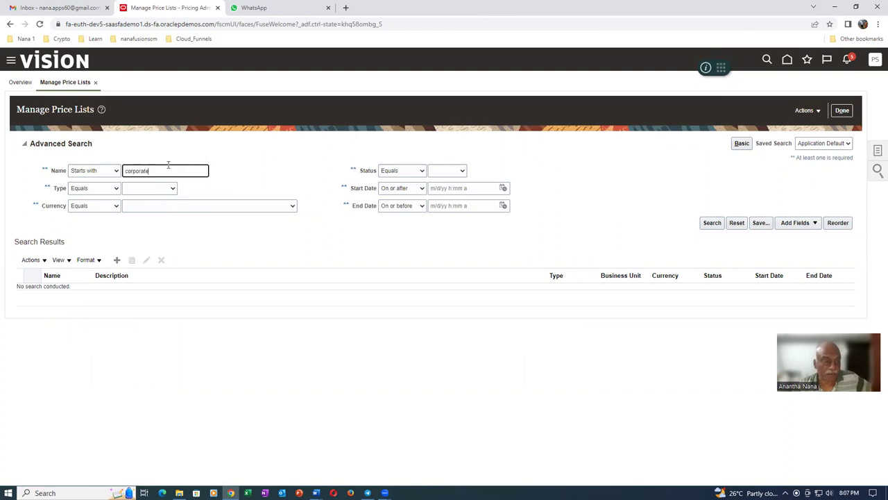
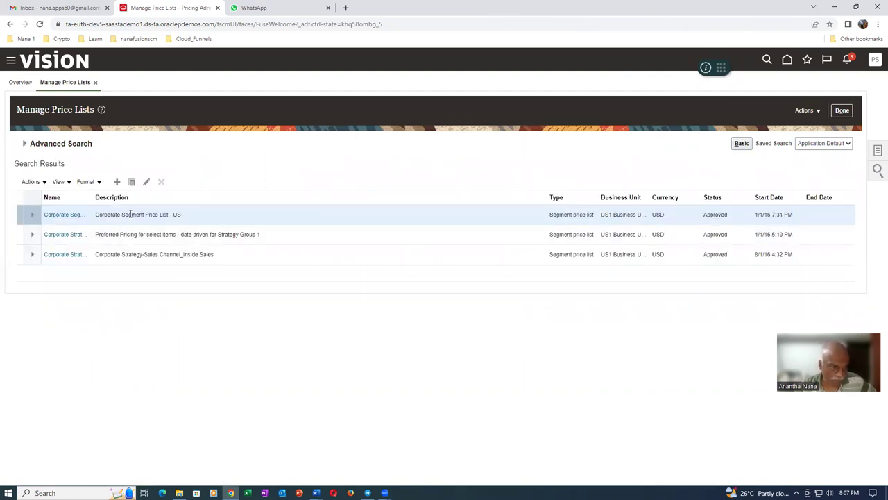
Open the Corporate Segment Price List for editing, showing lines for all items
drag(546, 197, 208, 212)
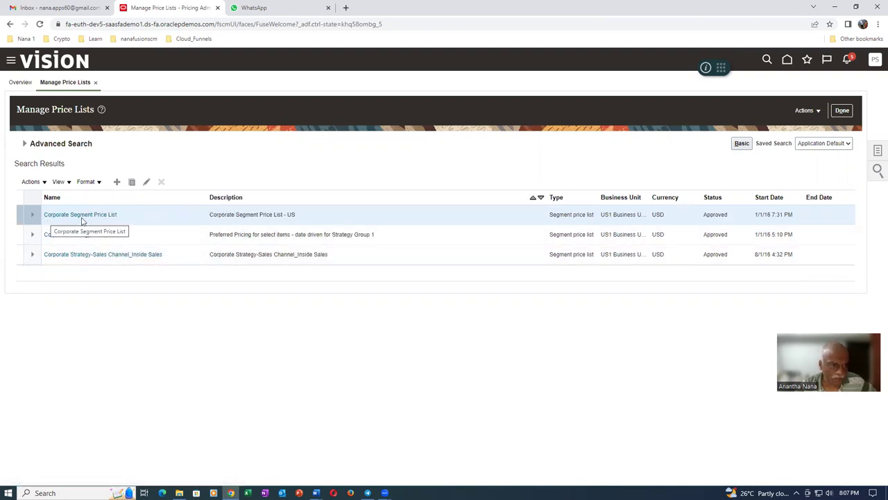
click(82, 216)
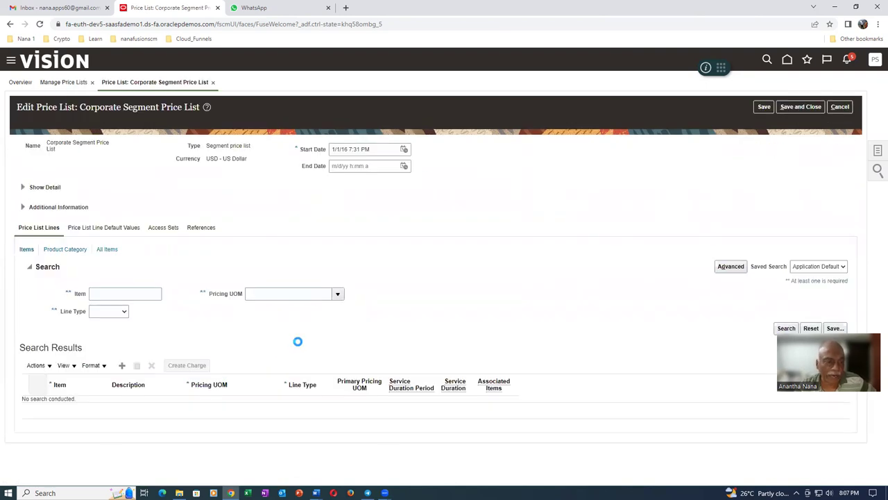
click(111, 250)
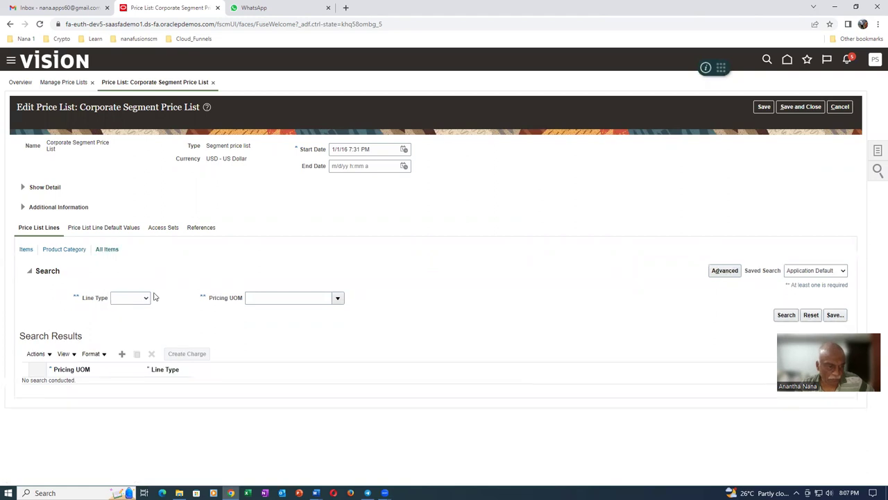
Add a new All Items price list line with pricing UOM Ea and create its charge
click(122, 354)
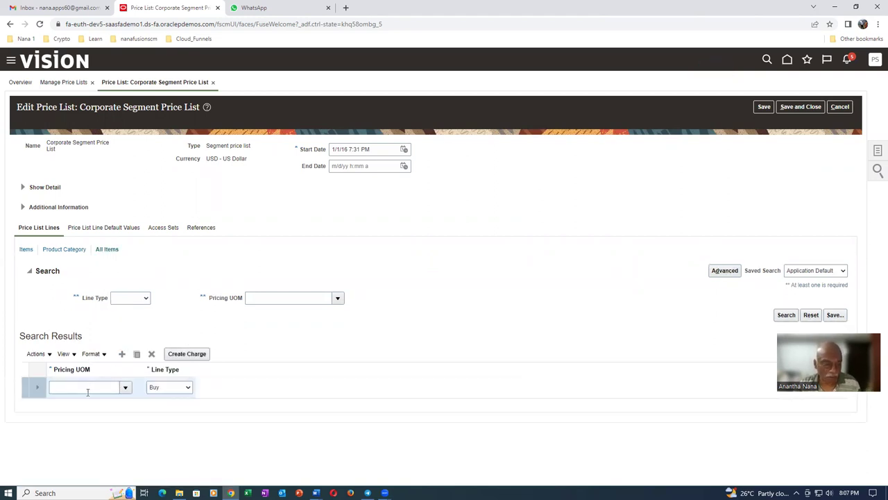
click(87, 388)
text(Ea)
key(Tab)
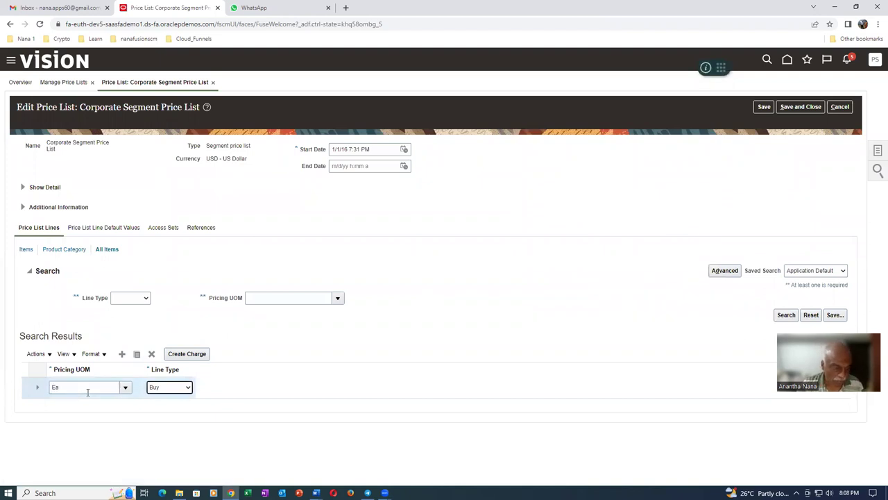
click(200, 354)
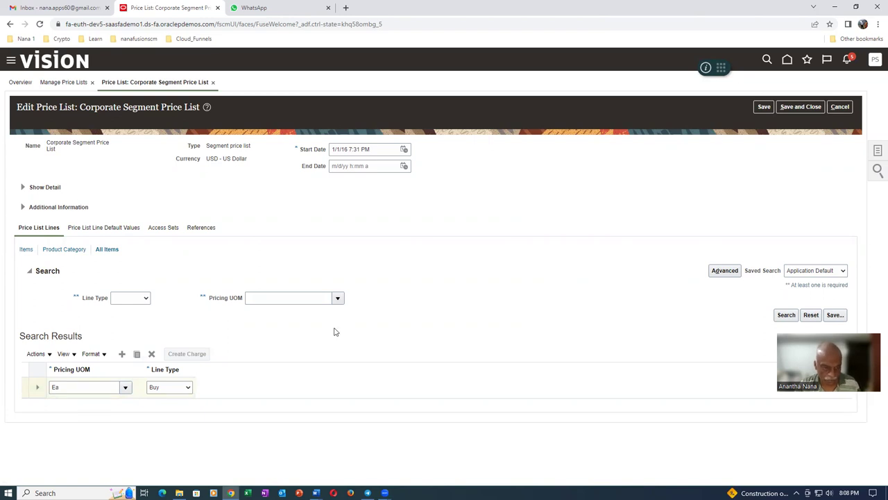
Give the charge a 2.00 base price, allow manual adjustment, and start it 1/20/23 2:38 PM
scroll(333, 328, down, 3)
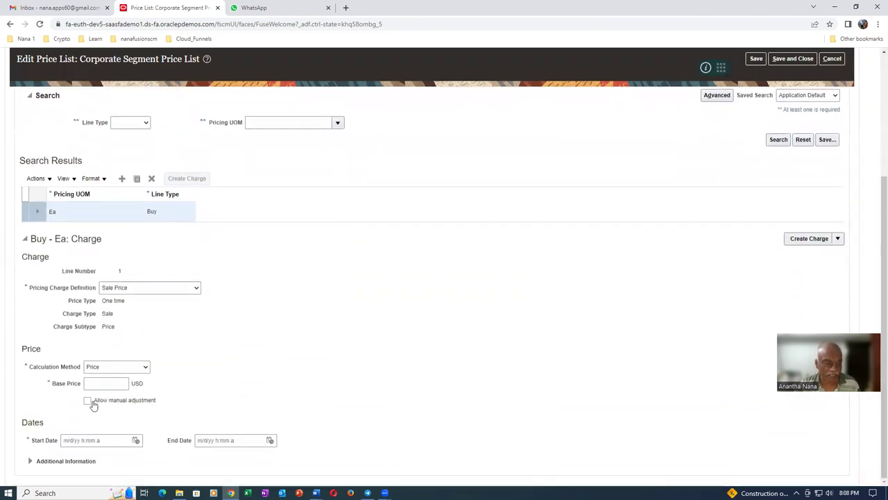
click(98, 386)
text(2)
key(Tab)
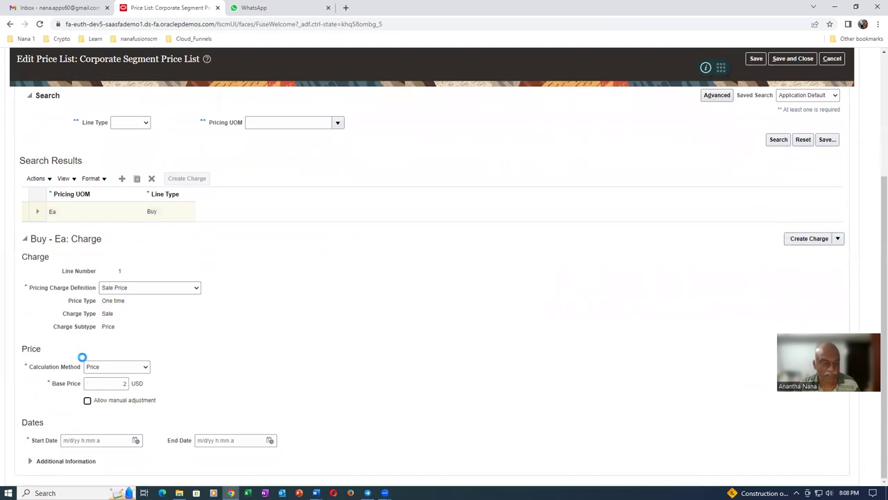
click(87, 401)
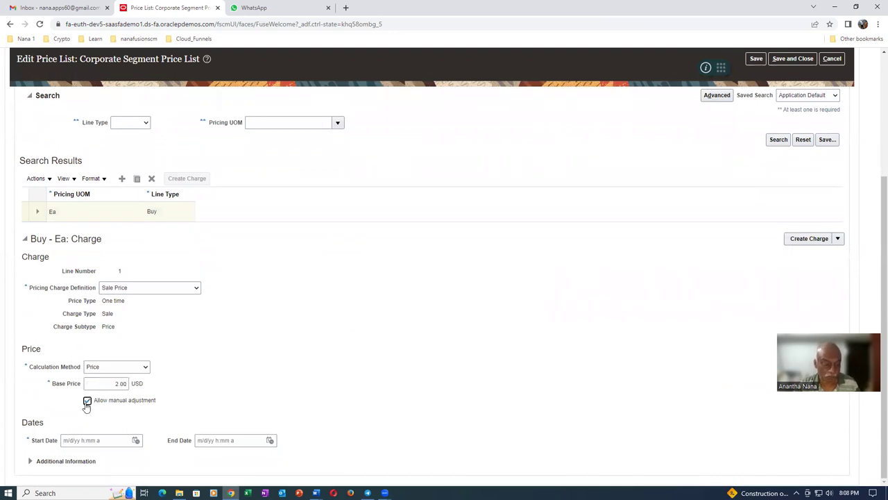
click(136, 441)
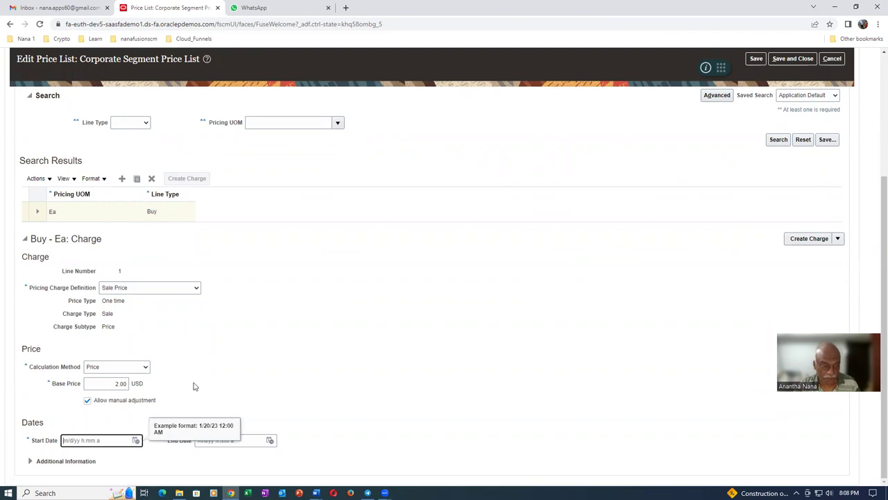
click(136, 441)
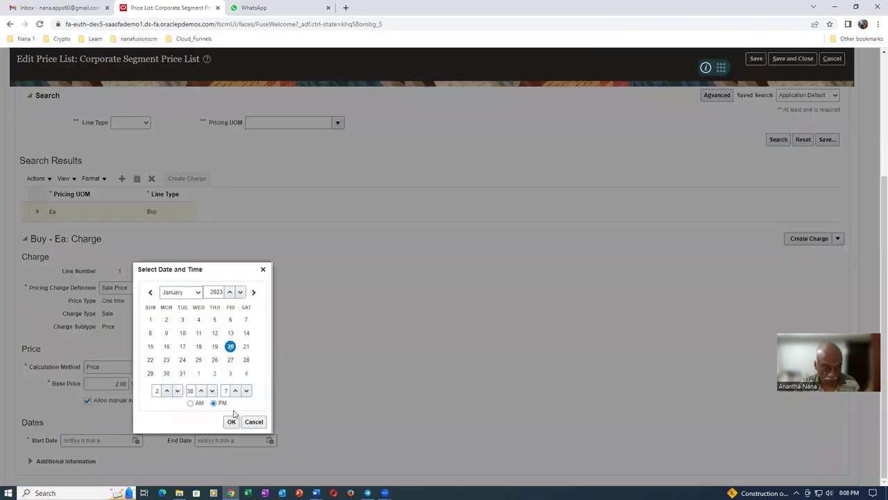
click(233, 422)
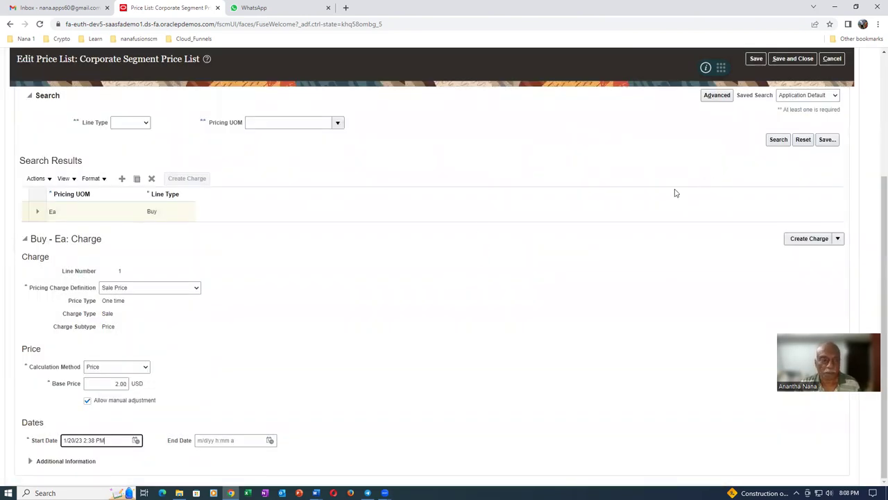
Save and close the Corporate Segment Price List, then leave the price lists page
scroll(554, 236, up, 3)
scroll(553, 236, up, 1)
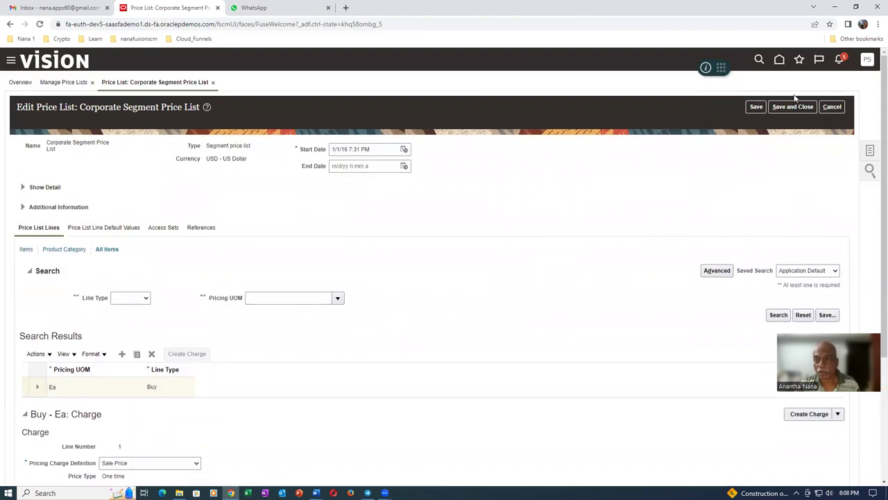
click(798, 106)
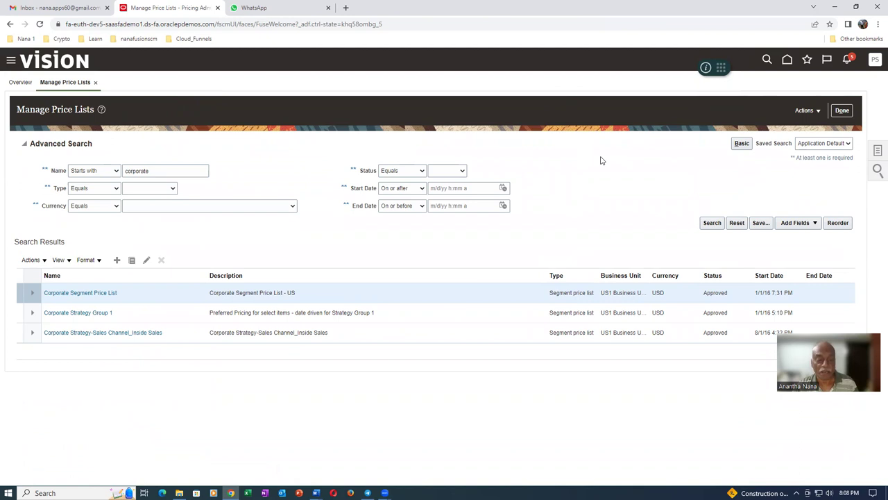
click(842, 111)
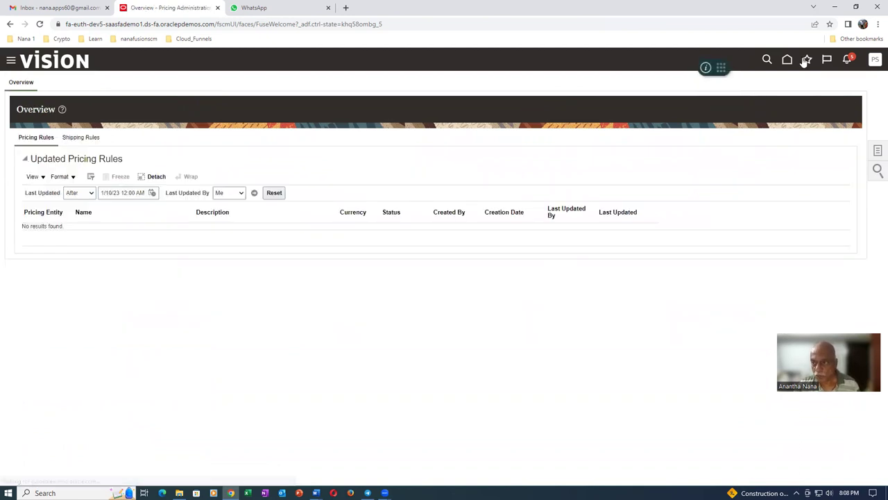
Go to Manage Orders from Favorites and start creating a new sales order
click(807, 60)
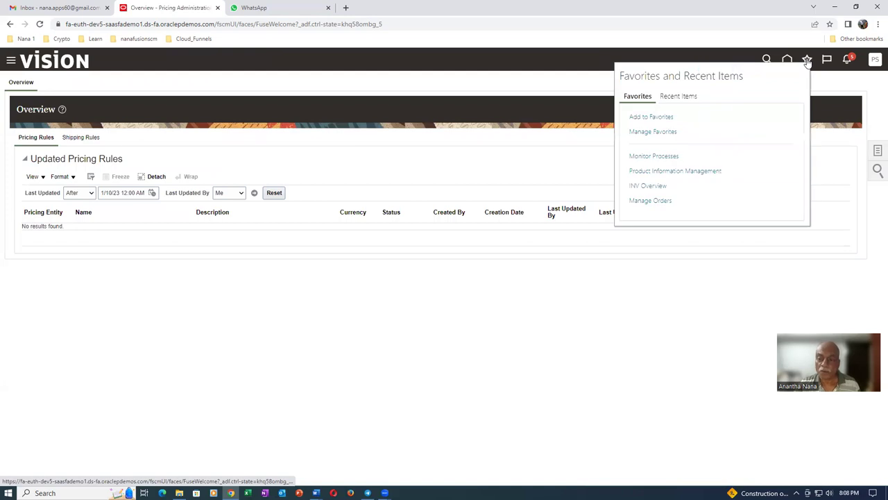
click(659, 201)
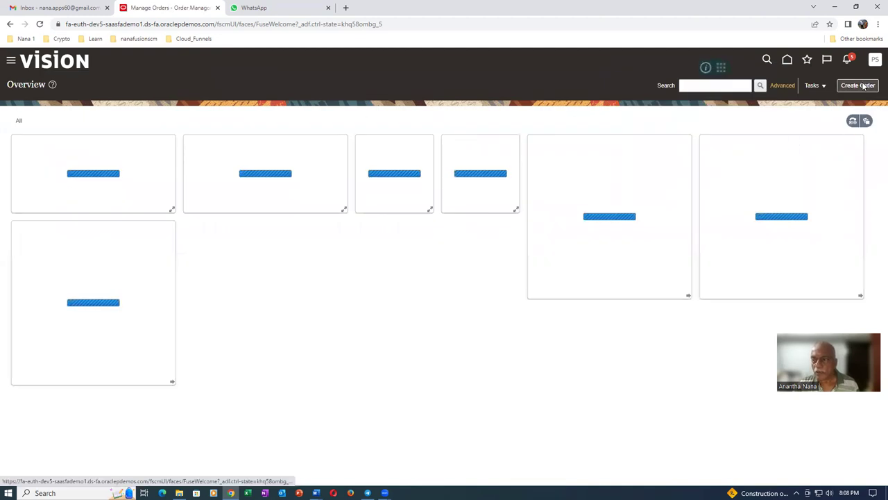
click(863, 85)
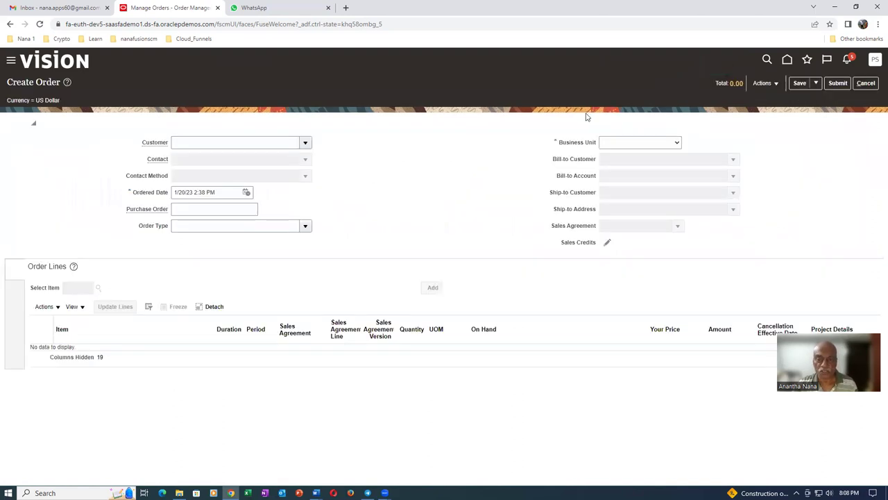
Set the order's business unit to US1 Business Unit
click(640, 144)
drag(683, 195, 683, 257)
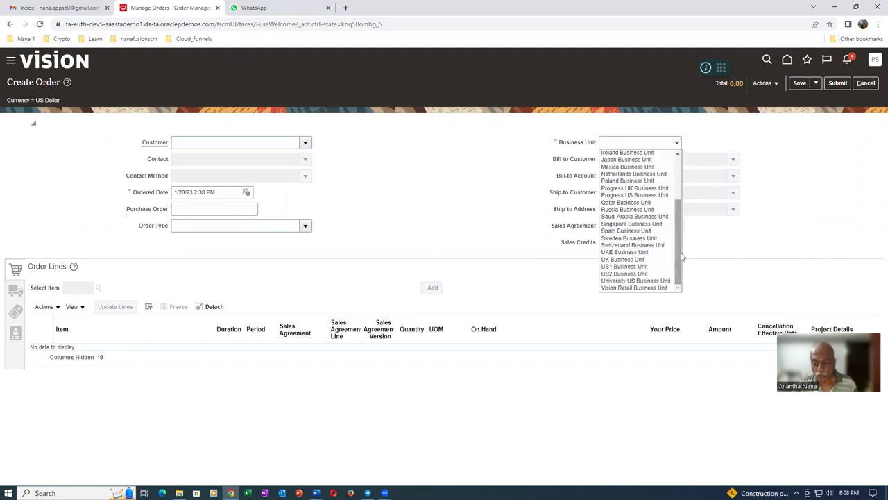
click(644, 266)
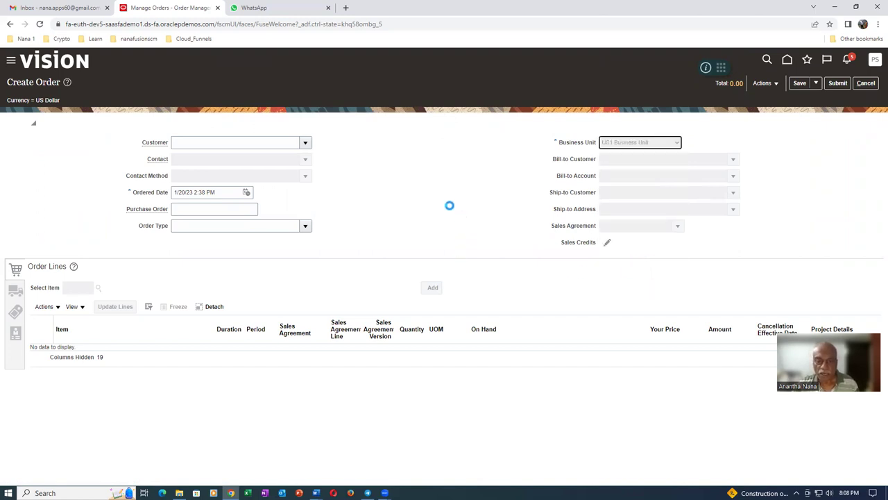
Choose Computer Service and Rentals as the customer, auto-filling contact, bill-to and ship-to details
click(223, 142)
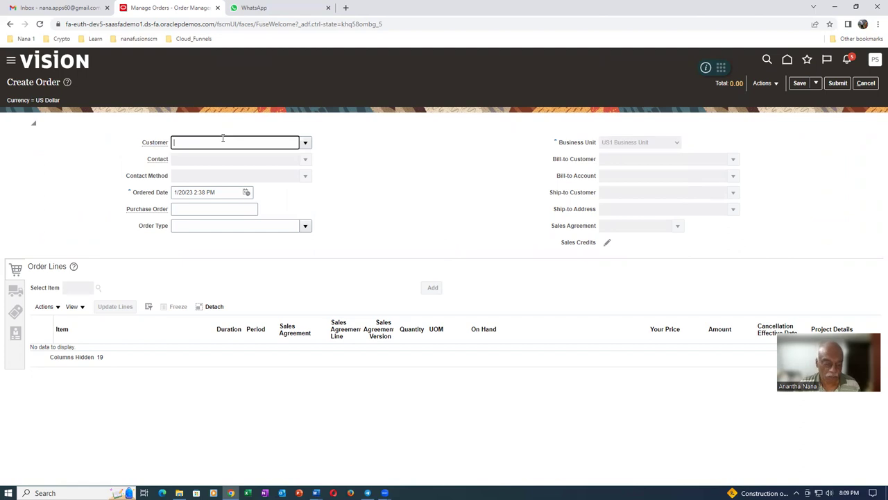
text(com)
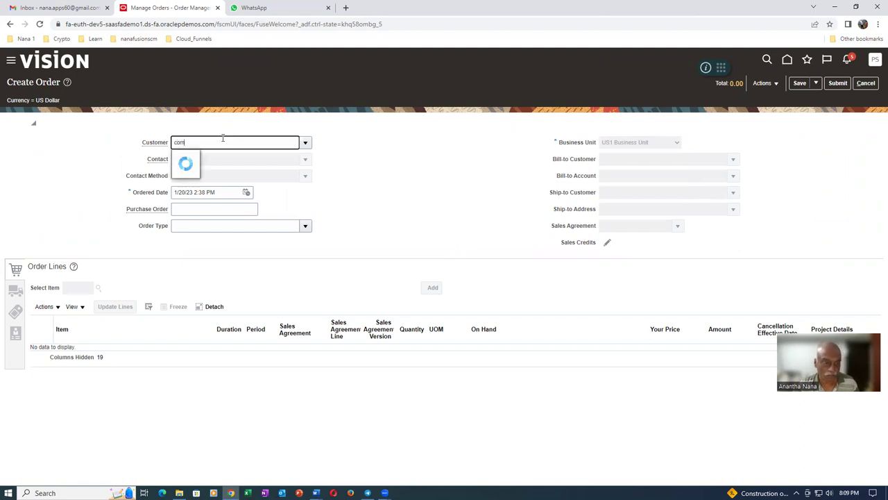
text(p)
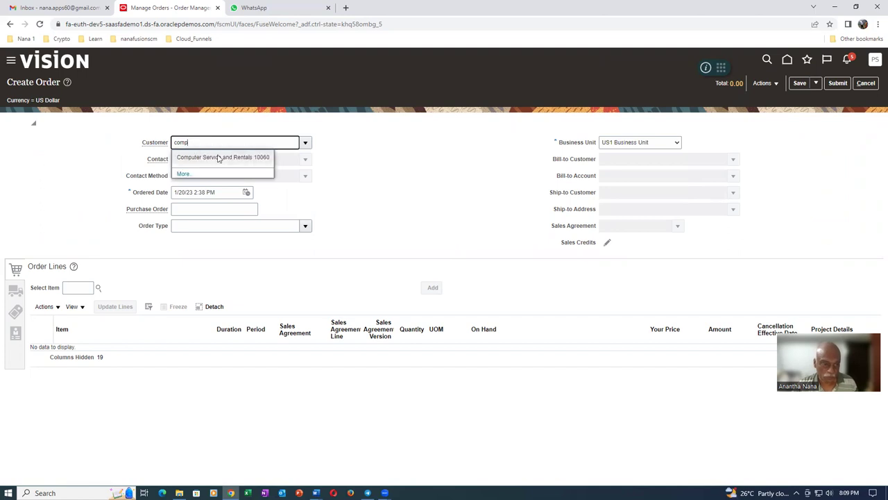
click(218, 157)
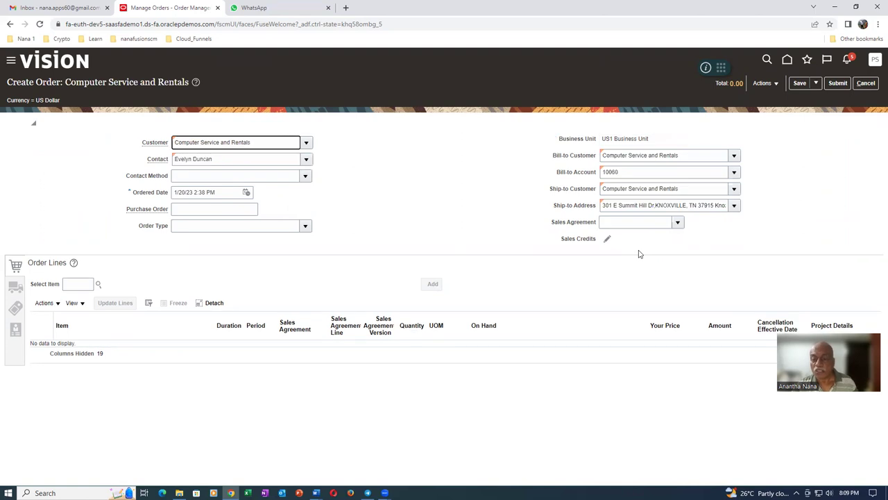
click(764, 83)
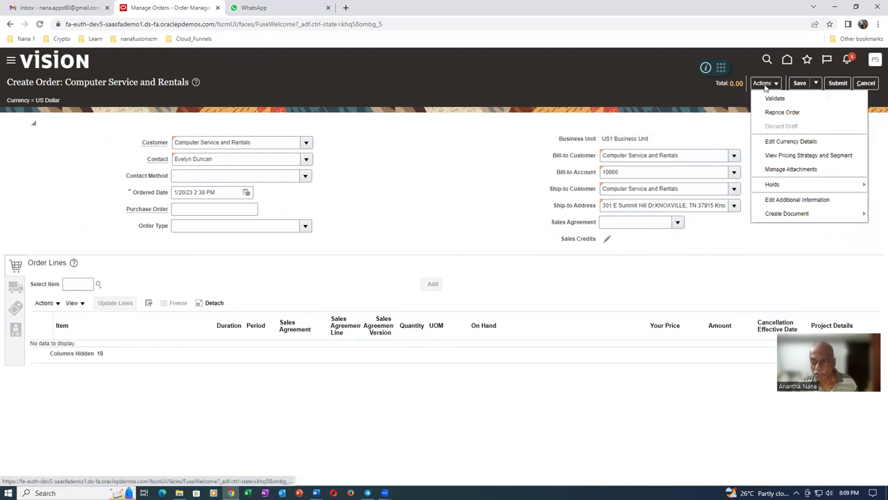
Confirm pricing segment Corporate Segment Group 1 and strategy Corporate Pricing Strategy Group 1, then close
click(775, 155)
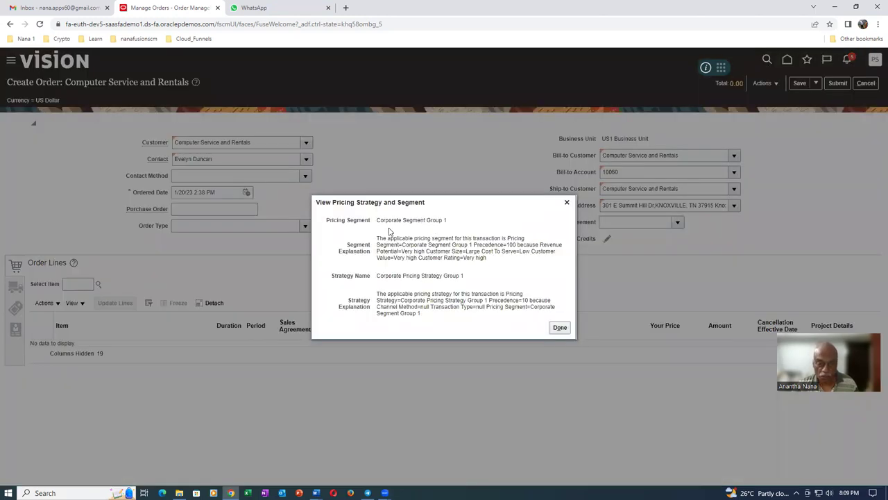
drag(390, 220, 442, 220)
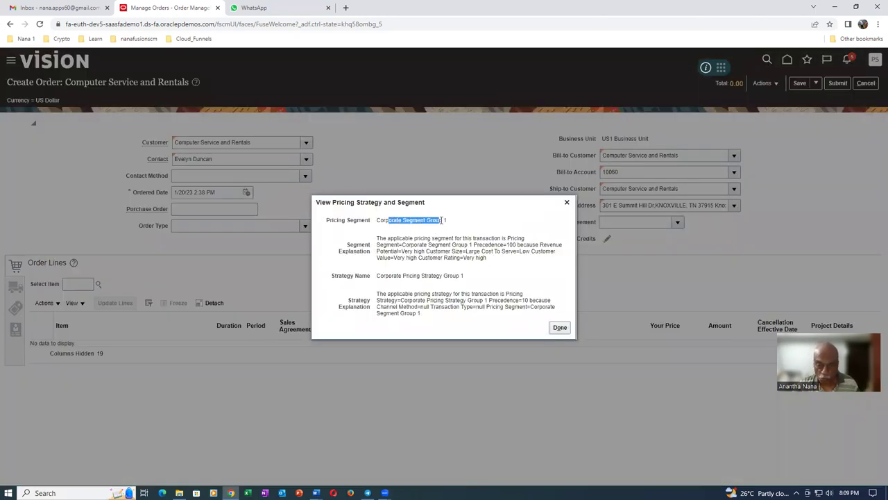
drag(390, 275, 476, 280)
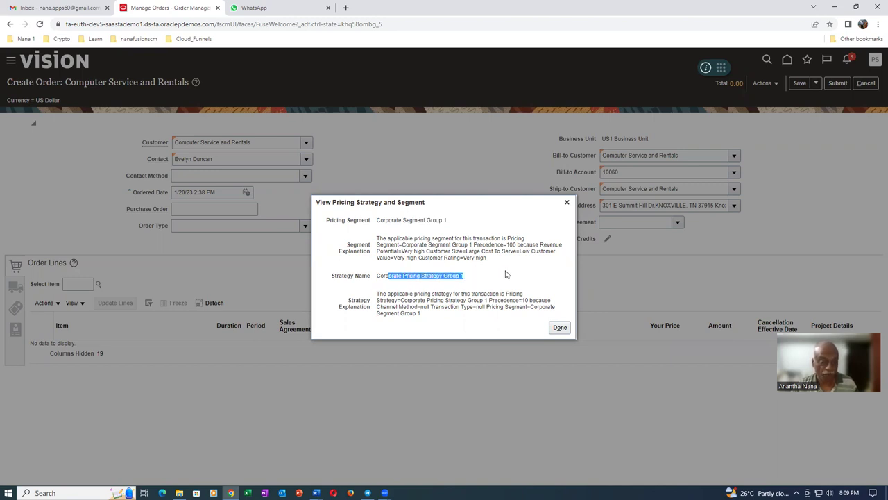
click(505, 280)
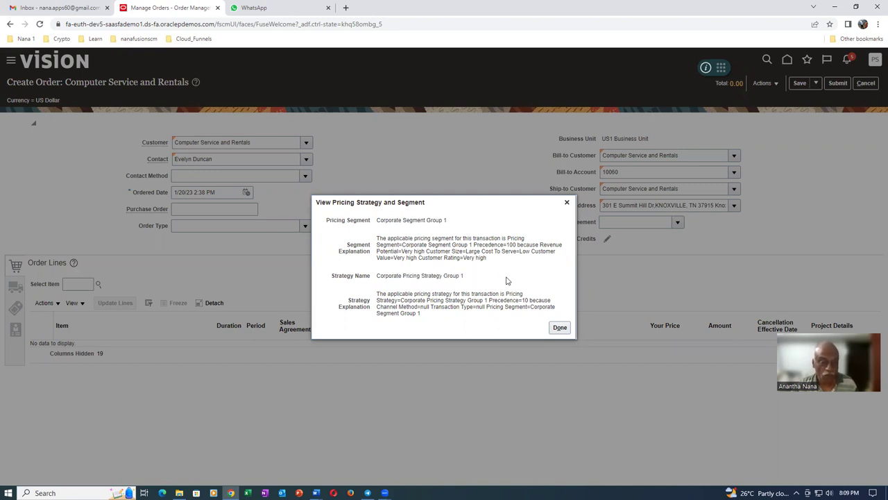
click(560, 328)
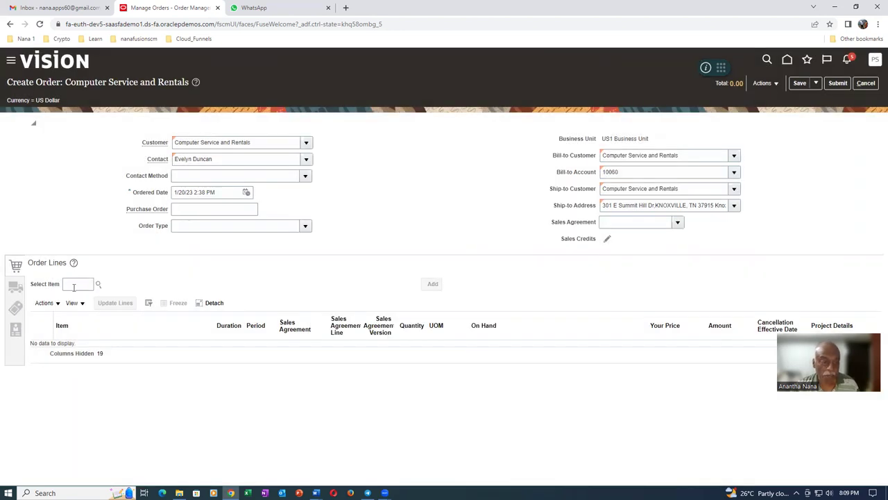
Add item t0101_back_to_back_transfer as an order line, quantity 12 Ea at price 2
click(72, 287)
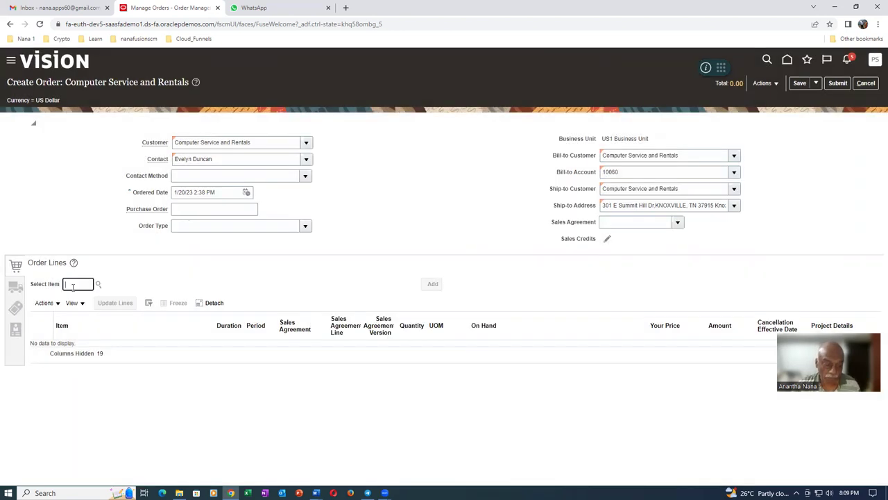
text(ts161)
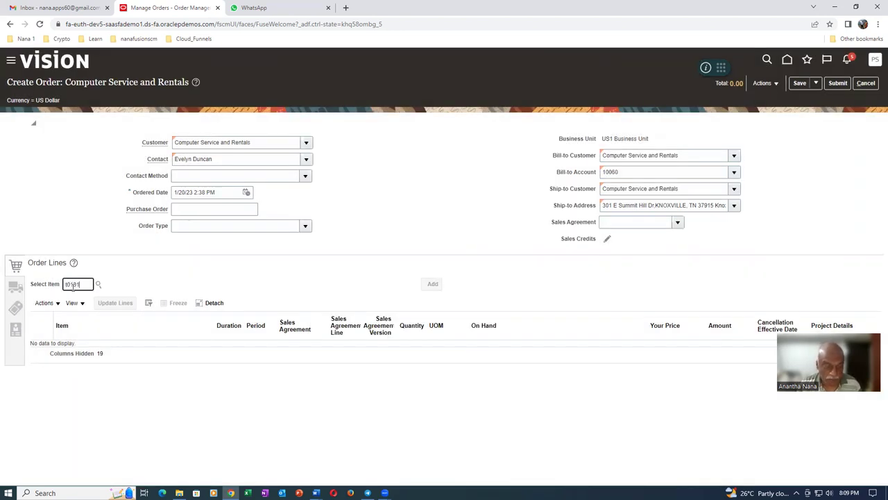
key(Tab)
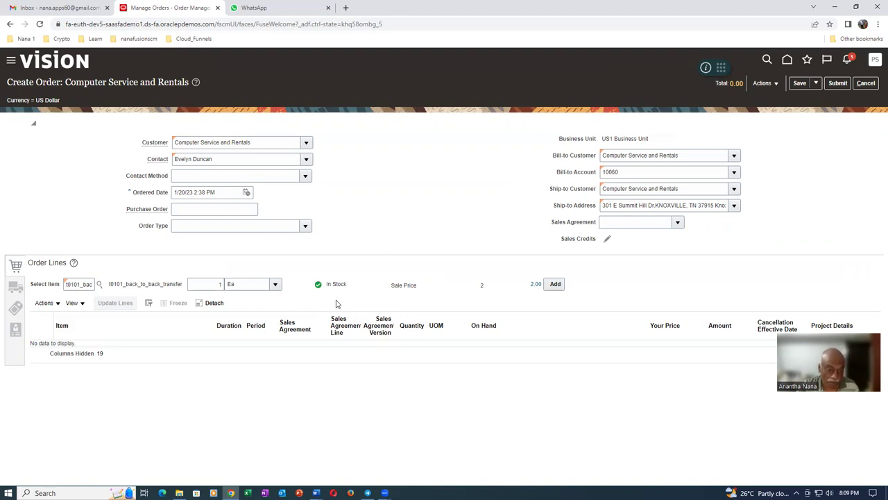
click(211, 285)
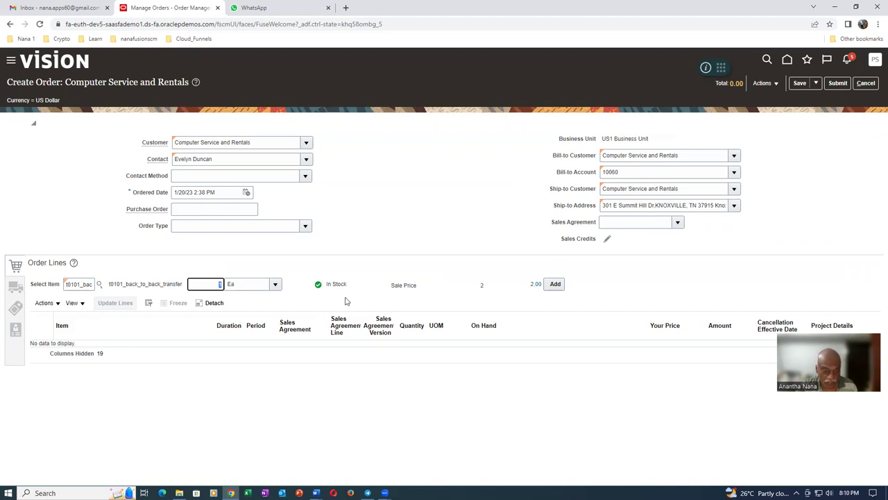
text(12)
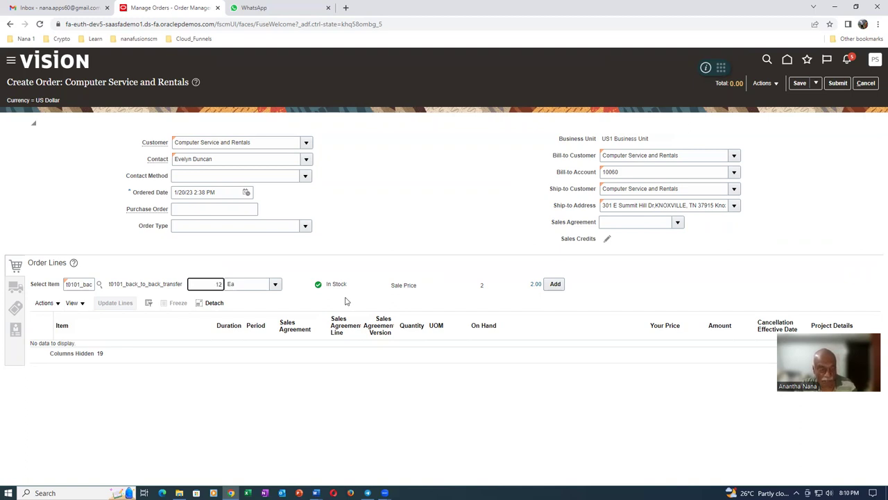
key(Tab)
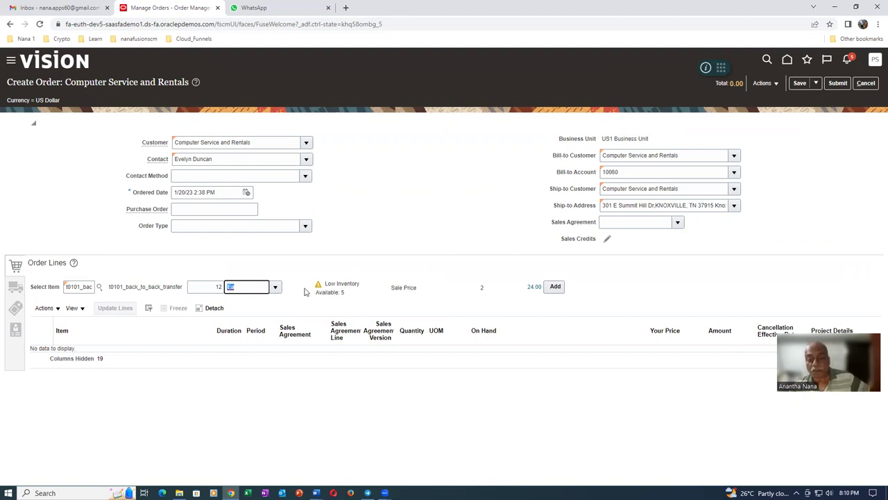
click(554, 289)
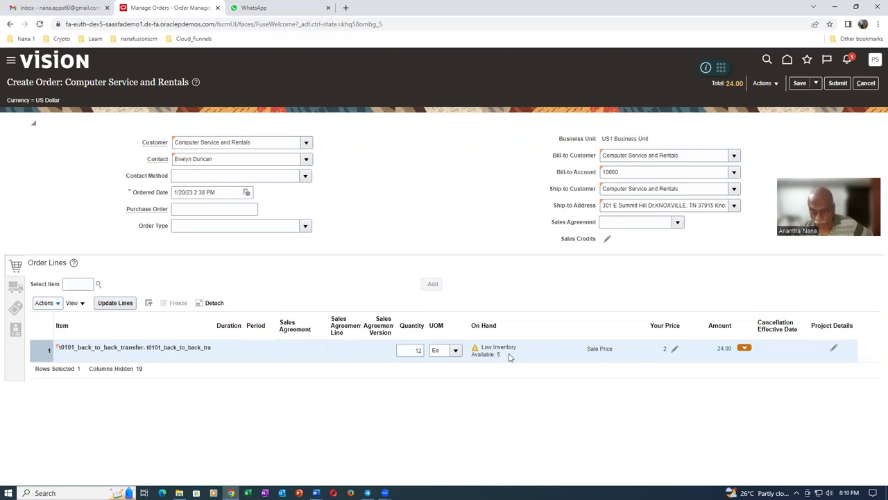
Check the line's shipment and supply details, then submit the order totalling 24.00
click(15, 286)
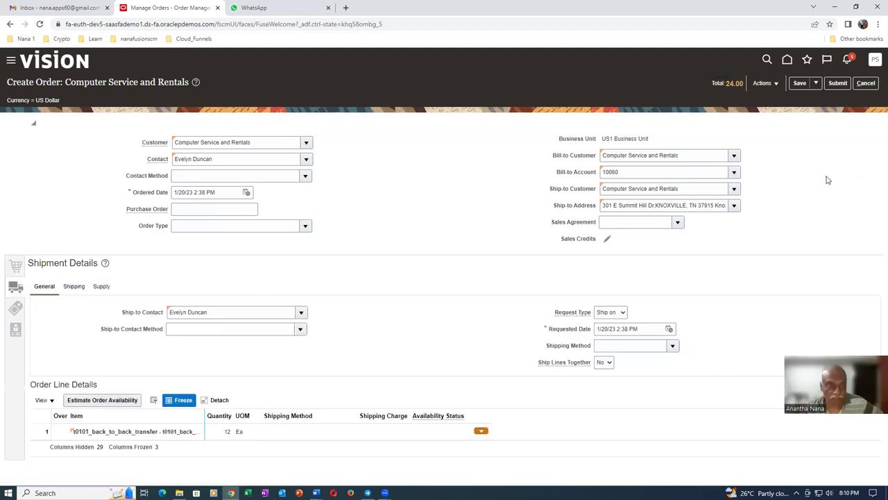
click(100, 286)
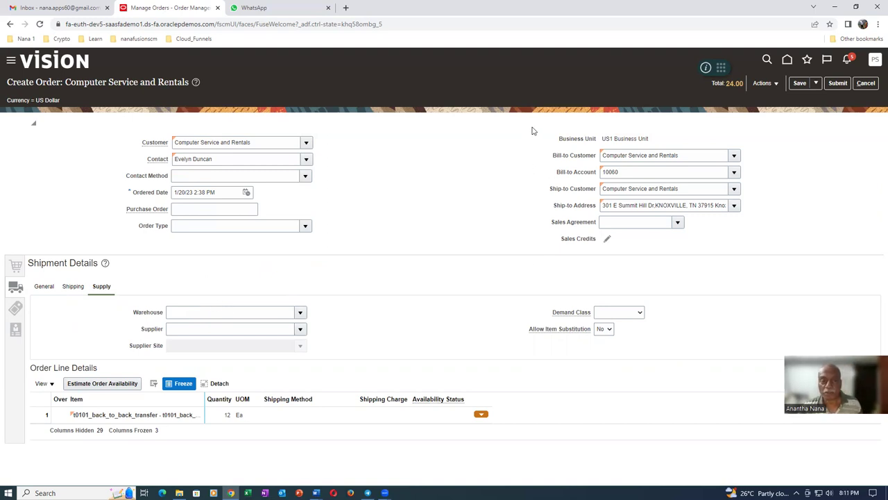
click(836, 84)
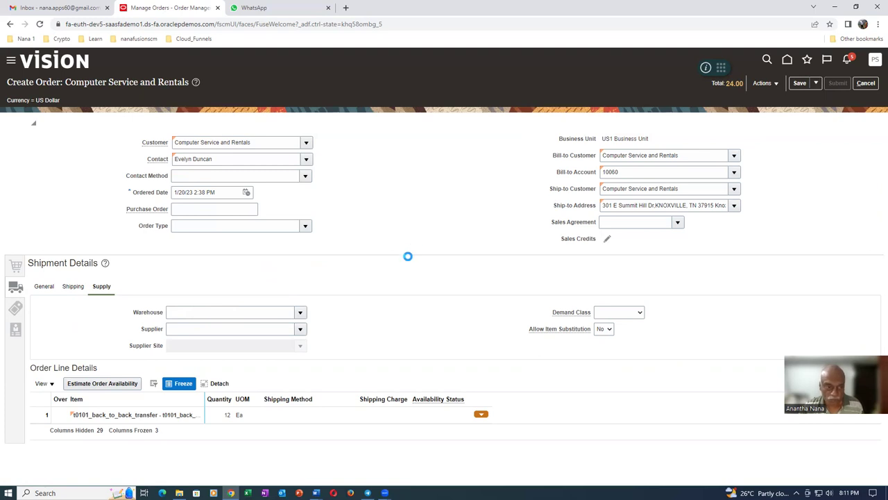
Open a new Notepad note, jot down order number 97410, and return to the browser
click(8, 493)
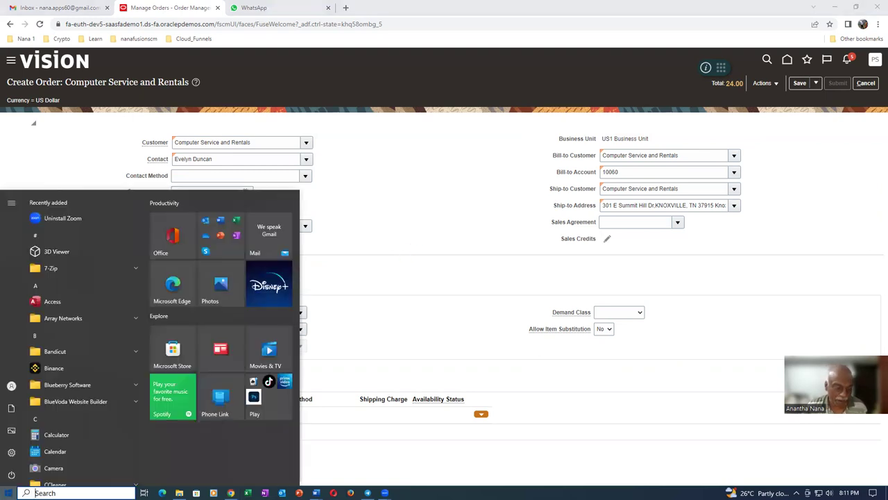
text(note)
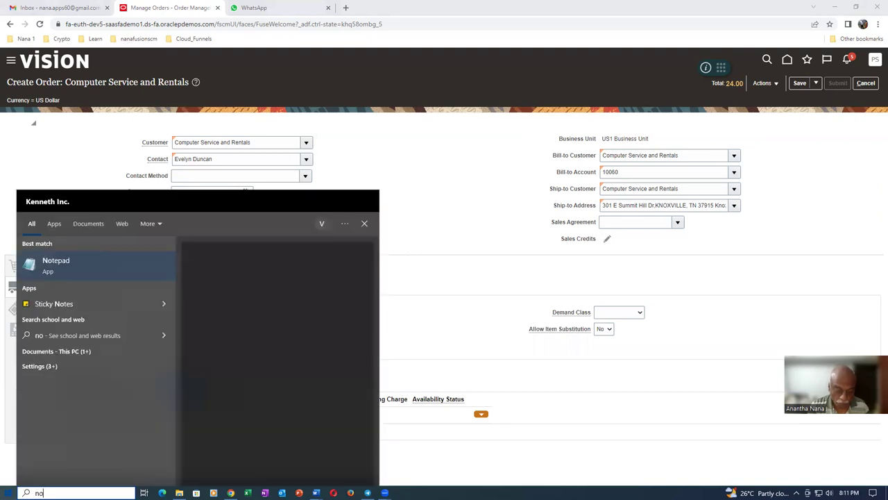
click(100, 264)
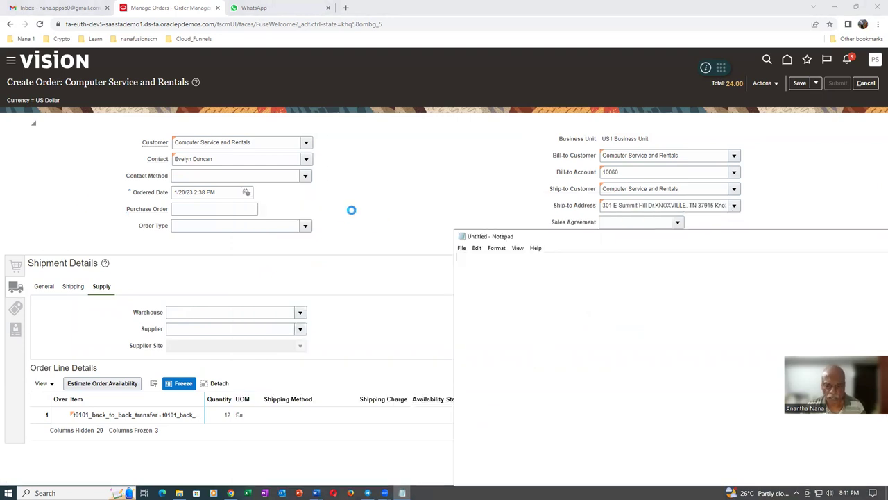
key(Return)
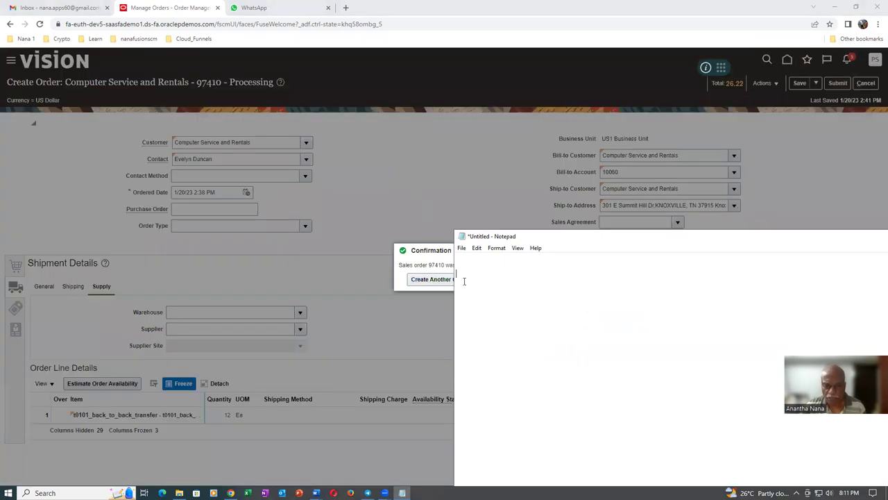
text(97410)
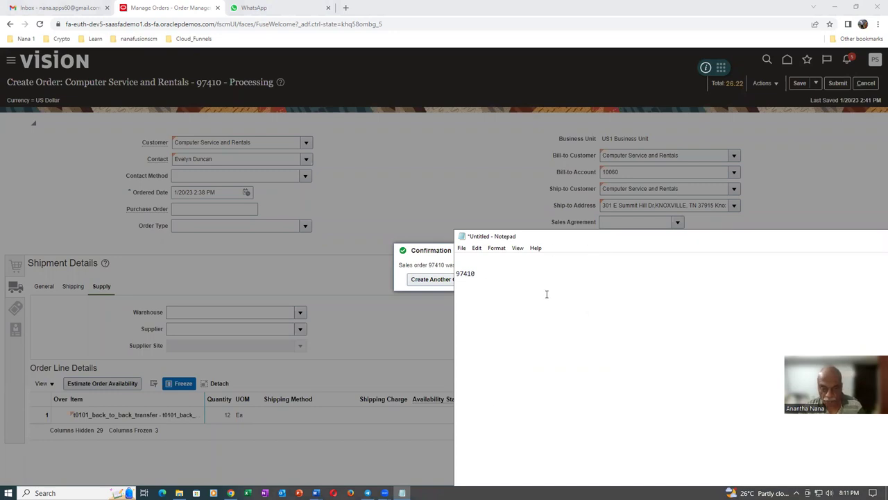
click(420, 252)
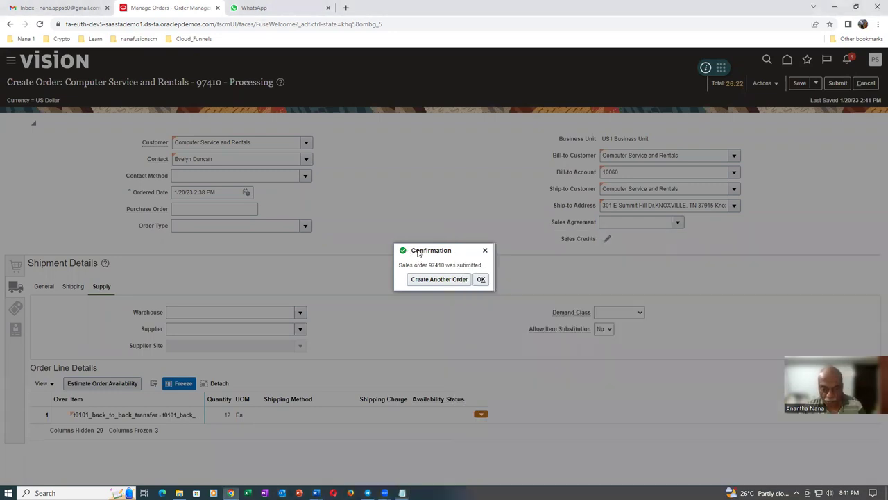
Dismiss the order 97410 confirmation and switch the order to Fulfillment View
click(481, 279)
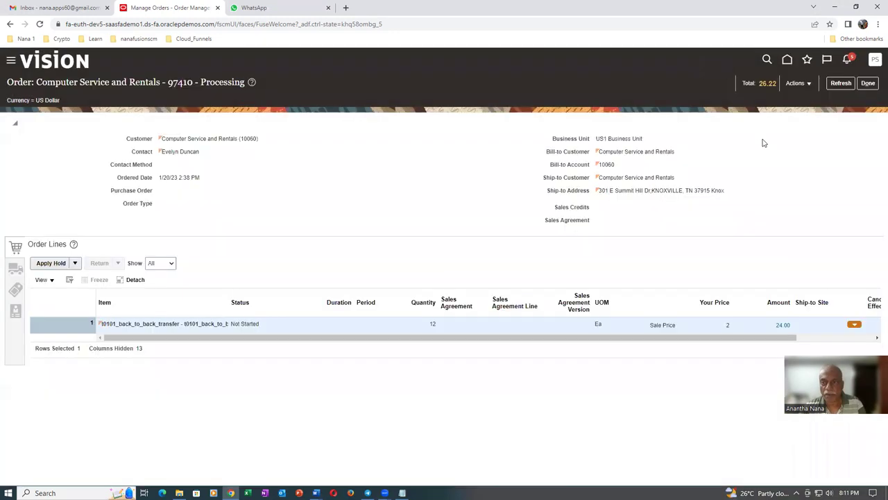
click(798, 83)
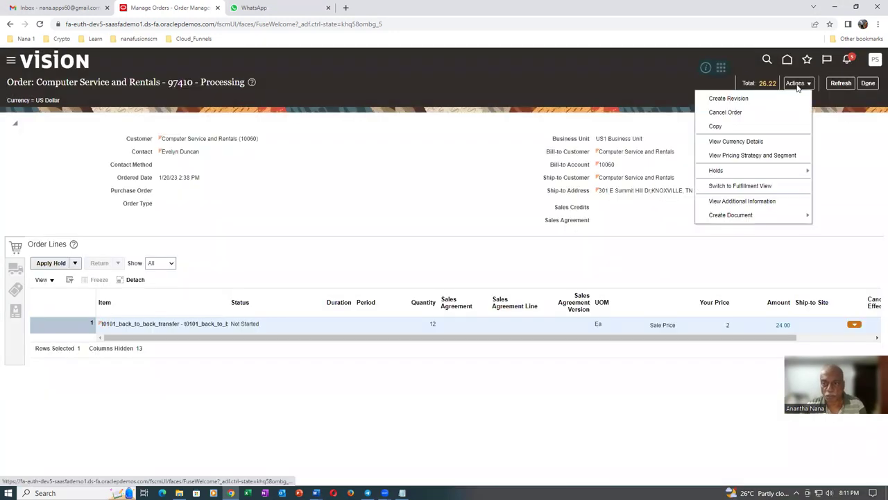
click(748, 186)
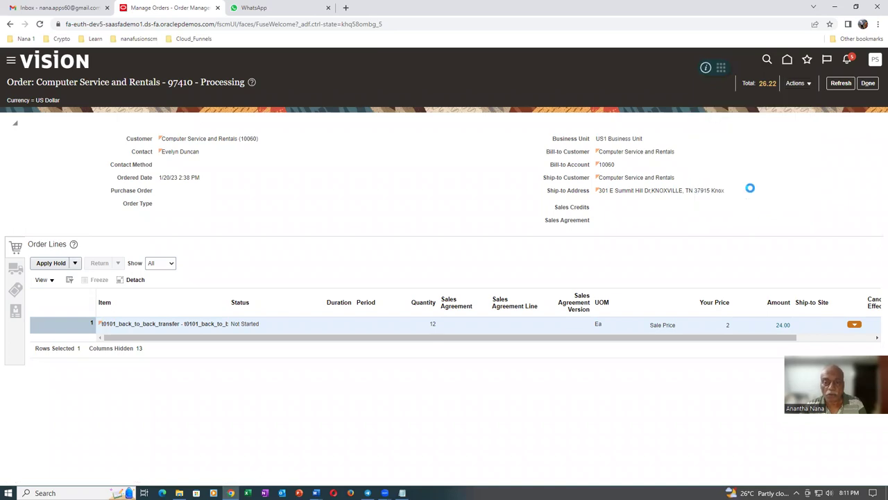
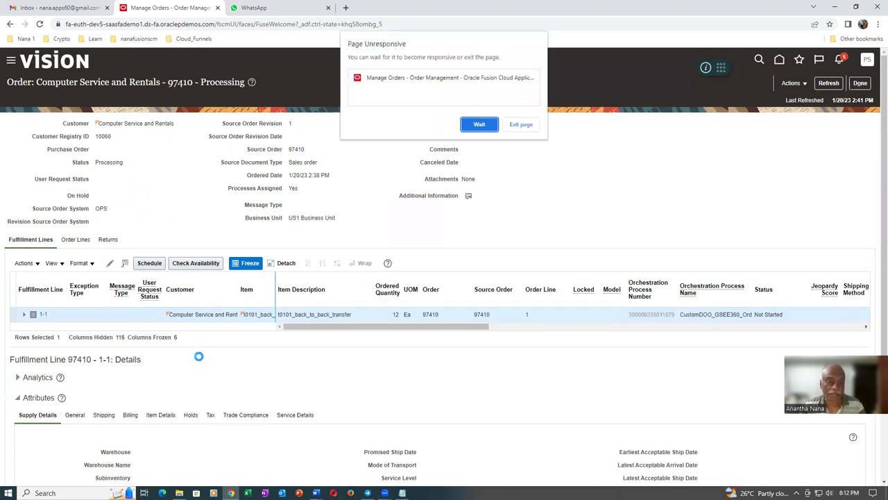
click(481, 124)
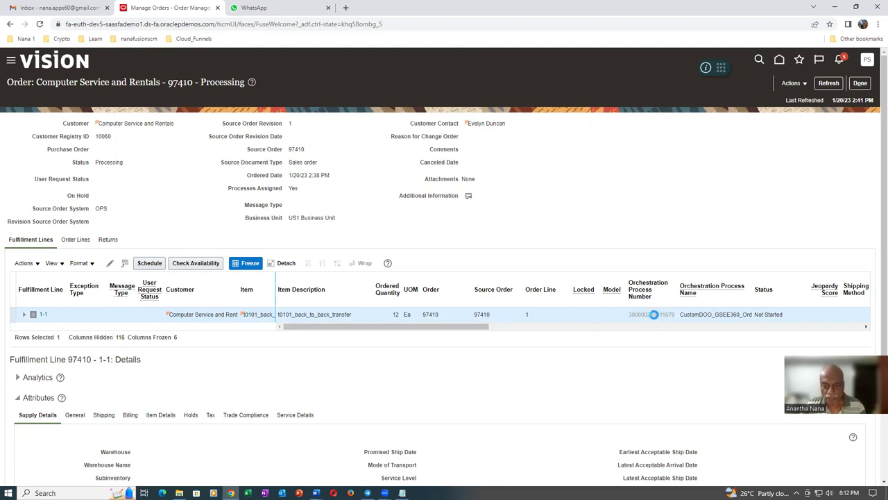
click(476, 125)
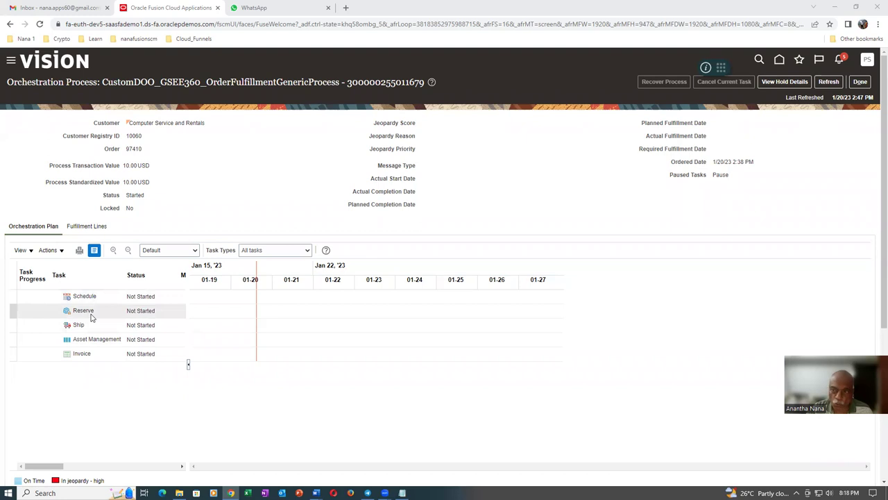
Refresh the orchestration process repeatedly to update its task statuses
click(830, 81)
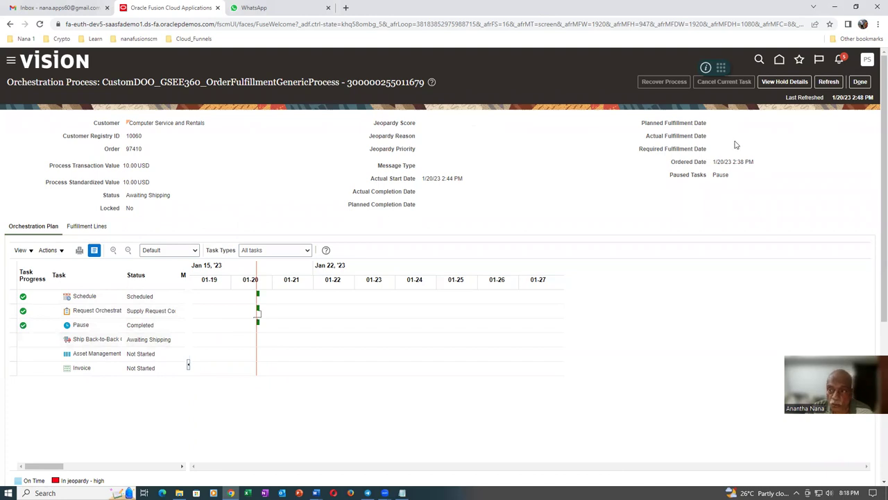
click(829, 81)
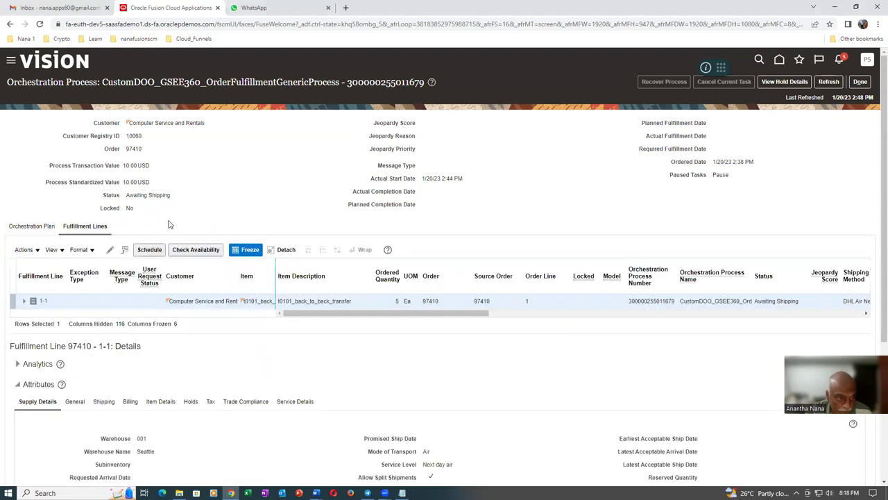
scroll(104, 277, down, 3)
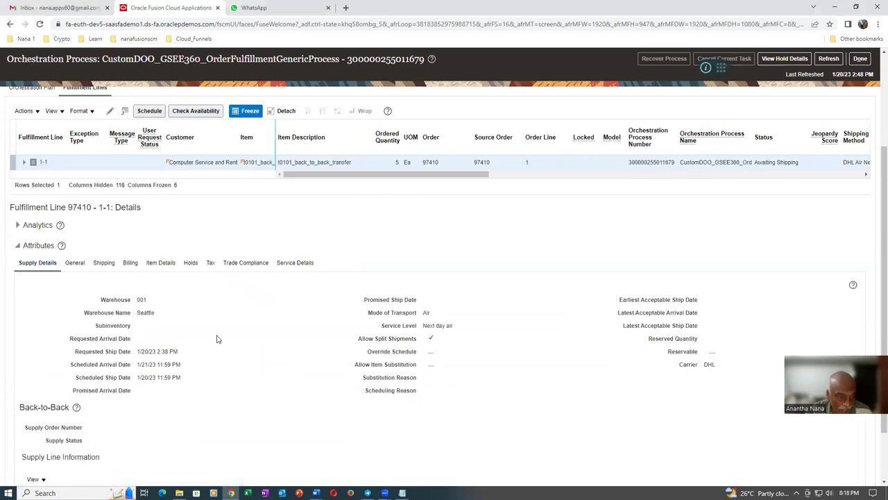
scroll(202, 357, down, 1)
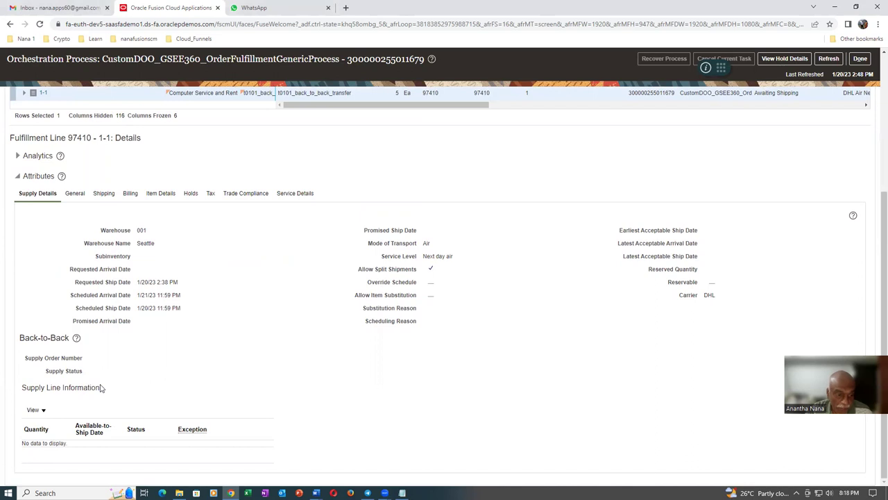
click(821, 59)
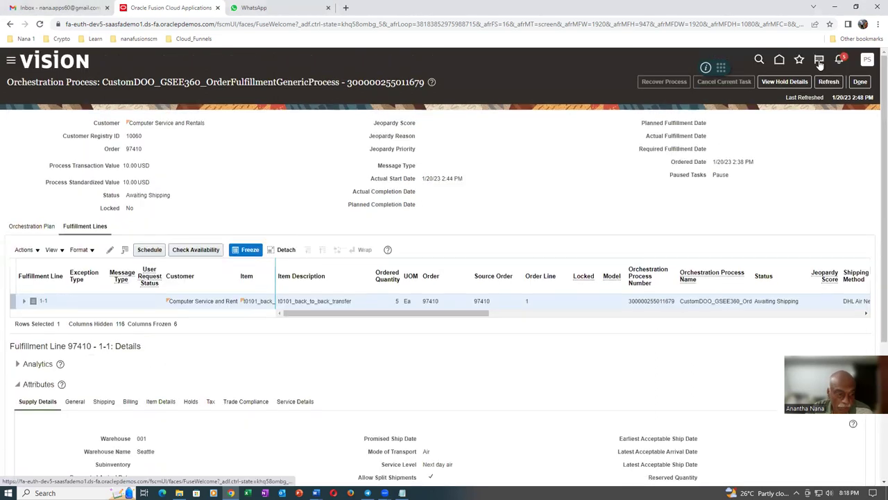
scroll(201, 373, down, 3)
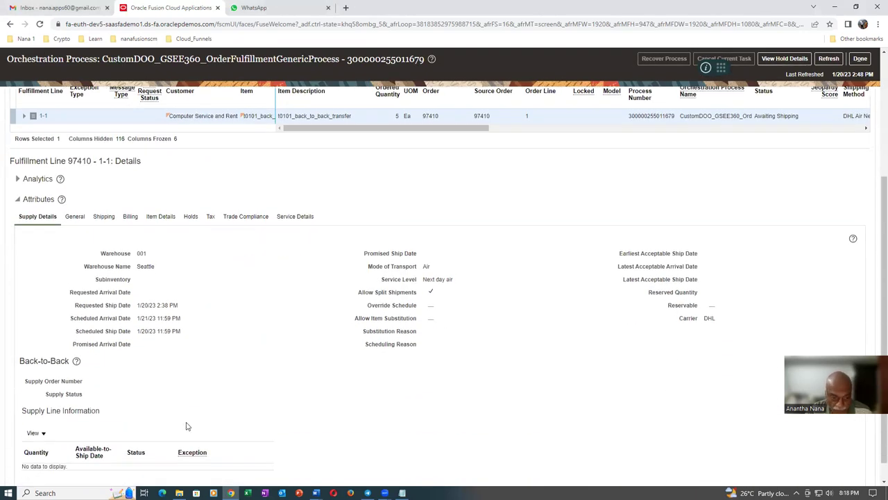
click(824, 60)
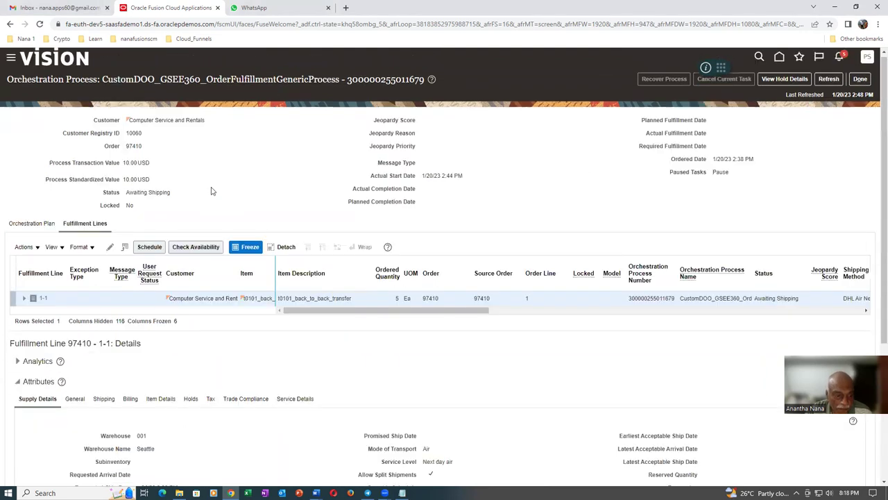
Refresh until Ship Back-to-Back shows Awaiting Shipping, then return to the Orchestration Plan
scroll(211, 188, down, 2)
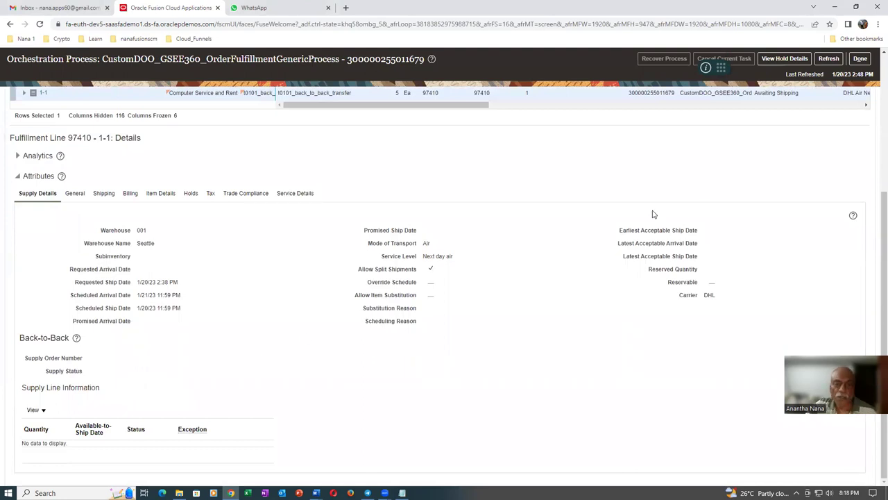
scroll(728, 148, up, 2)
click(829, 58)
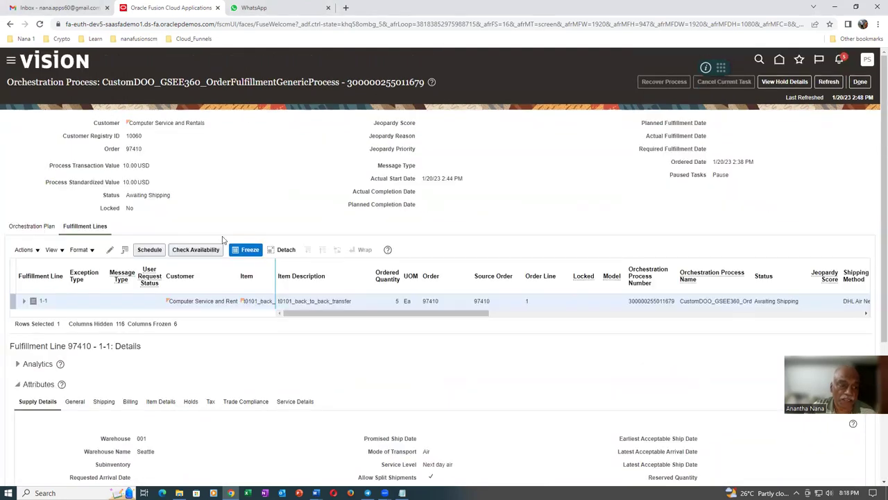
scroll(217, 248, down, 3)
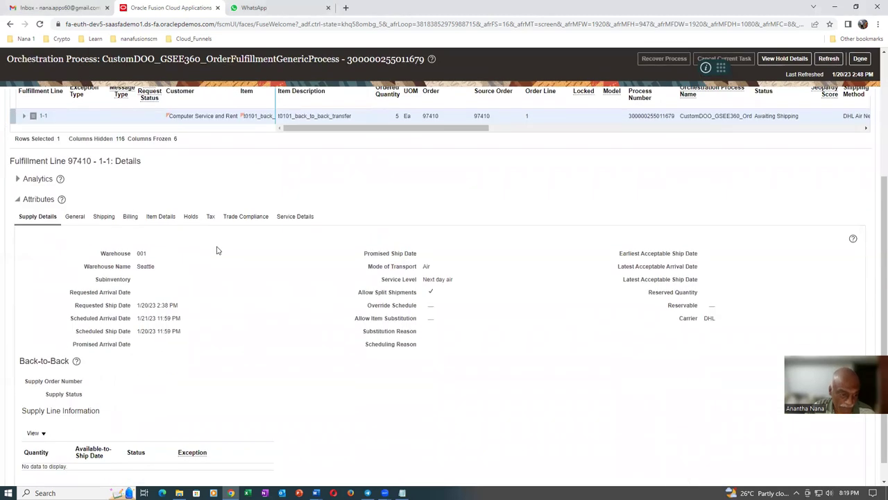
scroll(217, 250, down, 1)
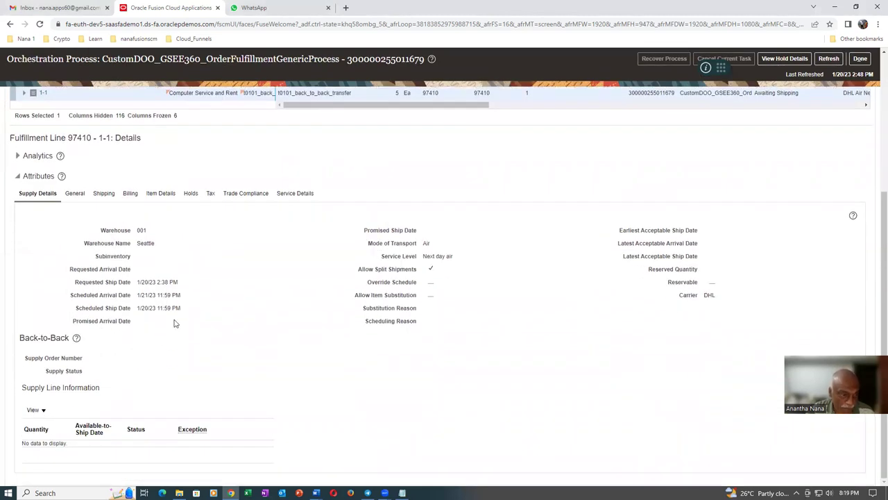
scroll(175, 323, up, 3)
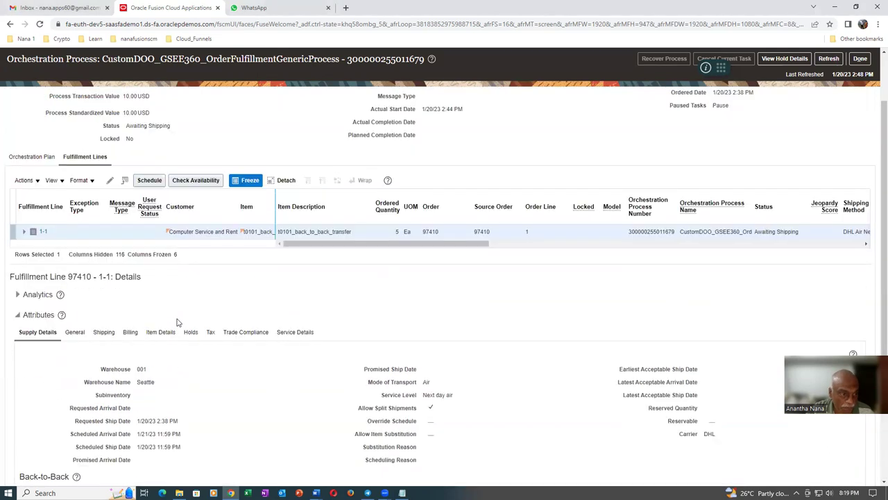
click(17, 156)
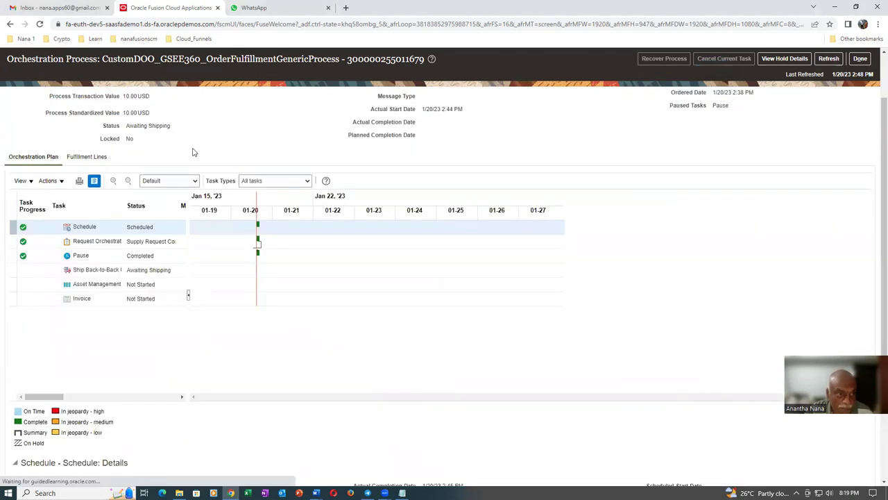
Duplicate the browser tab and open Manage Transfer Orders from INV Overview
right_click(154, 6)
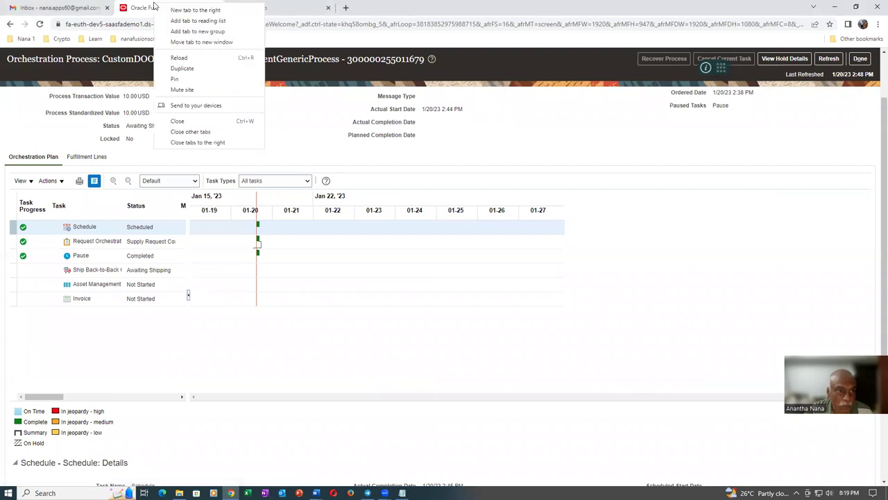
click(180, 70)
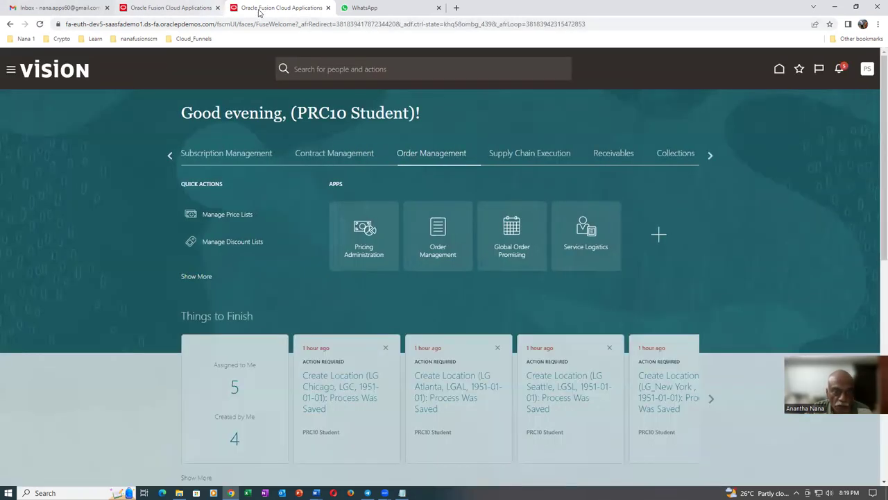
click(799, 69)
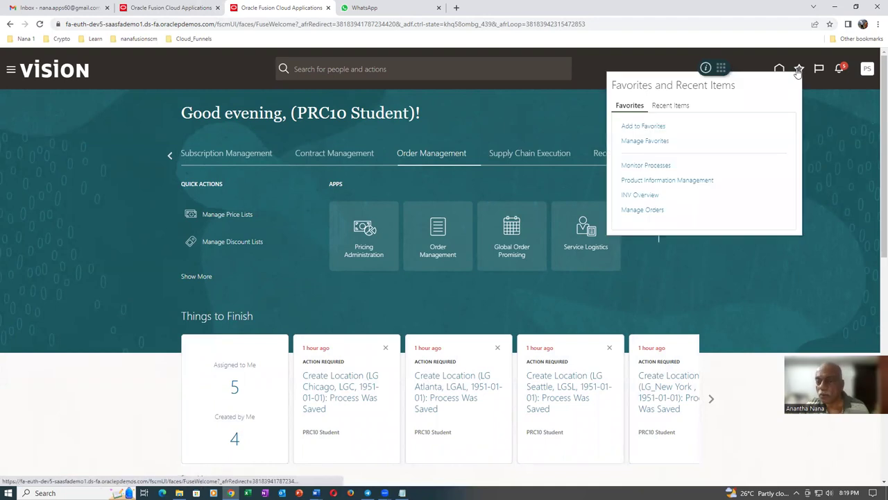
click(639, 195)
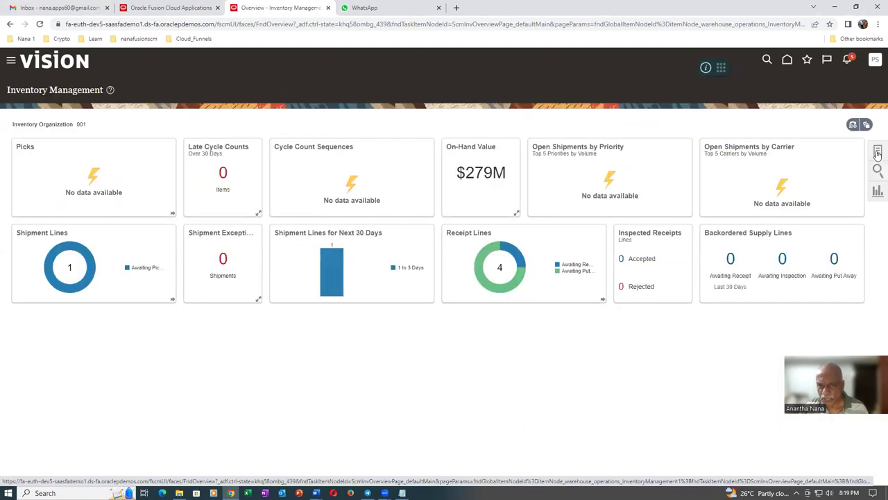
click(877, 152)
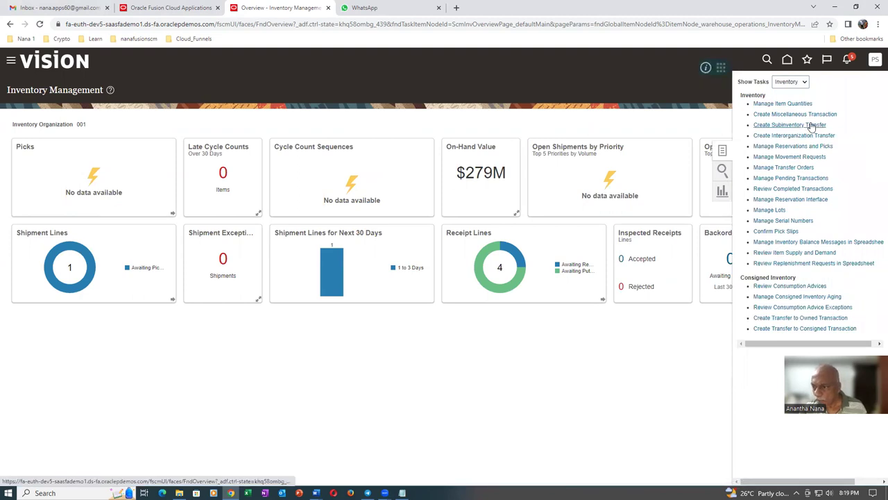
click(801, 168)
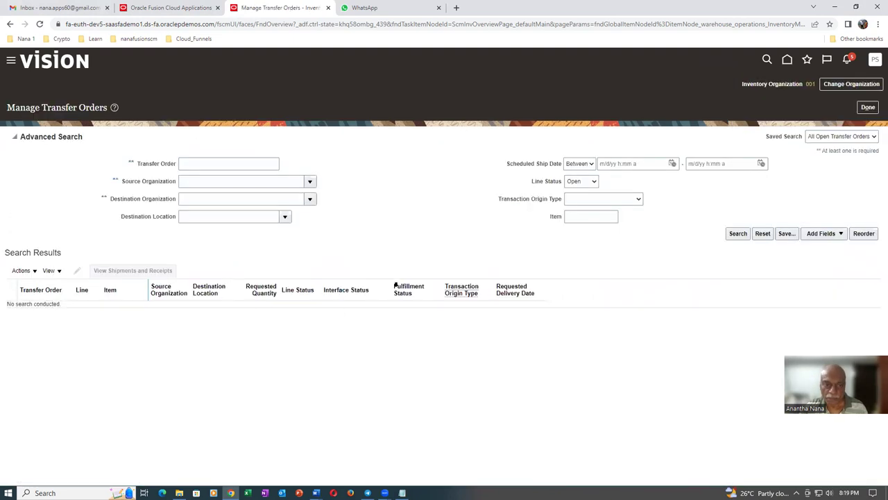
Search transfer orders with Source 002 and Destination 001, finding none
click(206, 179)
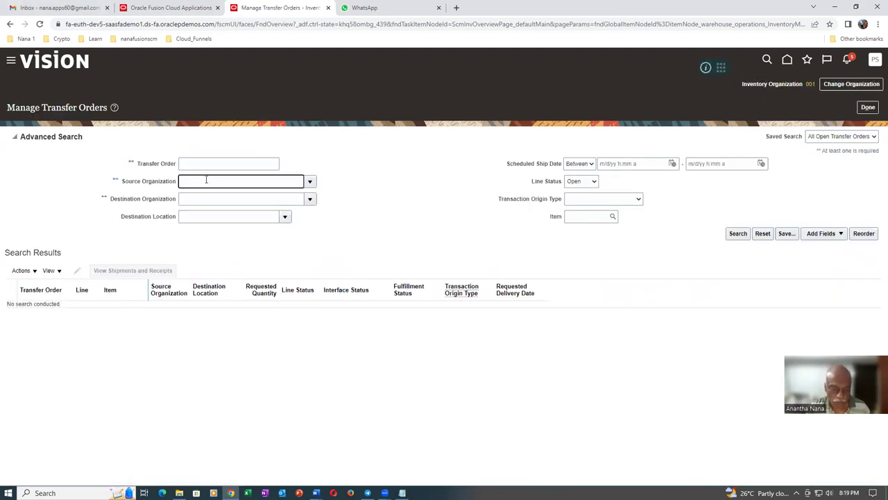
key(Tab)
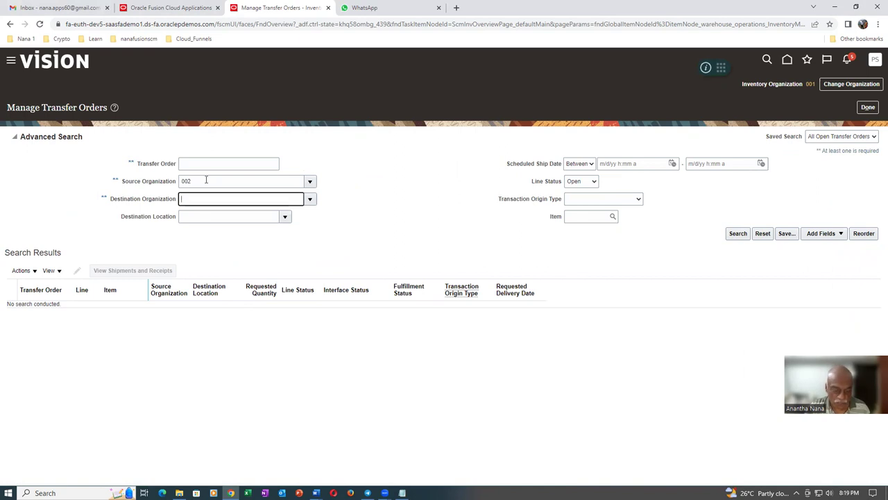
key(Tab)
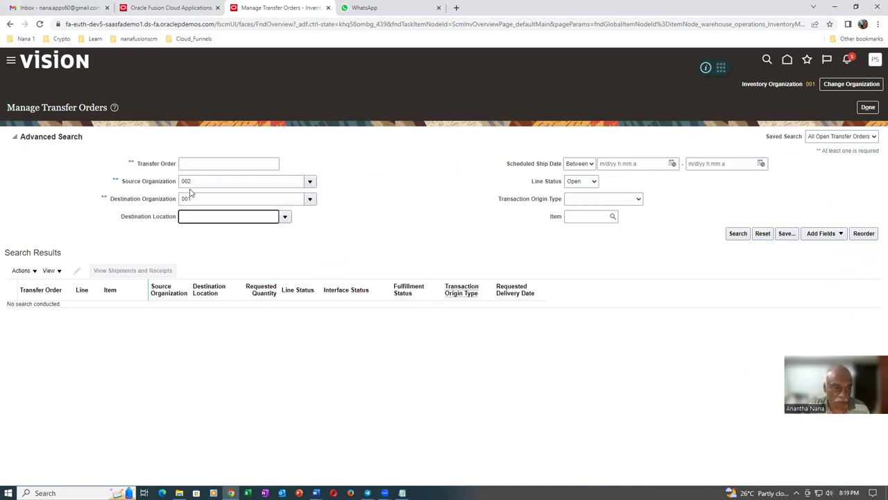
click(738, 234)
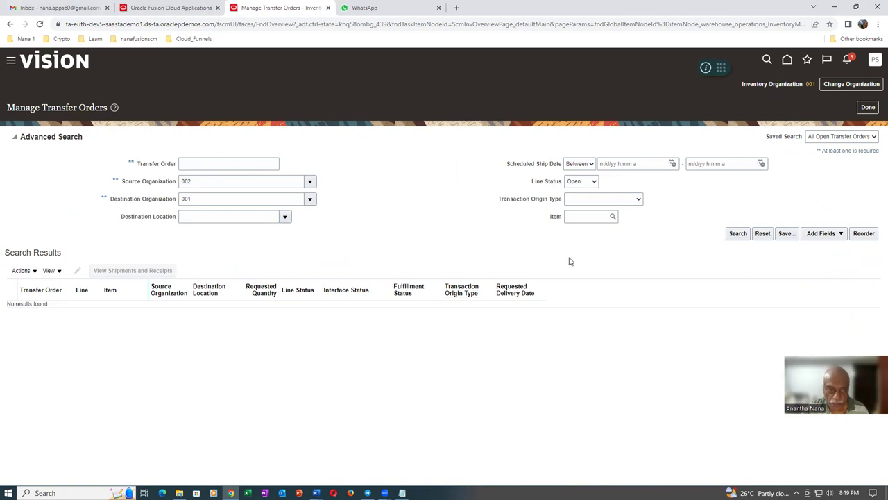
click(746, 236)
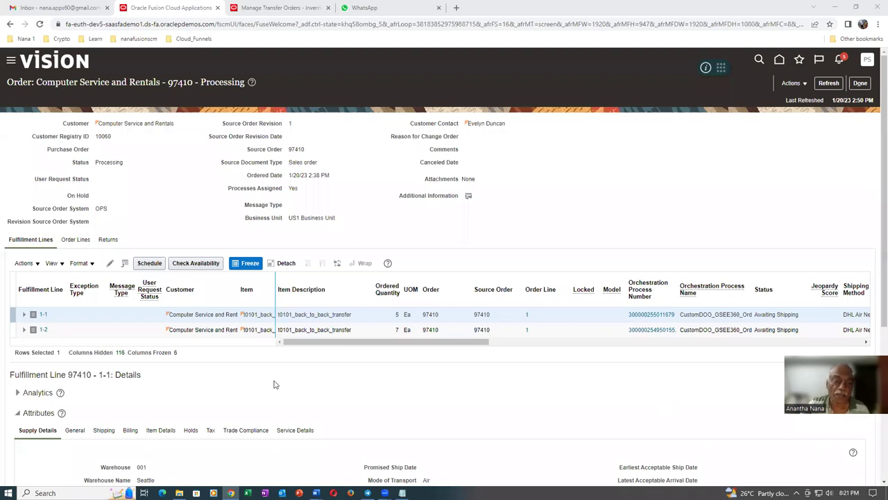
Open fulfillment line 1-2's orchestration process and review its back-to-back task plan
click(380, 318)
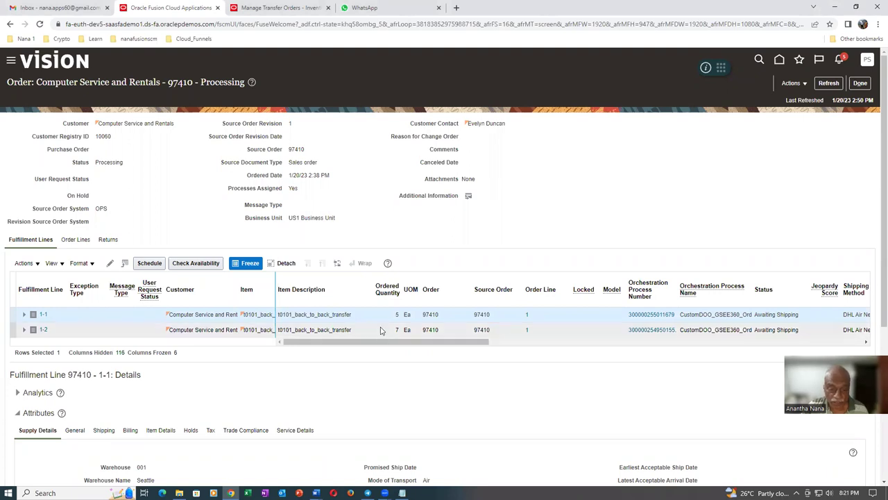
click(378, 330)
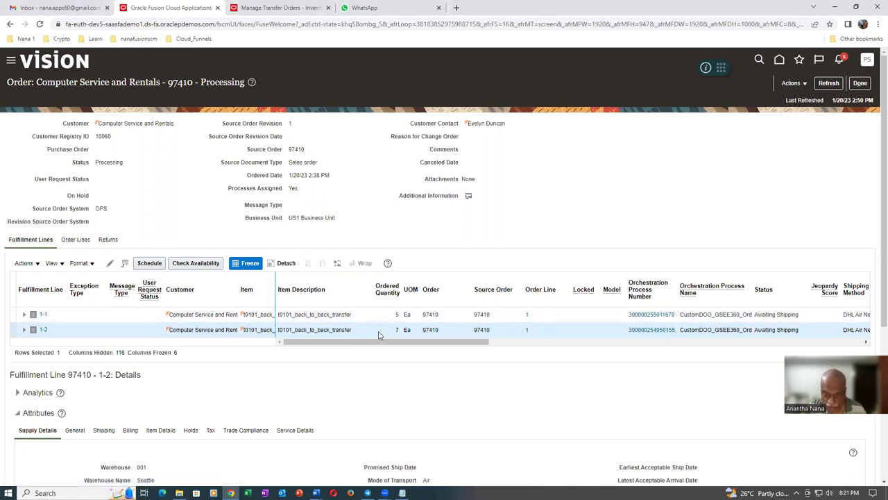
click(658, 333)
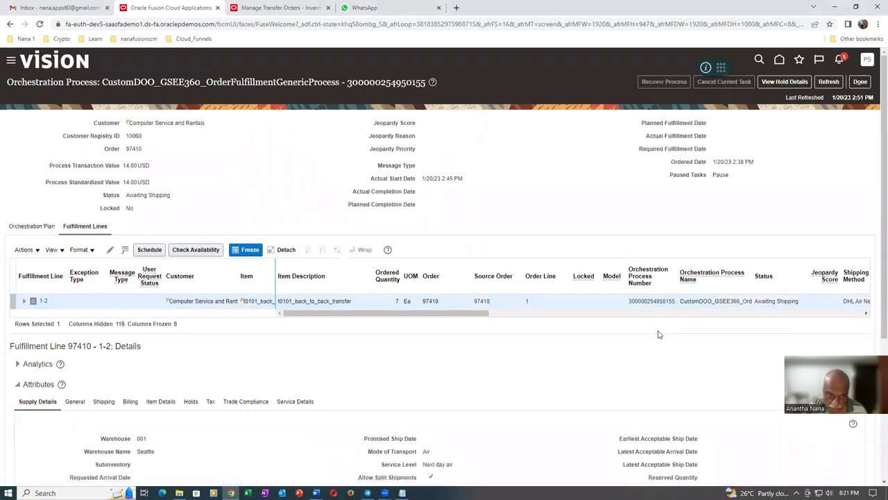
click(17, 229)
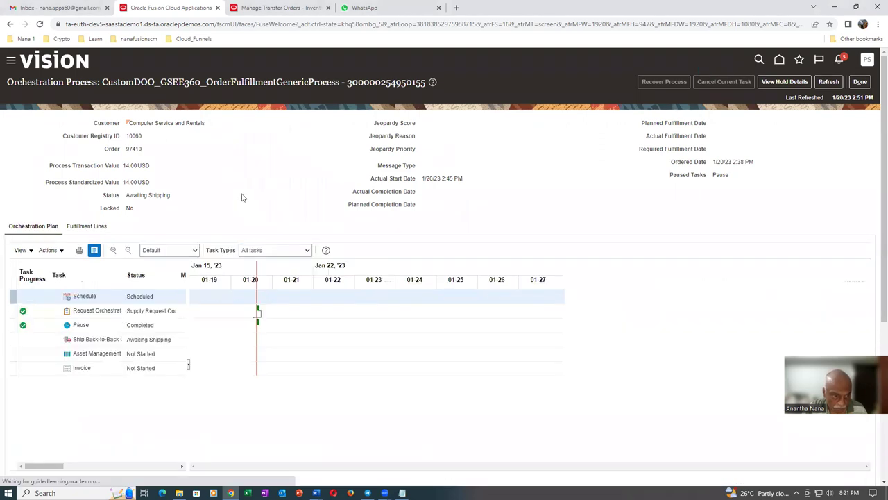
scroll(128, 263, down, 2)
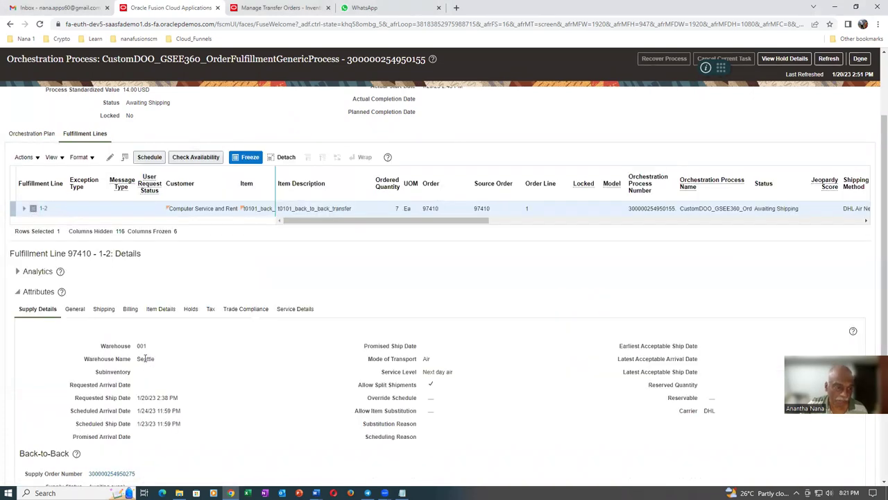
scroll(145, 358, down, 2)
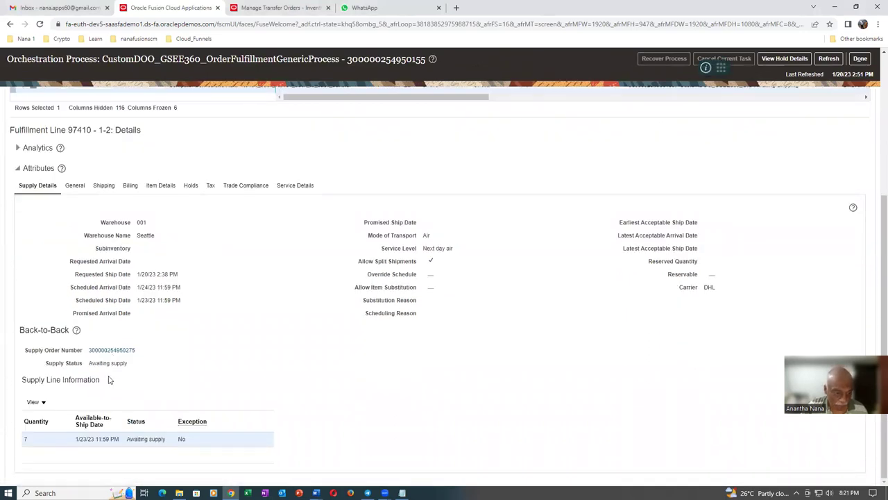
click(256, 11)
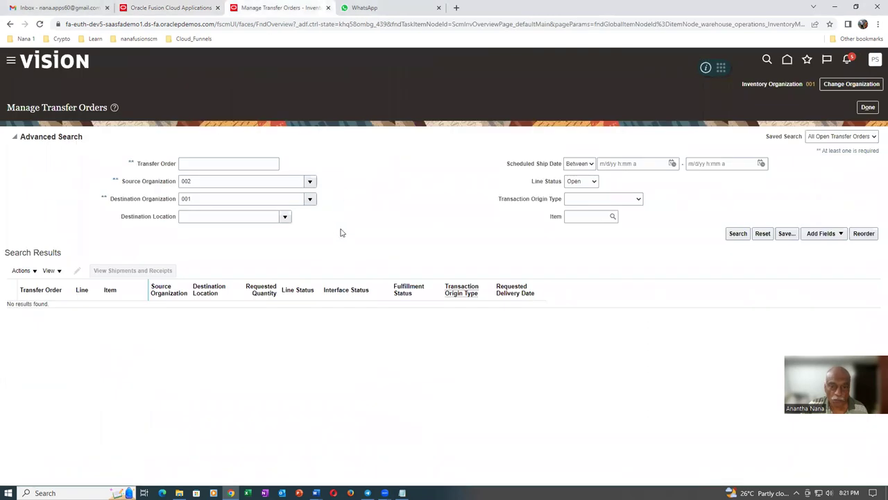
Leave the transfer order search and open Supply Orchestration under Supply Chain Execution
click(868, 107)
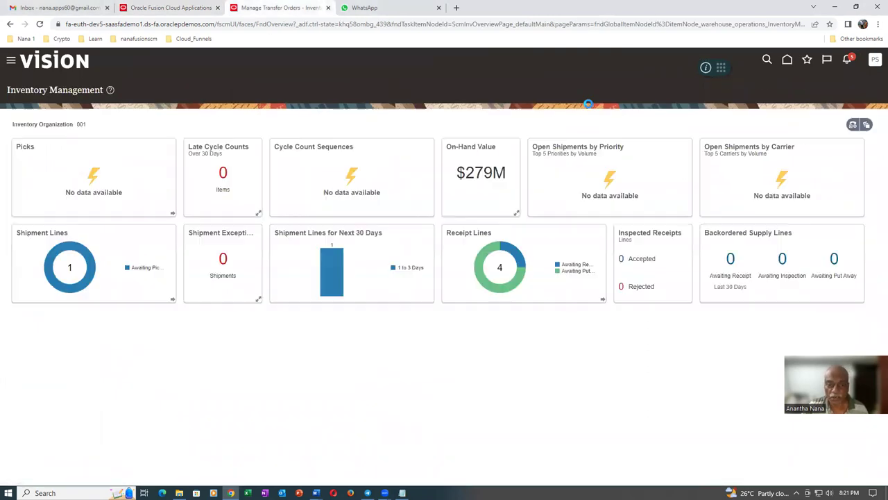
click(790, 61)
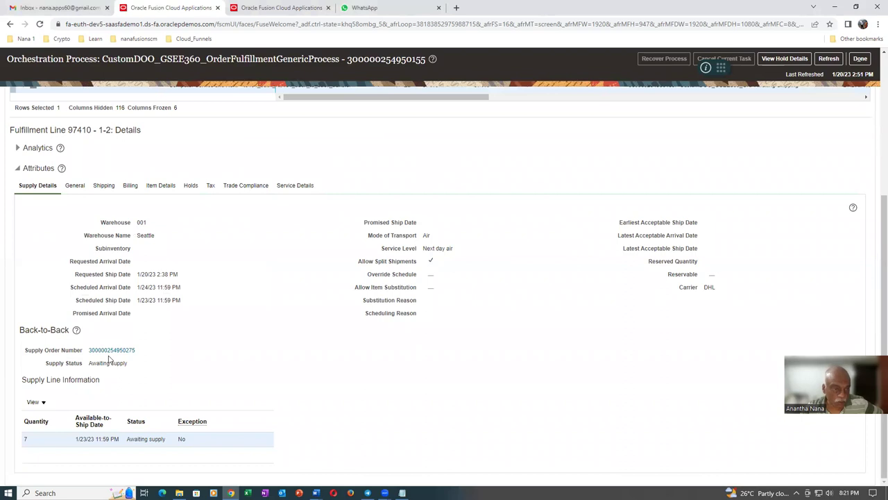
click(281, 8)
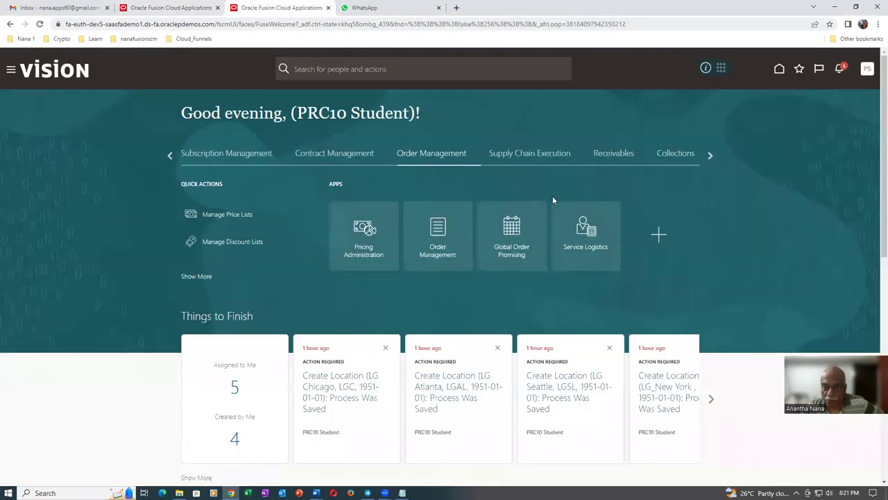
click(535, 156)
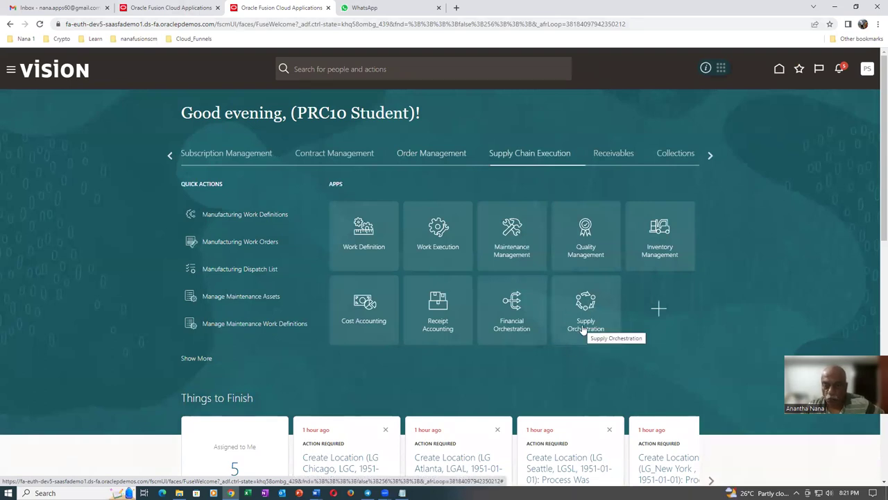
click(583, 330)
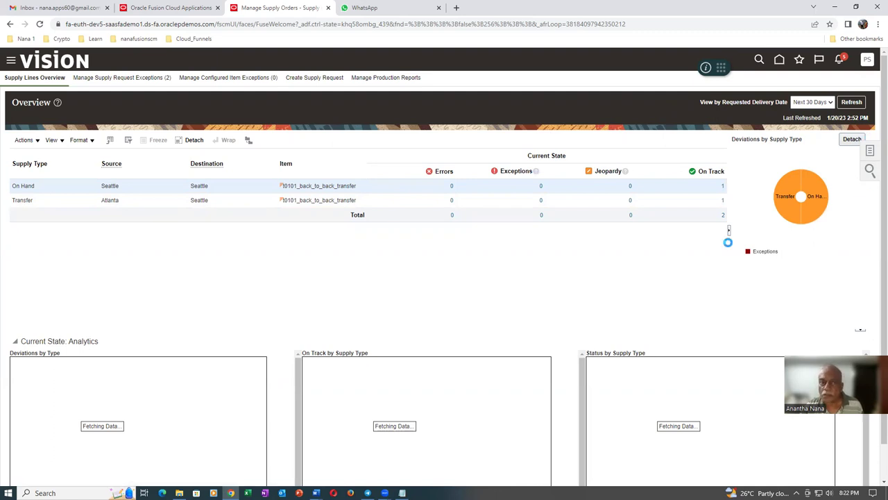
Duplicate the Manage Supply Orders tab and open Inventory Management for organization 001
right_click(273, 10)
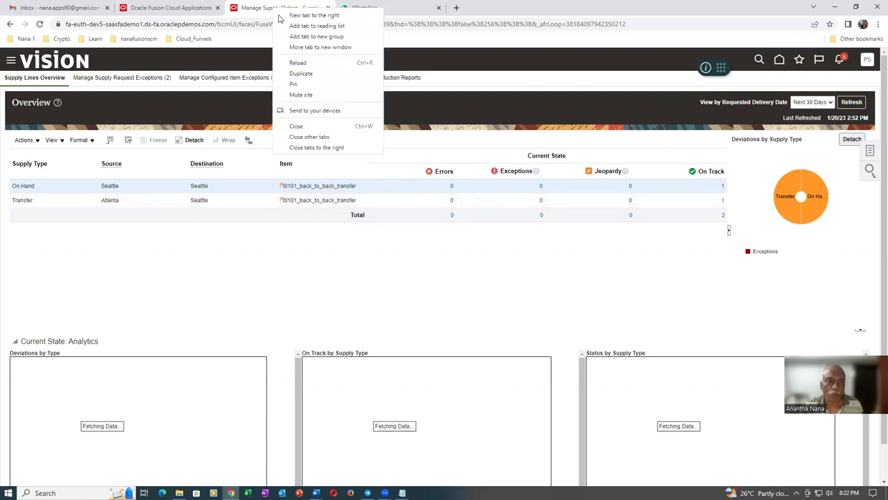
click(300, 74)
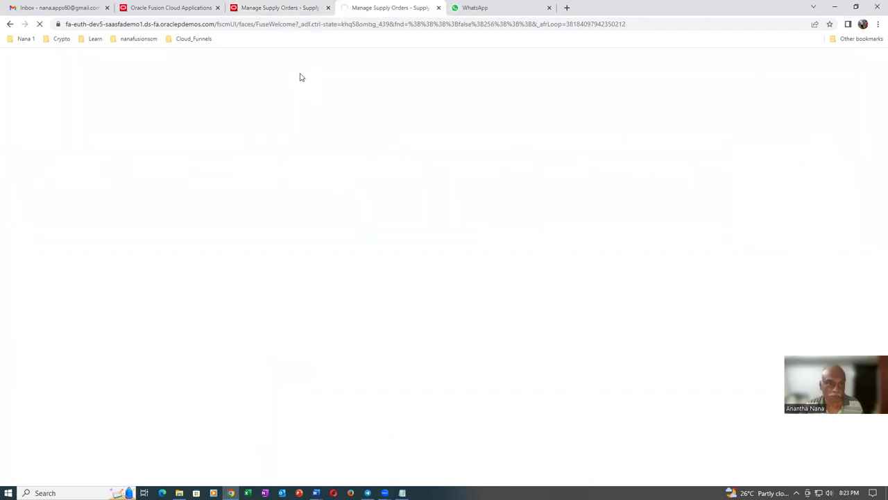
click(293, 11)
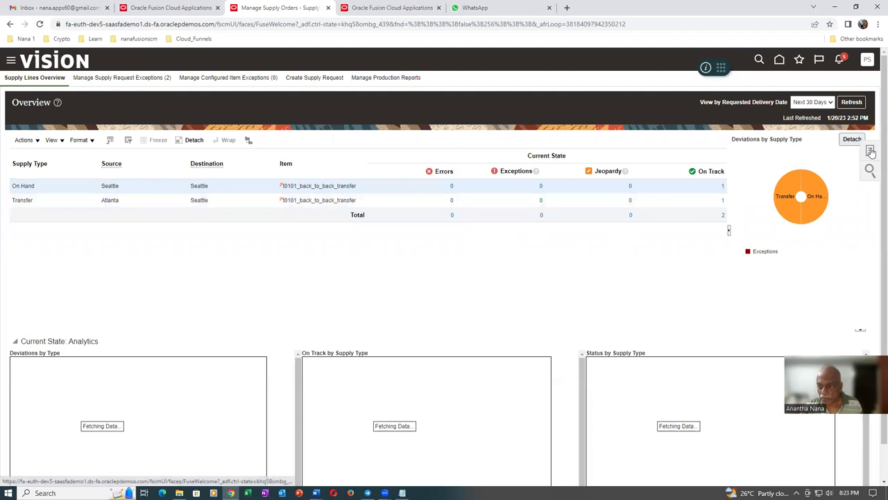
click(851, 102)
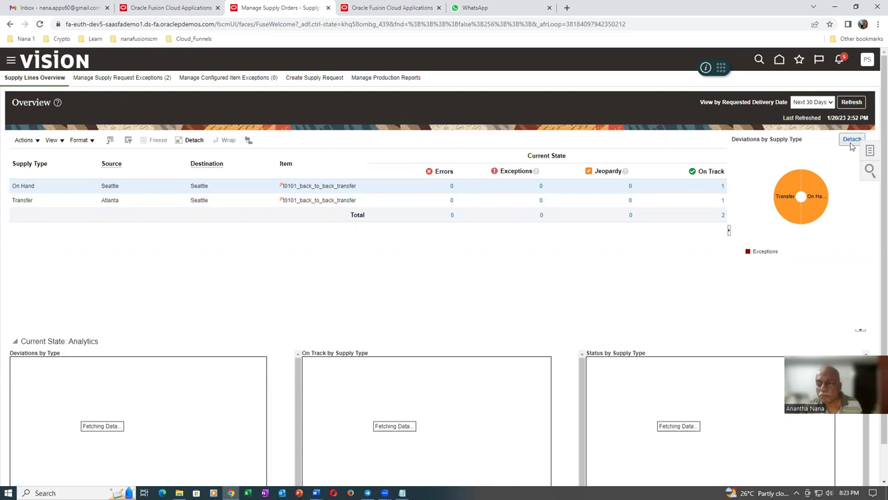
click(392, 7)
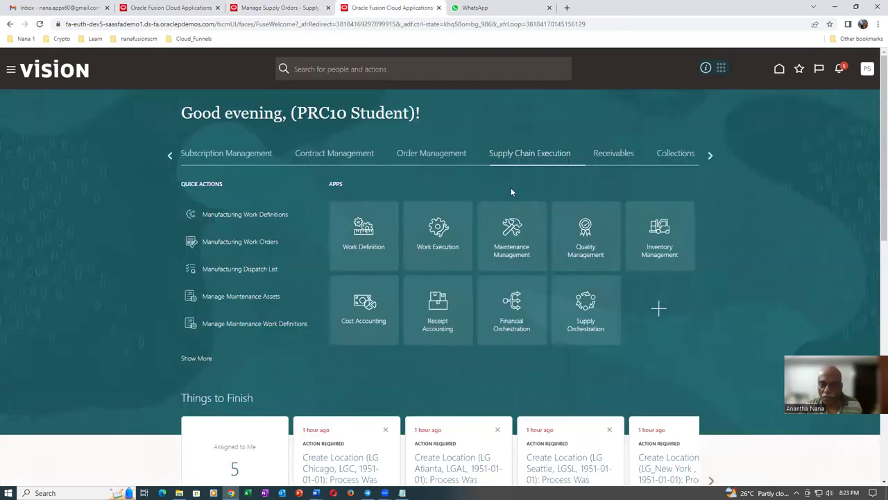
click(660, 258)
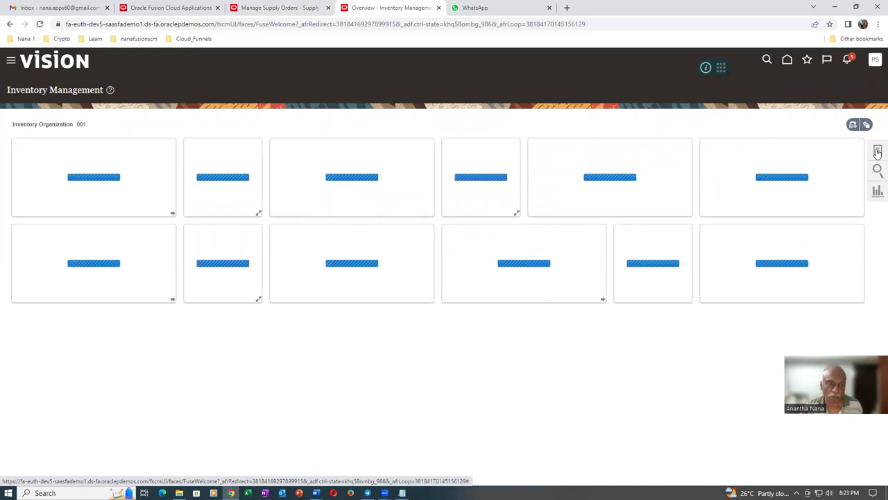
Open Manage Transfer Orders and enter Source Organization 002
click(878, 152)
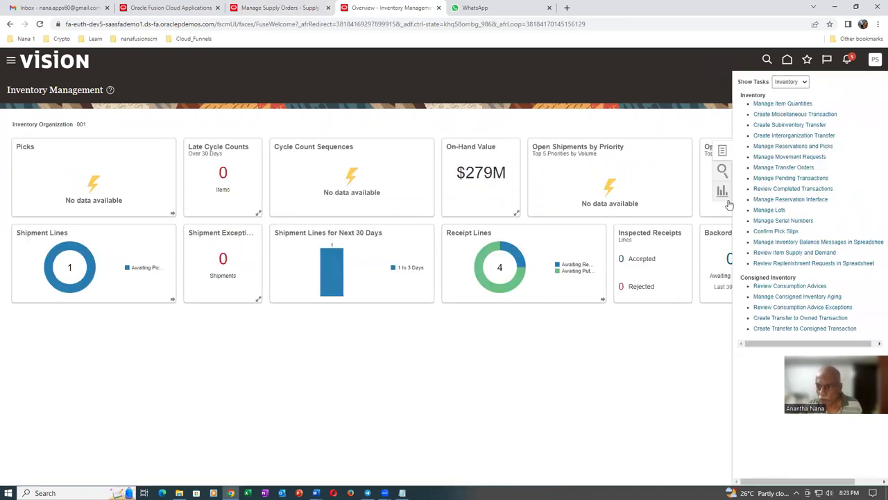
click(767, 169)
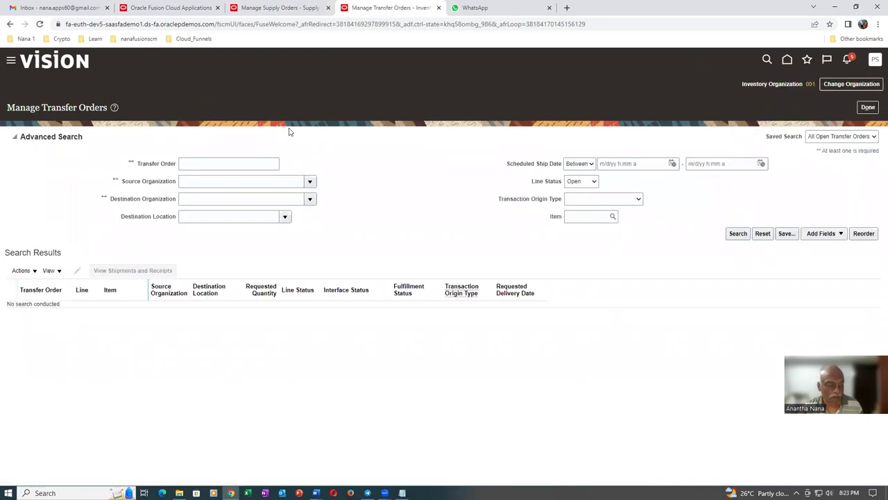
click(190, 181)
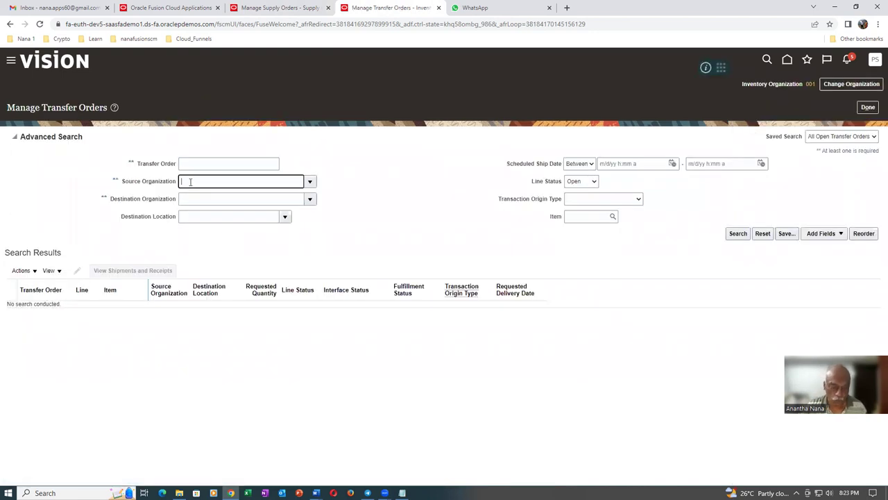
text(002)
key(Tab)
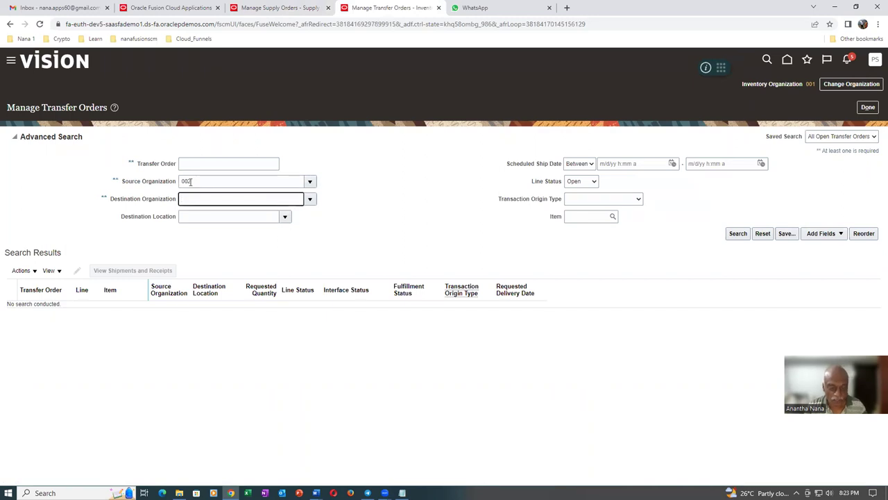
Enter Destination Organization 001, search, and open transfer order 133046
key(Tab)
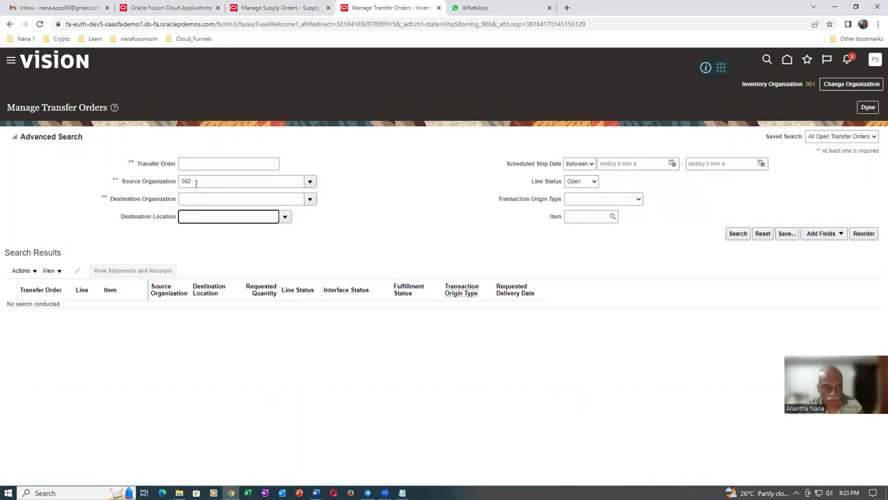
click(506, 324)
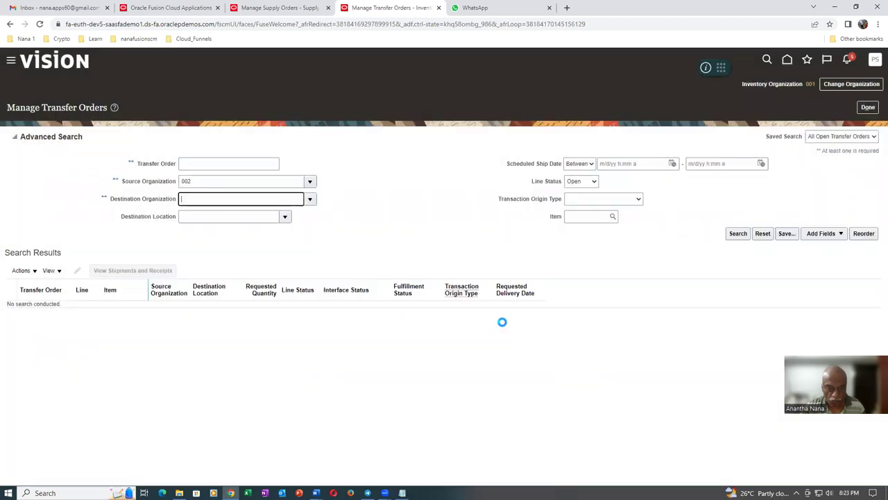
text(001)
key(Tab)
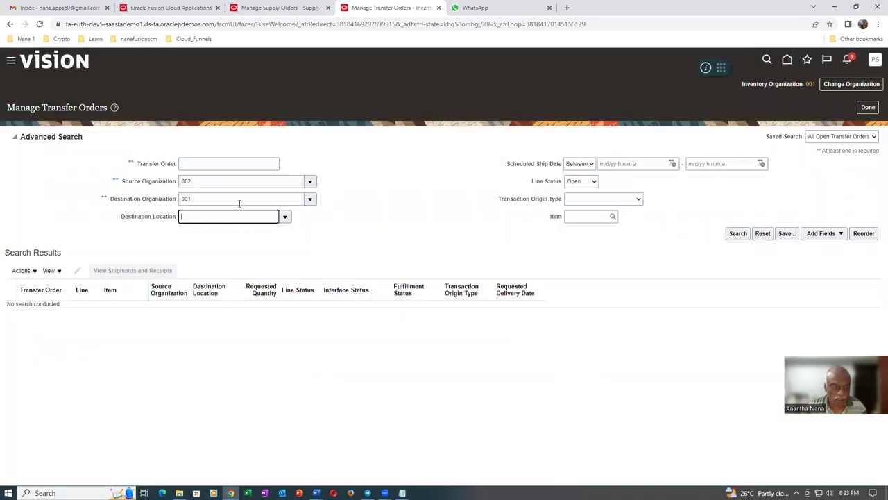
click(740, 235)
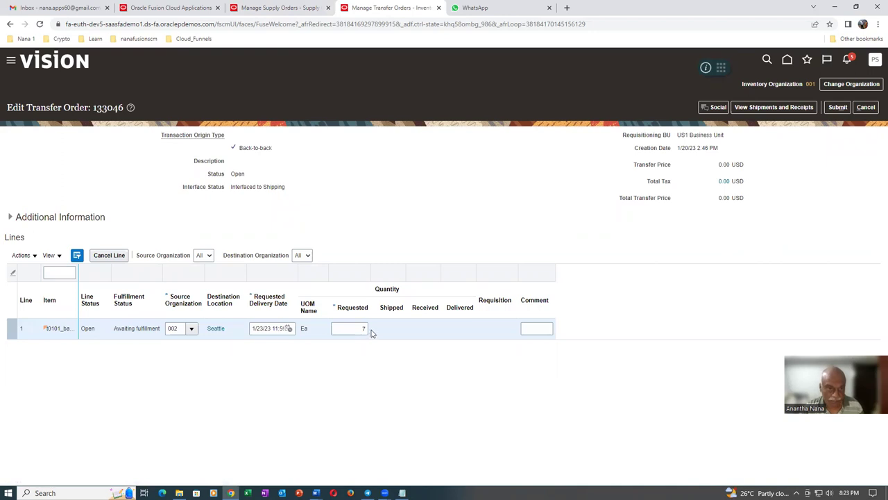
click(312, 11)
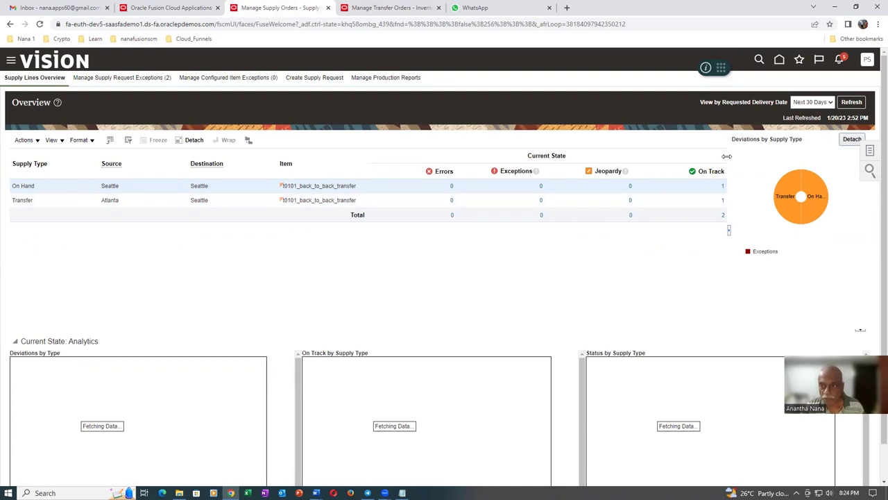
click(400, 8)
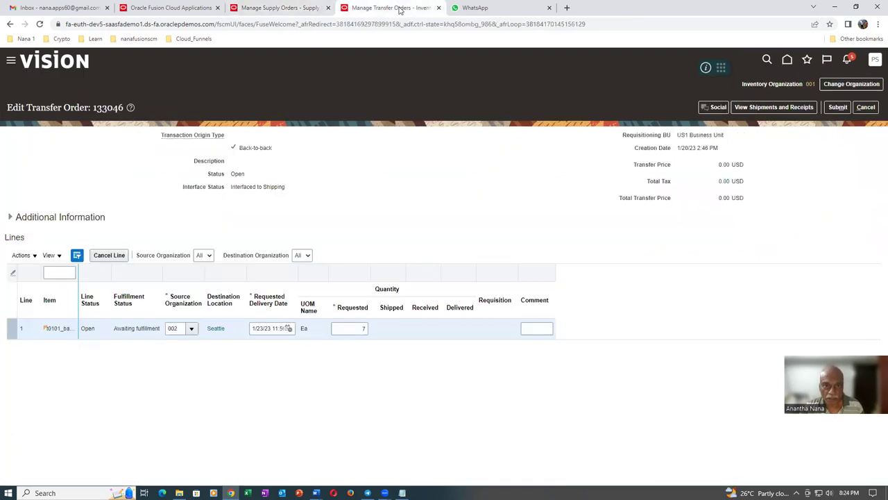
Duplicate the transfer order tab, close the supply orders tab, and open Manage Supply Lines
right_click(400, 8)
click(420, 73)
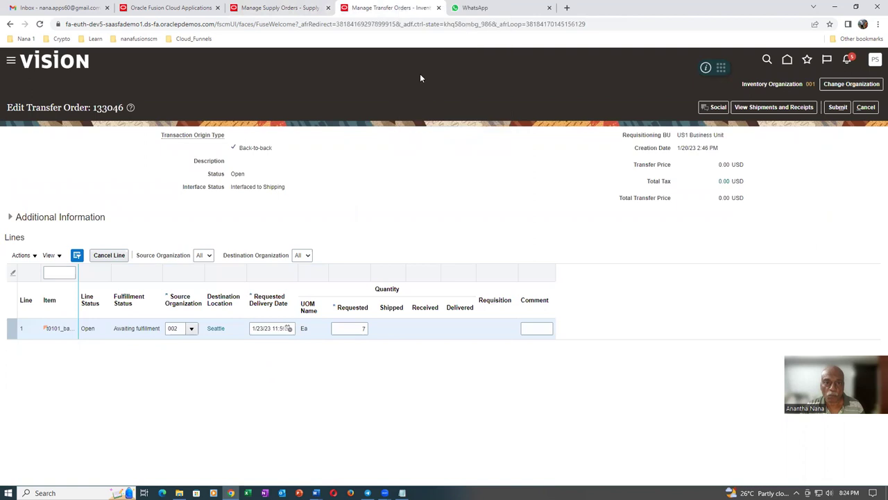
click(287, 8)
click(329, 8)
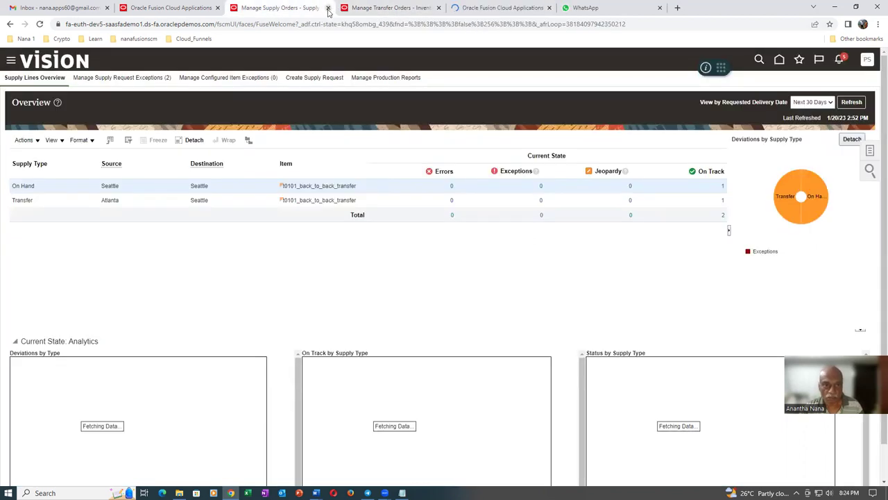
click(393, 10)
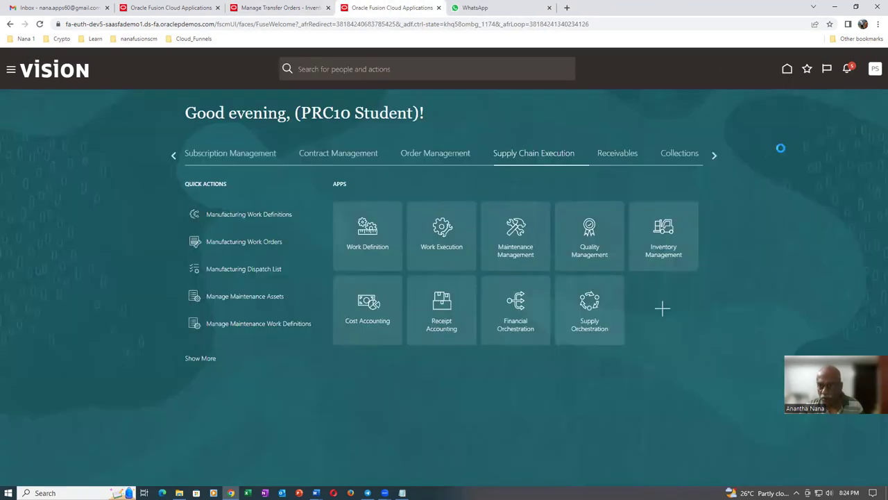
click(583, 326)
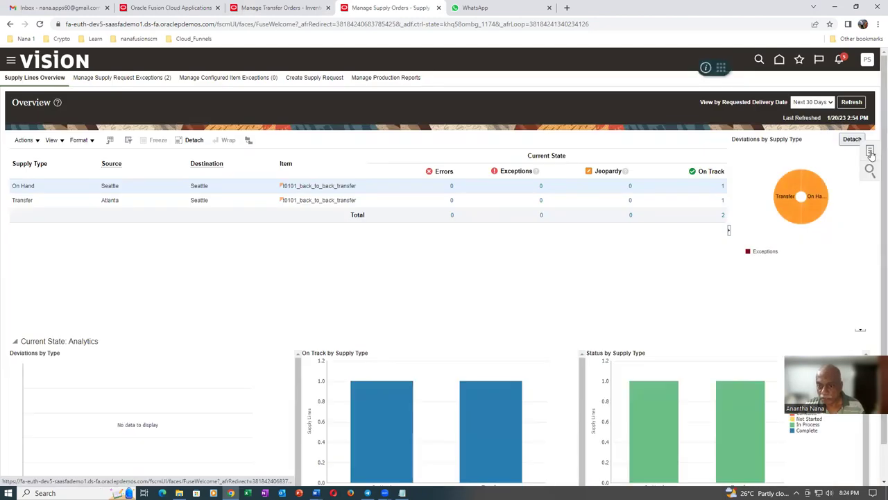
click(870, 152)
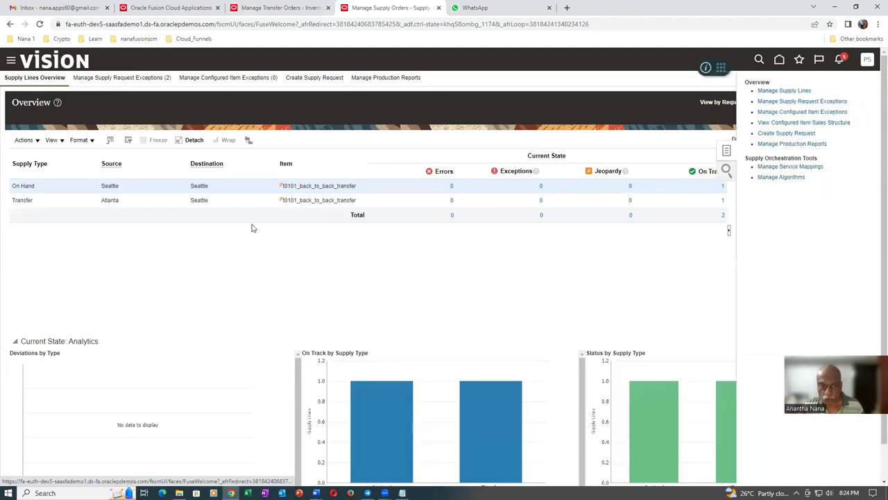
click(763, 90)
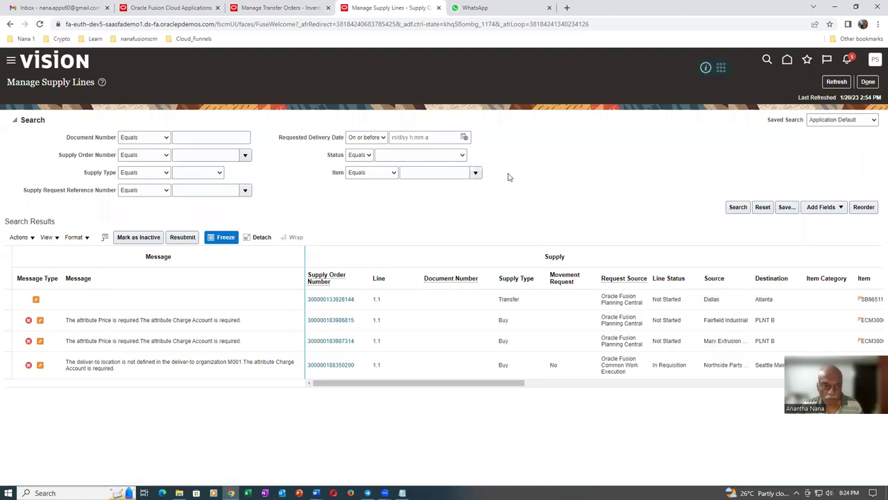
Search supply lines with Item starting with t0101 and open the on-hand line's supply order
click(361, 173)
click(382, 184)
click(419, 174)
text(t)
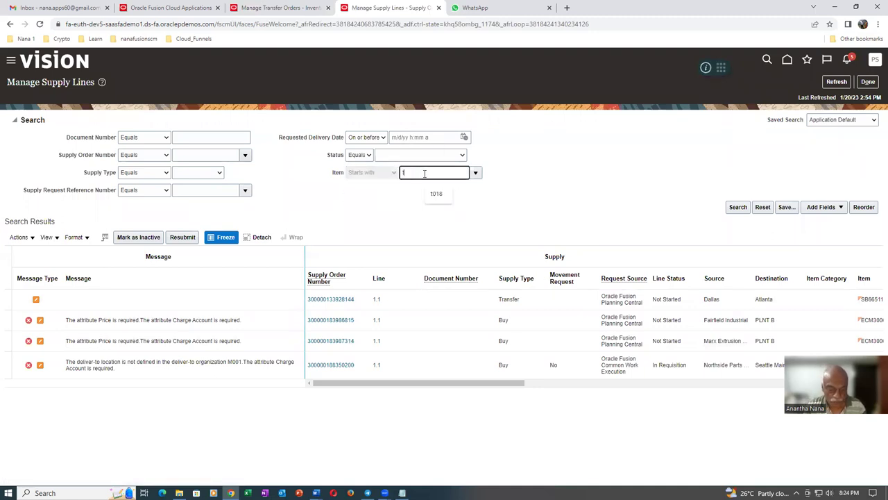
text(0101)
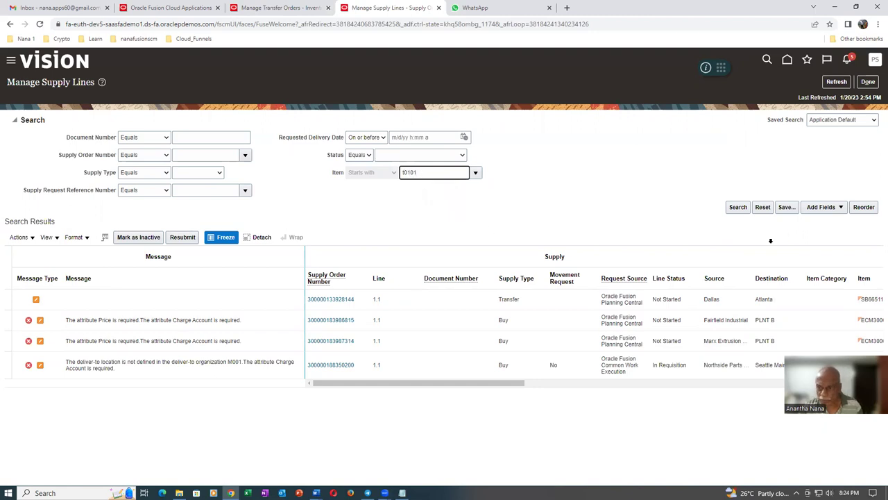
click(739, 209)
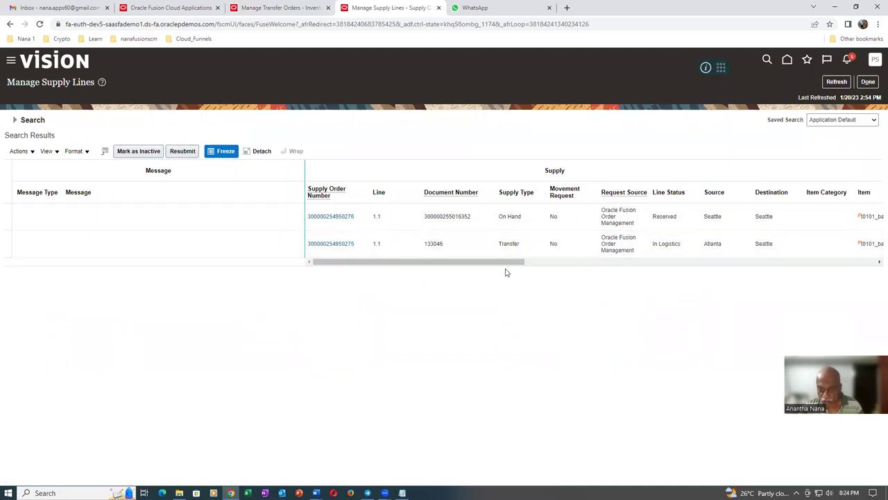
drag(506, 264, 612, 274)
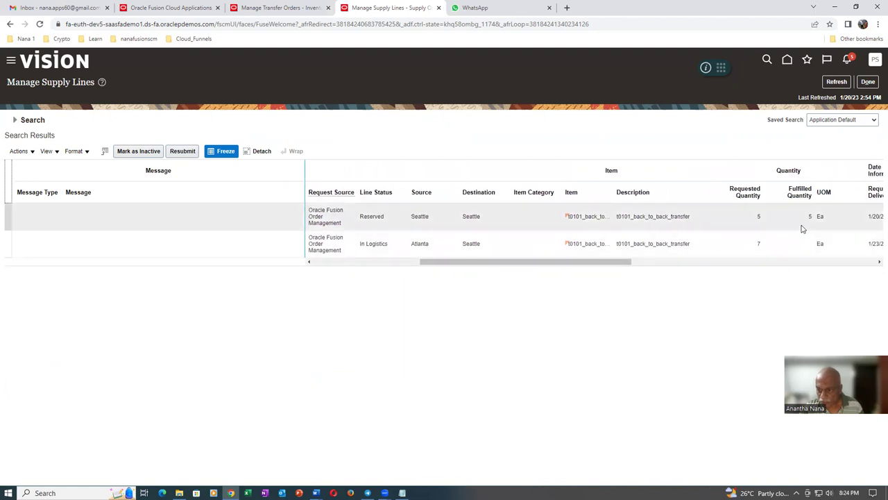
drag(618, 264, 471, 277)
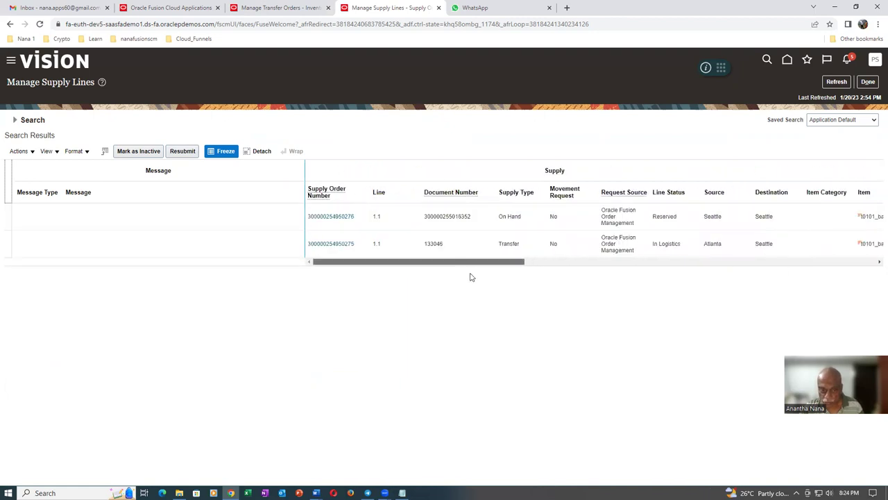
click(324, 216)
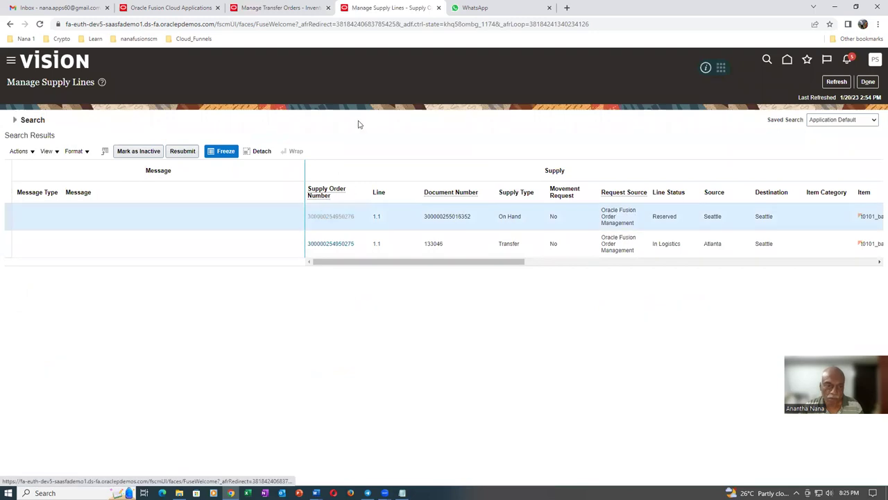
click(328, 217)
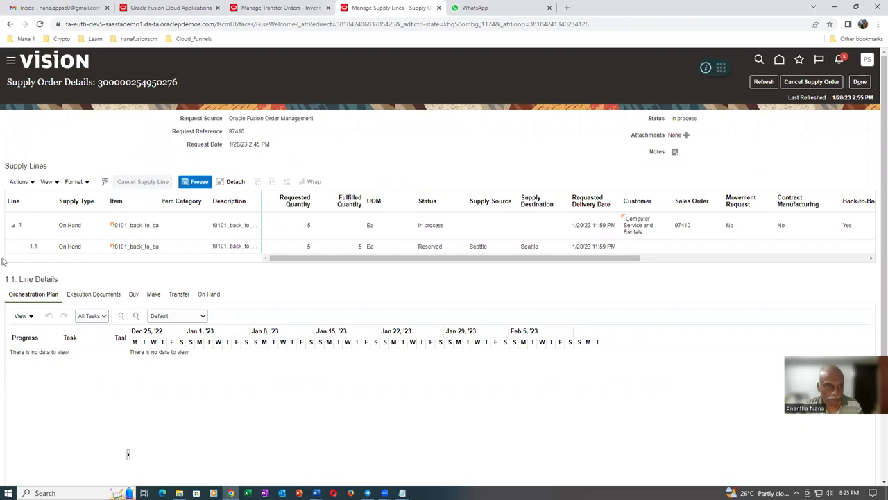
click(97, 246)
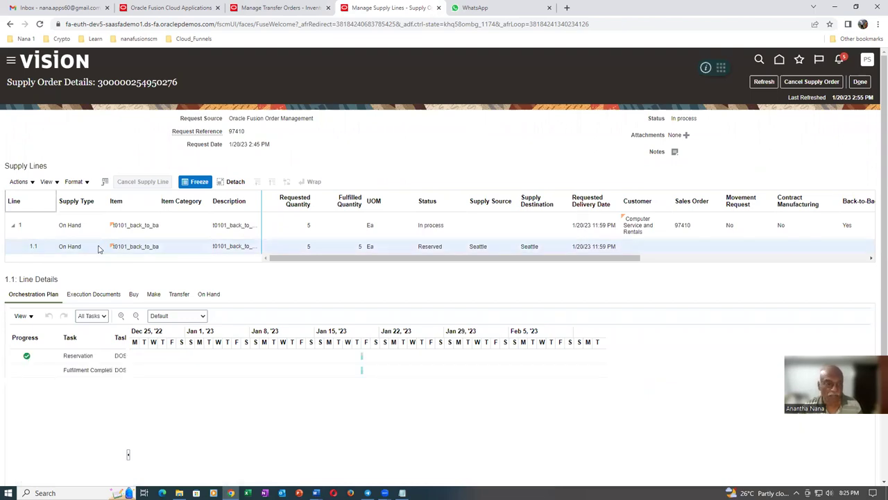
click(861, 82)
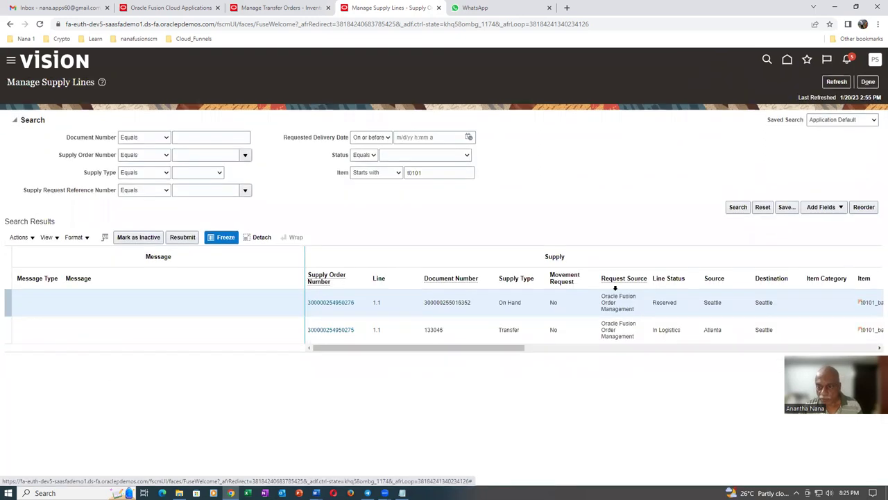
click(450, 331)
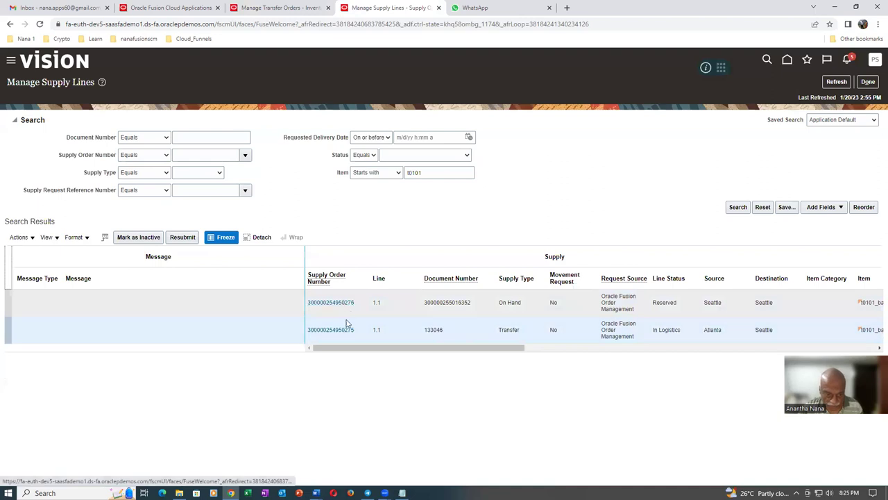
drag(363, 353, 331, 363)
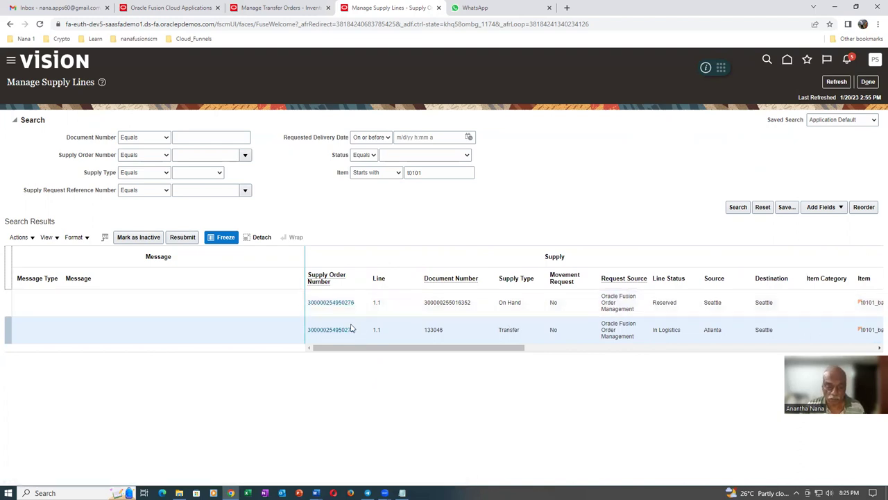
click(346, 330)
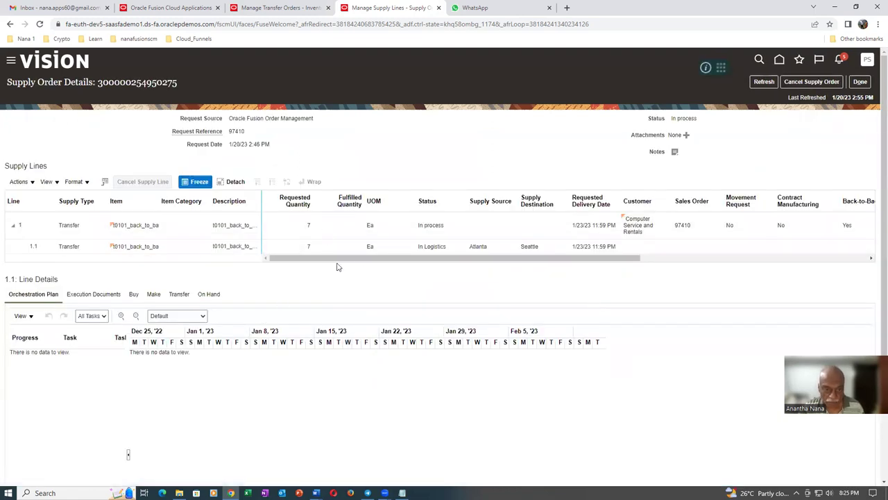
Review line 1.1's tasks, list its execution documents, and open transfer order 133046
click(88, 248)
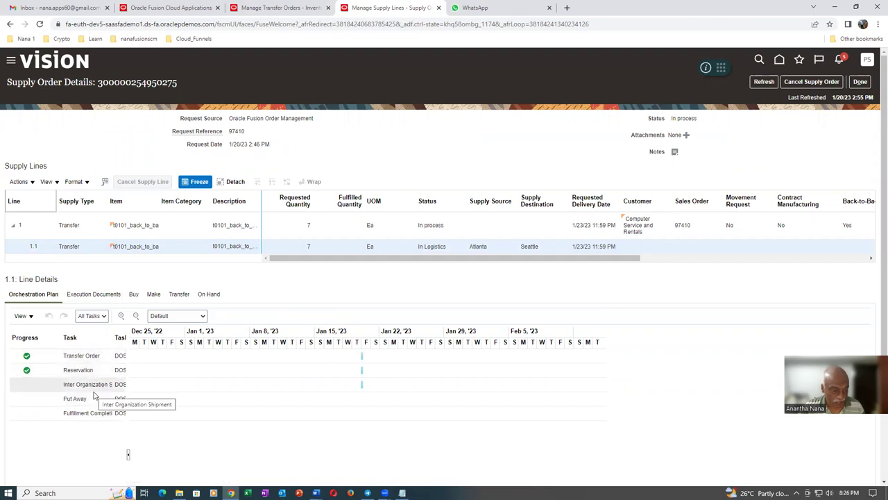
drag(113, 338, 137, 338)
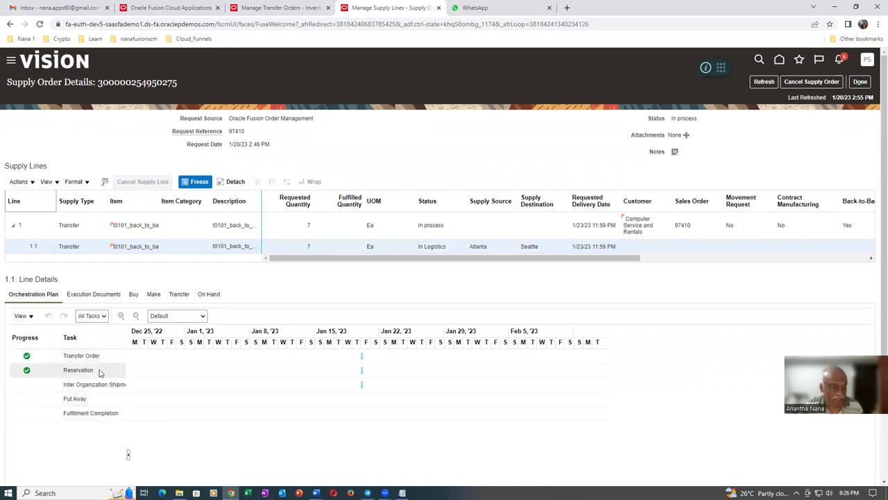
click(103, 295)
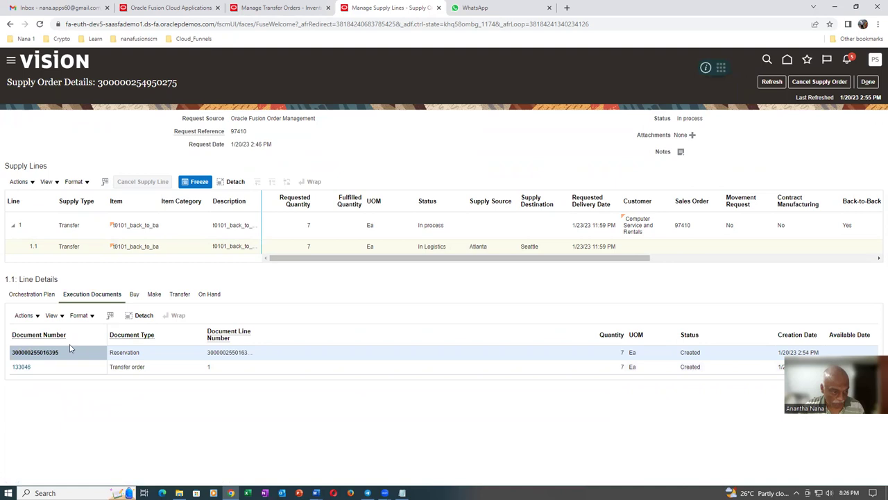
click(24, 367)
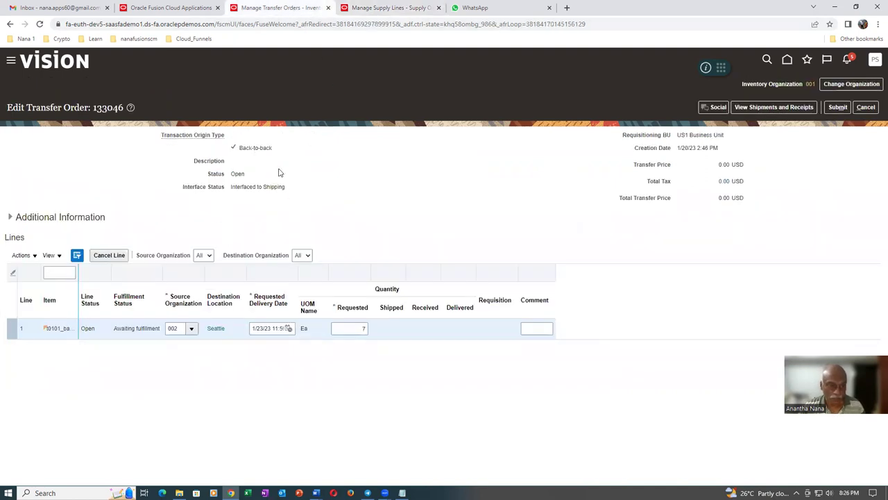
Check that transfer order 133046 has no shipments or receipts, then return to the Manage Supply Lines tab
drag(93, 102, 123, 107)
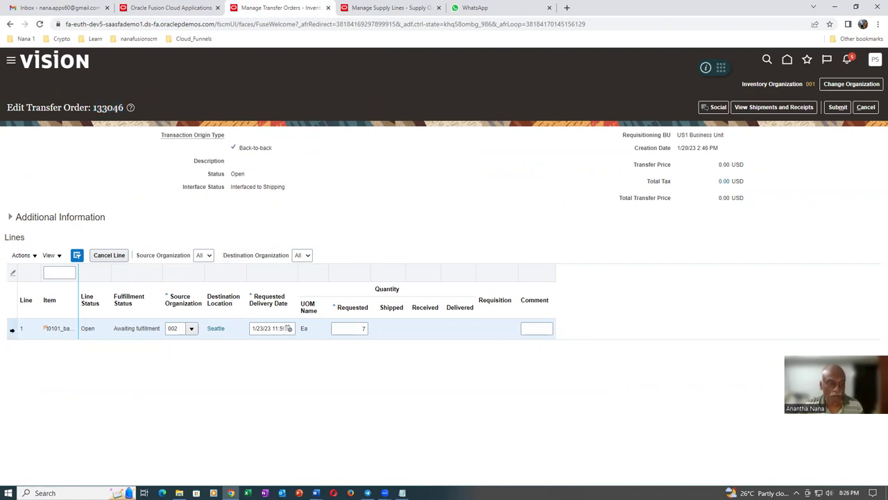
click(779, 108)
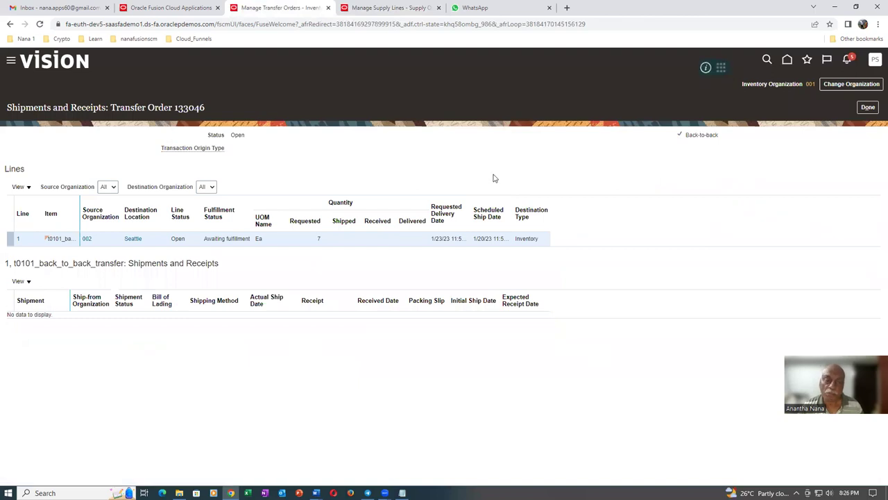
click(389, 10)
right_click(390, 12)
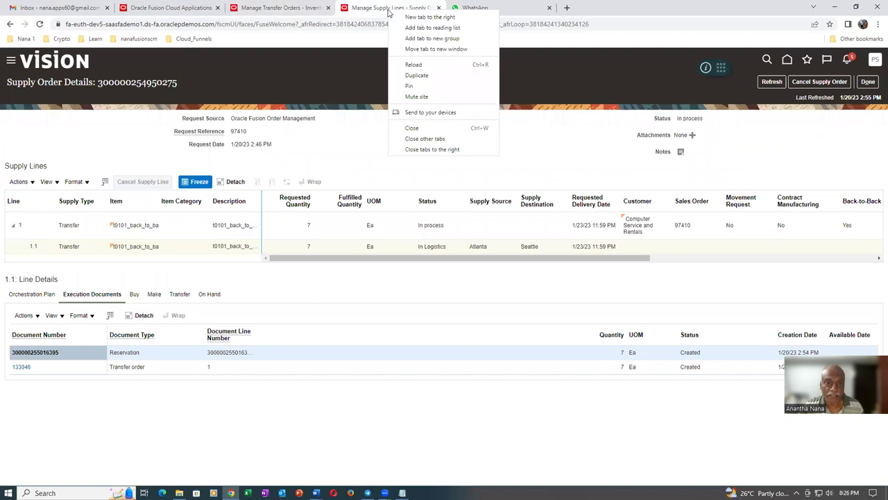
In a duplicated tab, open Inventory Management's Shipments task Manage Shipment Lines for organization 001
click(410, 76)
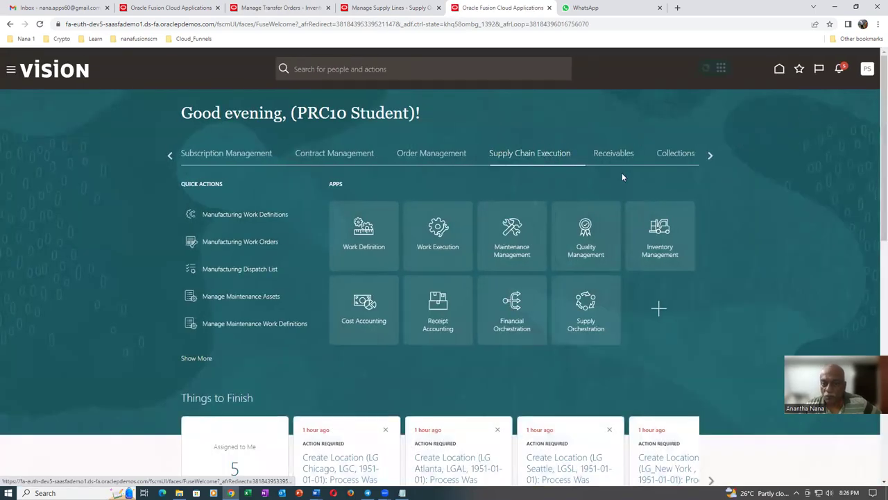
click(671, 256)
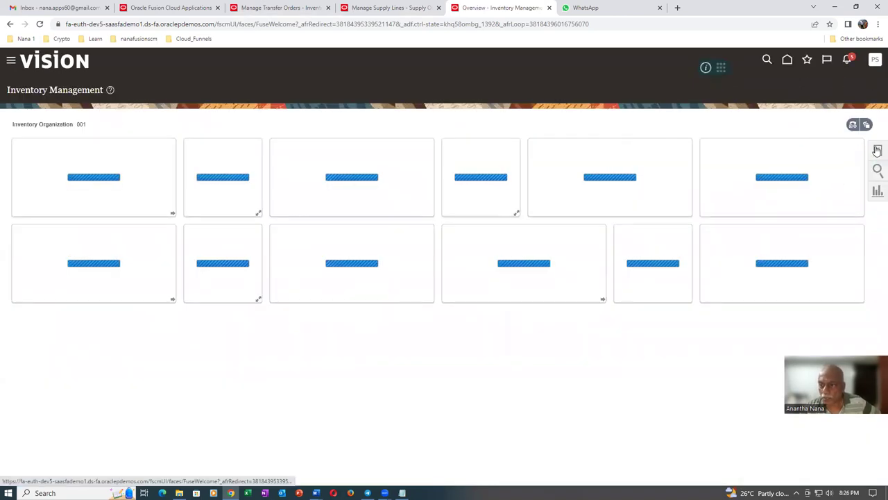
click(878, 151)
click(797, 85)
click(792, 106)
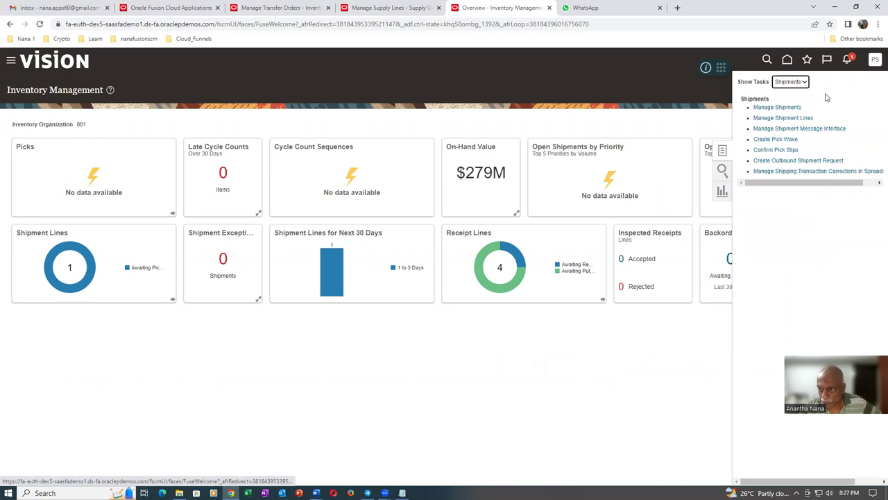
click(795, 118)
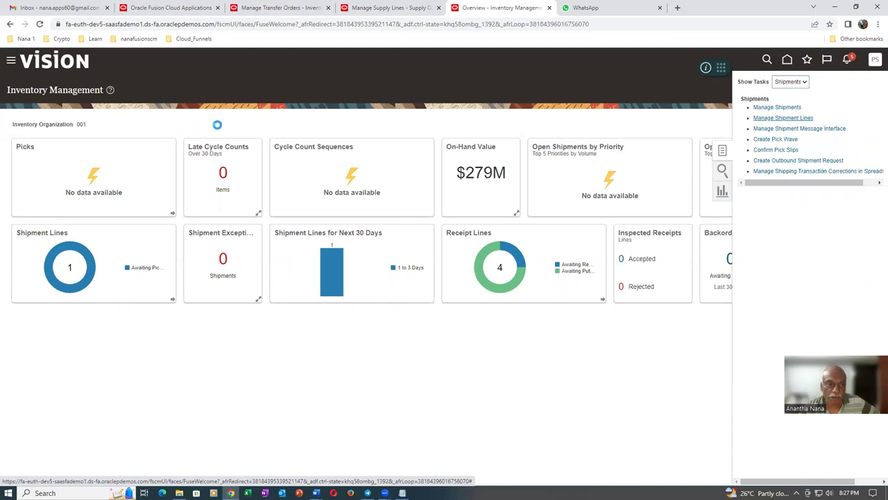
key(alt+Tab)
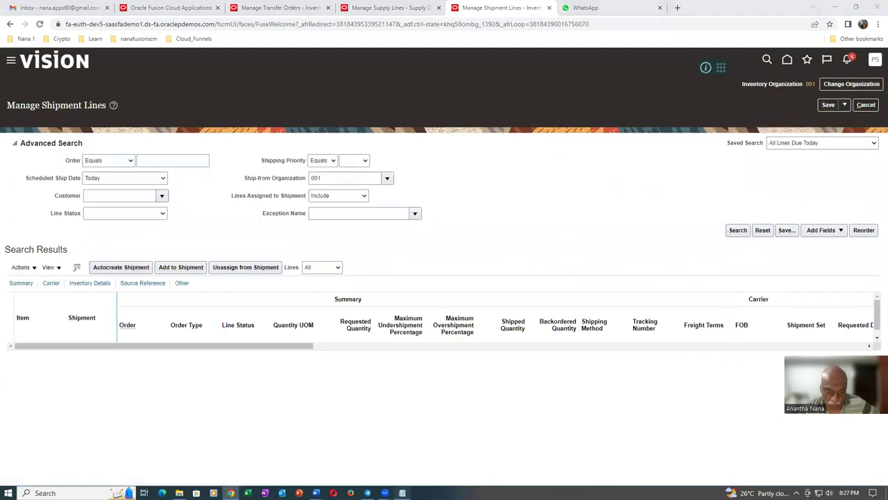
Search order 97410's lines with Scheduled Ship Date Before, and autocreate a shipment for the 5 Ea line
click(172, 160)
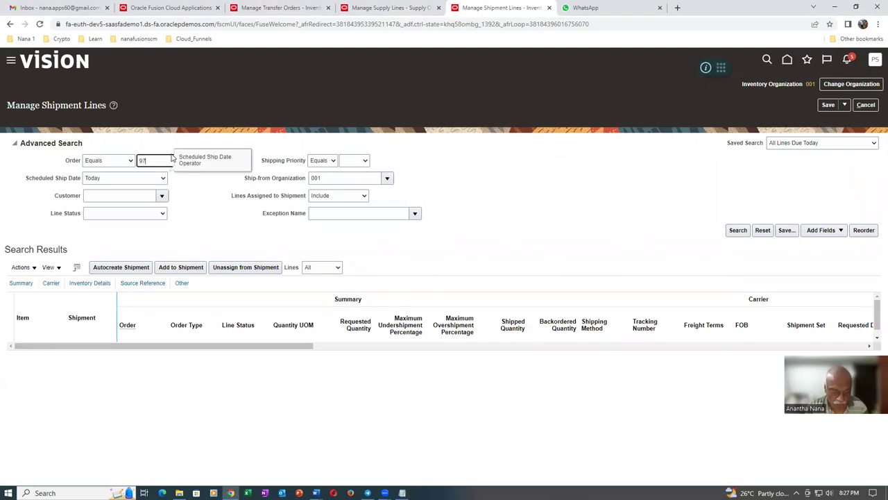
text(97410)
key(Tab)
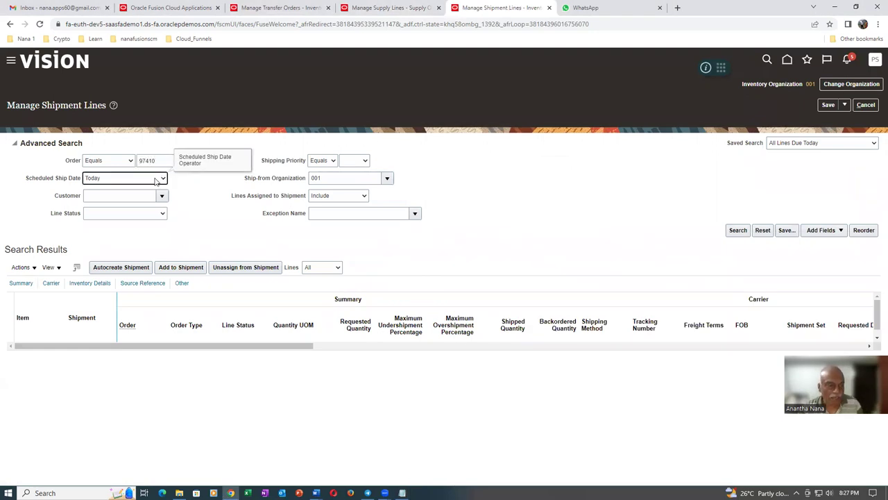
click(153, 179)
click(152, 189)
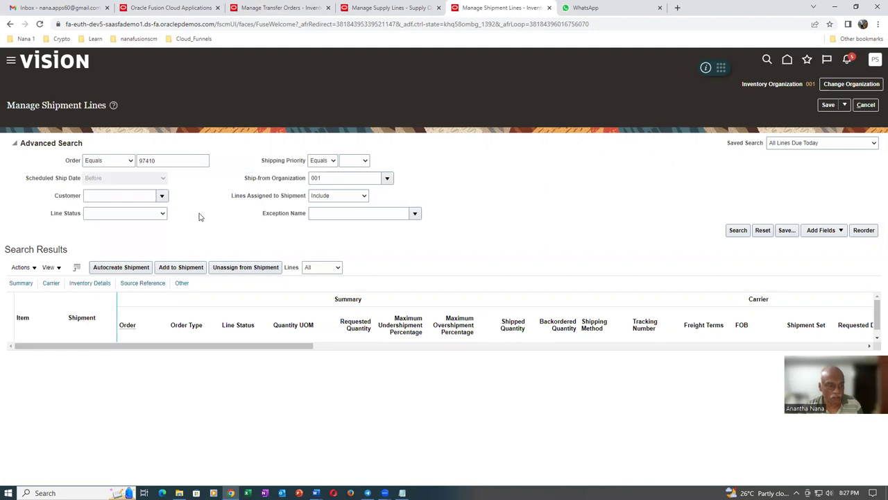
click(741, 231)
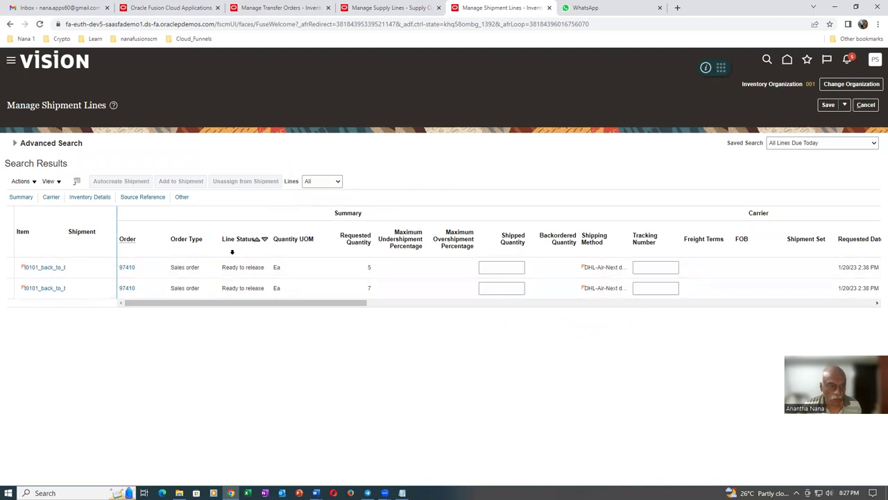
click(306, 273)
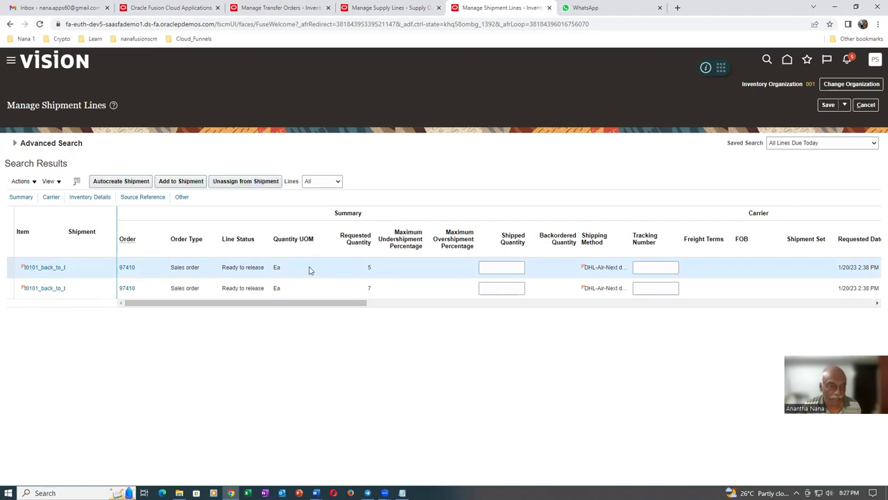
click(118, 182)
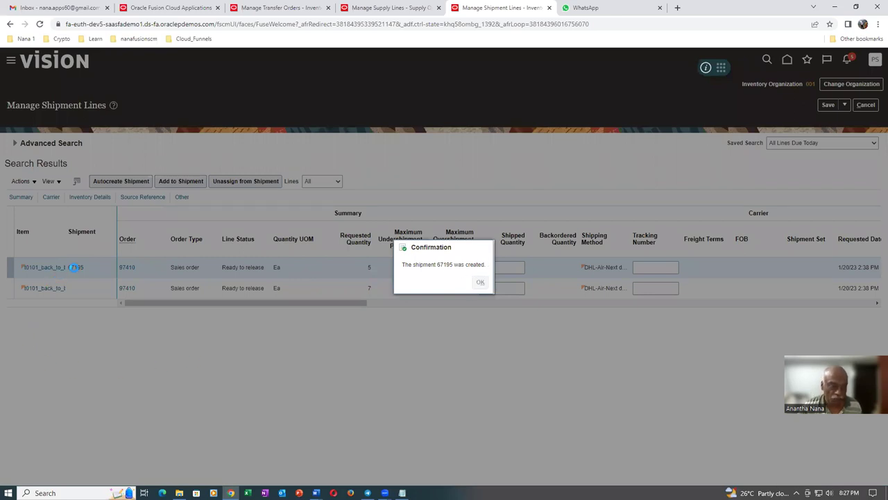
Dismiss the shipment 67195 created confirmation and bring up the shipment's actions
key(Return)
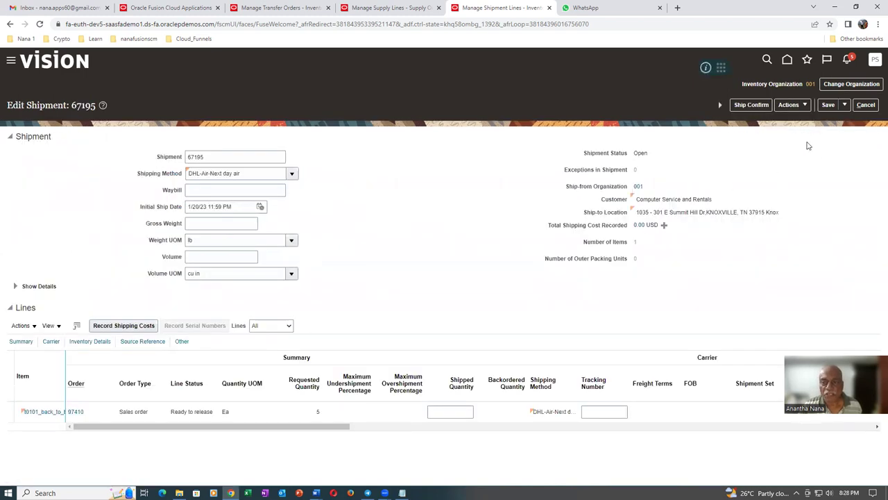
click(792, 105)
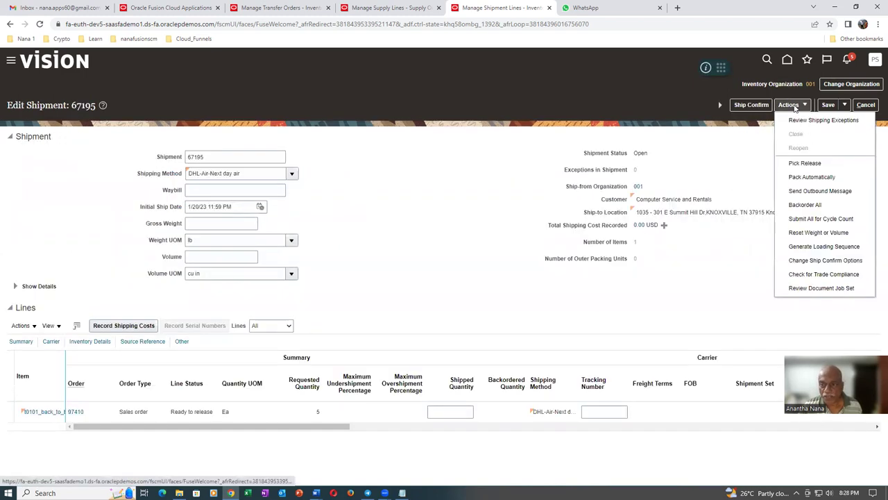
Pick release shipment 67195, confirm, and Save and Close back to the shipment lines
click(805, 163)
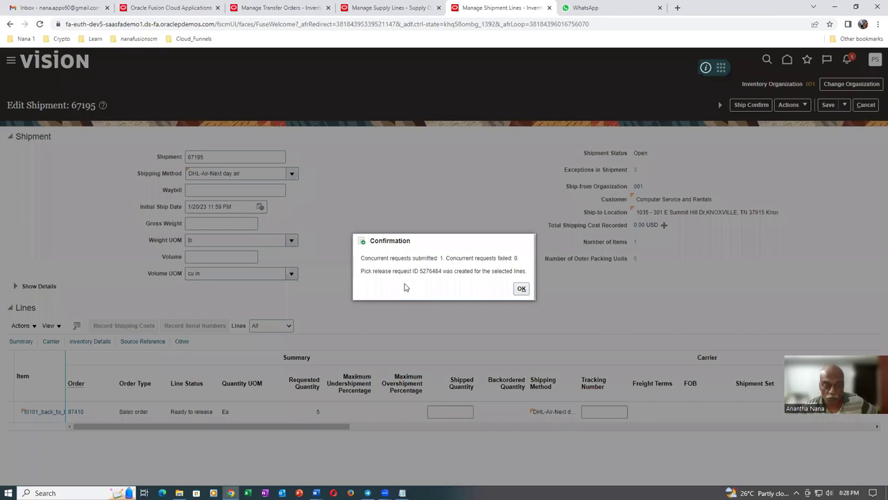
click(522, 288)
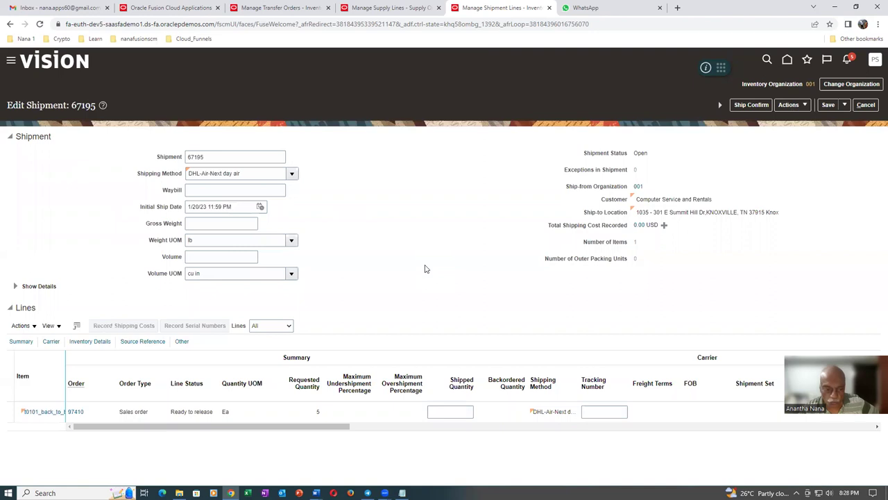
click(846, 108)
click(850, 121)
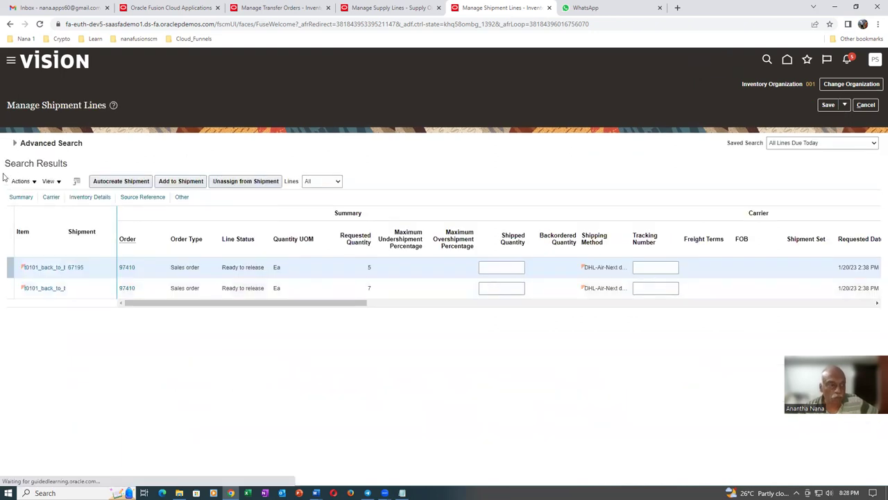
click(16, 145)
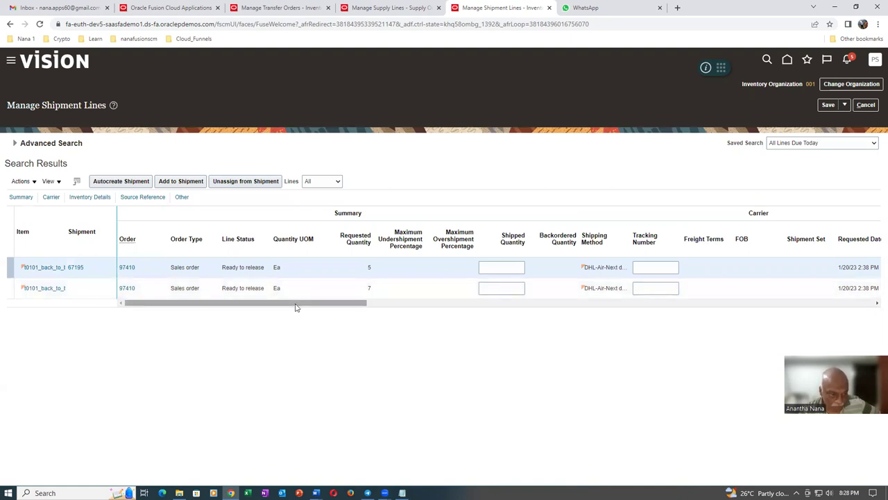
Add order 97410's 7 Ea line to shipment 67195, then bring up shipment 67195 for editing
click(302, 288)
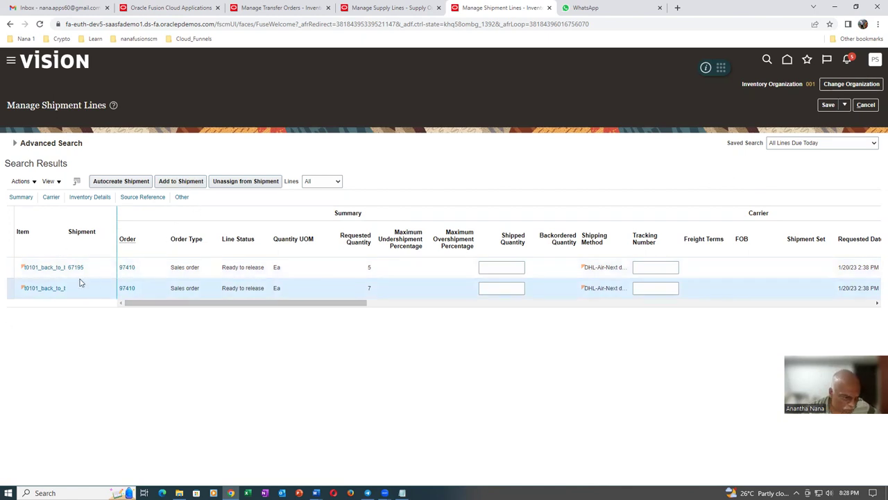
click(179, 184)
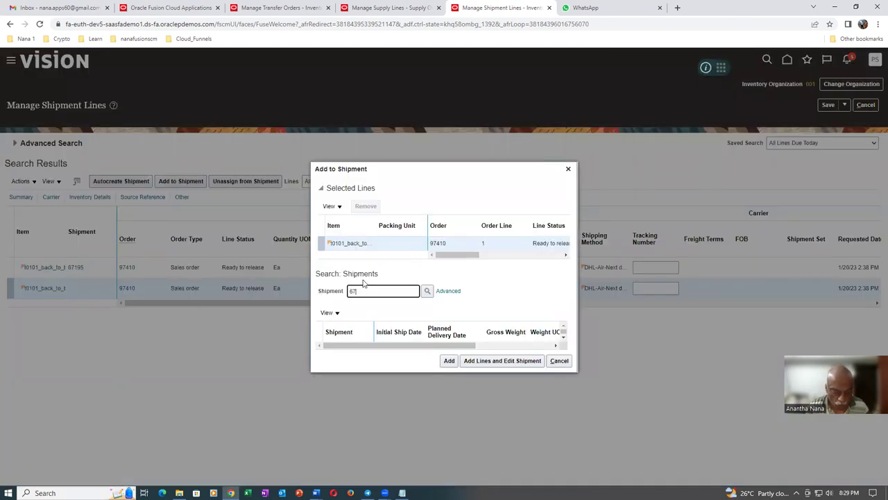
key(Tab)
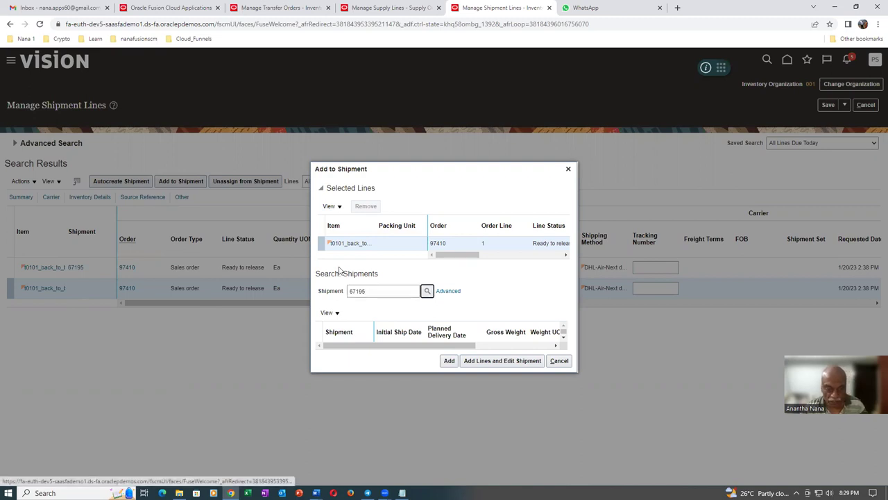
click(428, 291)
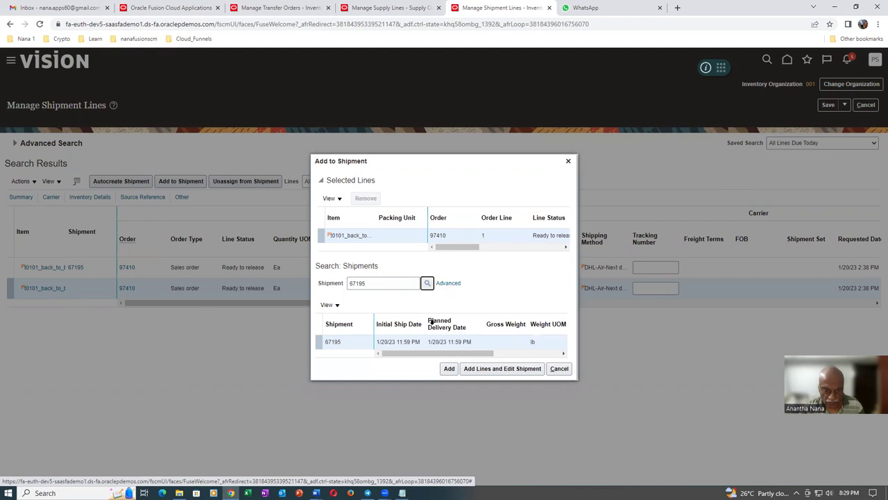
click(354, 342)
click(449, 369)
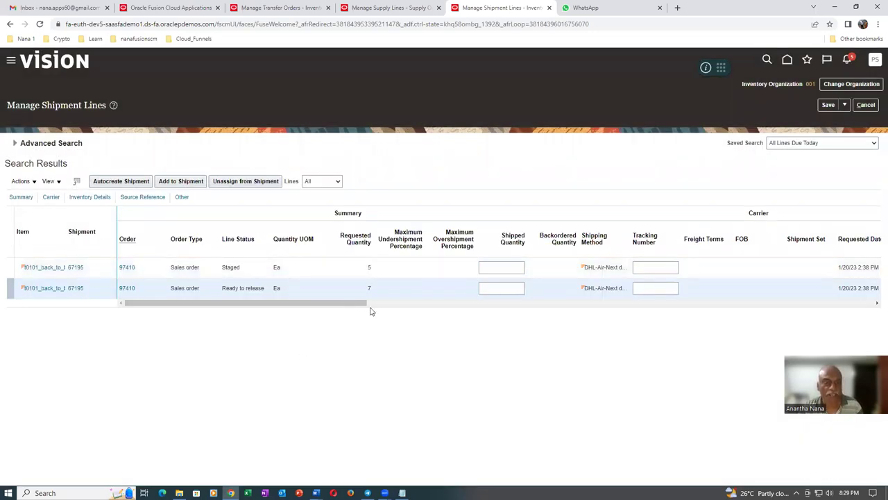
click(76, 267)
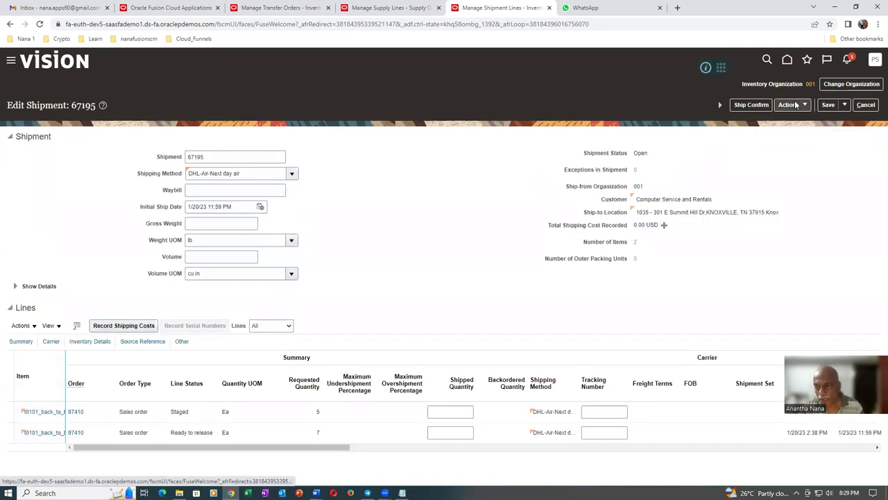
Pick release shipment 67195's lines again and Save and Close, leaving the 7 Ea line Backordered
click(796, 105)
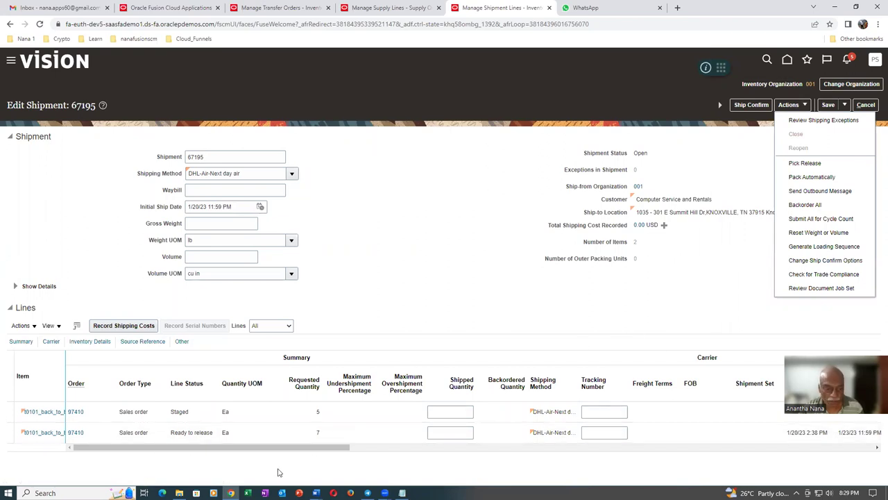
click(271, 411)
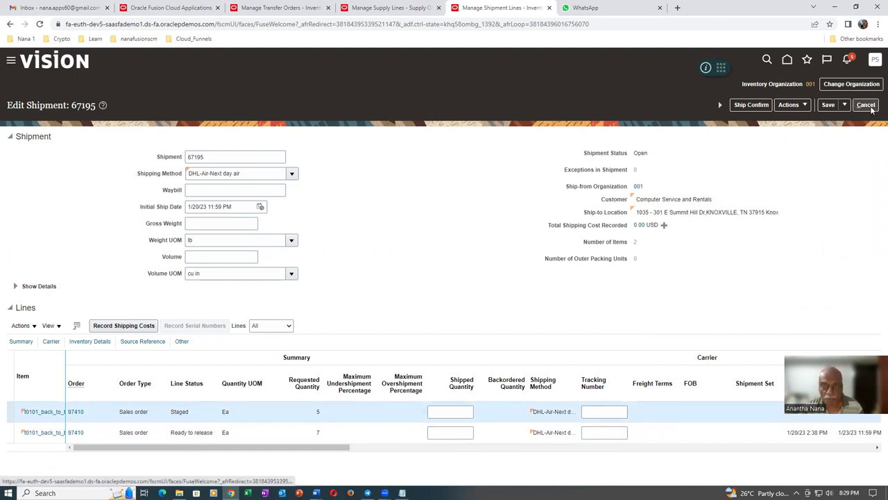
click(788, 109)
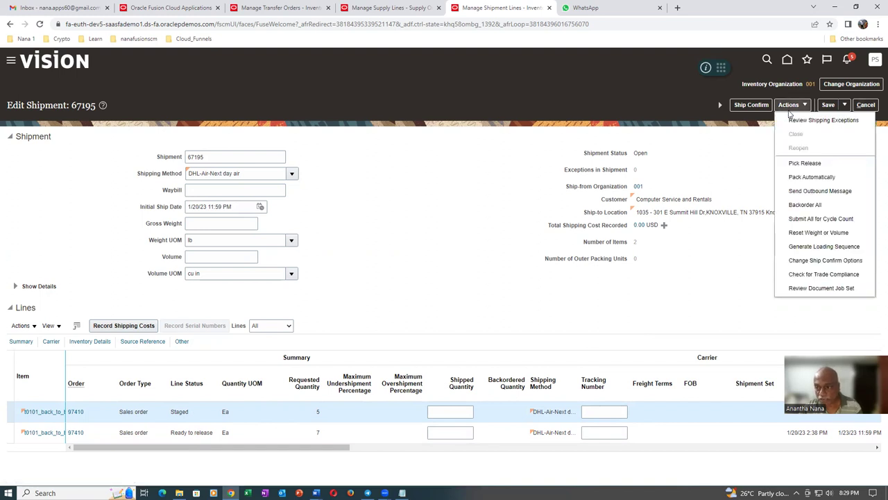
click(805, 163)
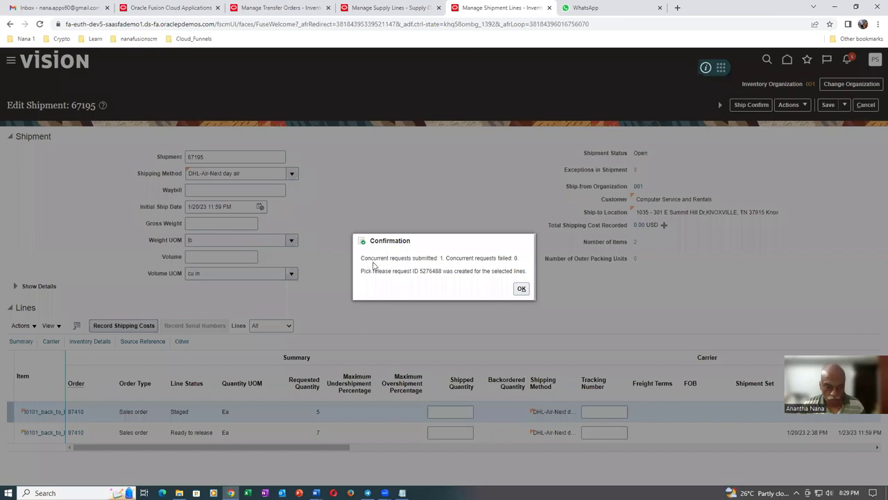
click(522, 289)
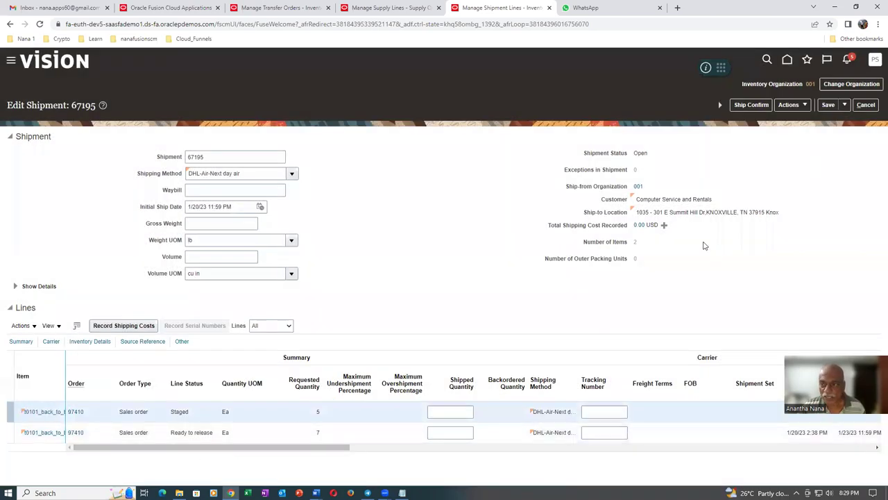
click(845, 104)
click(847, 121)
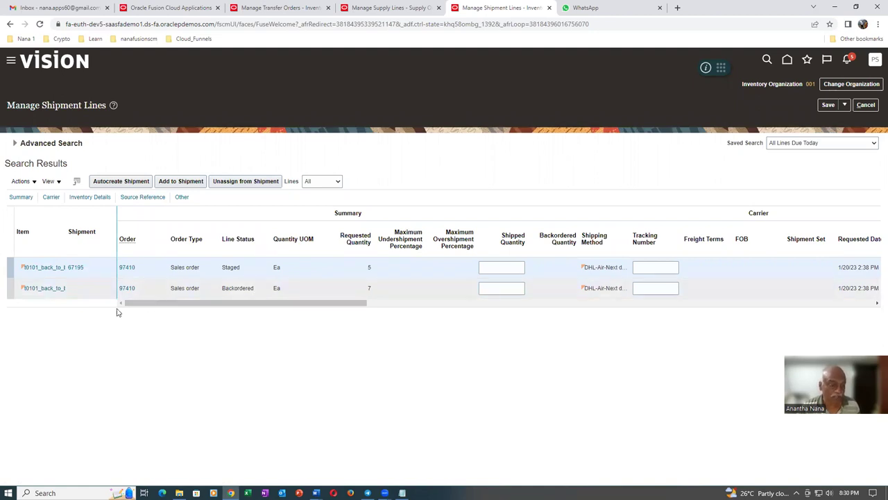
Ship confirm shipment 67195, answering Yes to the weight and volume warning
click(76, 268)
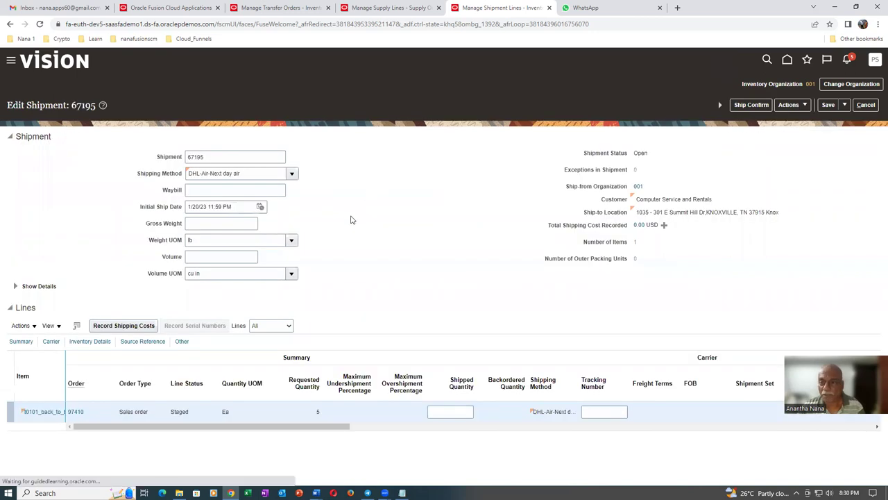
click(764, 106)
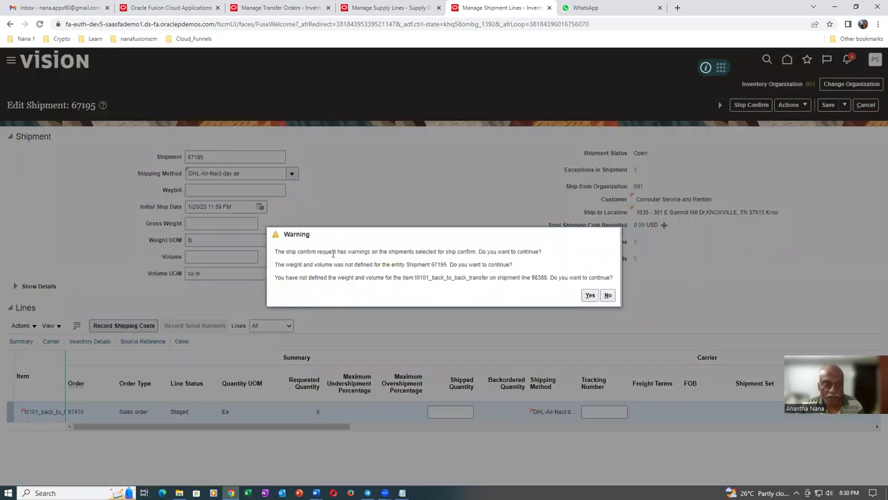
drag(299, 267, 374, 278)
click(587, 296)
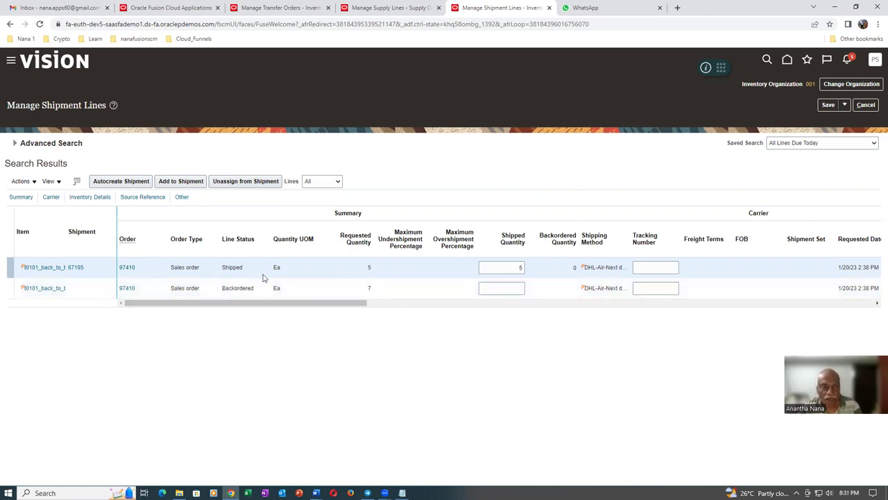
Duplicate the browser tab and reach Monitor Processes via Favorites and Recent Items
right_click(514, 13)
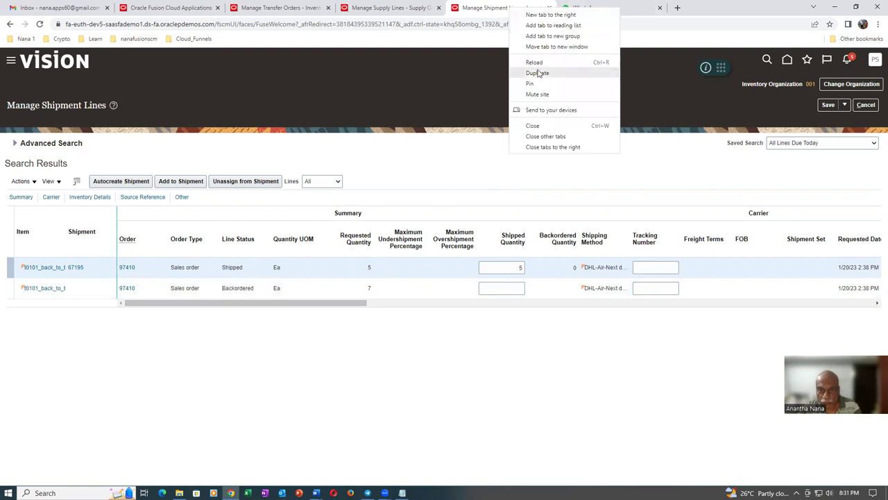
click(537, 73)
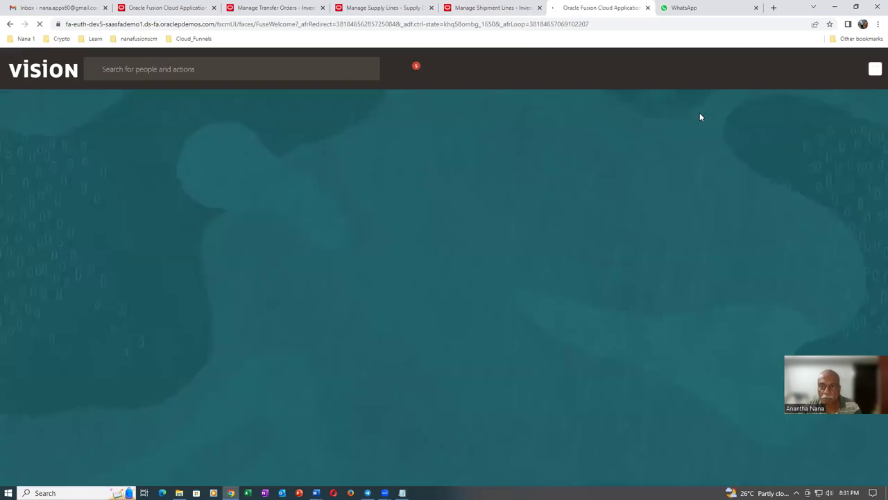
click(799, 68)
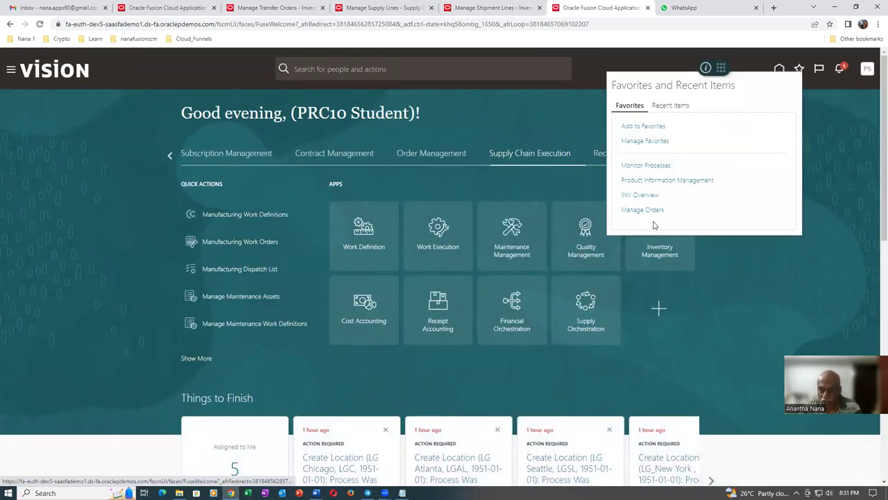
click(645, 167)
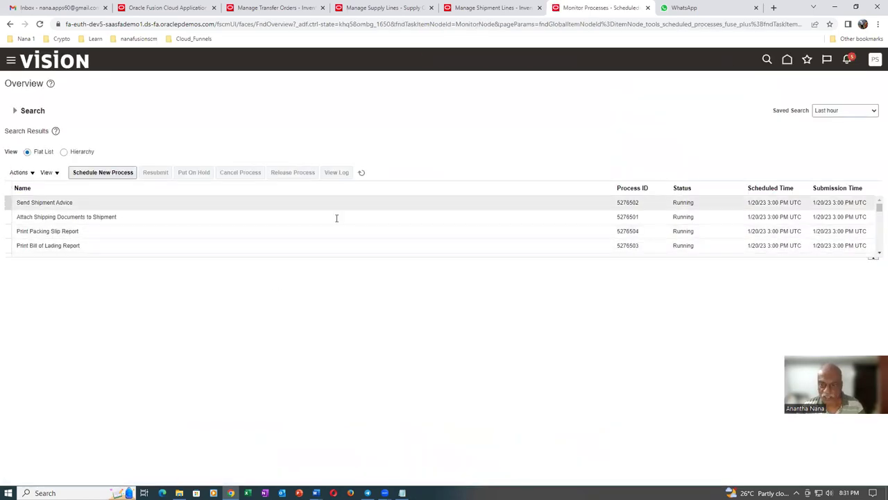
Enlarge the process list, inspect Send Shipment Advice, and refresh the process statuses repeatedly
drag(323, 258, 337, 308)
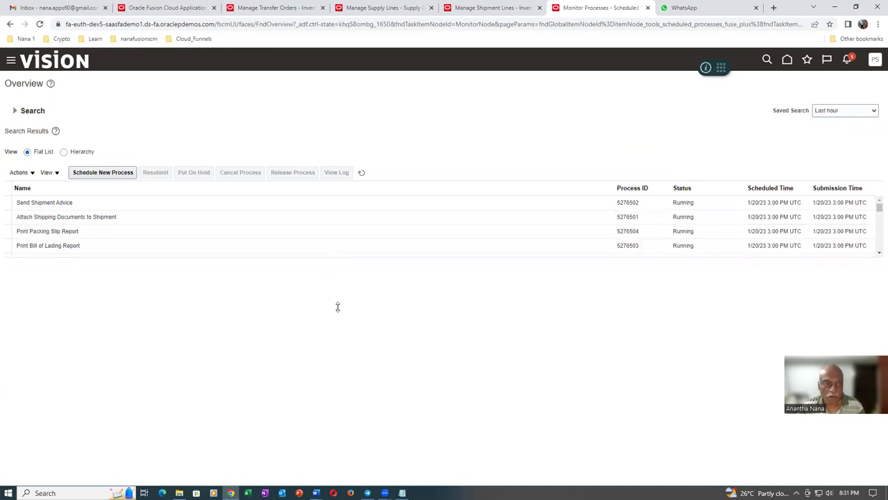
click(432, 202)
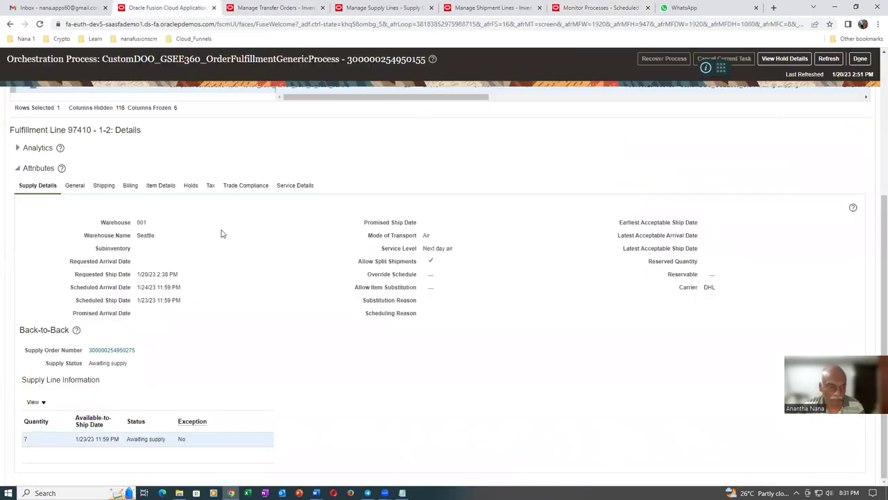
scroll(226, 232, up, 3)
scroll(230, 224, up, 3)
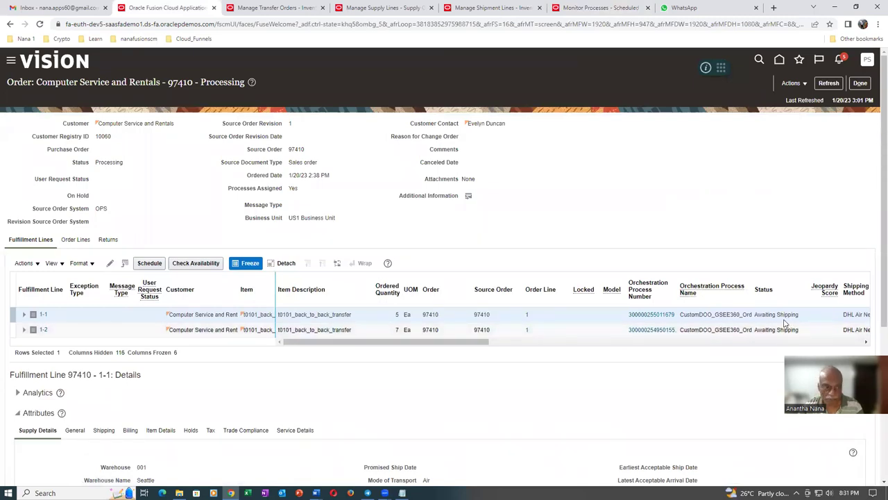
click(598, 8)
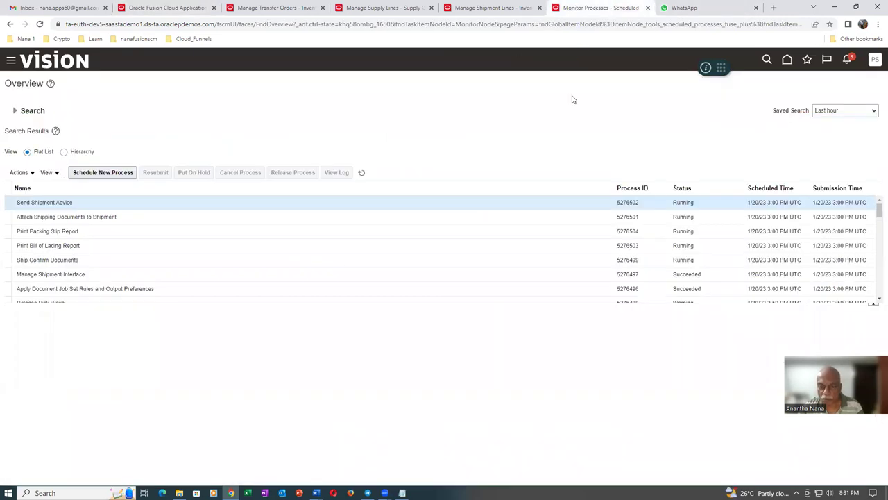
click(361, 173)
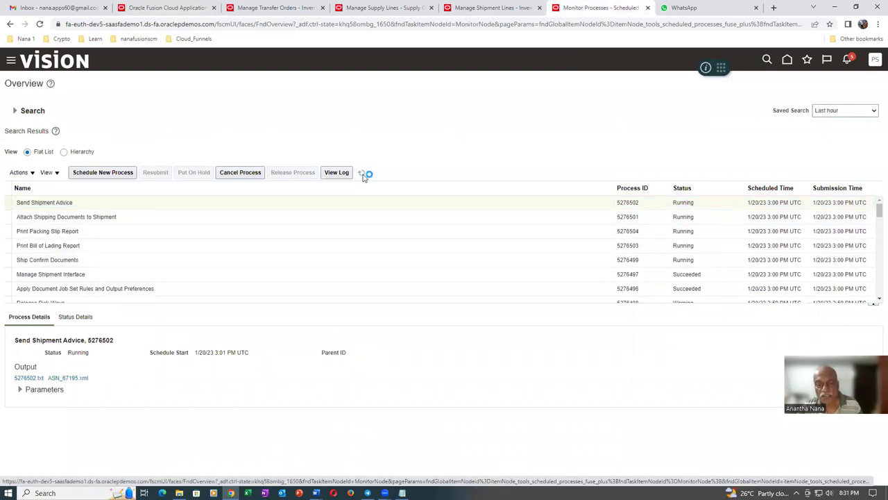
click(361, 173)
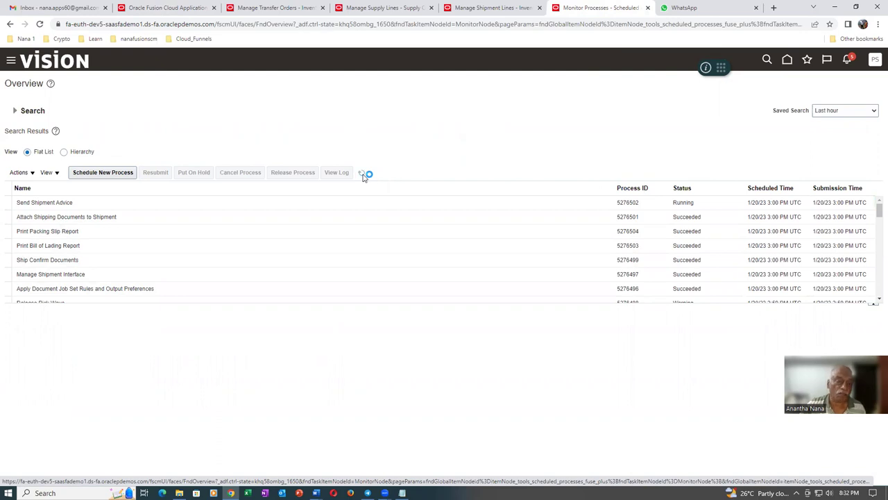
click(361, 174)
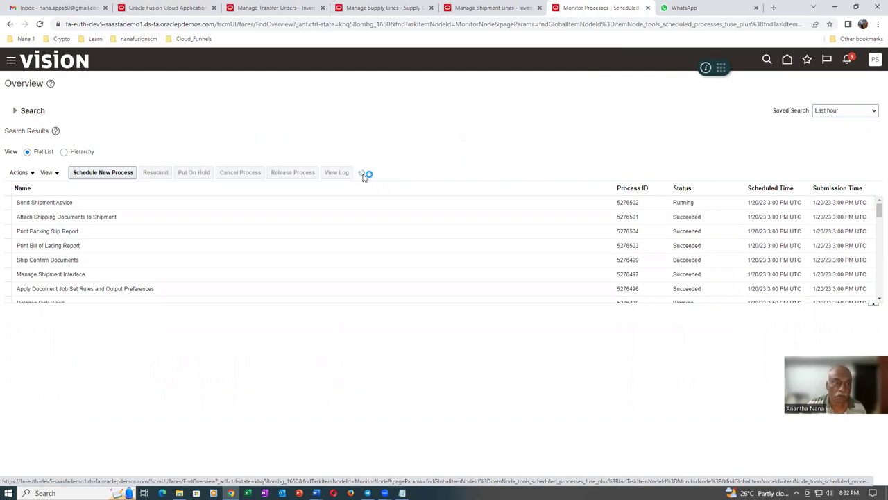
Reload sales order 97410, keep refreshing until every process reads Succeeded, then return to the order
click(156, 10)
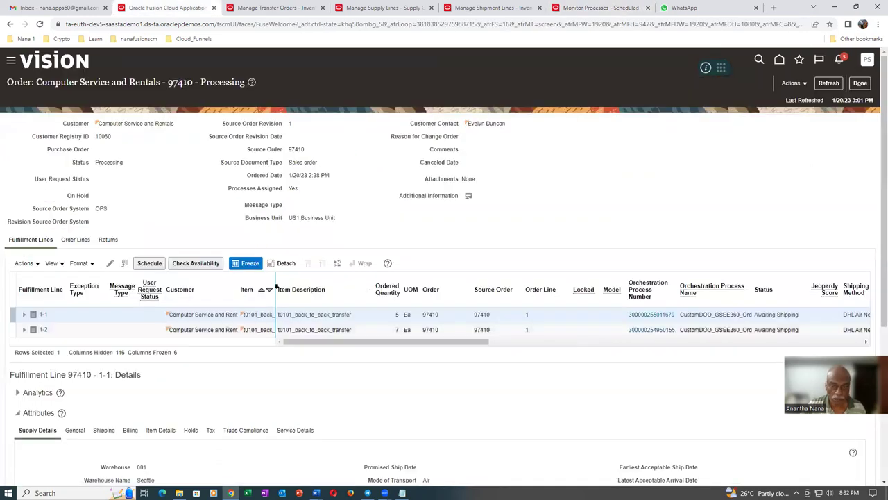
click(828, 82)
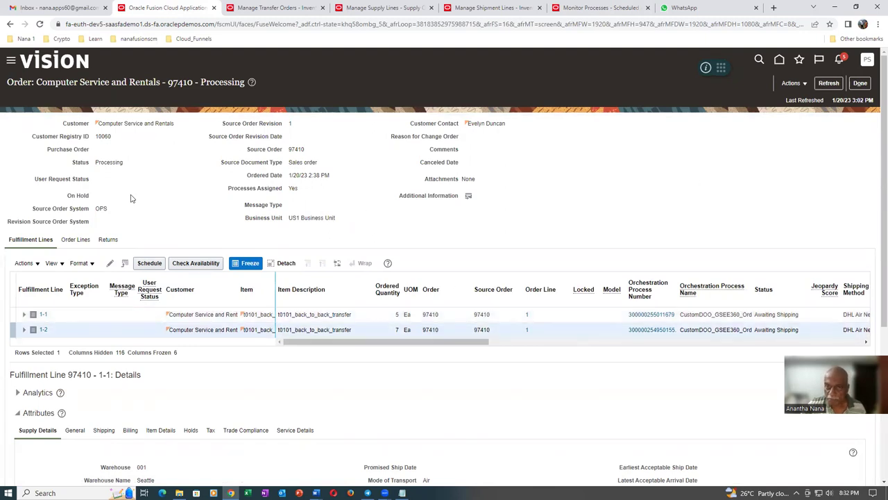
click(598, 8)
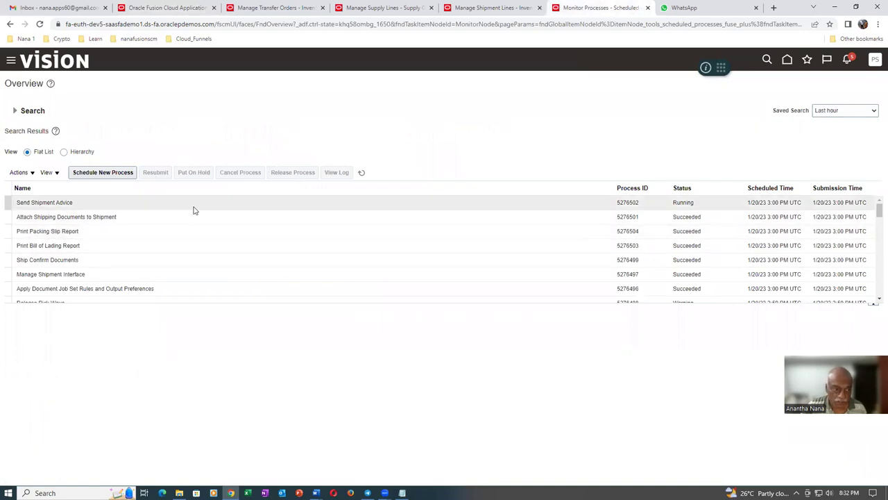
click(362, 173)
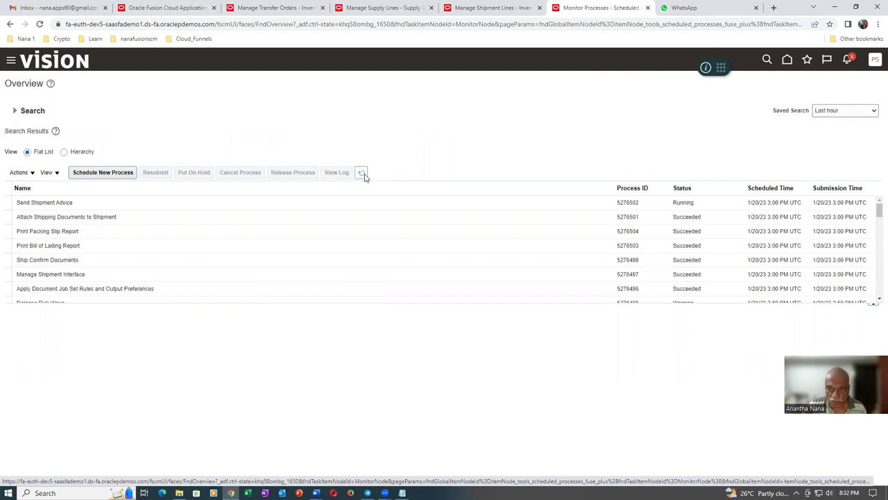
click(362, 173)
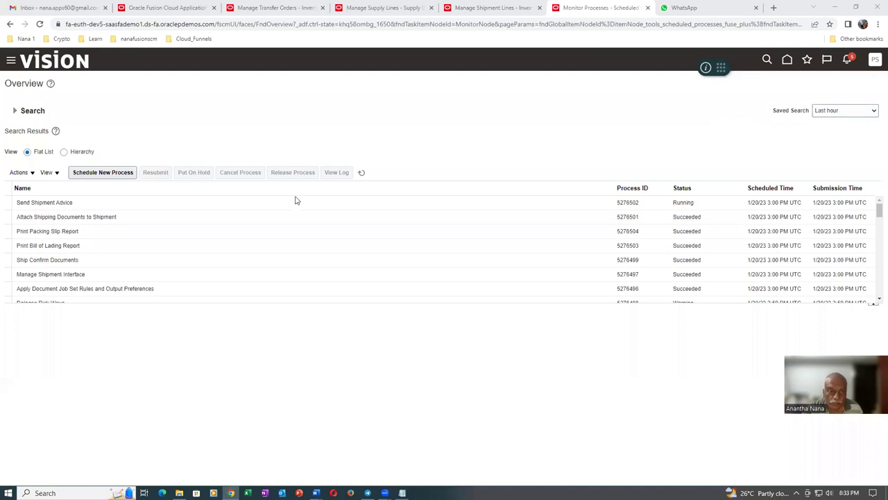
click(72, 202)
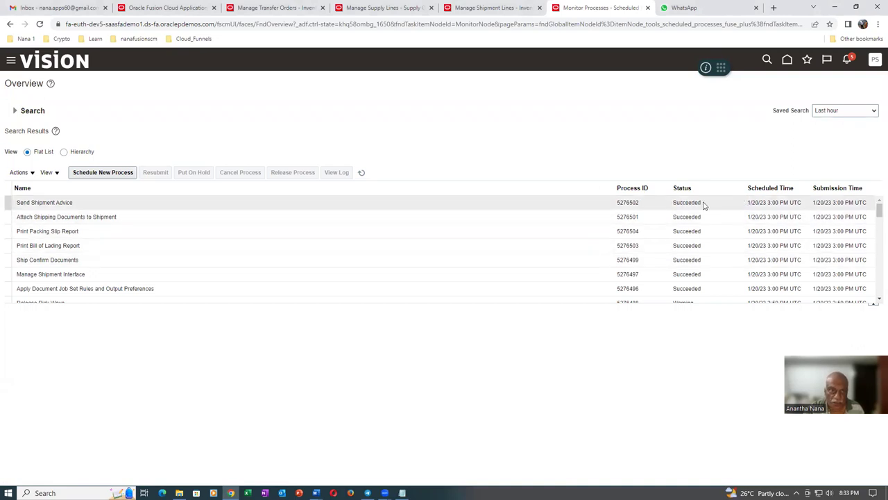
click(171, 7)
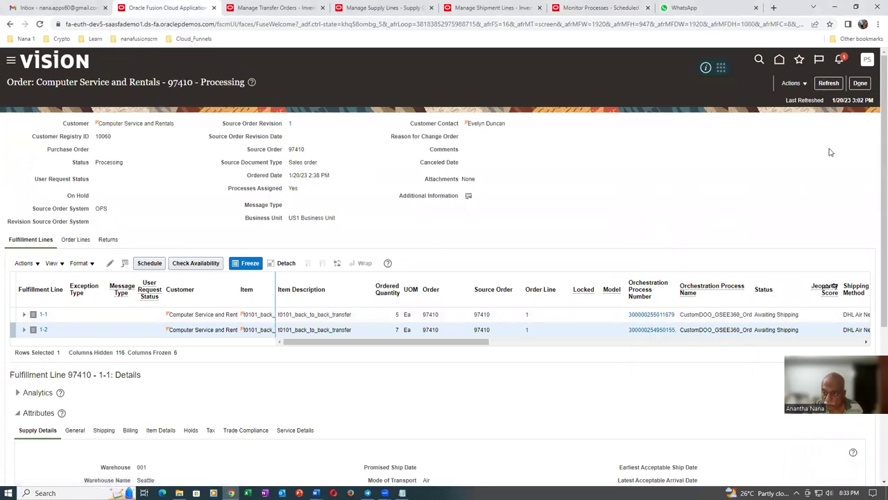
click(828, 83)
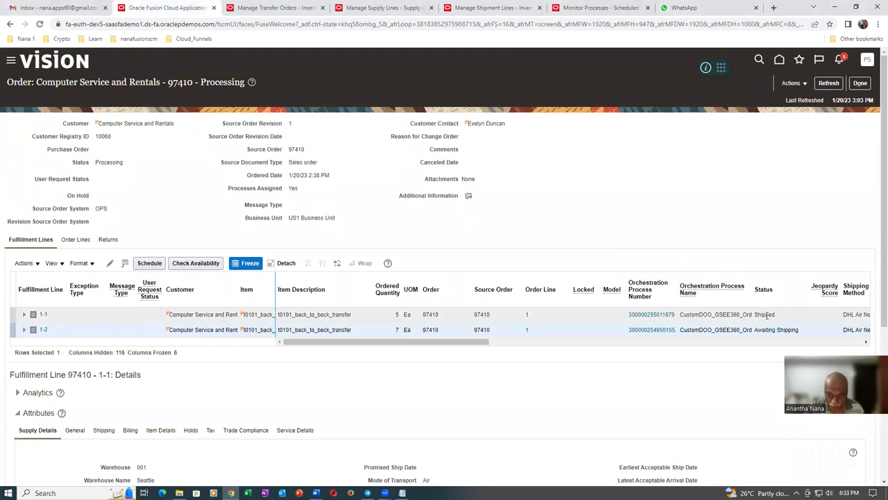
click(135, 312)
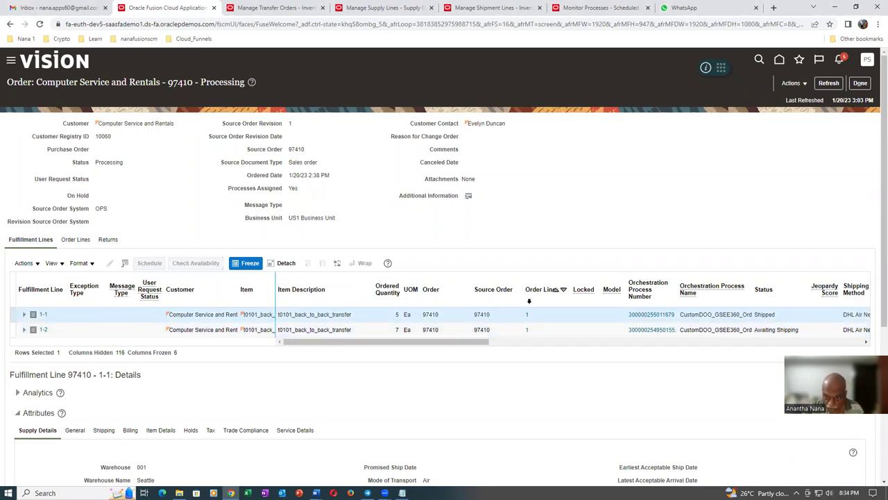
click(655, 314)
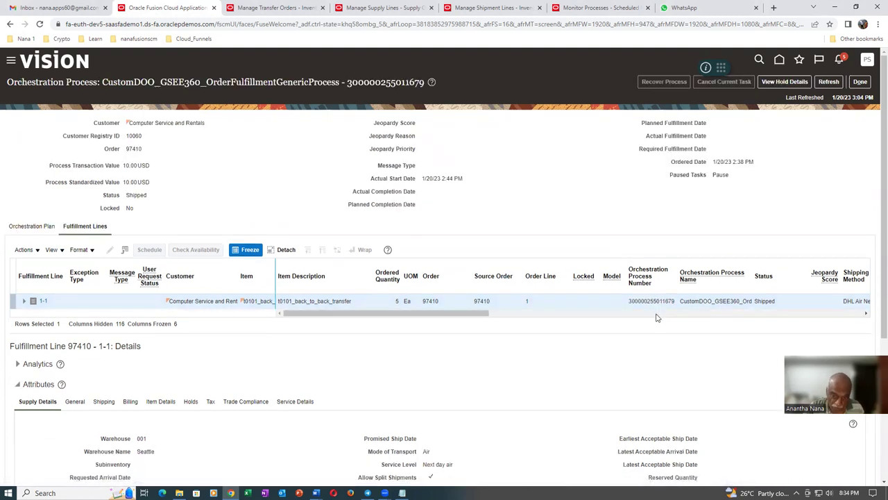
click(29, 226)
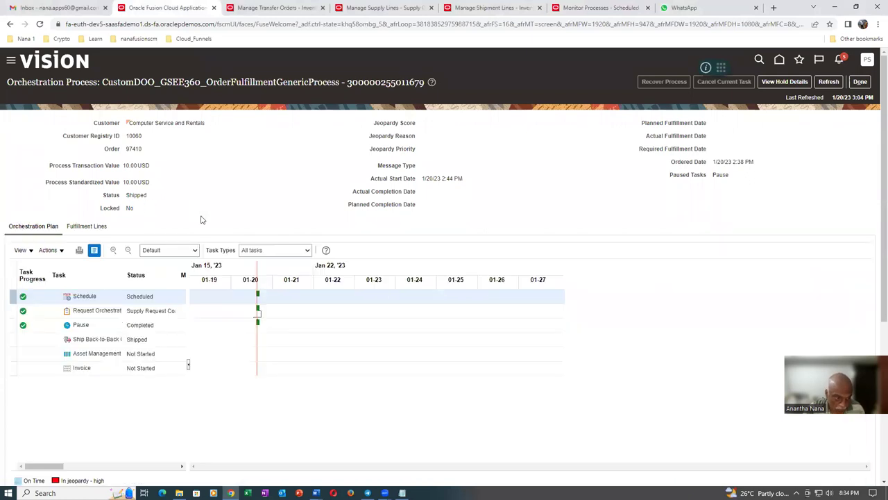
scroll(188, 292, down, 1)
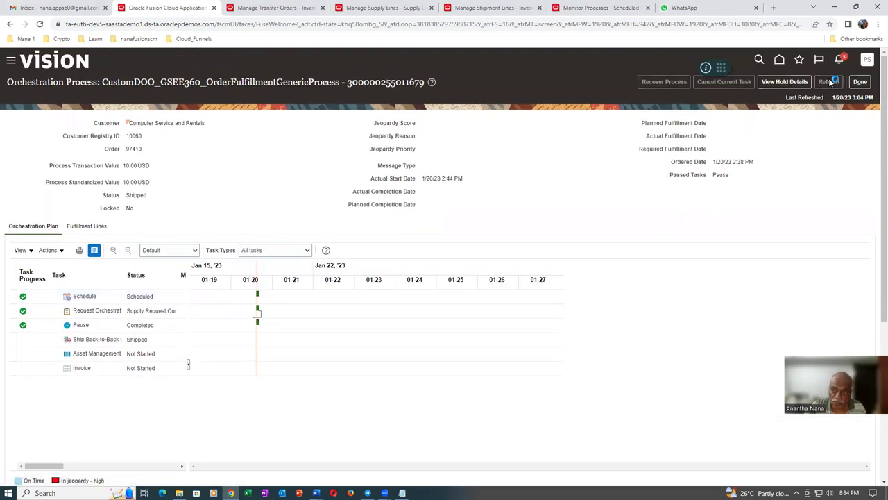
click(830, 82)
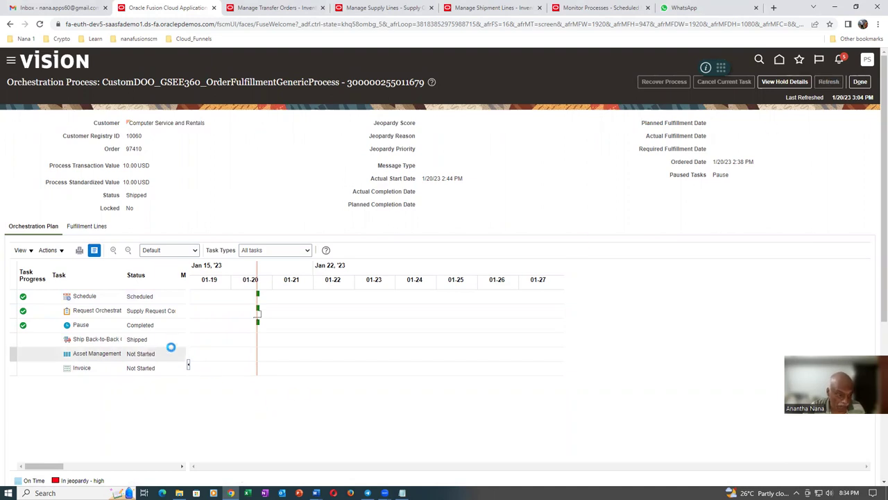
click(840, 83)
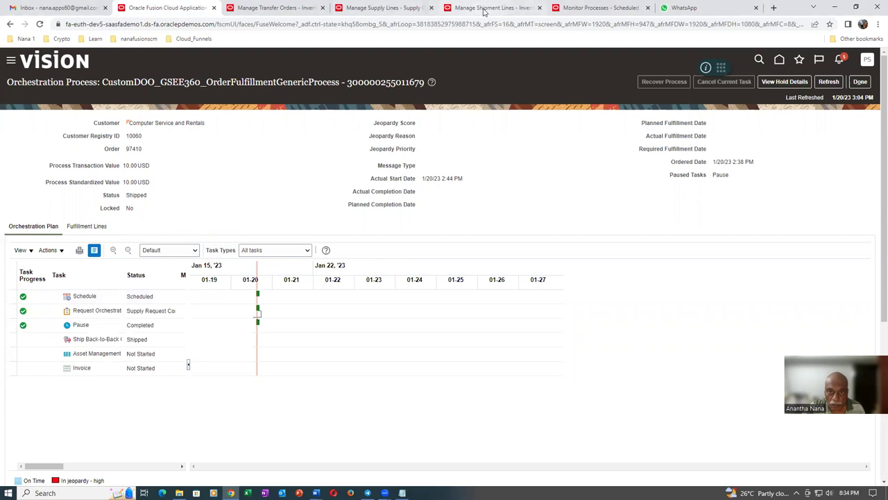
click(385, 8)
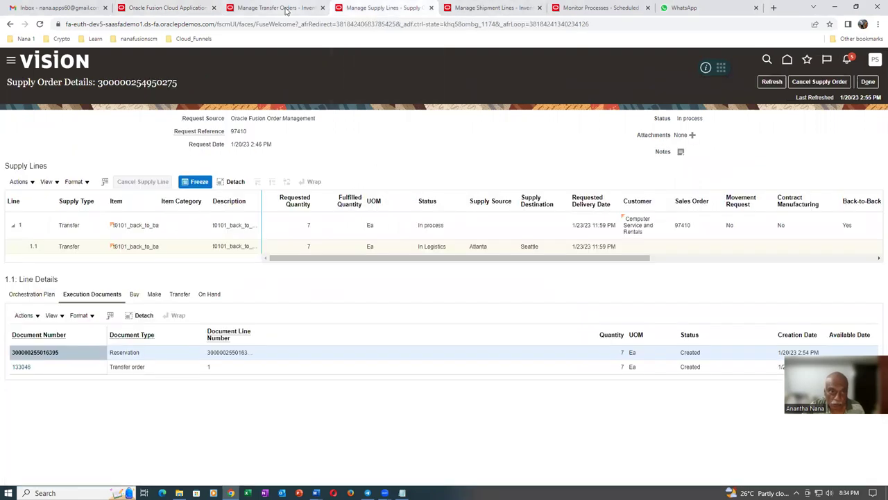
Check transfer order 133046's shipments and receipts, then duplicate the Monitor Processes page
click(281, 9)
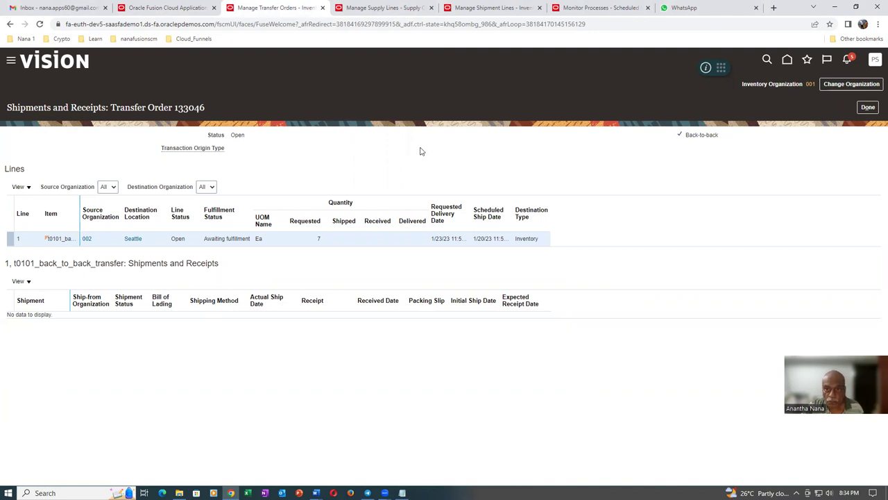
right_click(615, 9)
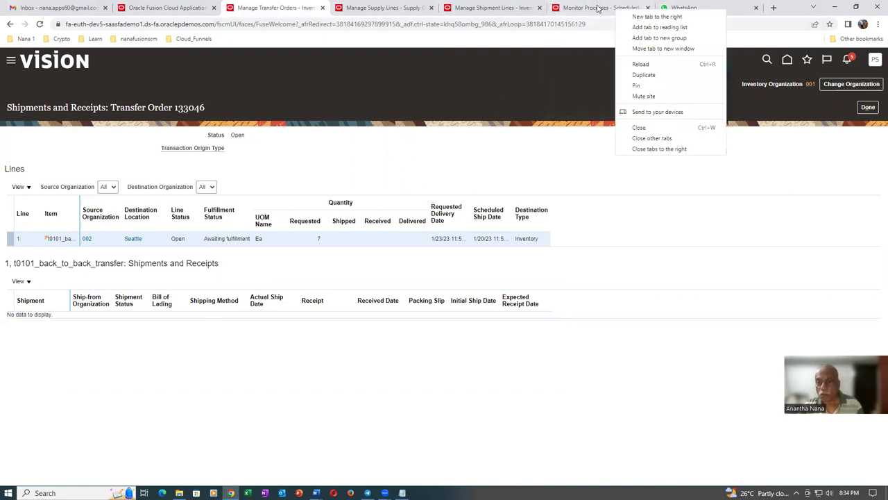
click(599, 8)
right_click(598, 8)
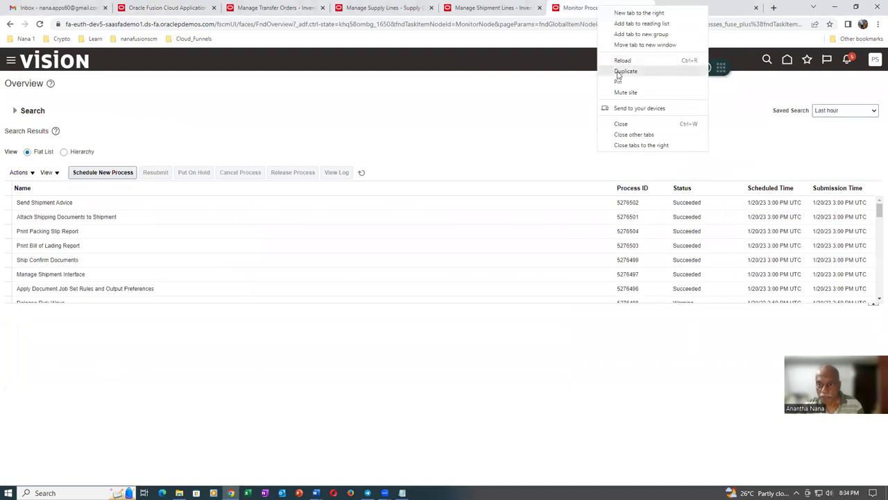
click(618, 72)
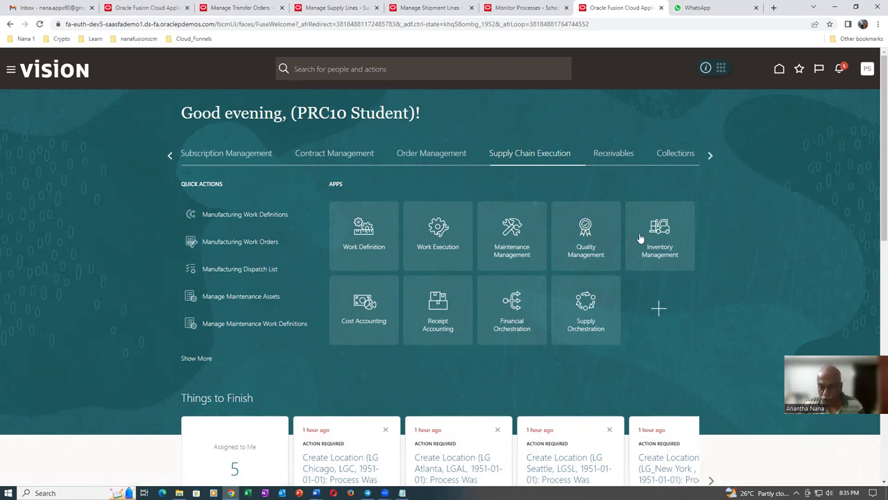
Open the Manage Shipment Lines task from the Inventory Management work area
click(661, 239)
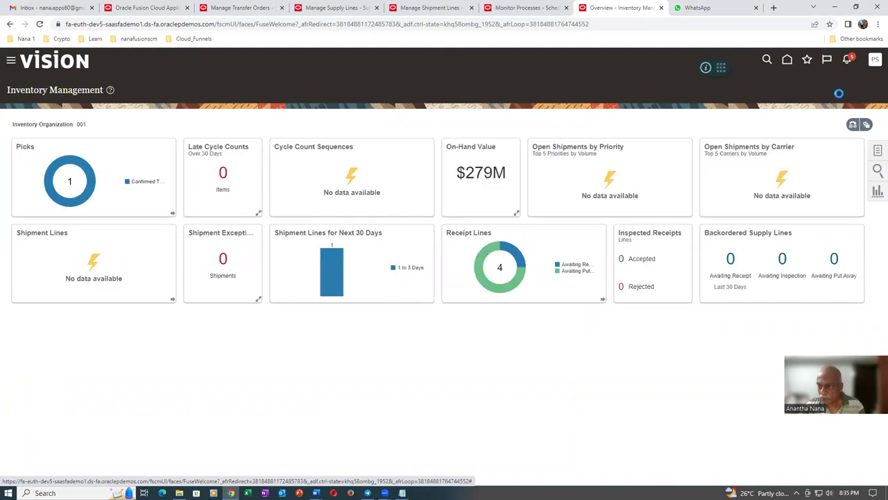
click(878, 151)
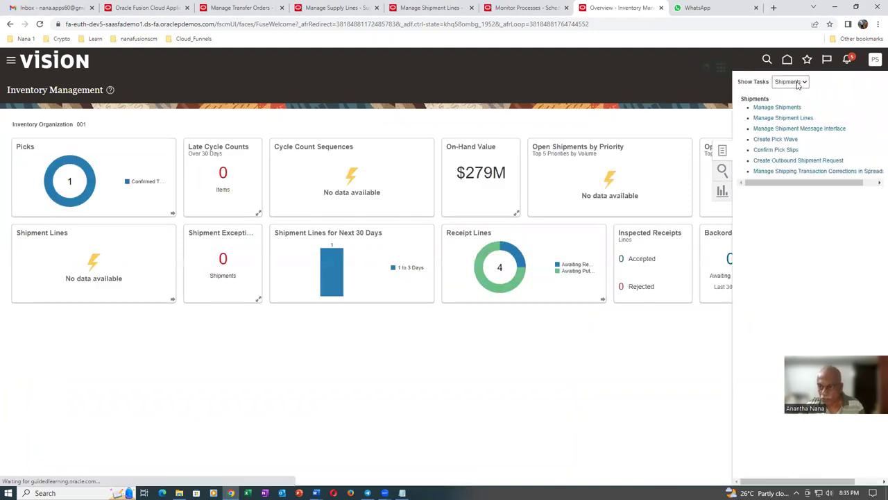
click(791, 118)
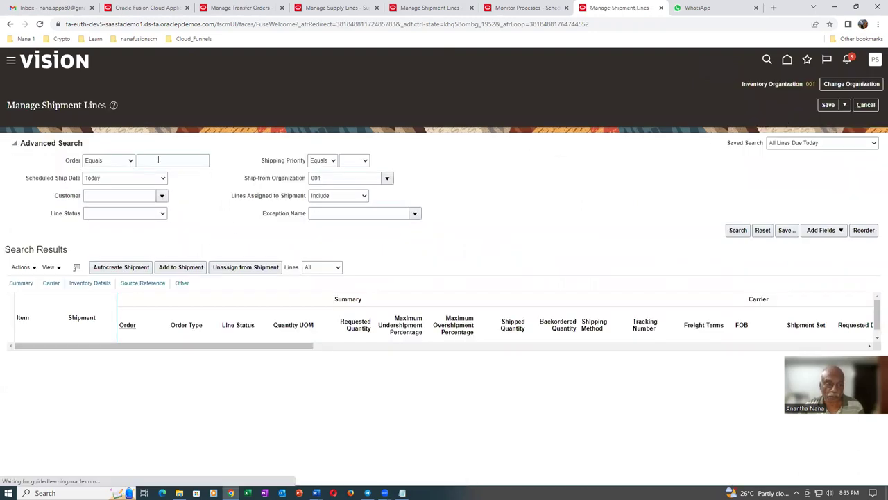
click(239, 8)
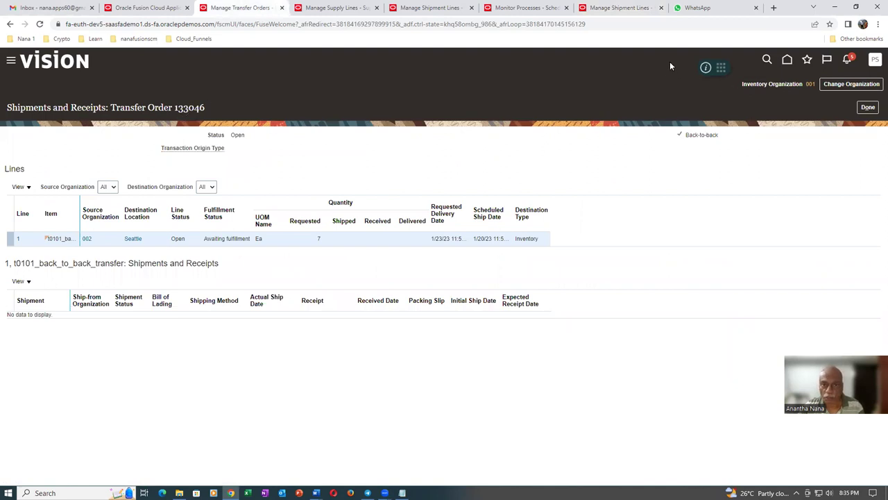
click(637, 9)
Change the inventory organization to 002
click(856, 85)
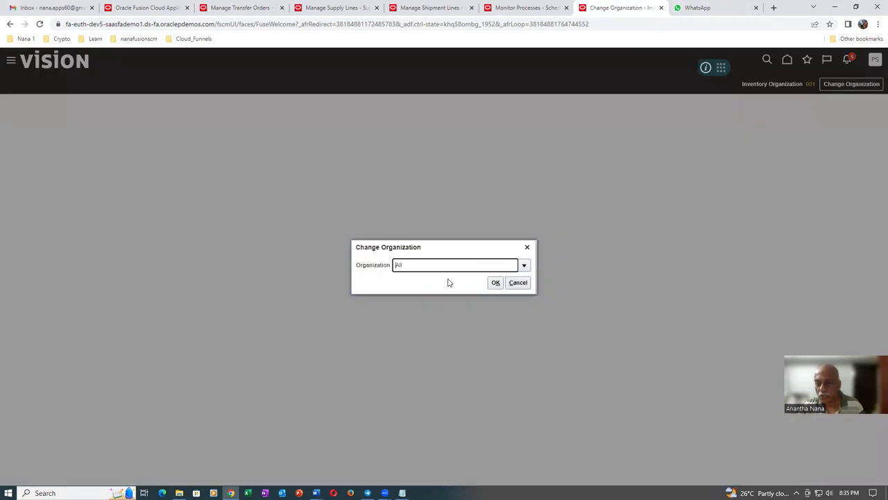
text(002)
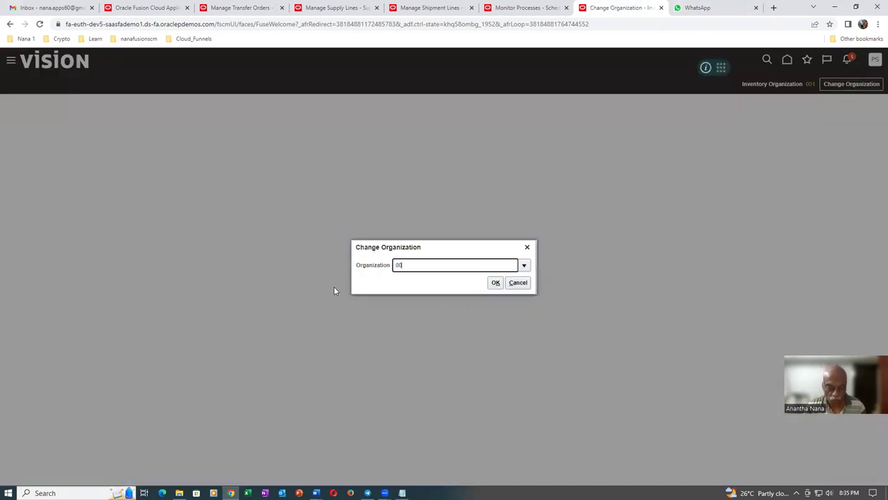
key(Tab)
click(496, 283)
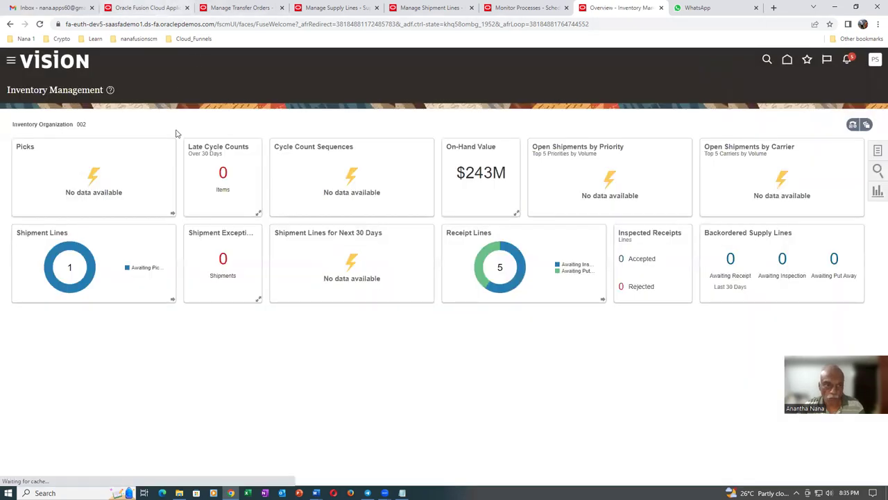
click(878, 151)
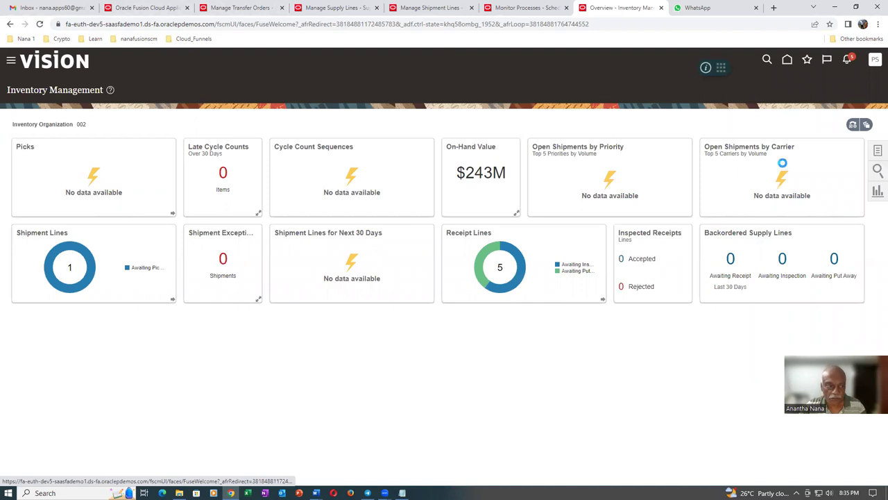
Search organization 002's shipment lines for order 133046 with Scheduled Ship Date Before
click(804, 118)
click(229, 7)
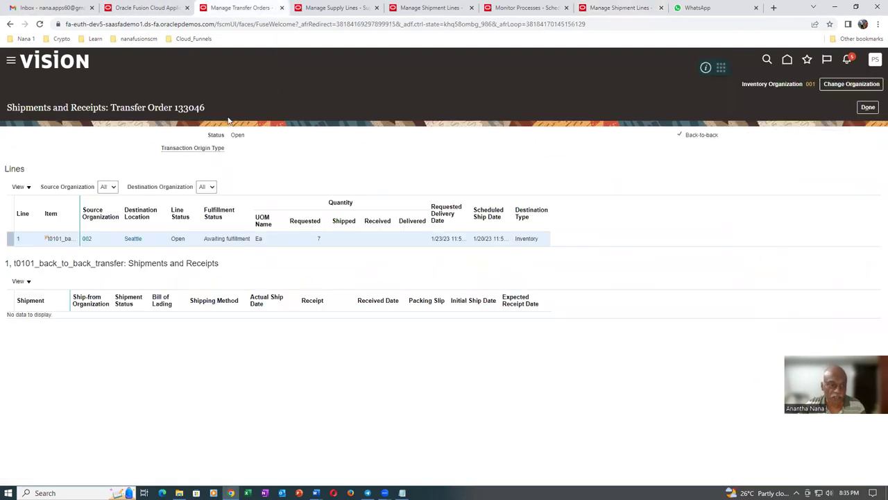
click(620, 8)
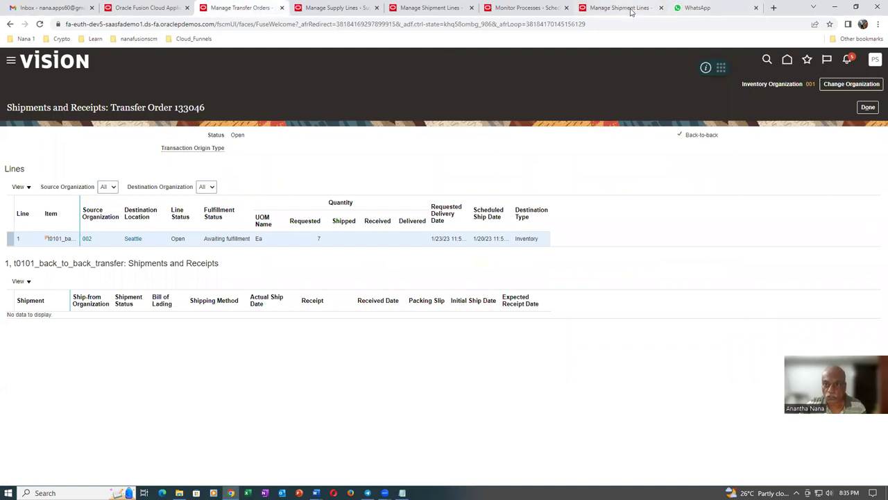
click(171, 159)
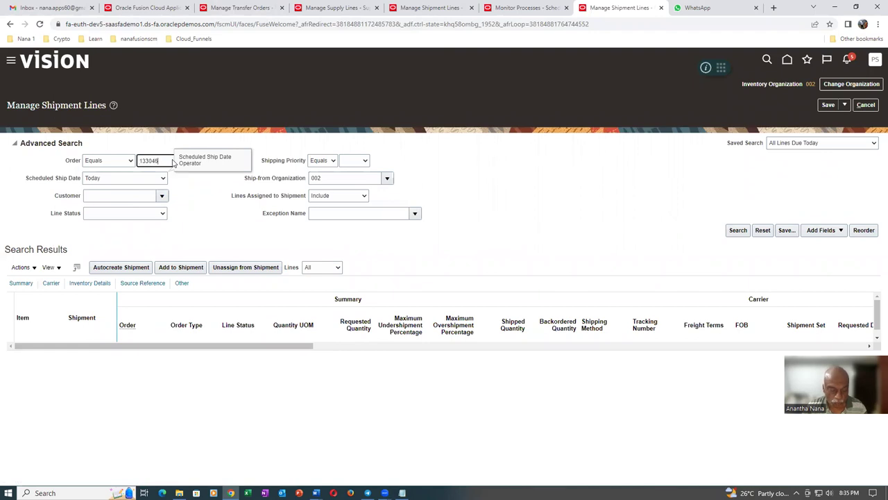
click(147, 180)
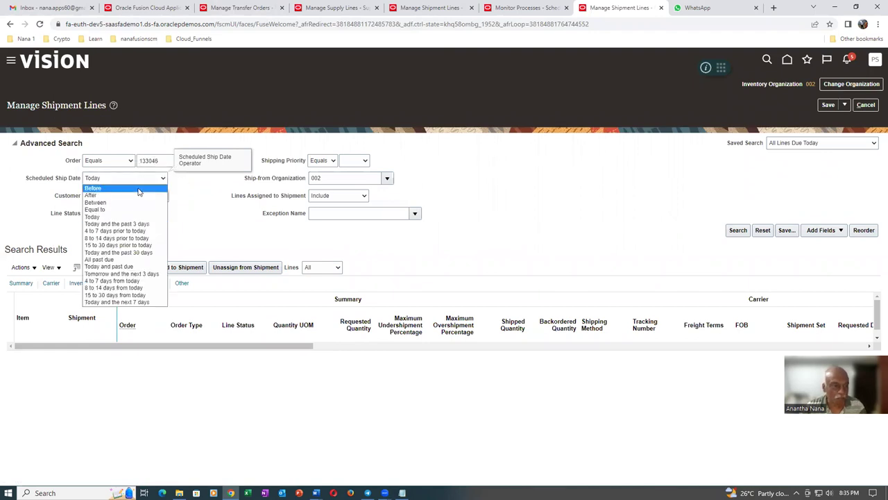
click(138, 190)
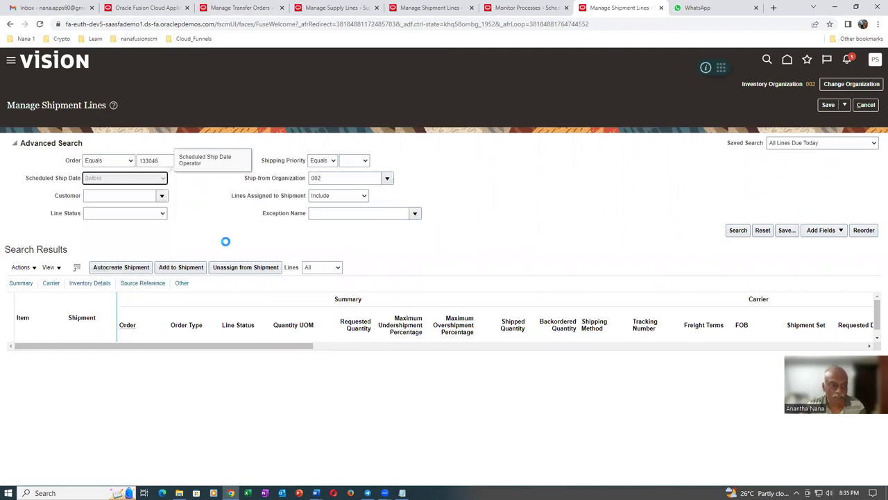
click(744, 233)
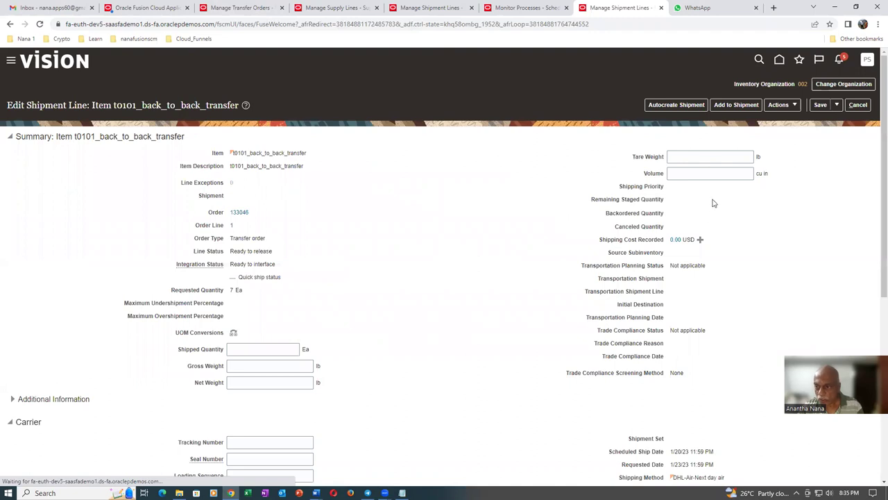
Pick release transfer order 133046's 7 Ea line and save and close
click(787, 109)
click(790, 119)
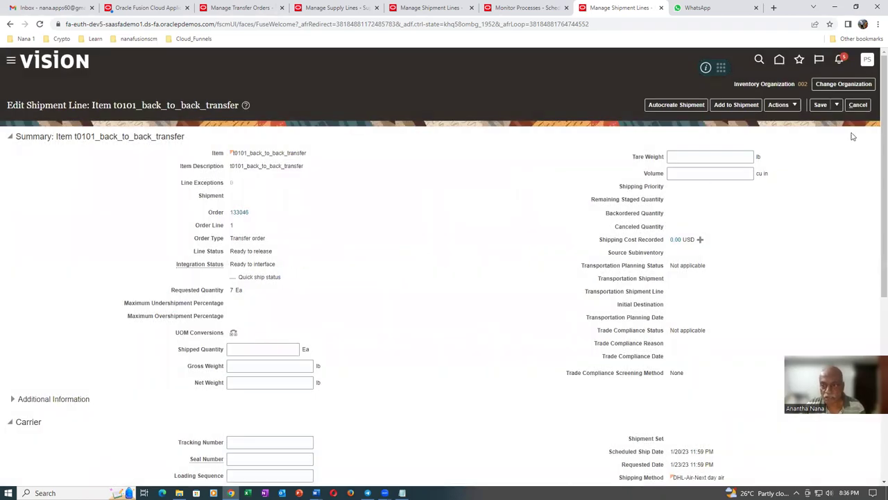
click(837, 106)
click(842, 119)
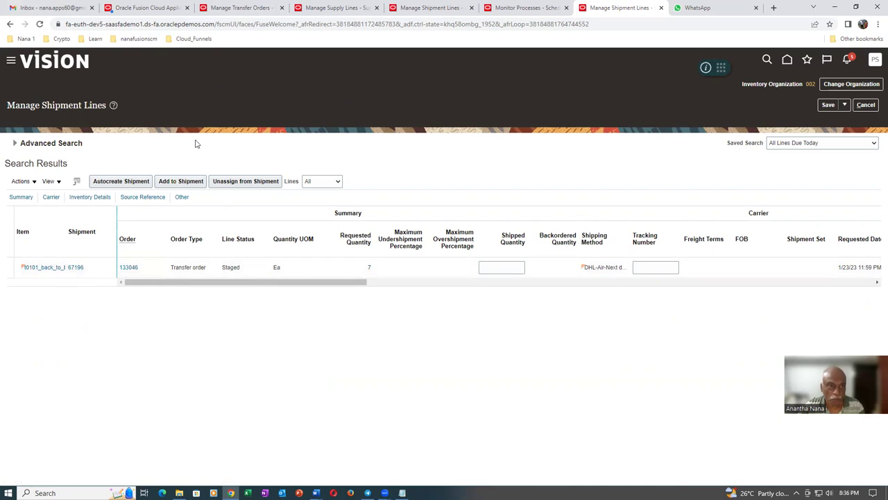
Refresh transfer order 133046's shipments, then open shipment 67196 in Edit Shipment
click(254, 8)
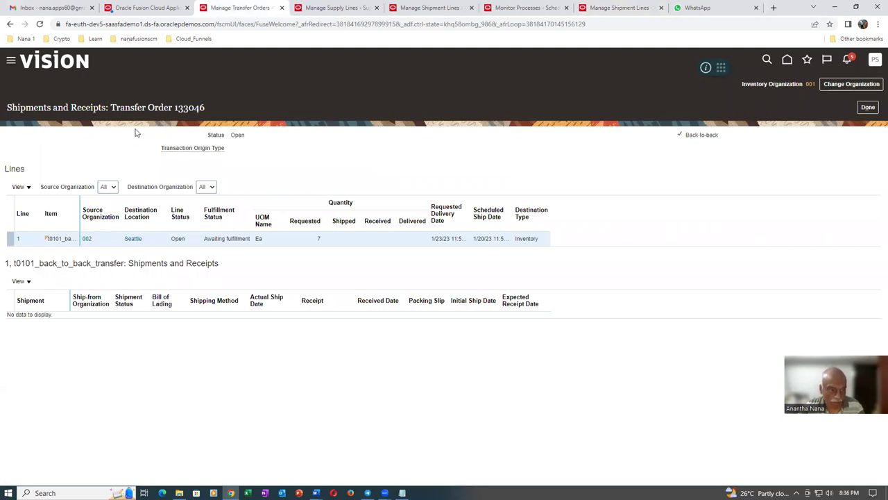
click(868, 108)
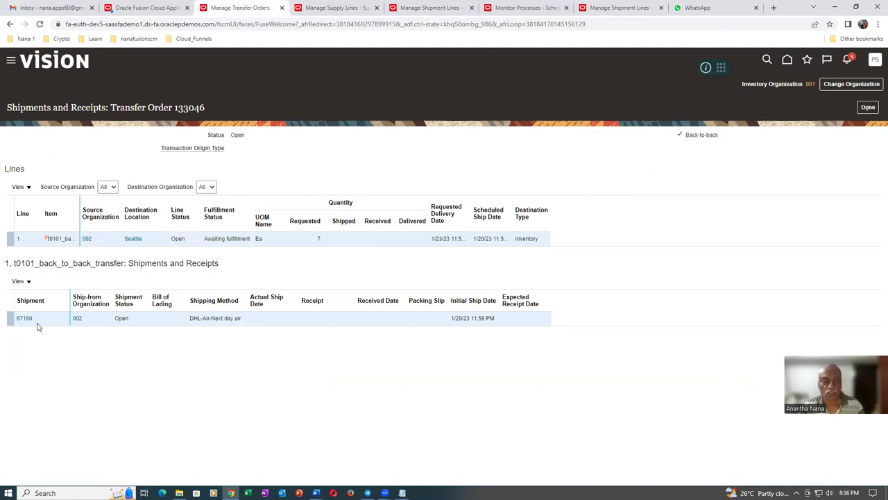
click(637, 12)
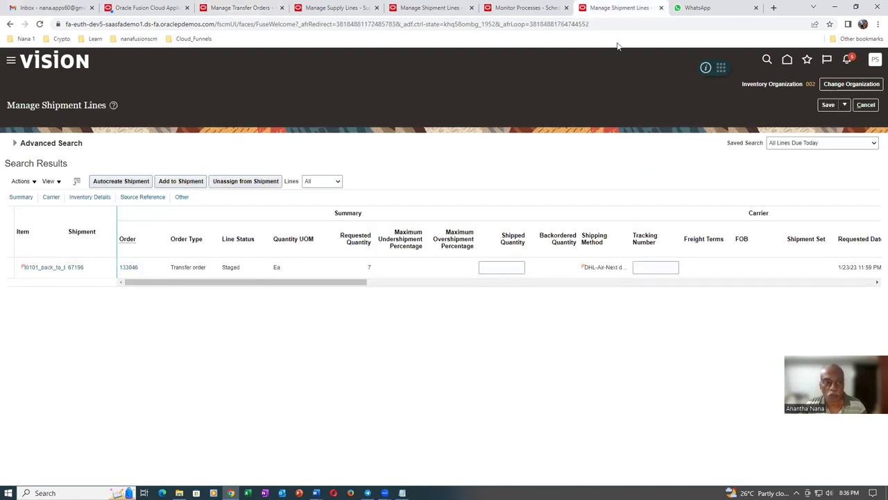
click(77, 272)
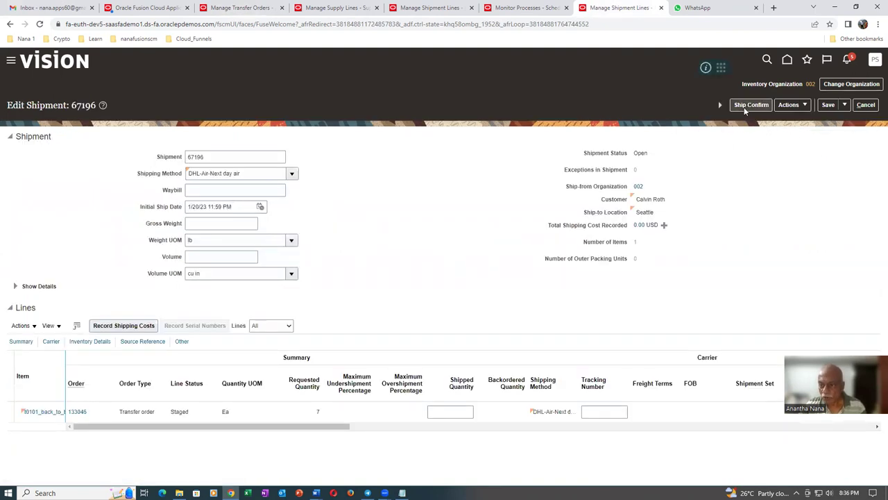
Ship confirm shipment 67196, accepting the missing weight and volume warning
click(744, 106)
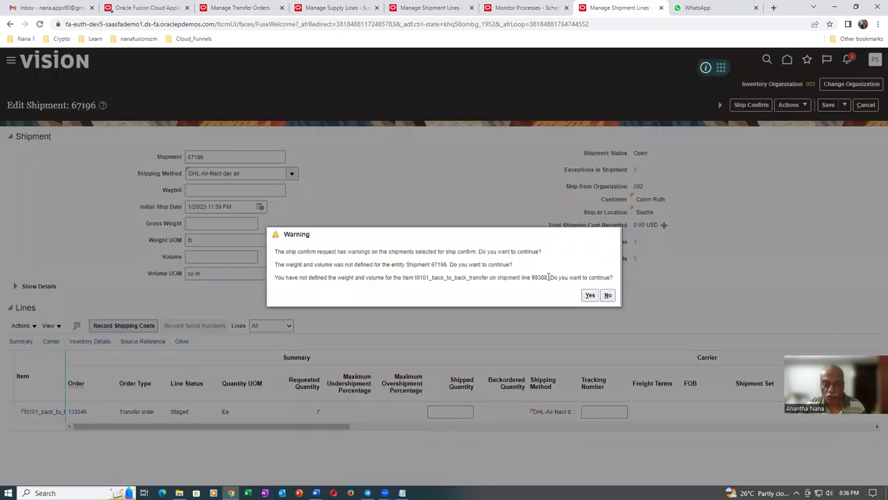
click(590, 296)
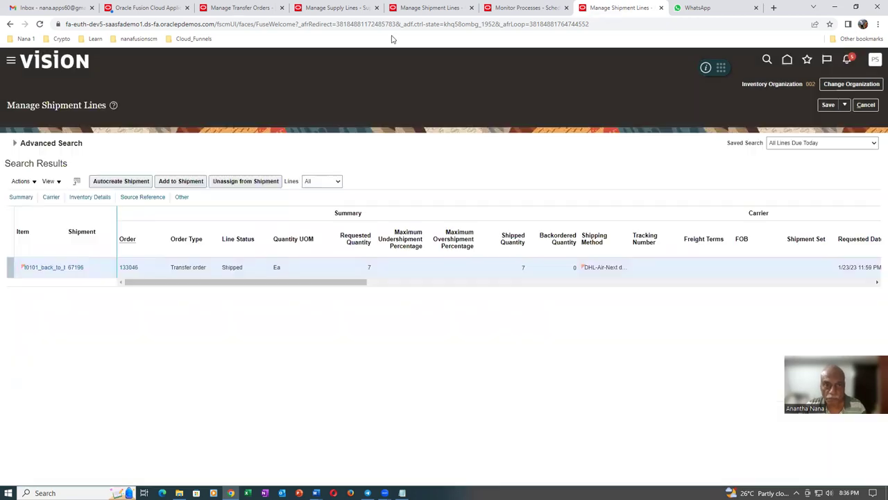
click(237, 8)
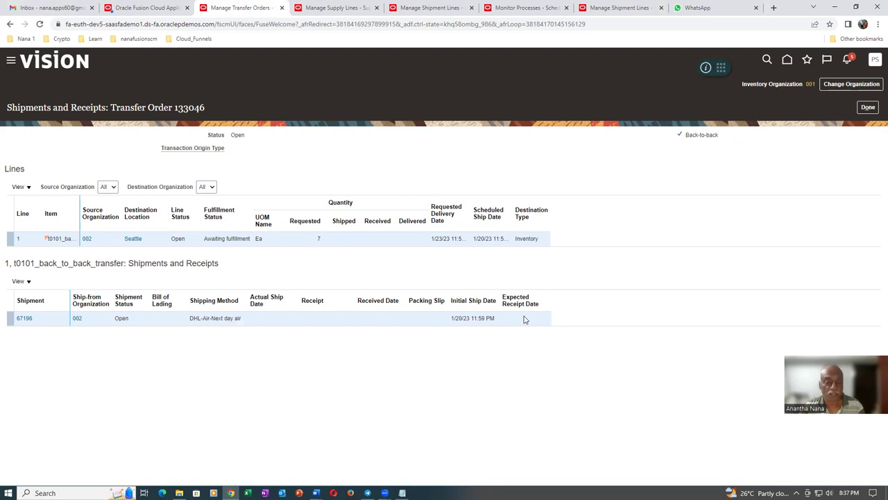
Reload transfer order 133046's shipments and receipts and review closed shipment 67196's expected receipt date
click(868, 108)
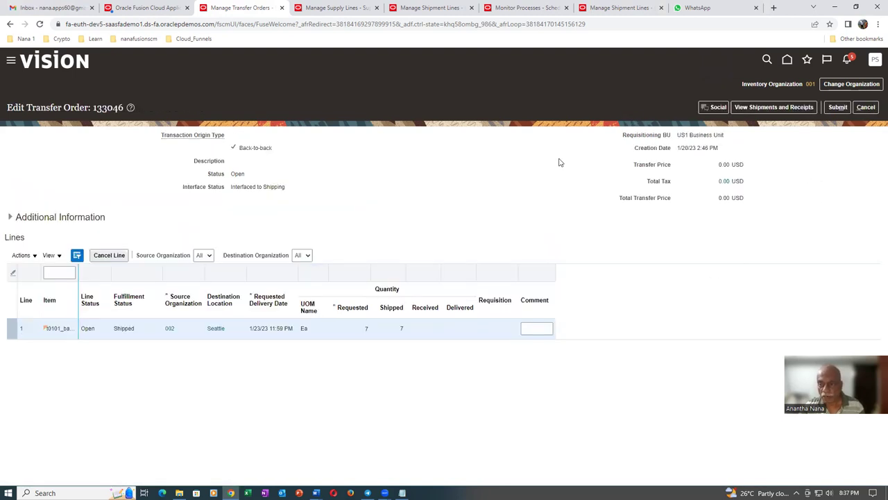
click(788, 109)
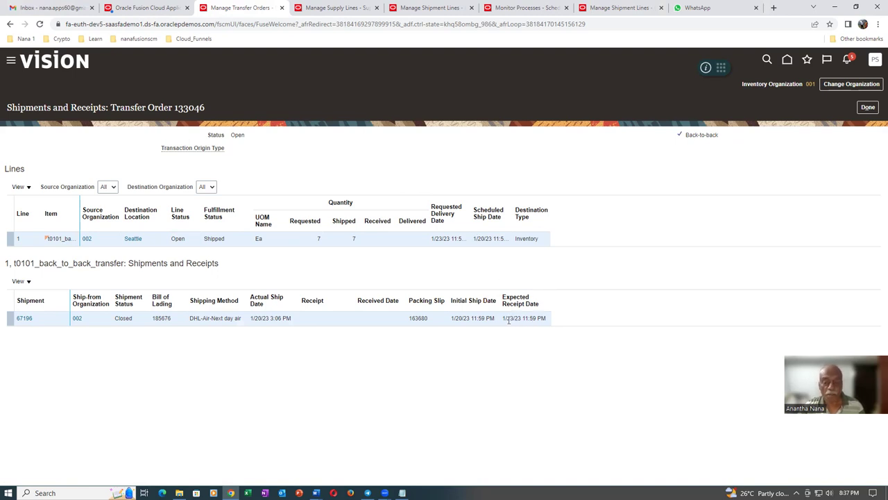
drag(507, 319, 535, 318)
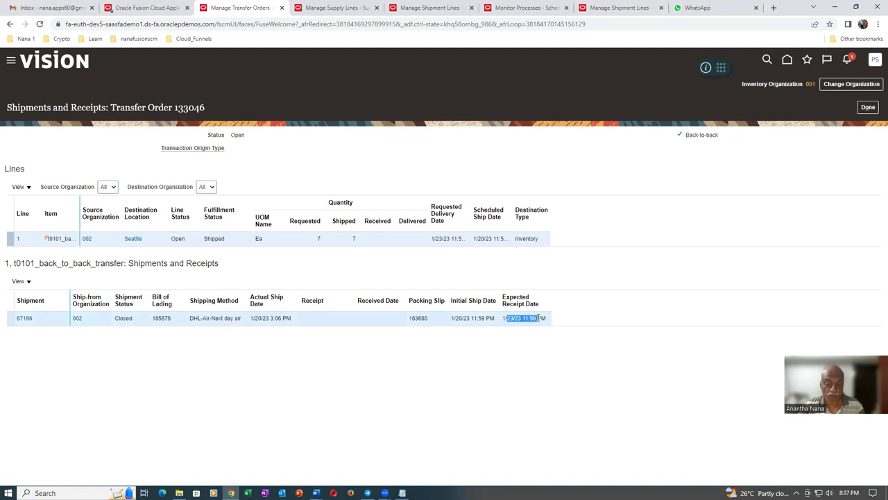
click(522, 355)
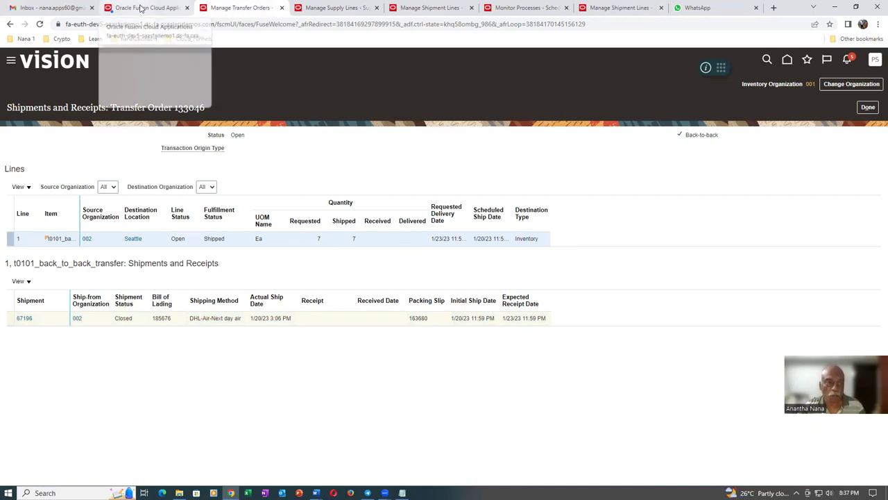
Dismiss the server connection error and return to sales order 97410
click(139, 8)
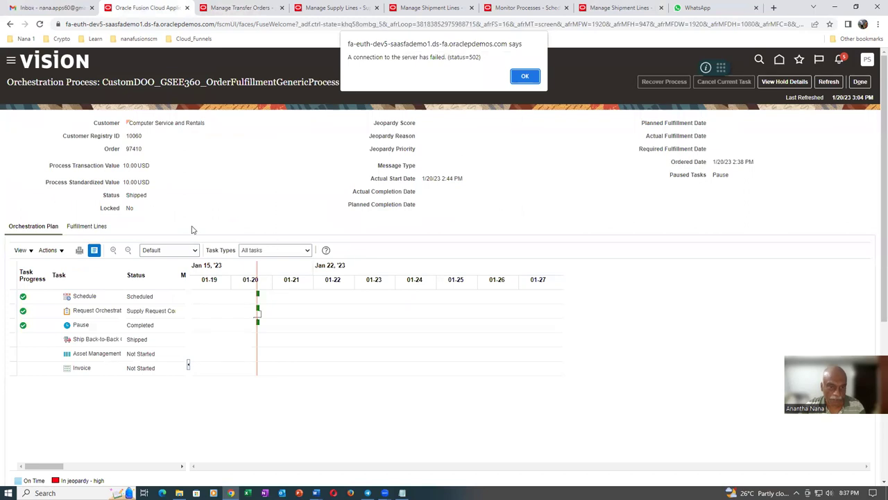
click(525, 77)
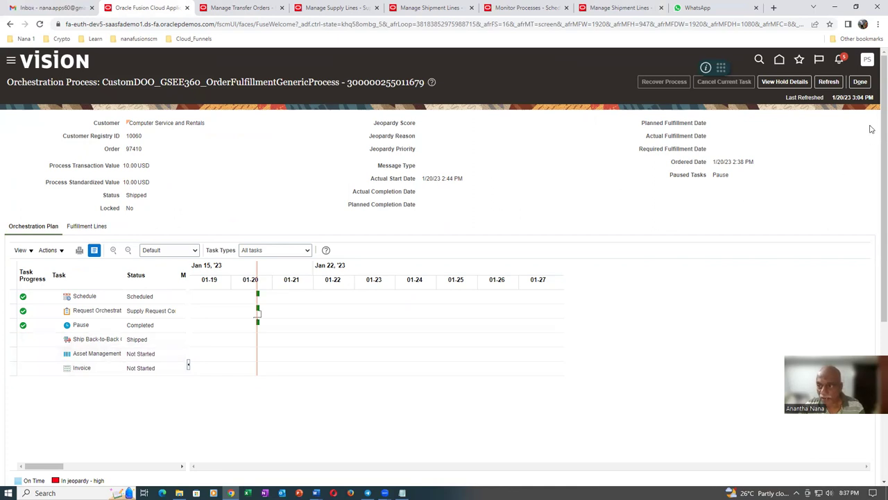
click(860, 81)
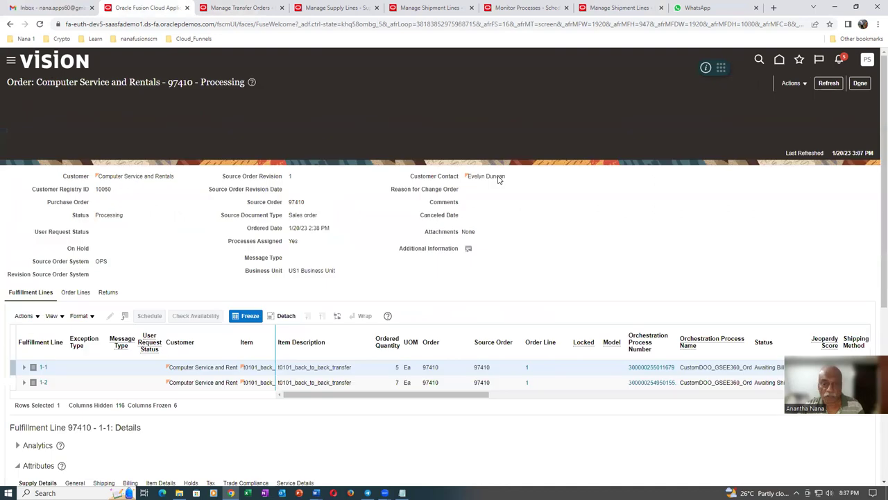
Open line 1-2's orchestration process and check its Back-to-Back supply status
click(380, 329)
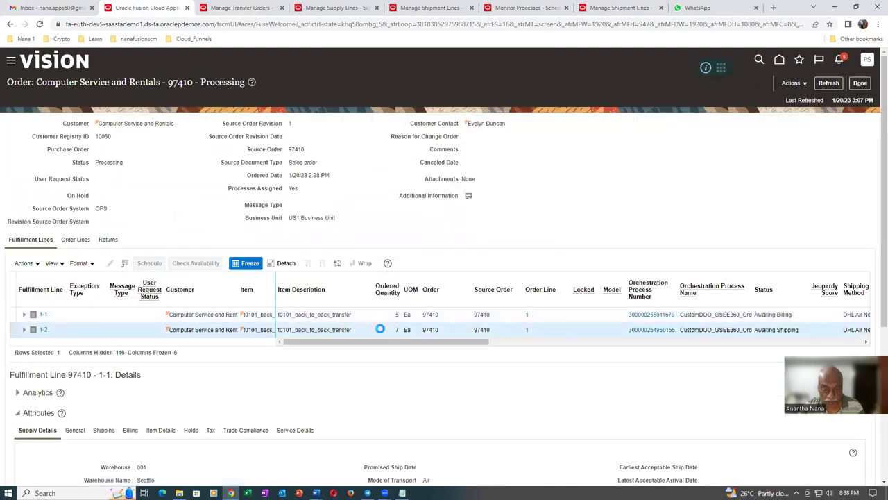
click(640, 329)
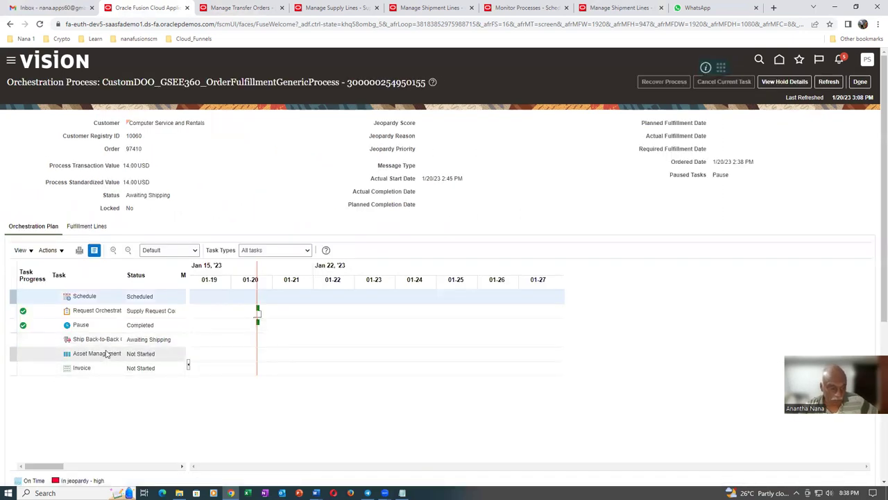
click(88, 228)
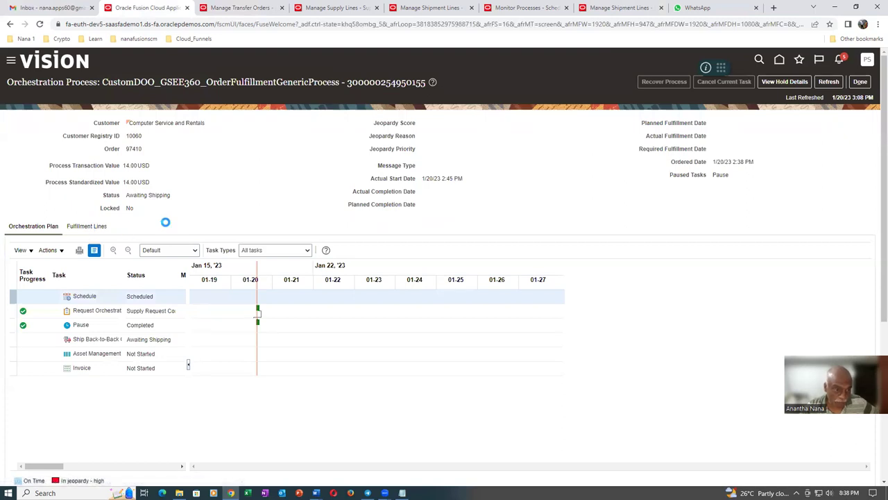
scroll(169, 224, down, 5)
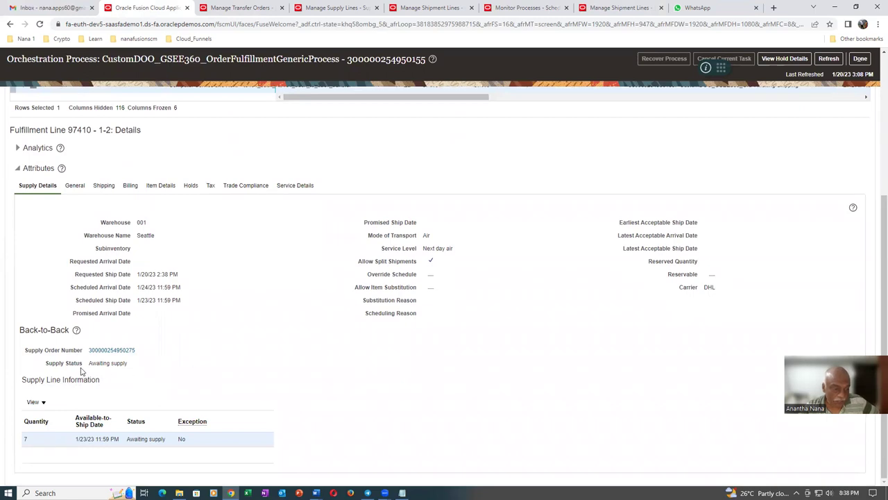
drag(113, 364, 126, 363)
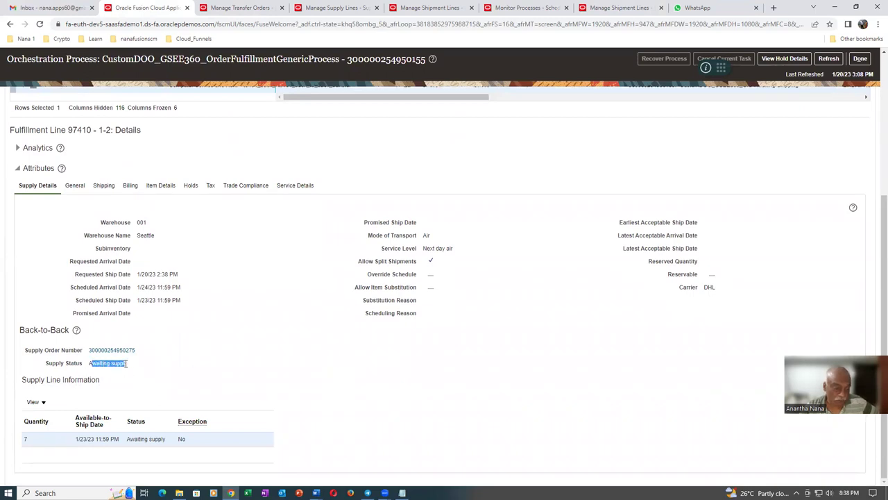
click(633, 10)
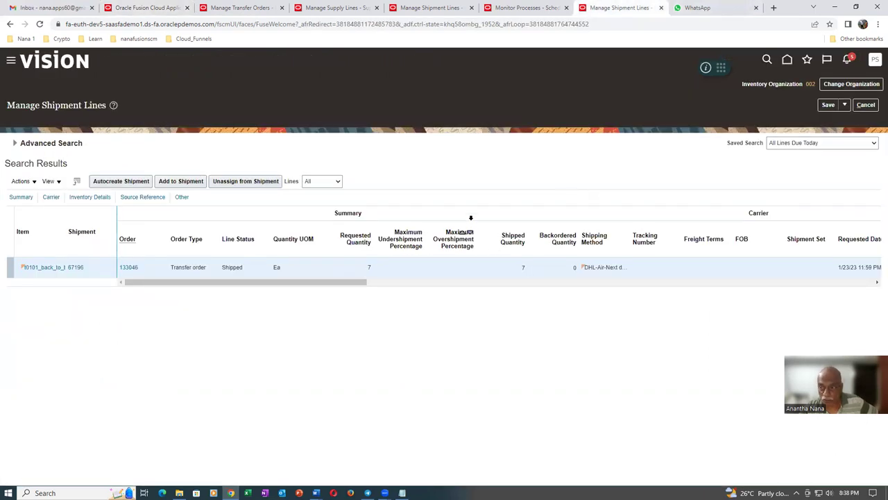
Refresh transfer order 133046's shipments and receipts, then go to the scheduled processes monitor
click(236, 7)
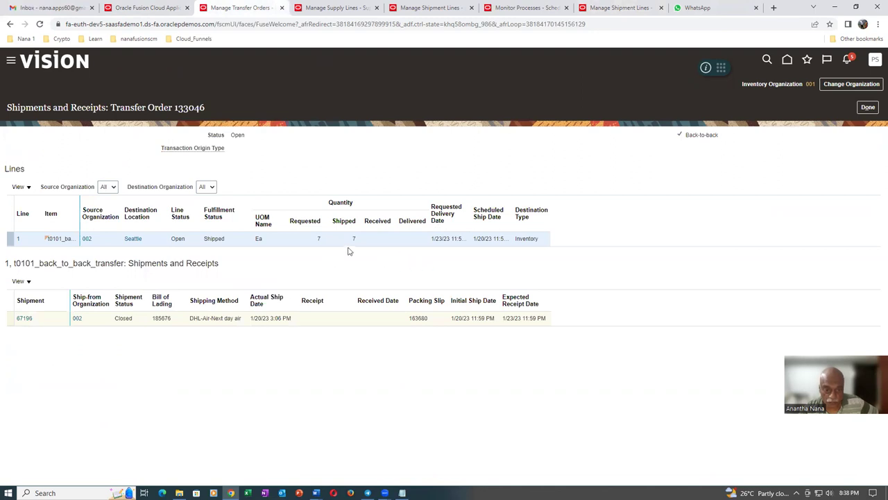
click(868, 107)
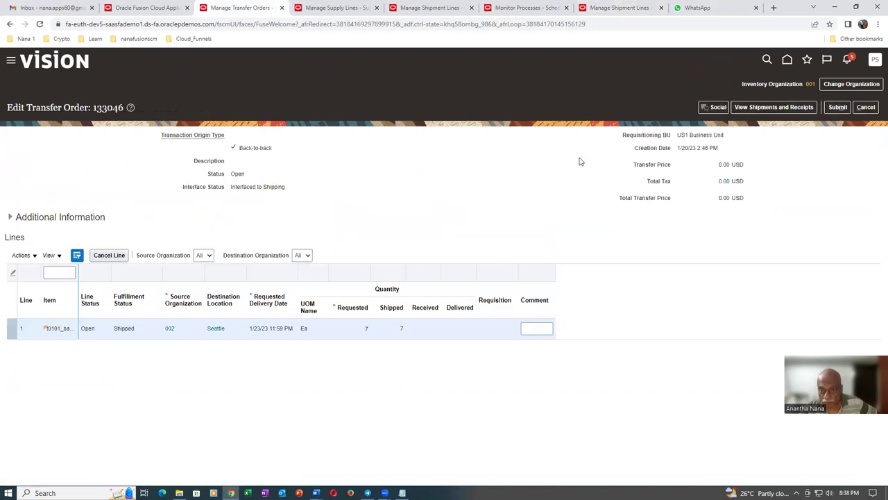
click(781, 108)
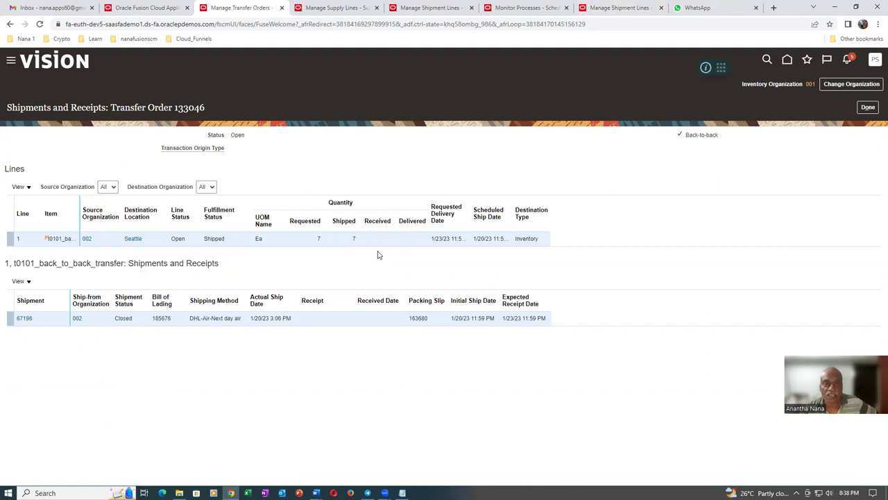
click(521, 9)
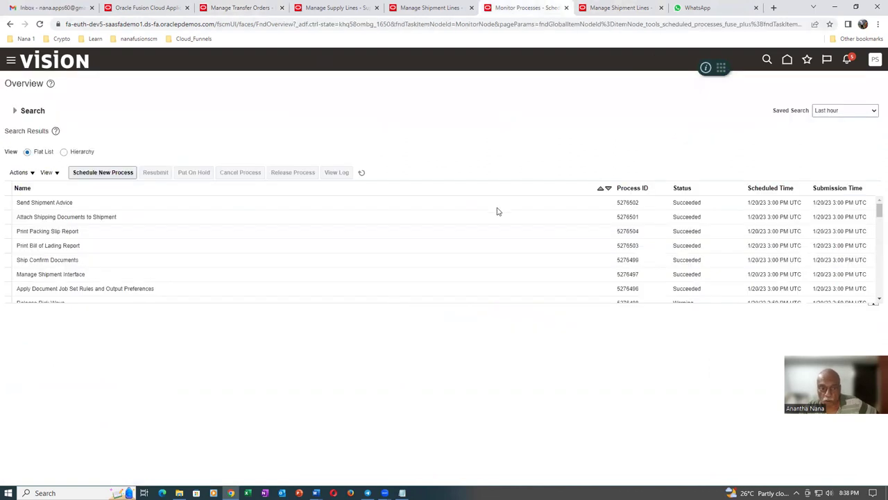
Refresh the scheduled process list and review the latest shipment processes' statuses
click(361, 173)
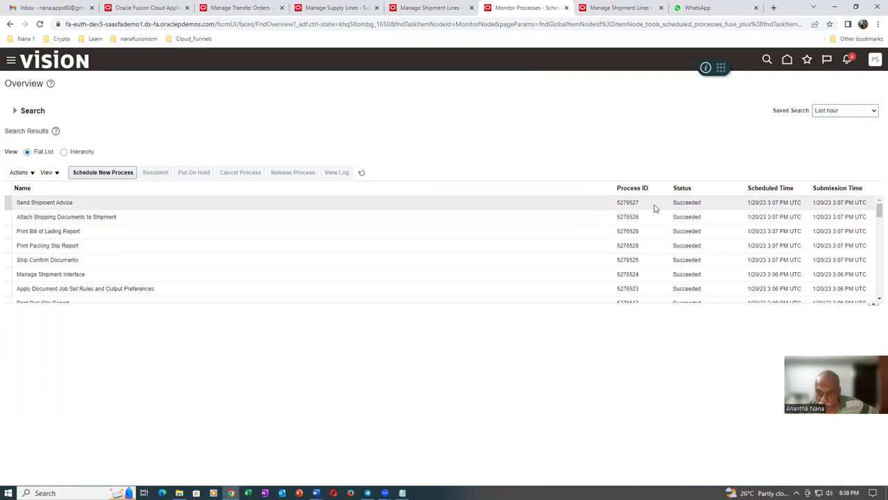
scroll(354, 279, down, 1)
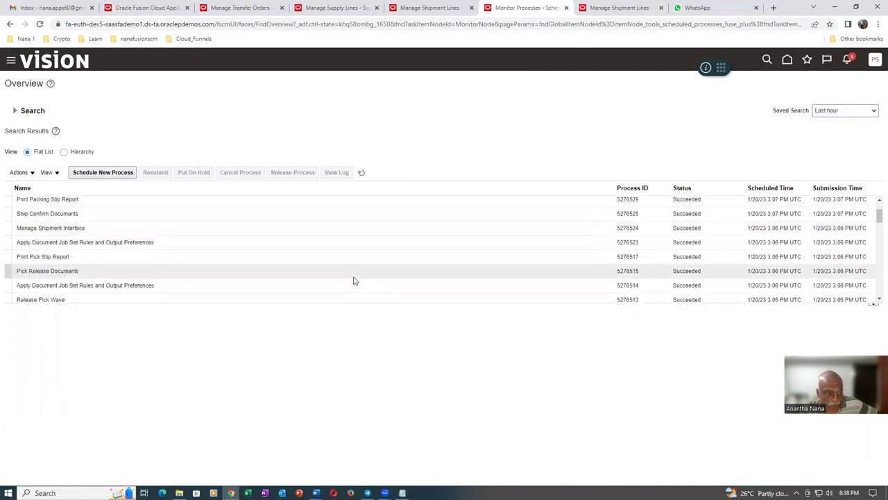
scroll(354, 281, down, 1)
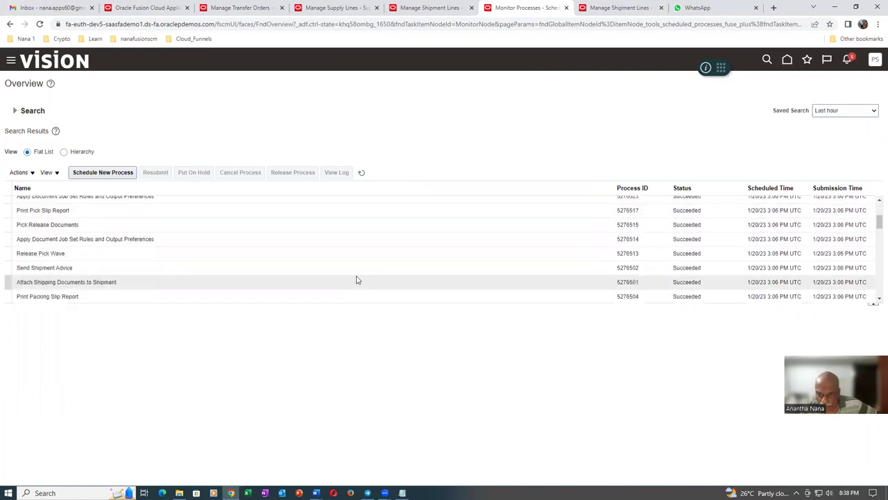
scroll(311, 289, up, 1)
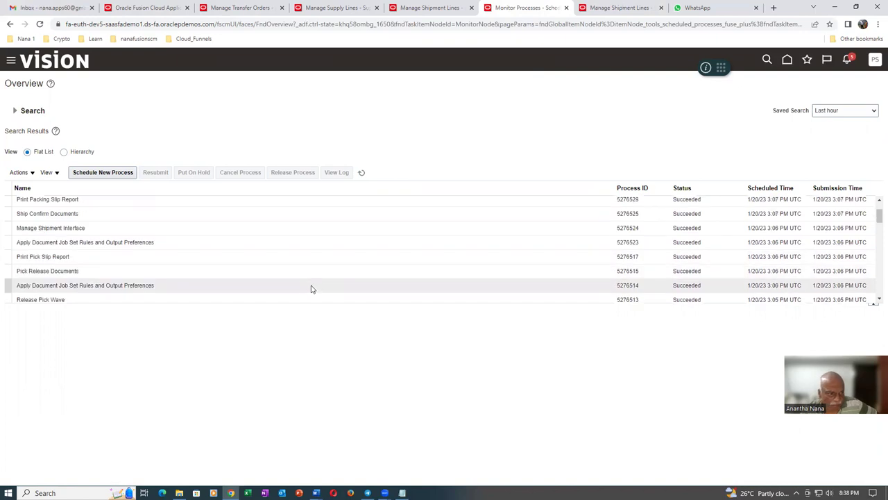
scroll(311, 289, up, 1)
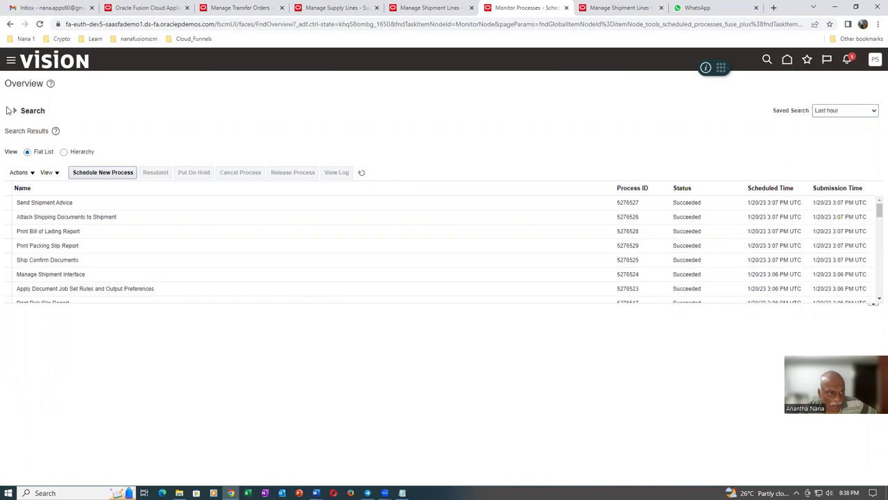
Filter processes by submitter and confirm the Send Shipment Advice process succeeded
click(15, 111)
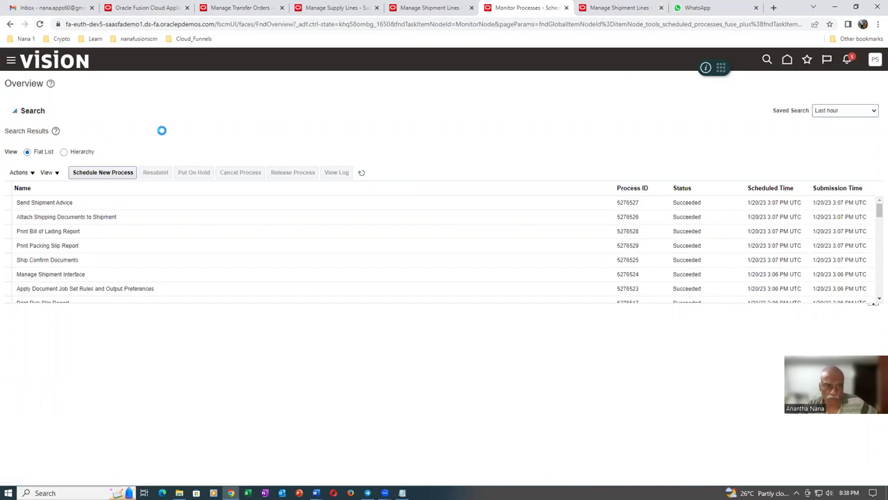
click(421, 163)
text(prc1q0)
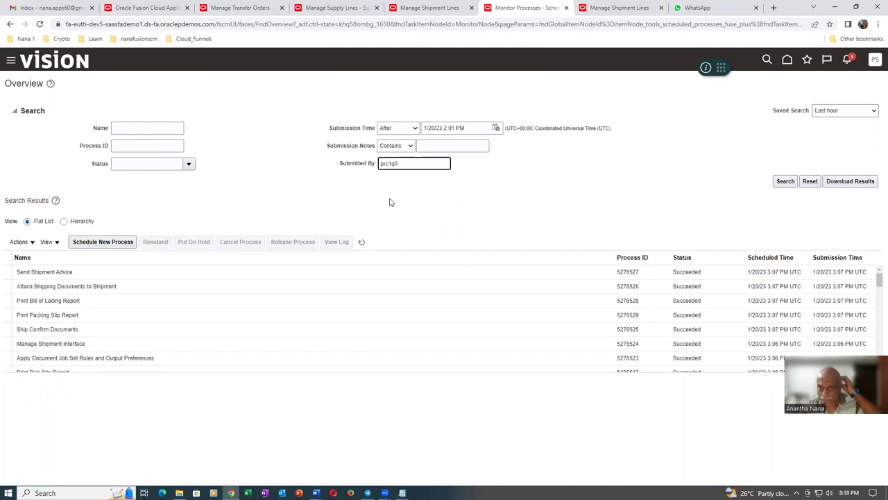
key(BackSpace)
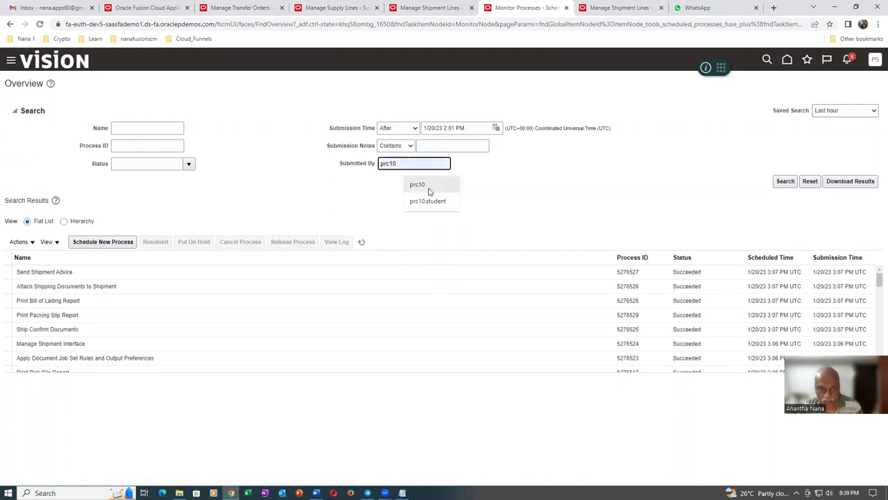
click(535, 188)
click(418, 164)
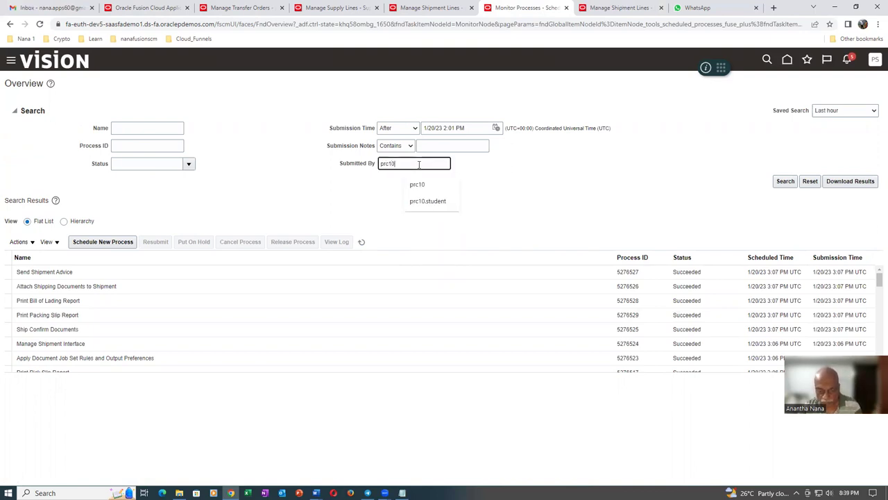
click(787, 184)
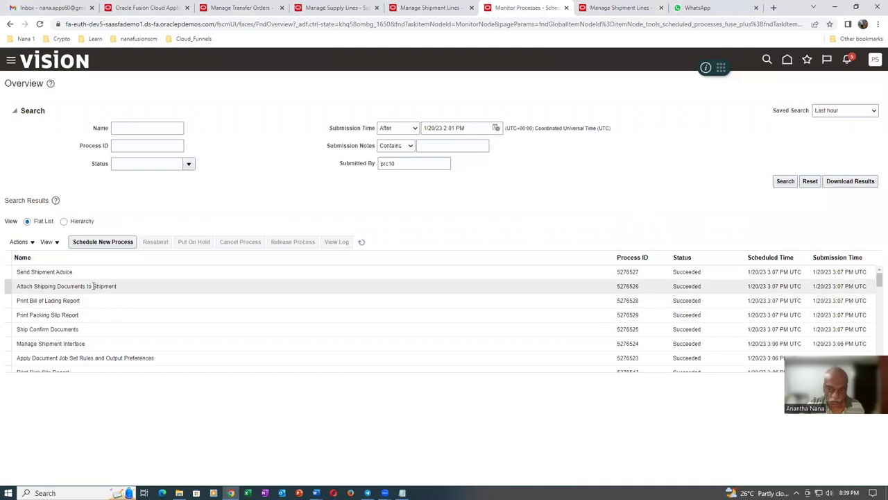
click(654, 271)
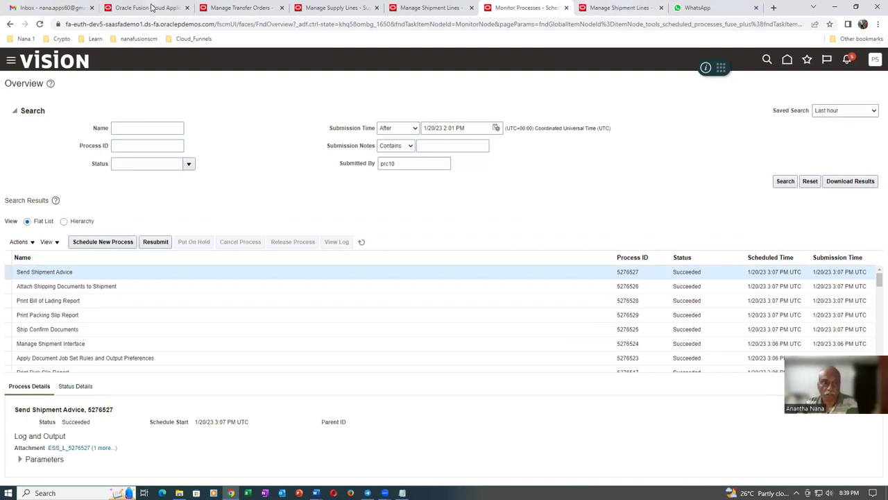
click(234, 7)
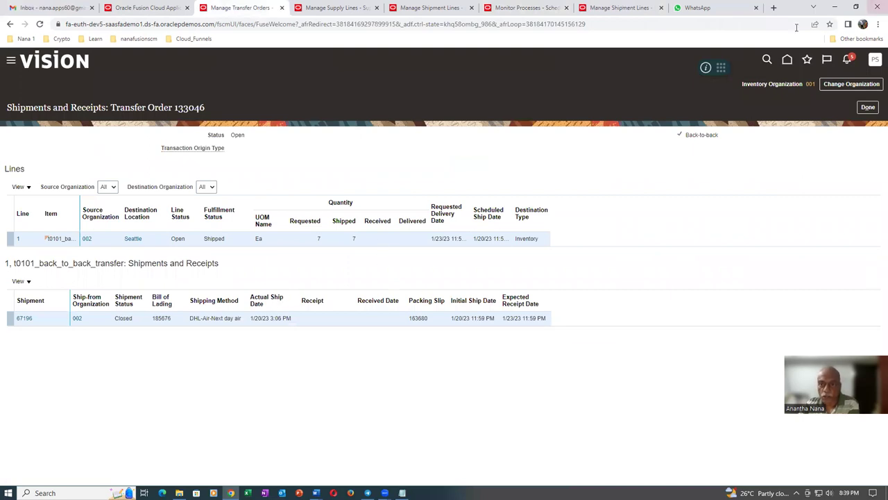
Leave Manage Shipment Lines and open Receive Expected Shipments from the Receipts tasks
click(649, 7)
click(869, 106)
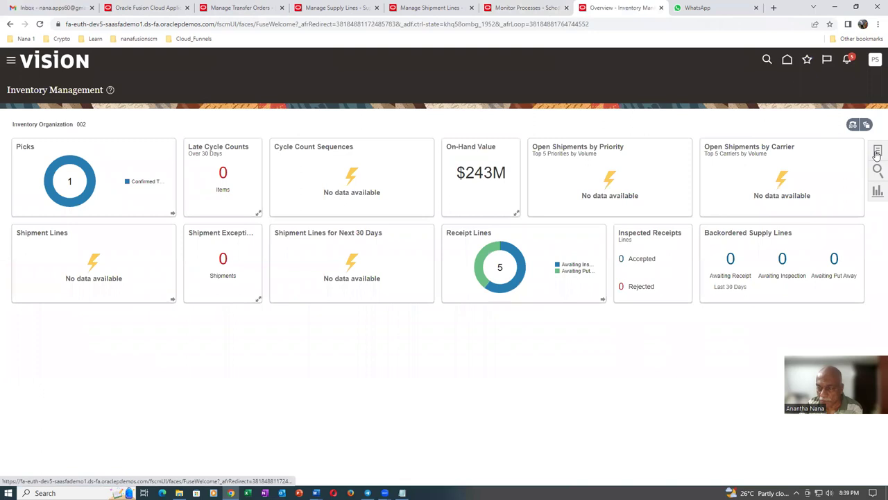
click(877, 151)
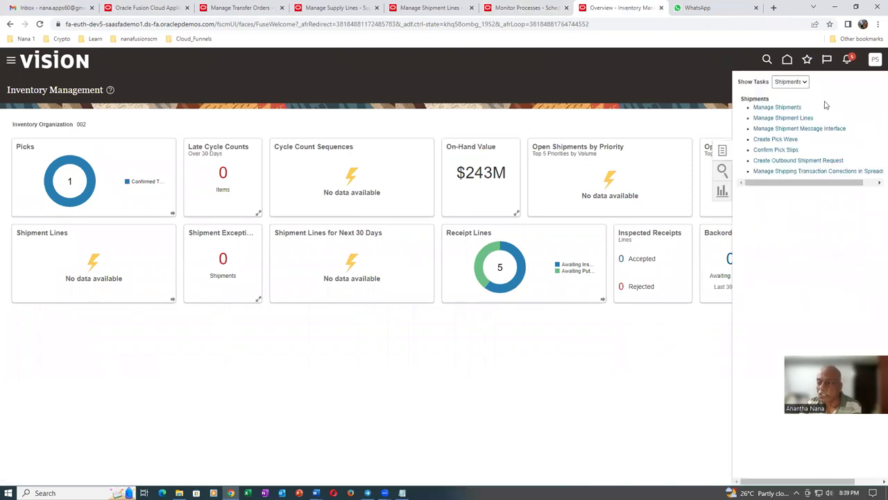
click(796, 84)
click(783, 116)
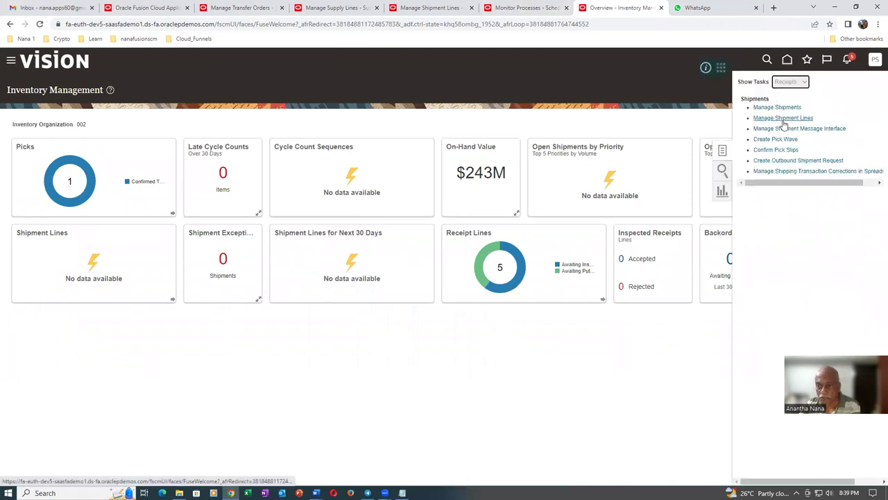
click(787, 104)
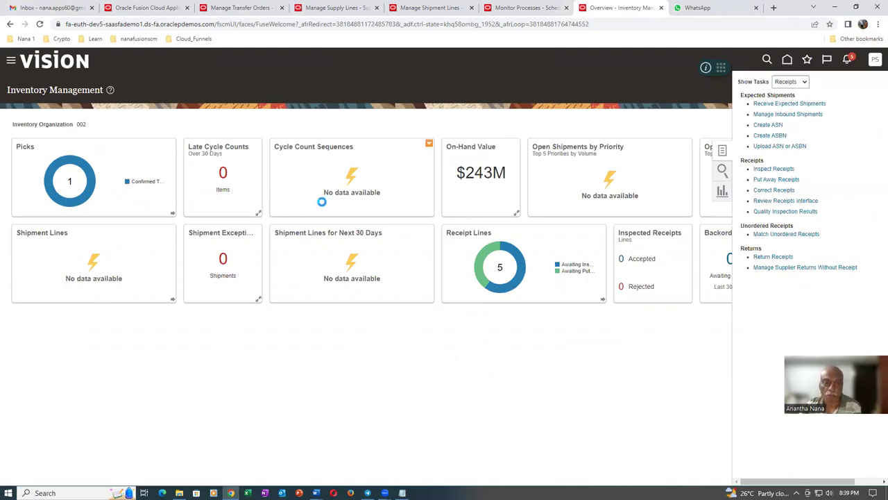
Enter transfer order 133, close the lookup after it's rejected, and start changing organization
click(229, 201)
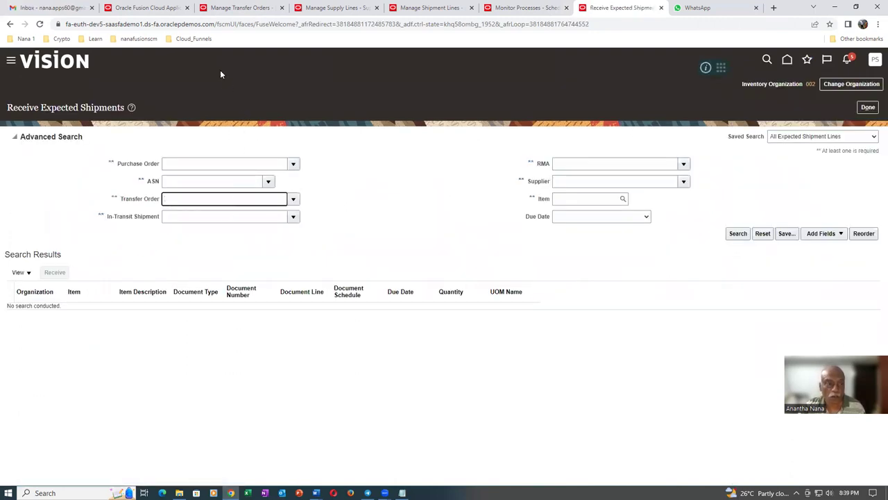
text(133)
key(Tab)
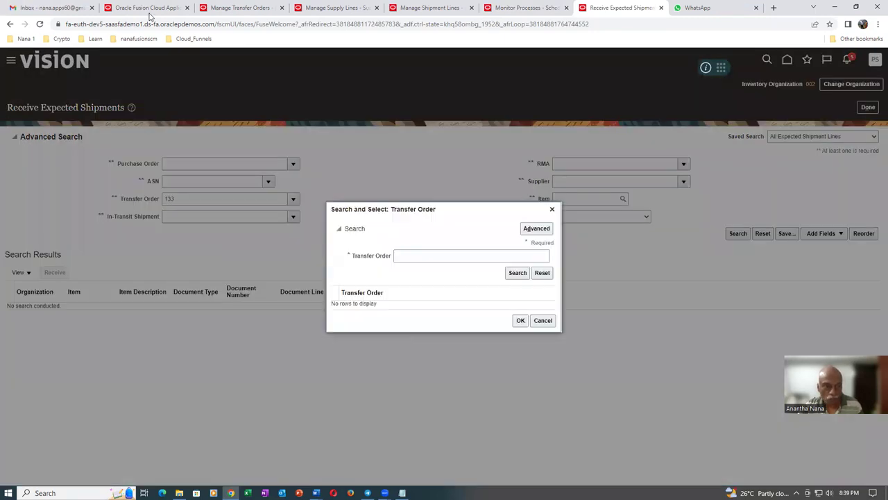
click(234, 7)
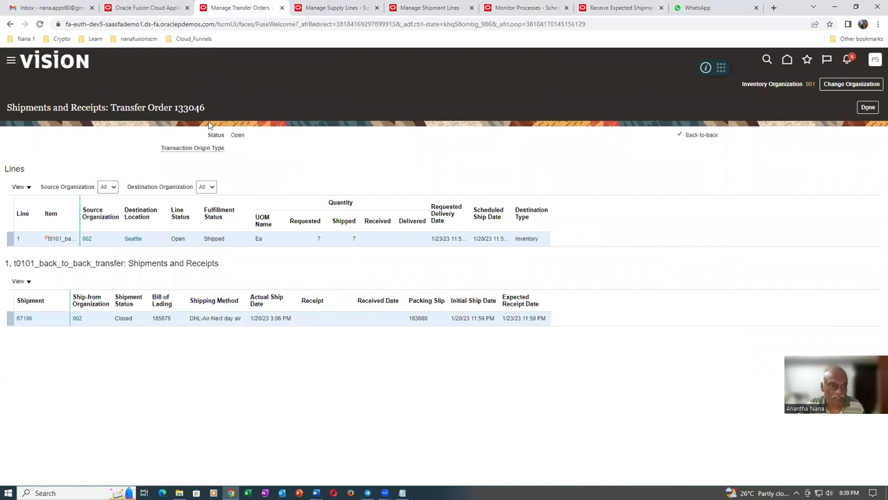
click(615, 8)
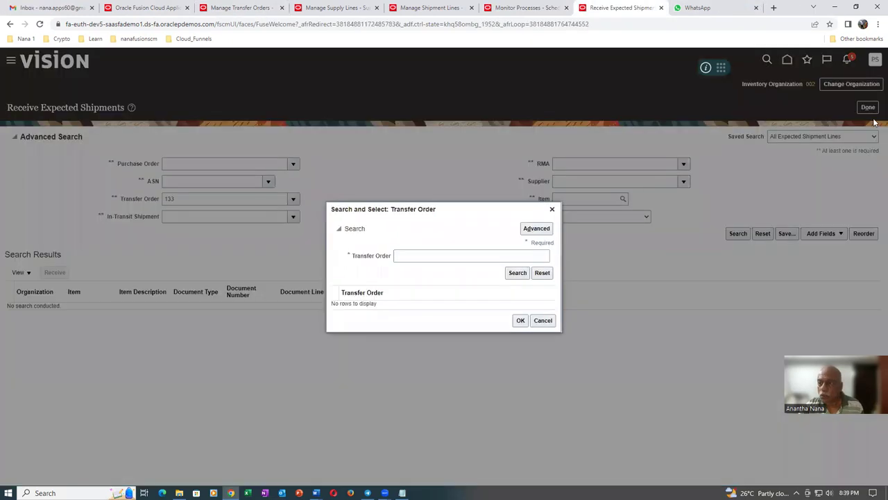
click(538, 320)
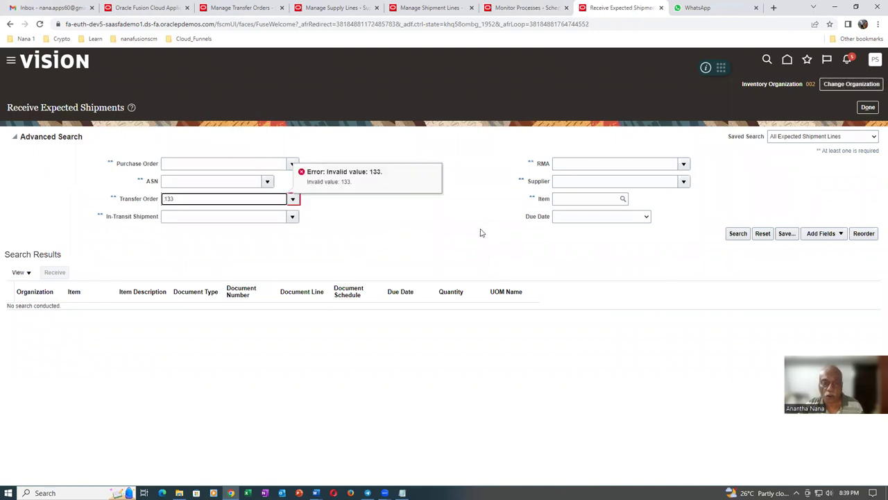
click(873, 87)
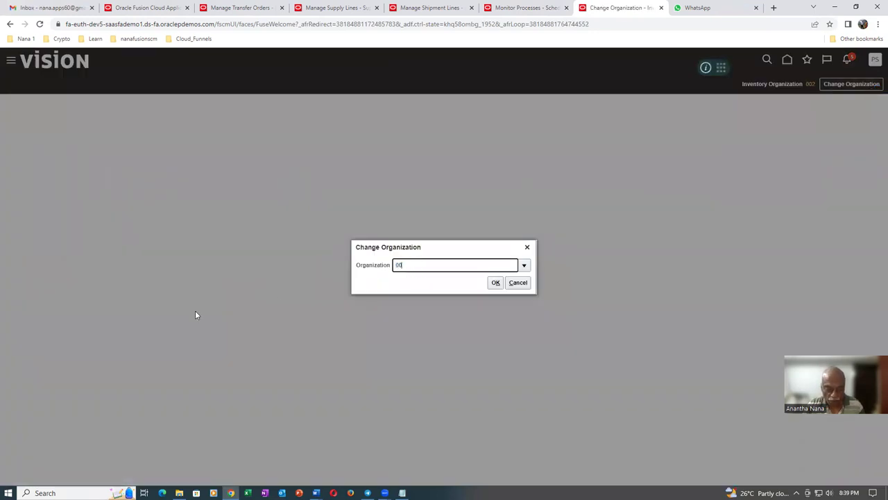
Switch the inventory organization from 002 to 001
key(BackSpace)
text(1)
key(Tab)
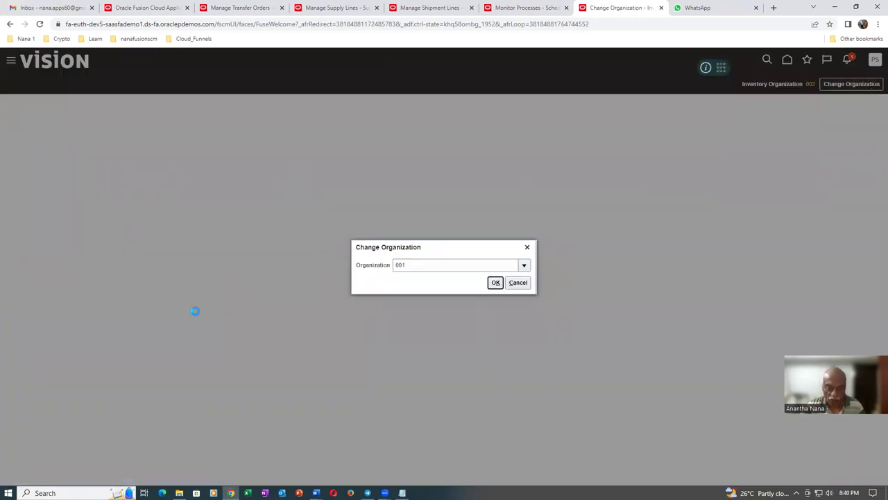
key(Return)
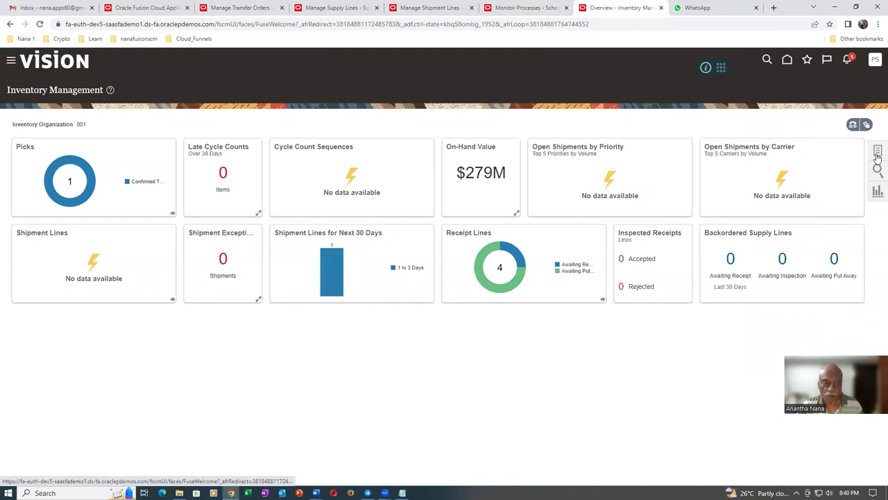
Search expected shipments for transfer order 133 and select the 133046 line of 7 Ea
click(877, 152)
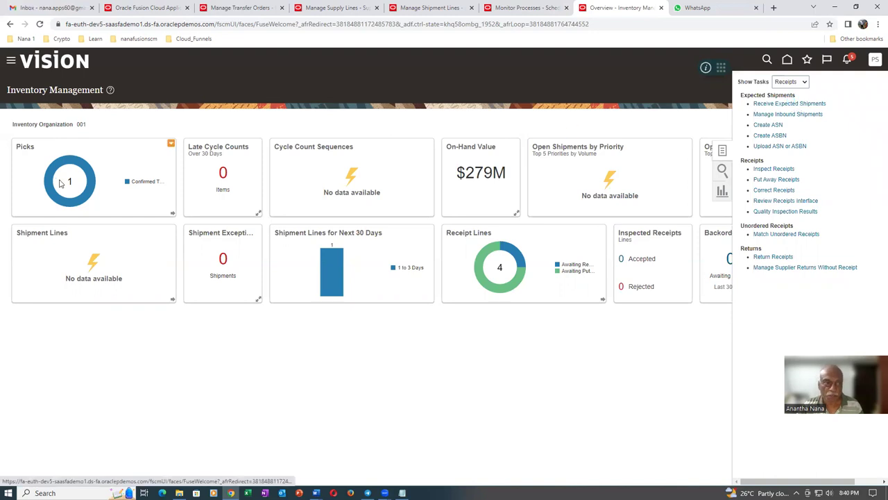
click(199, 199)
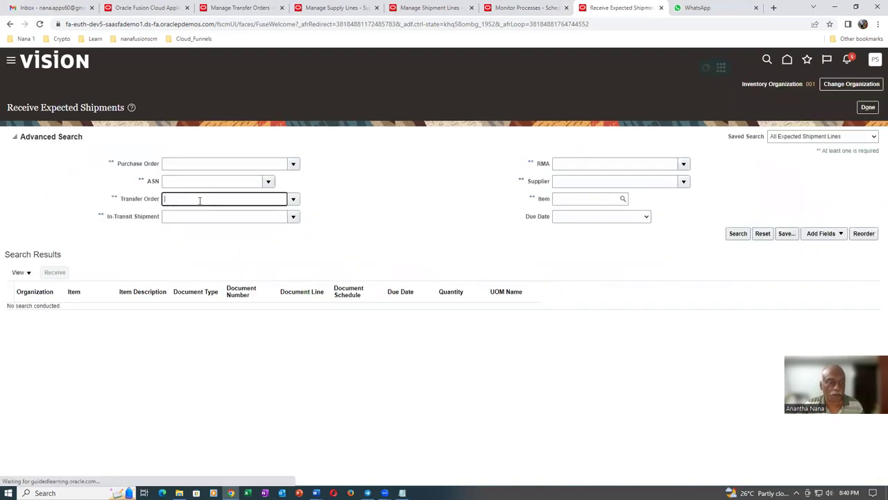
text(133)
key(Tab)
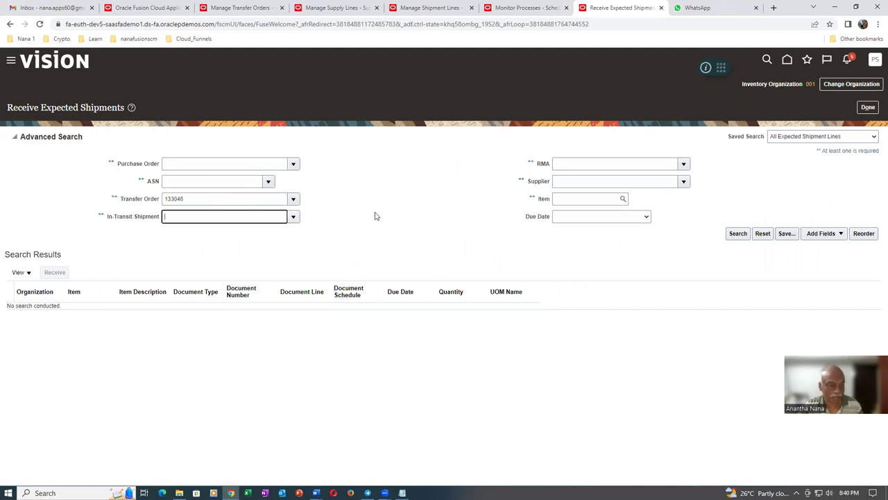
click(739, 235)
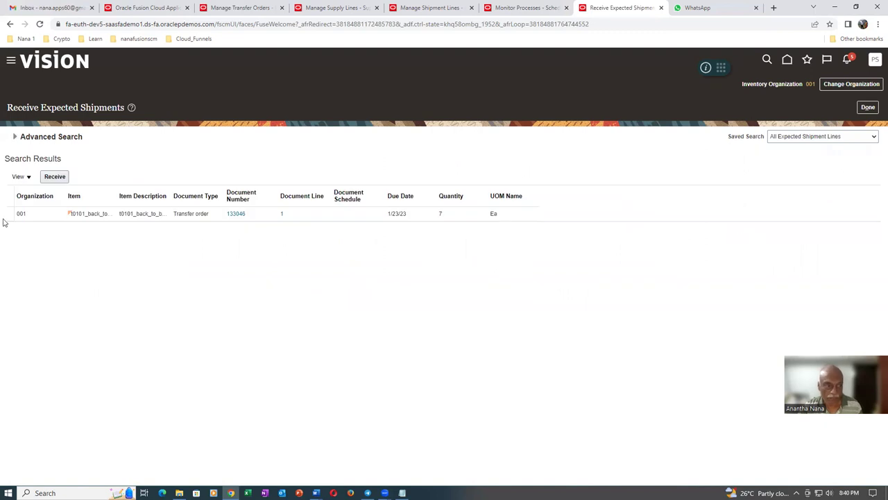
click(17, 209)
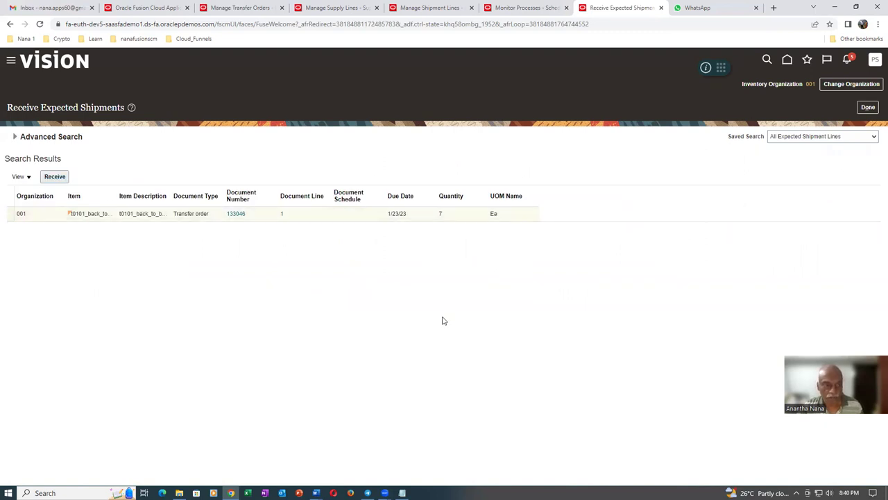
Receive all 7 Ea on the 133046 line, creating receipt 52154, and copy its number
click(46, 177)
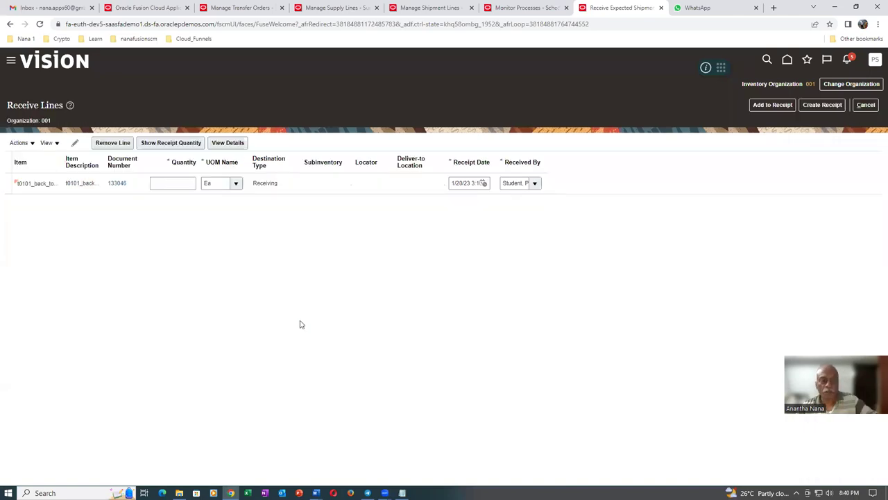
click(178, 146)
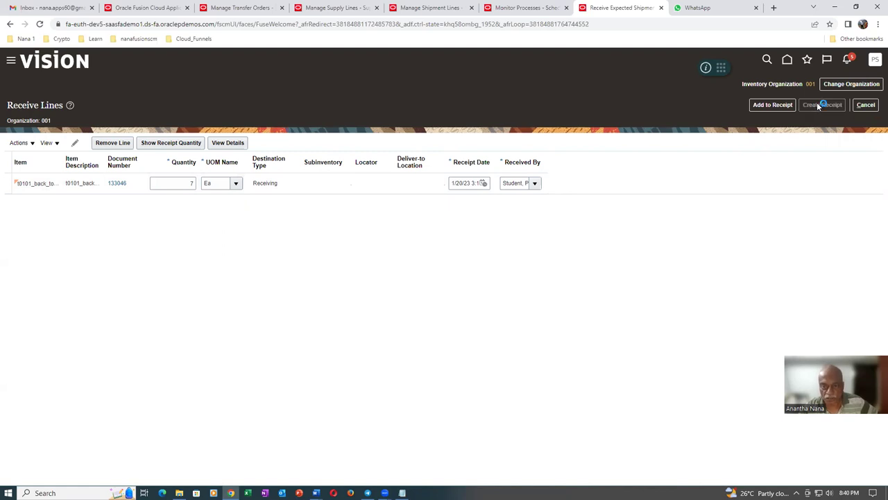
click(838, 105)
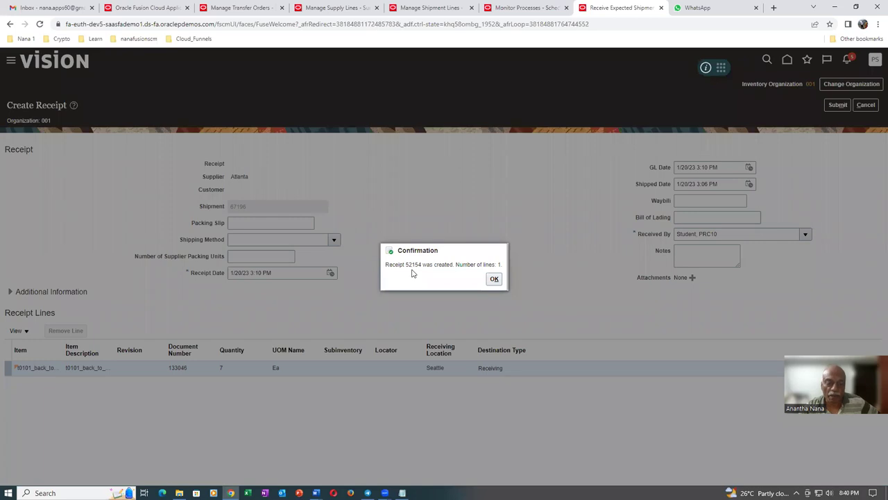
drag(407, 264, 420, 265)
key(ctrl+c)
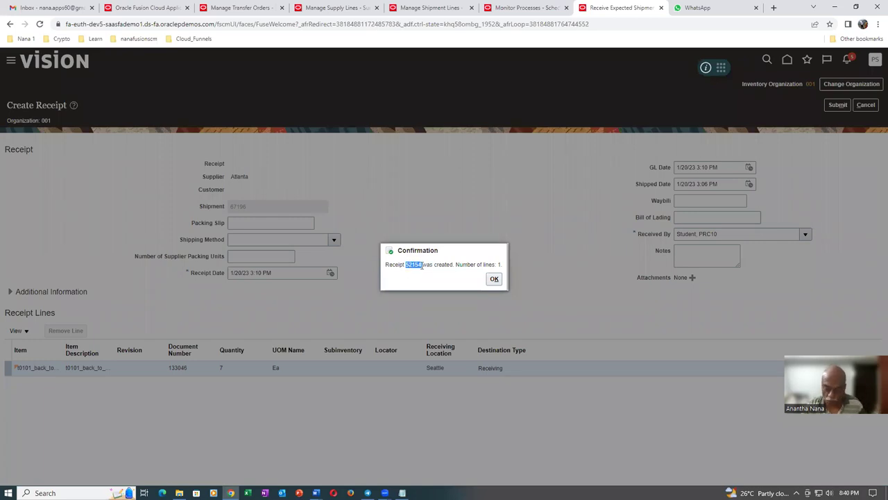
click(493, 279)
click(239, 8)
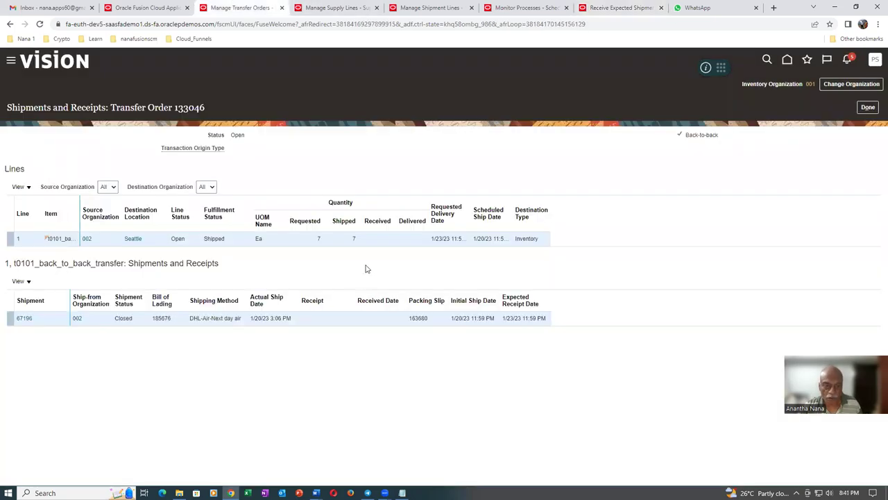
Verify transfer order 133046 shows 7 received on receipt 52154, then close receiving
click(868, 108)
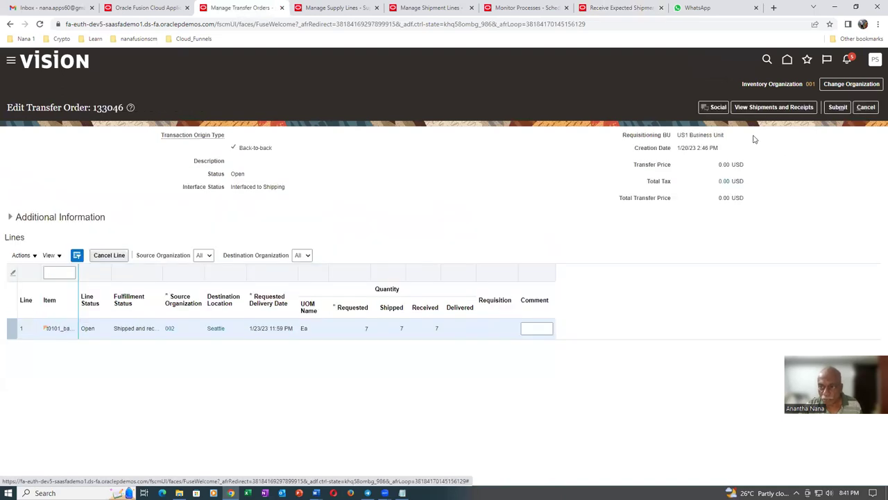
click(776, 108)
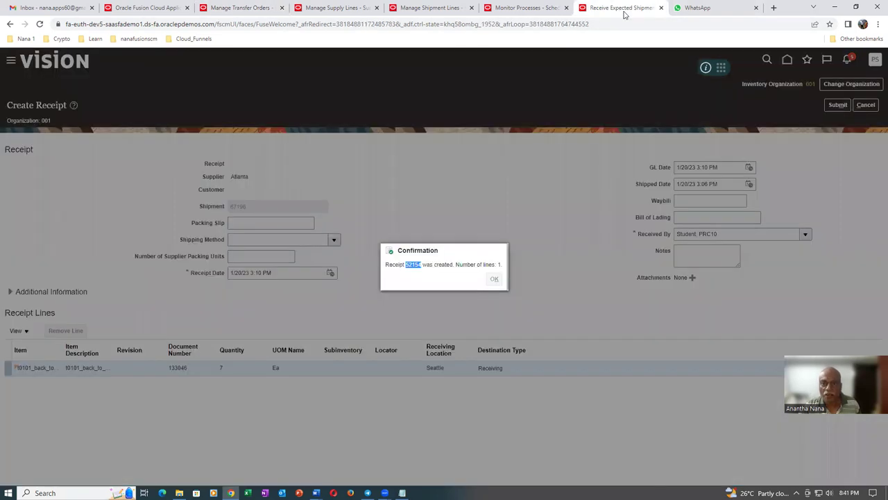
click(620, 9)
click(869, 107)
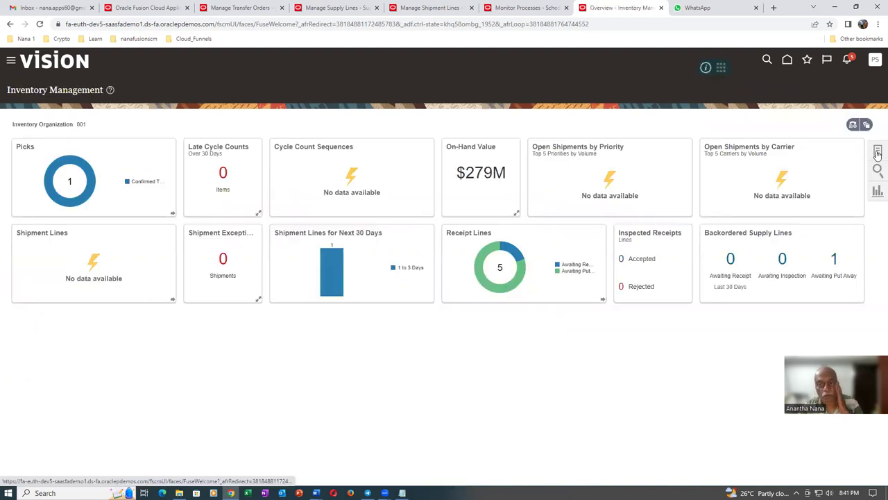
In Put Away Receipts, search receipt 52154 and select its line
click(877, 153)
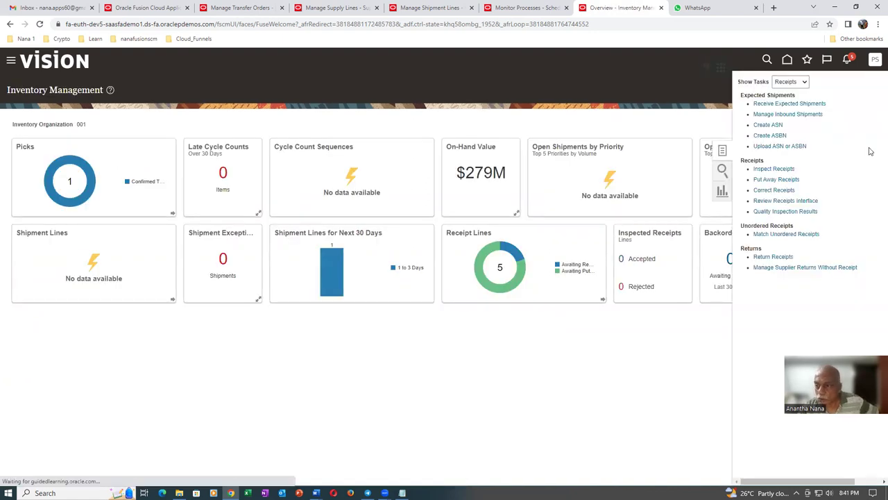
click(775, 180)
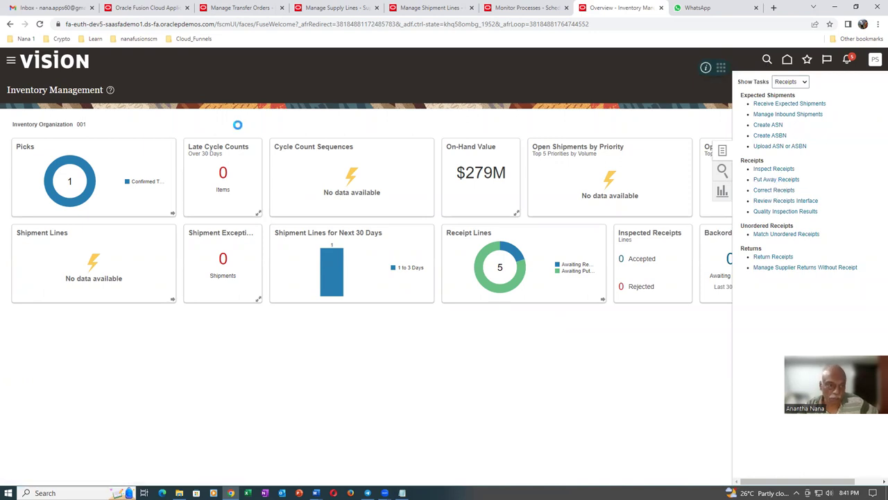
click(194, 162)
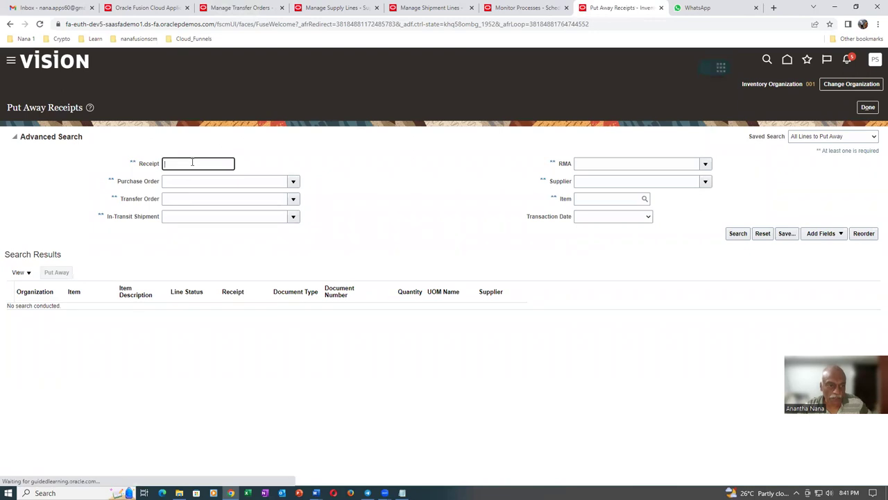
key(ctrl+v)
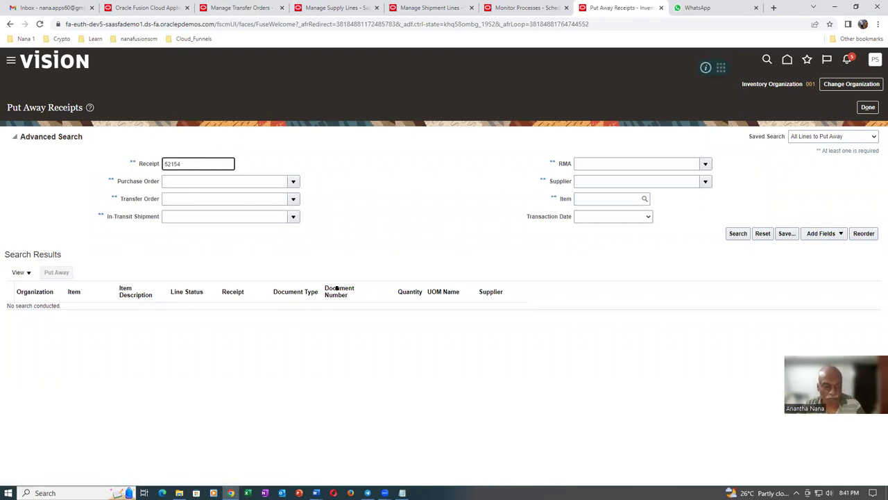
key(Tab)
click(738, 234)
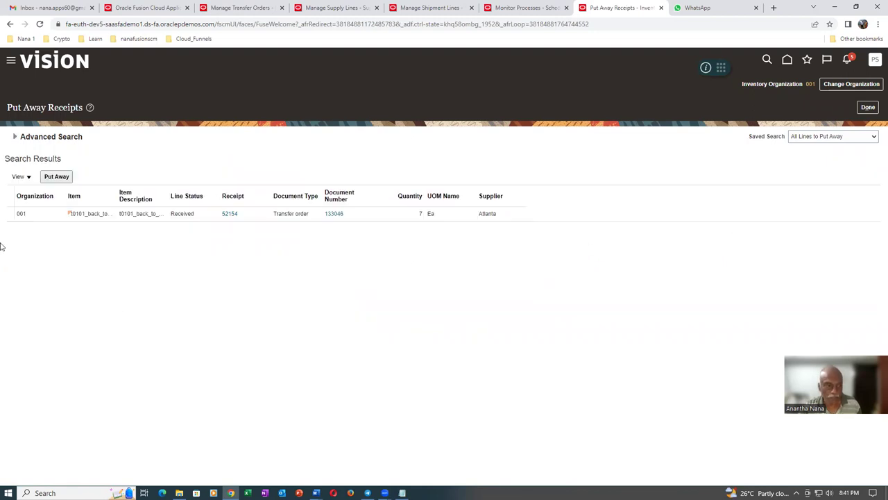
click(7, 214)
Put the 7 Ea away into the Stores subinventory and submit the transaction
click(58, 178)
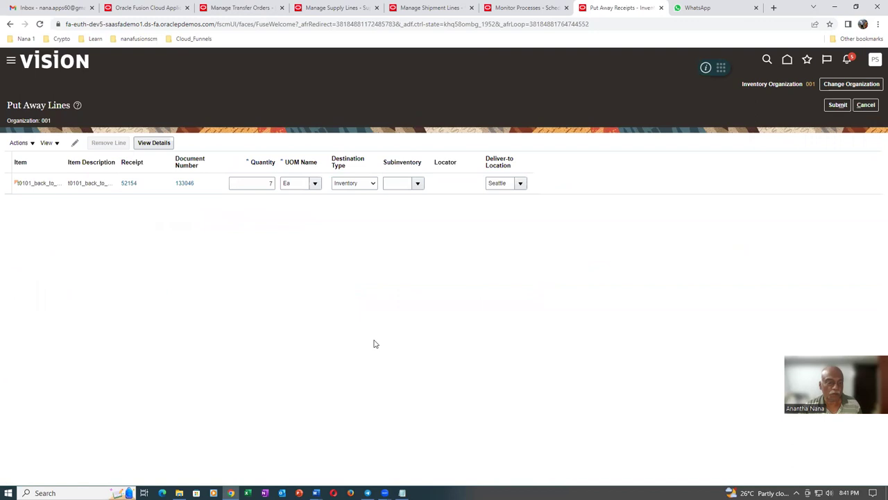
click(417, 184)
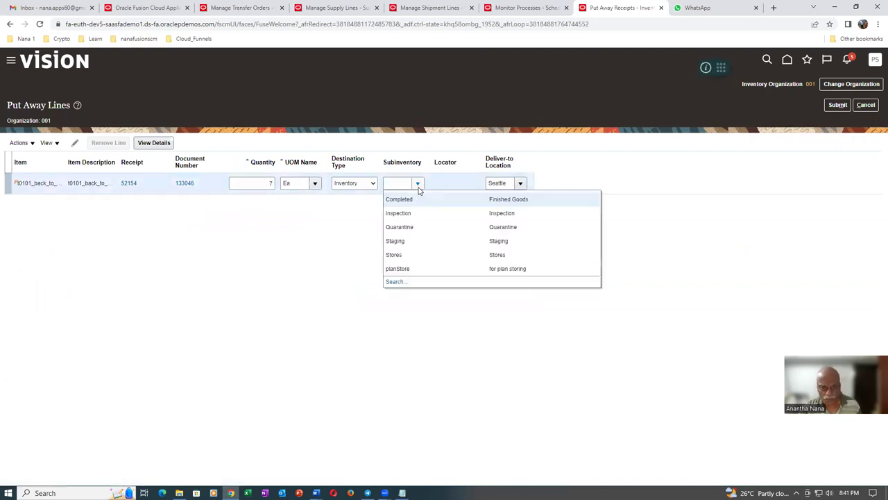
click(414, 254)
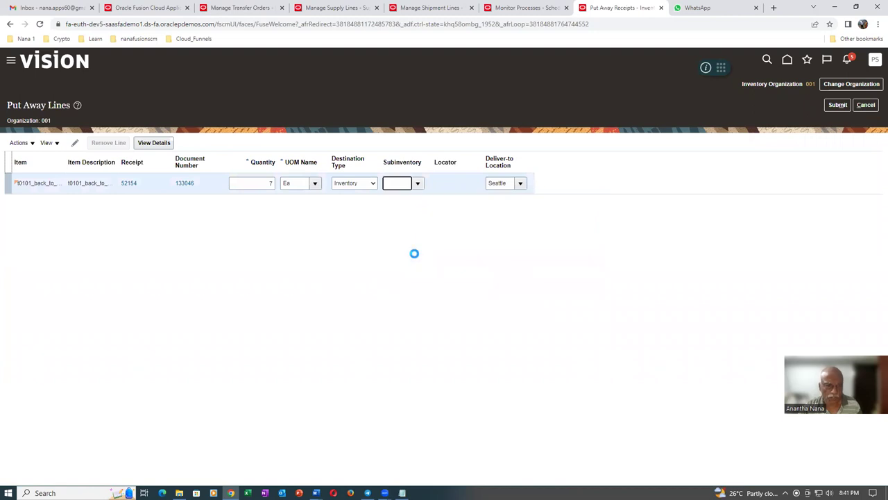
click(838, 105)
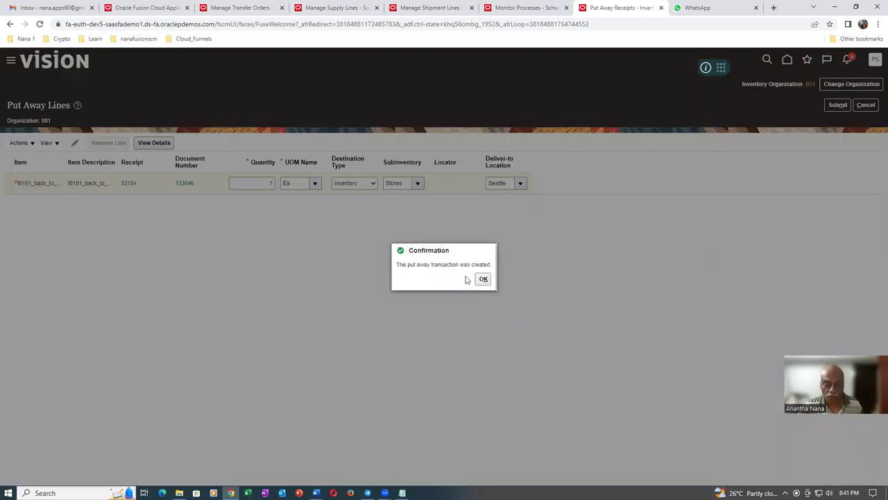
click(483, 279)
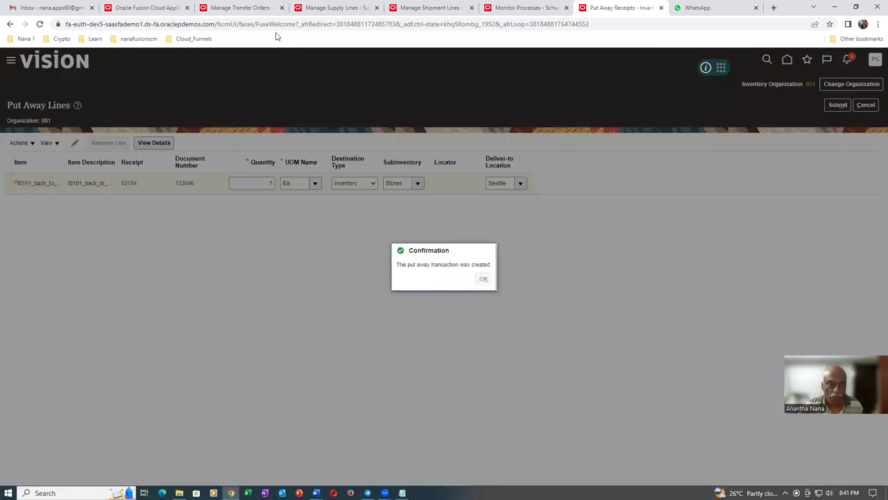
click(257, 8)
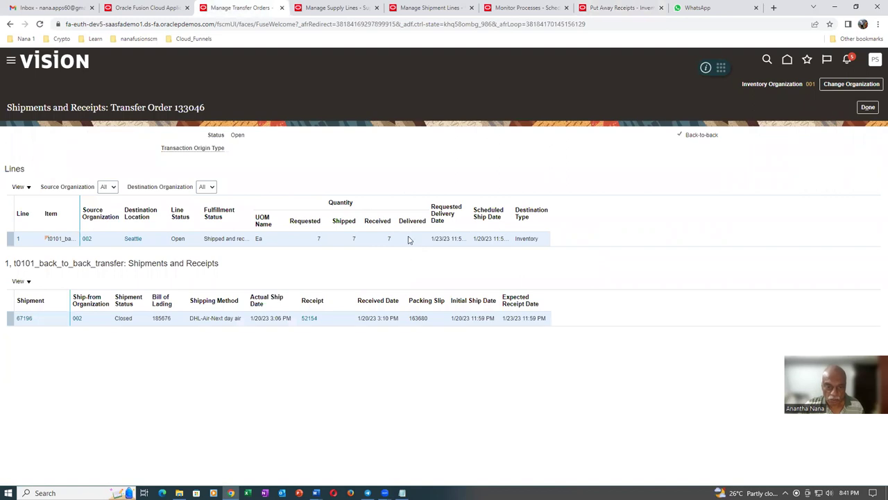
Reload transfer order 133046's shipments and receipts to confirm Closed with 7 delivered
click(869, 107)
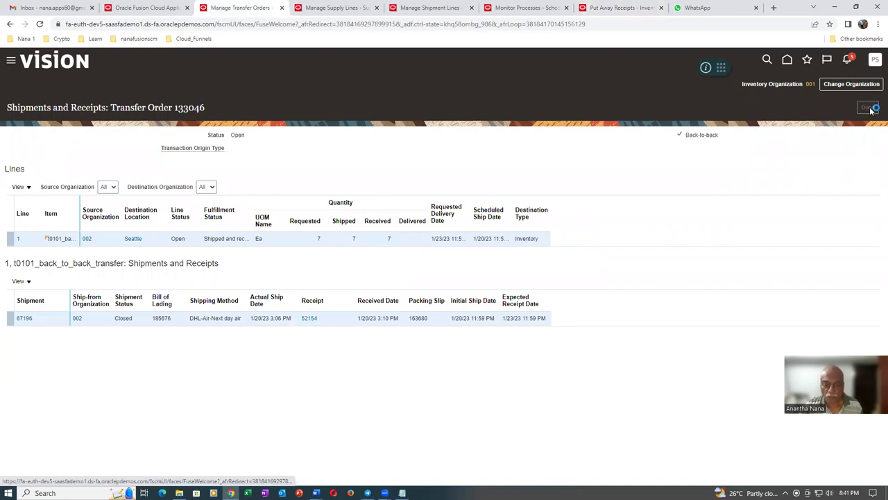
click(765, 108)
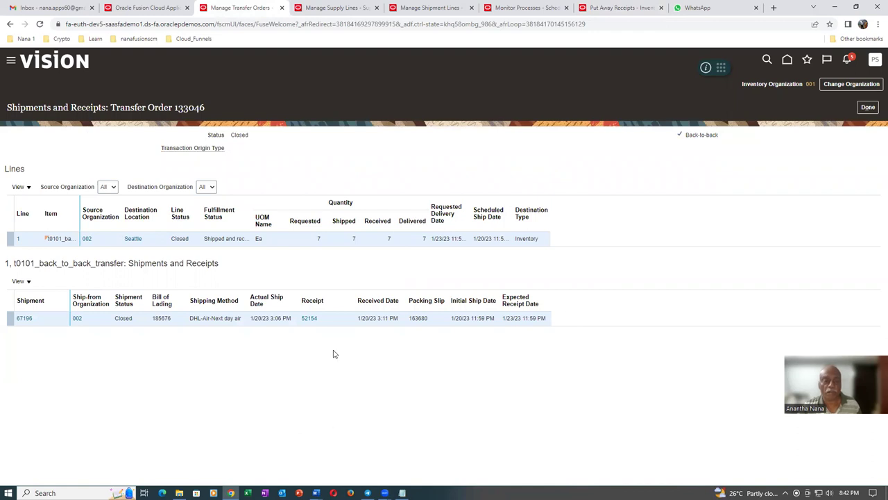
click(143, 7)
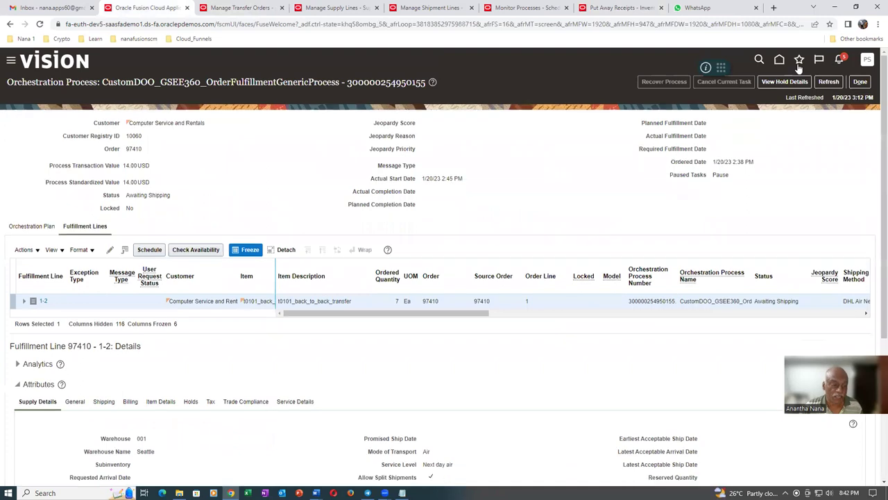
Refresh order 97410's orchestration process twice and review its Back-to-Back supply status
scroll(176, 355, down, 5)
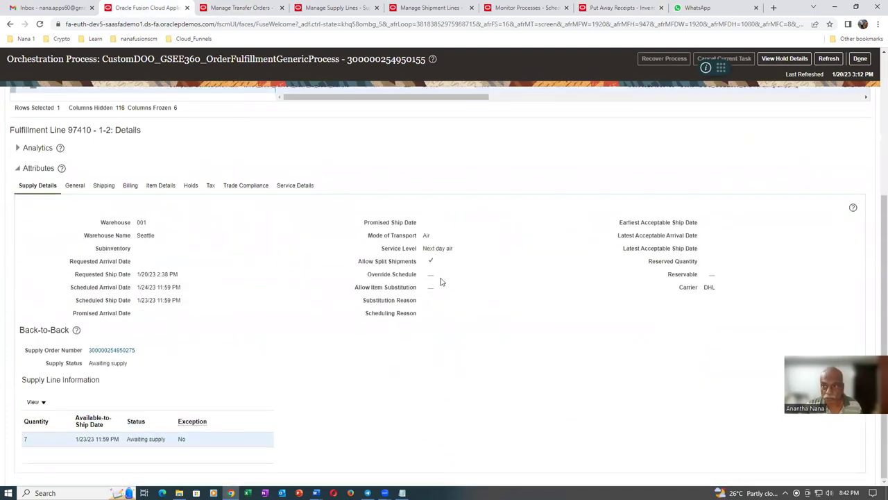
scroll(823, 98, up, 3)
click(830, 60)
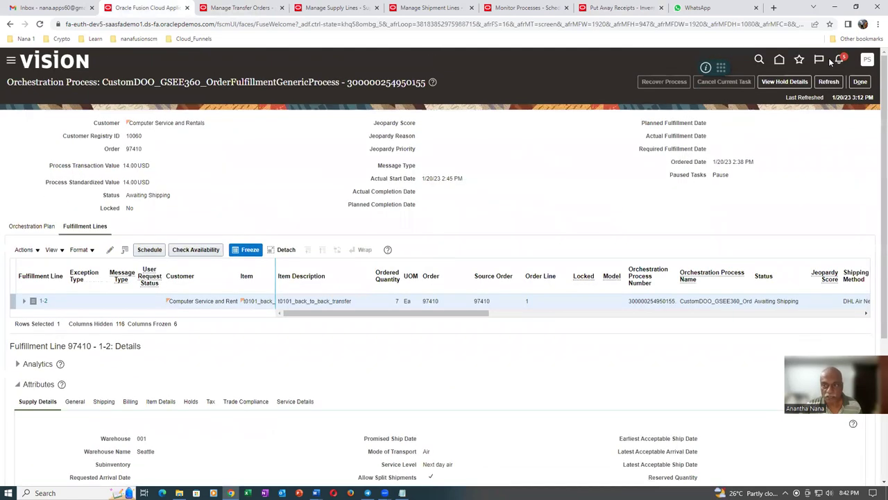
scroll(84, 201, down, 5)
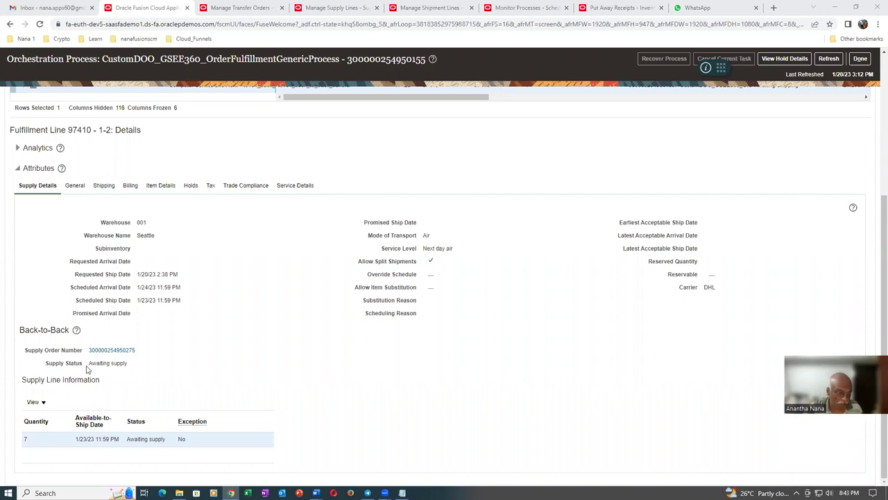
click(828, 58)
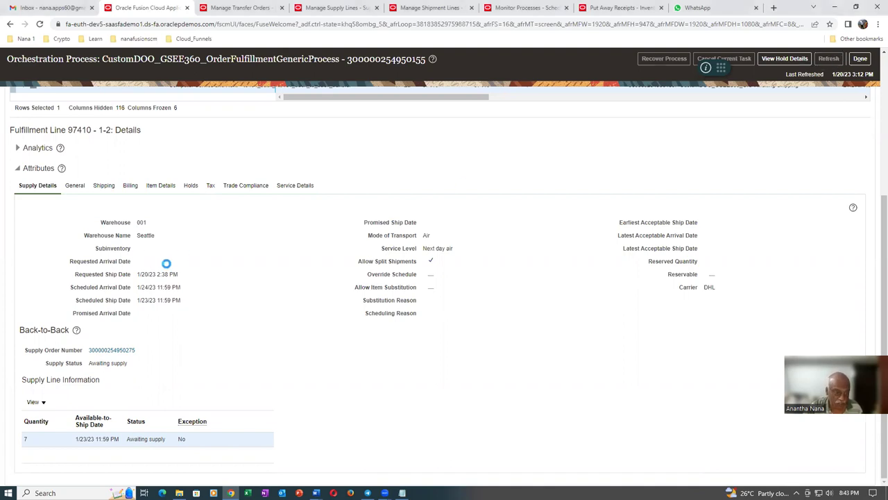
scroll(168, 268, down, 3)
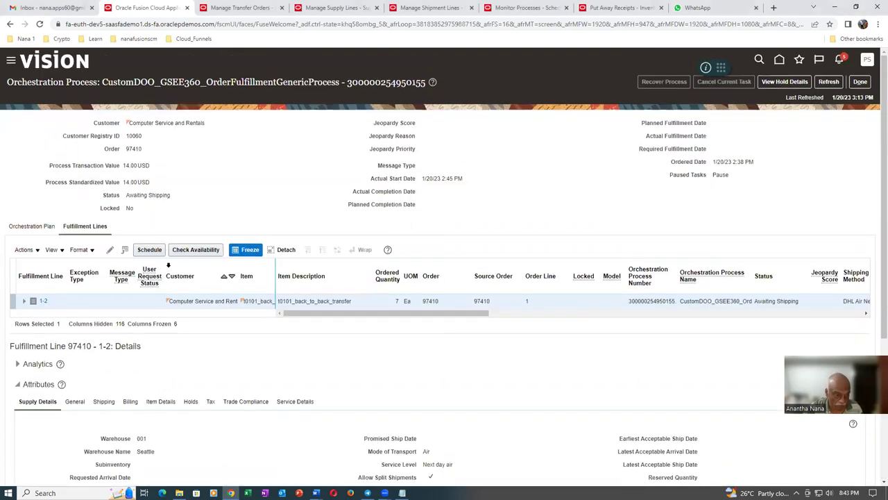
scroll(169, 269, down, 1)
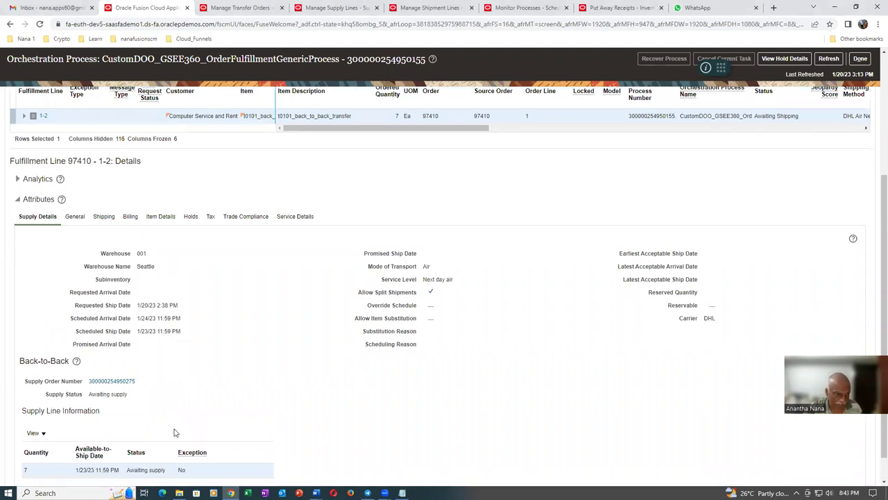
scroll(174, 432, up, 3)
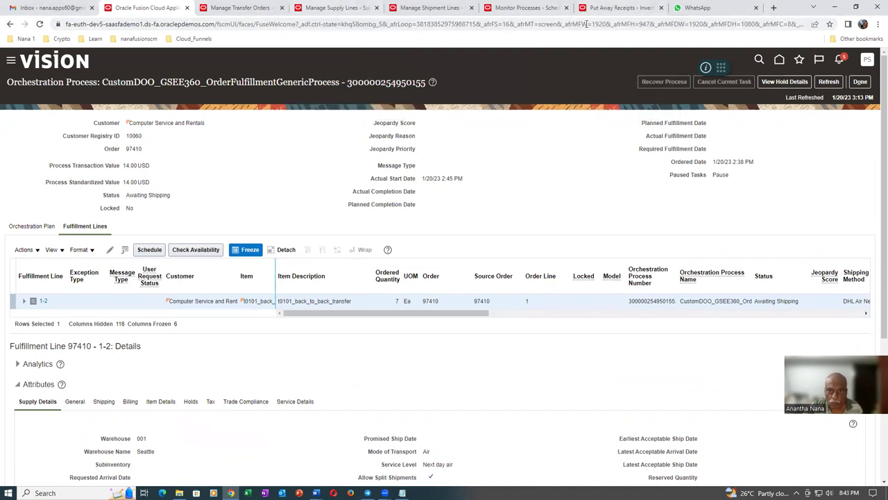
click(620, 9)
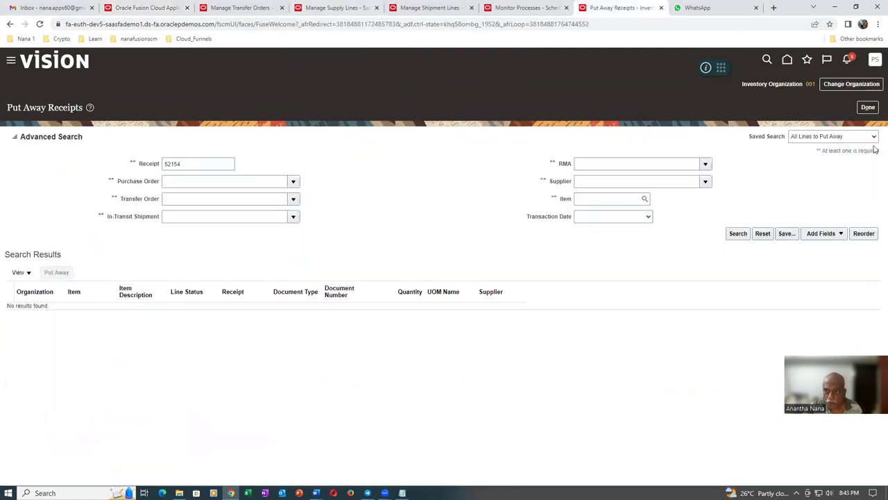
Close Put Away Receipts and open Manage Shipment Lines from the Shipments tasks
click(867, 107)
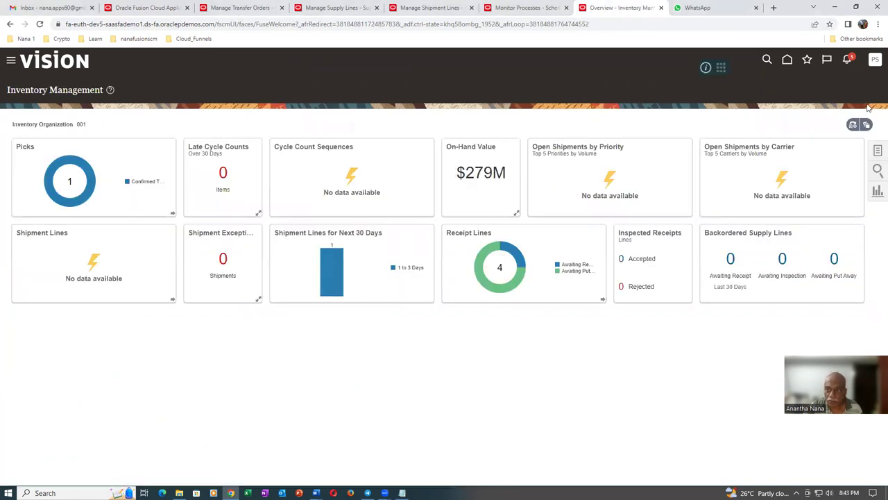
click(808, 61)
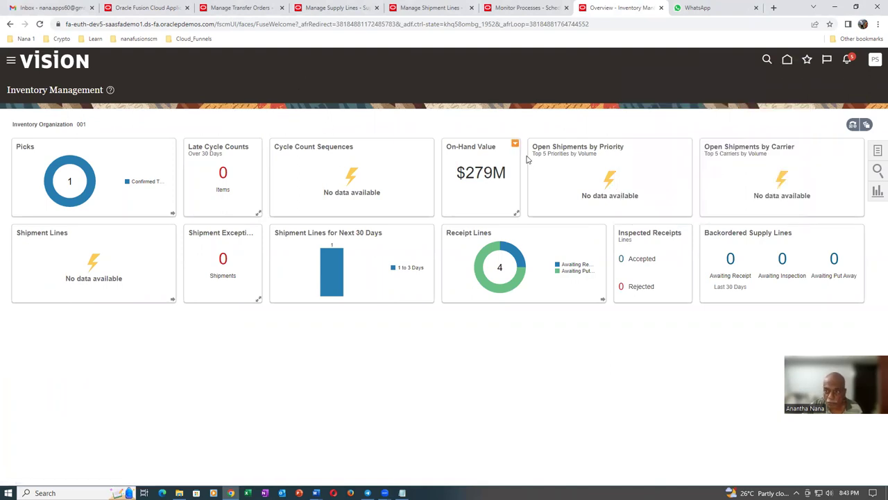
click(878, 152)
click(789, 82)
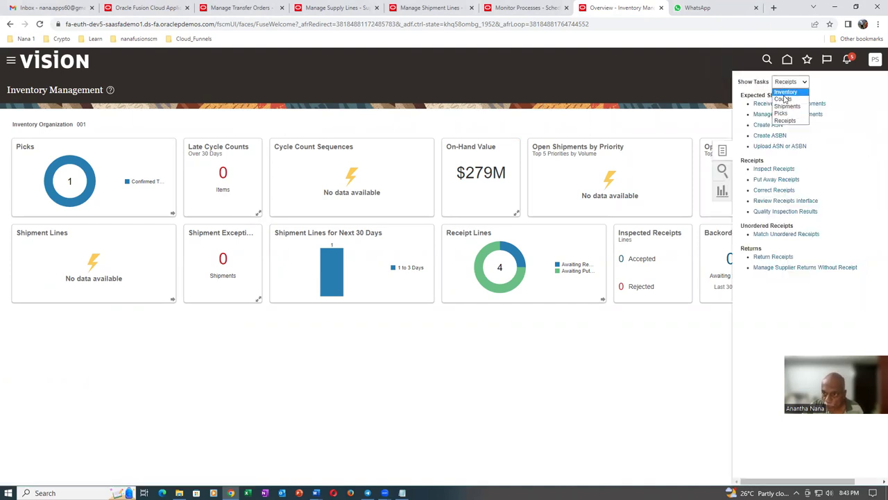
click(787, 108)
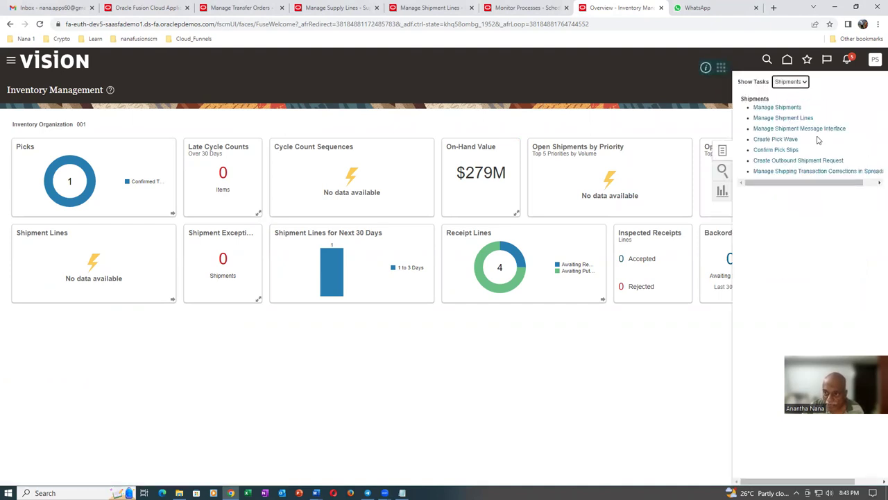
click(793, 117)
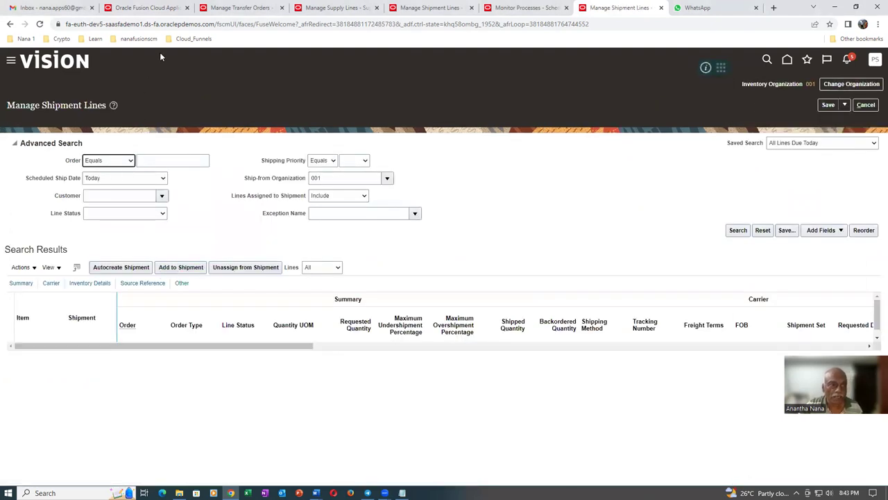
Check order 97410's line 1-2 is still awaiting supply, then return to shipment lines
click(158, 7)
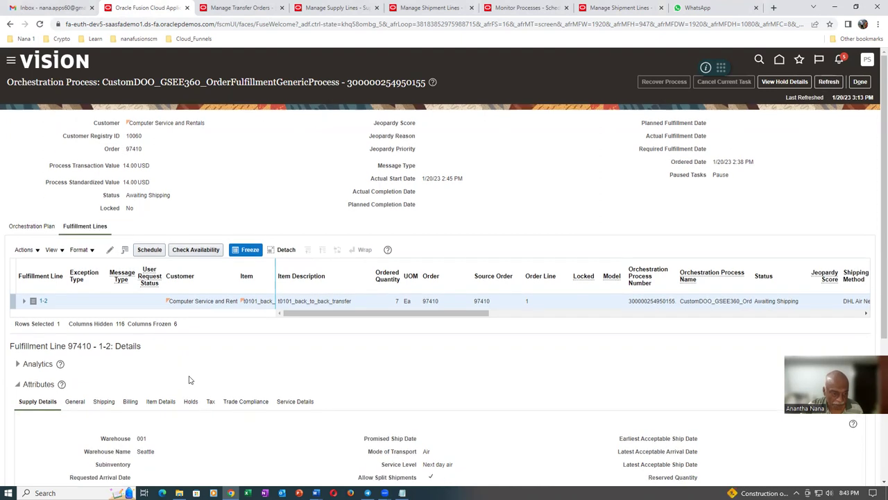
scroll(190, 380, down, 2)
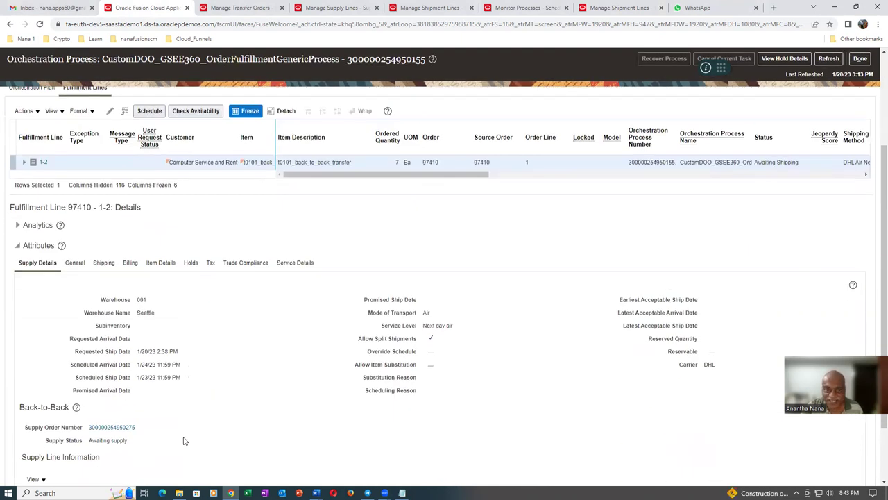
scroll(199, 376, up, 2)
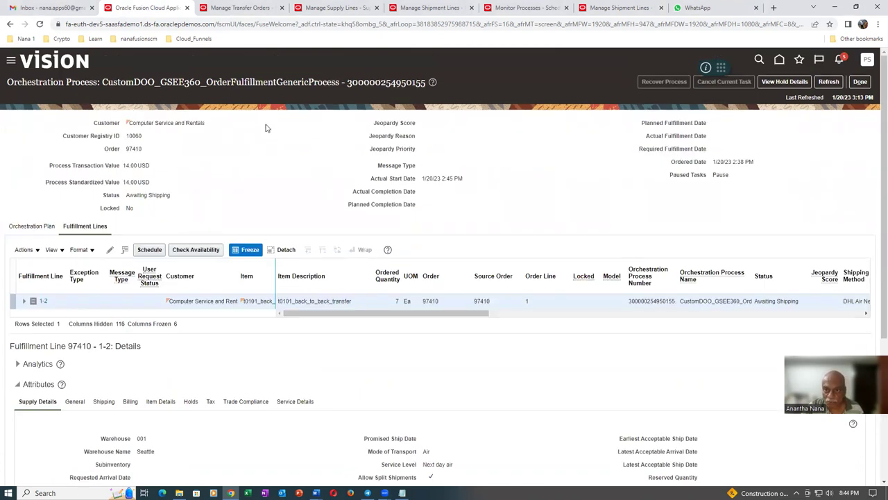
click(616, 8)
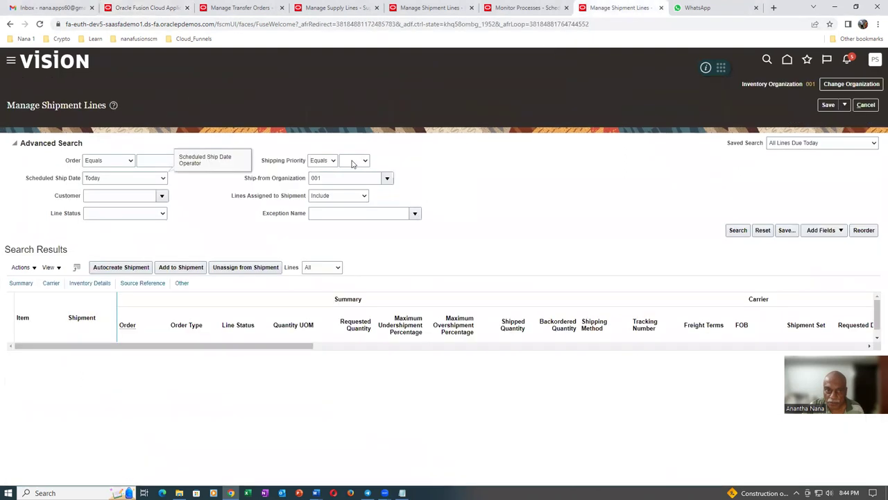
Search shipment lines for order 97410 with Scheduled Ship Date set to Before
click(154, 161)
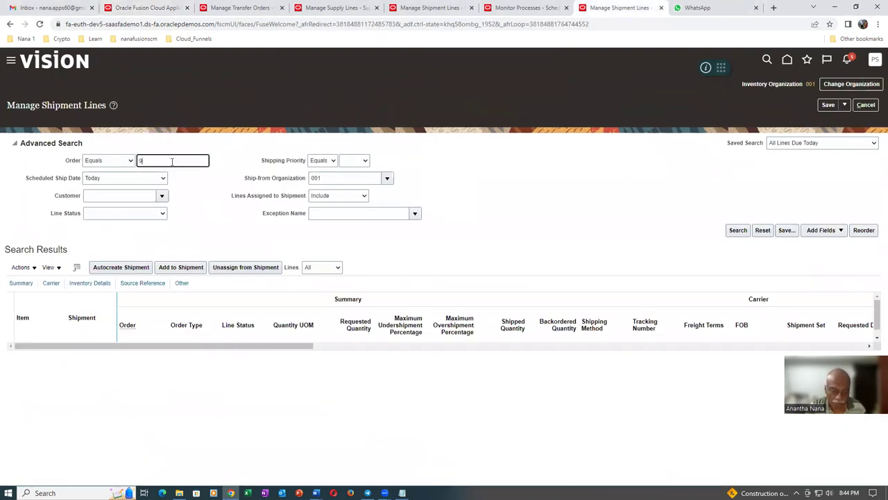
text(97410)
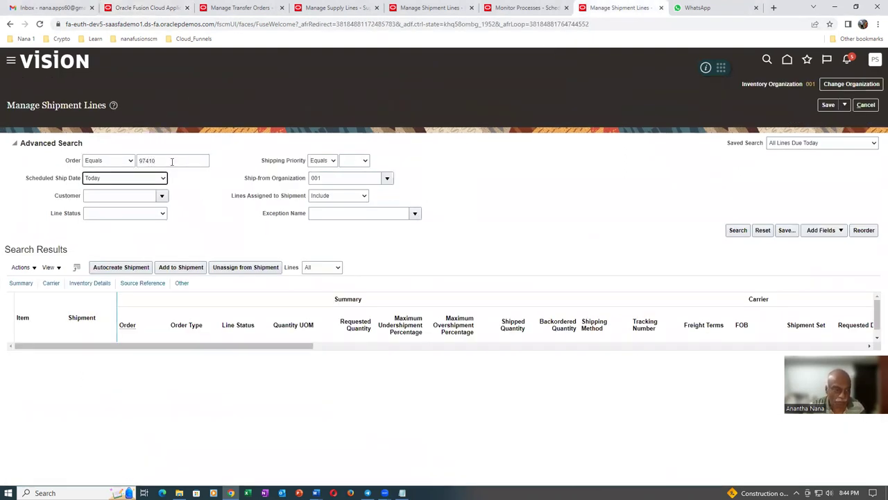
click(132, 181)
click(132, 188)
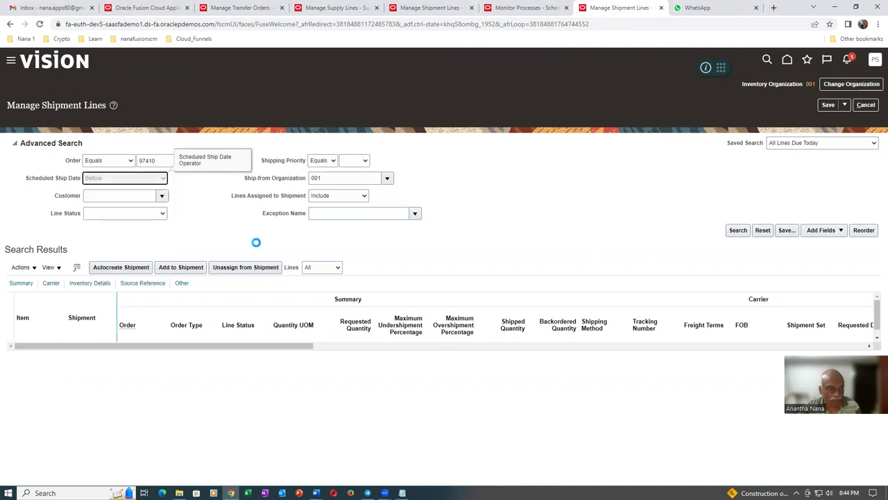
click(738, 233)
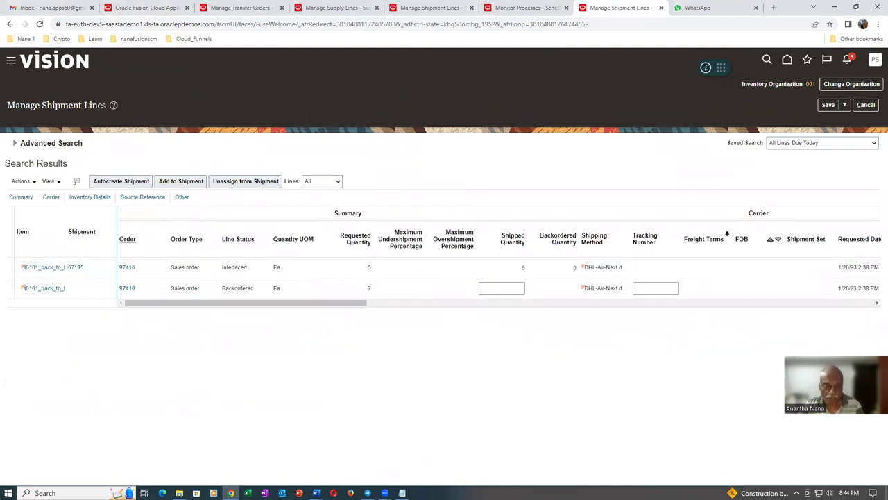
Autocreate shipment 68195 for the backordered 7 Ea line
click(254, 289)
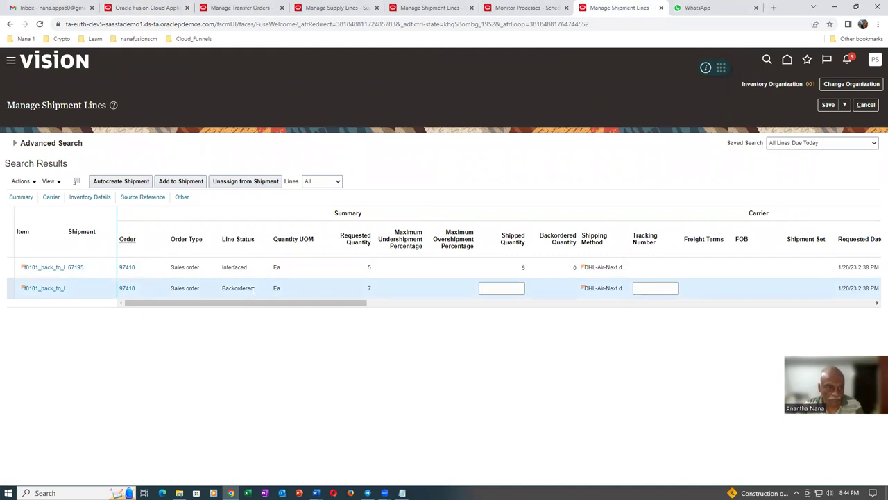
click(121, 183)
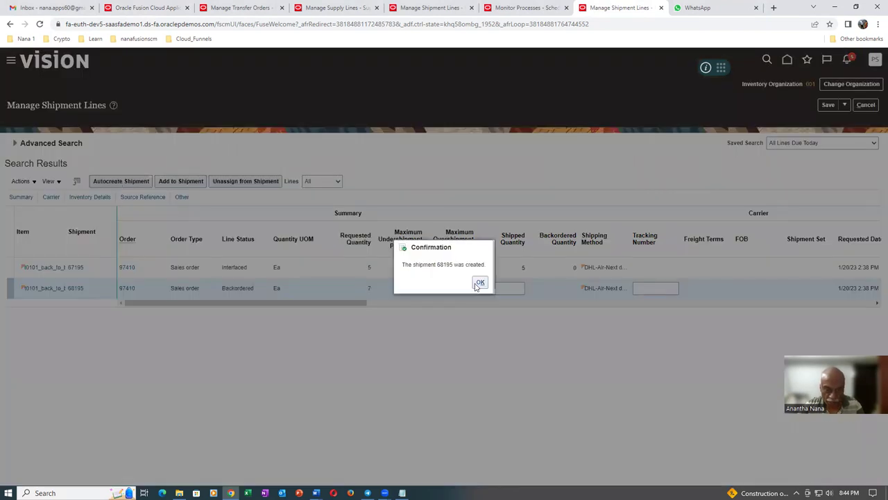
click(479, 283)
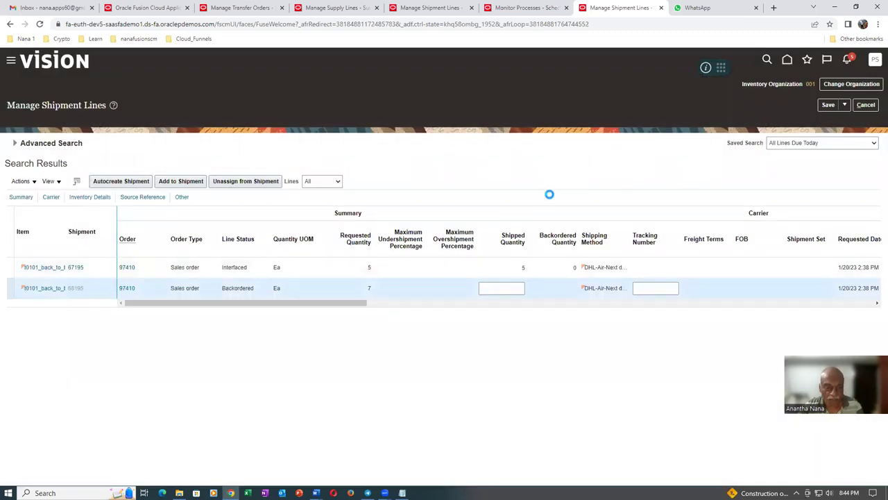
click(149, 8)
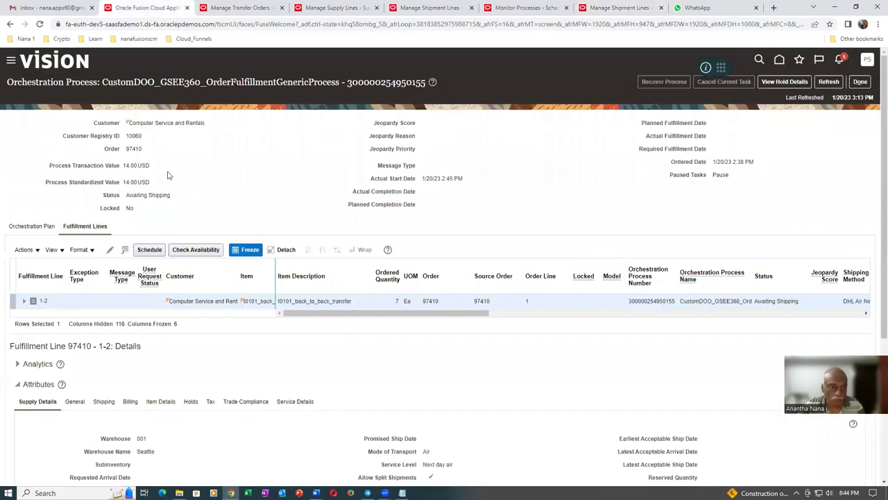
scroll(165, 417, down, 2)
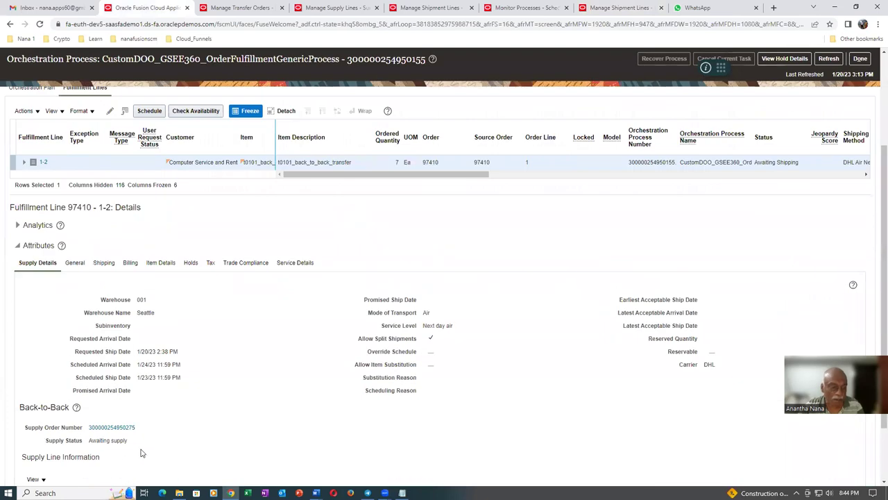
click(829, 58)
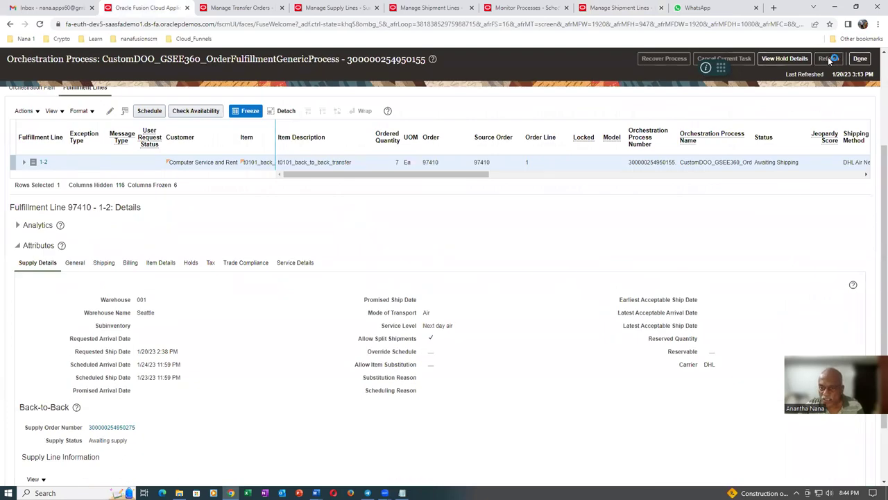
scroll(95, 381, down, 4)
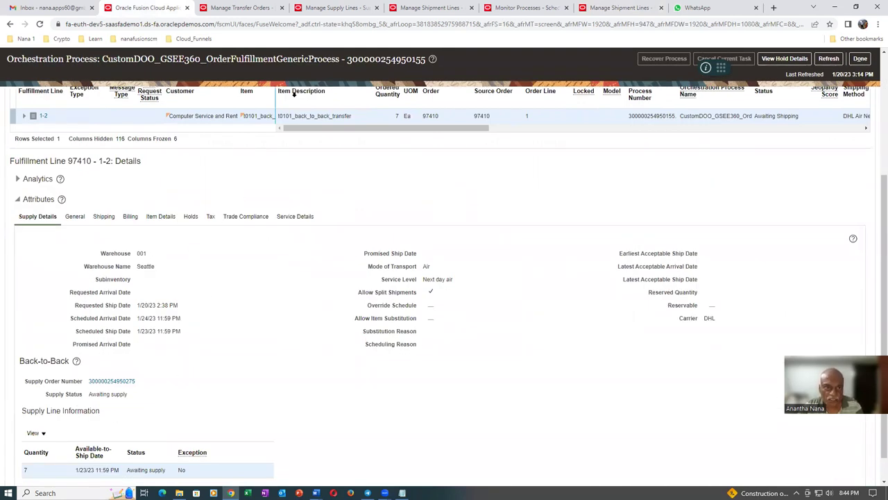
click(346, 13)
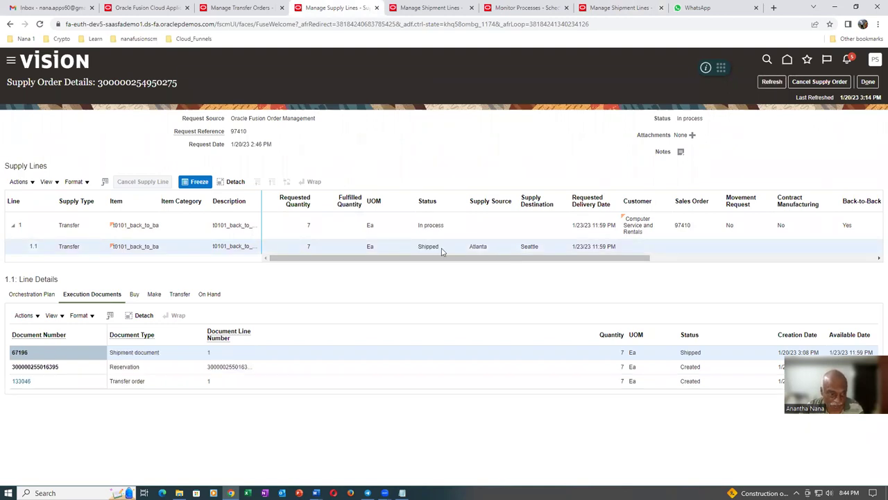
Refresh the supply line's orchestration plan showing put away pending, then return to shipment 68195
click(42, 295)
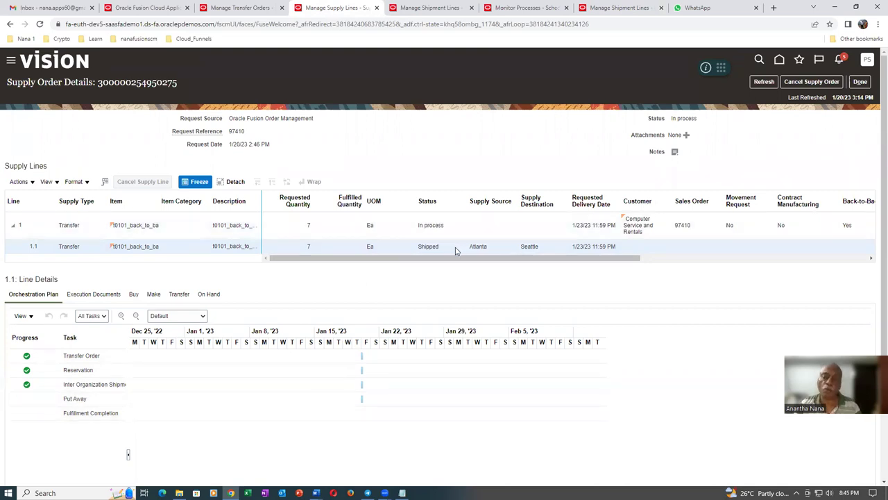
click(764, 82)
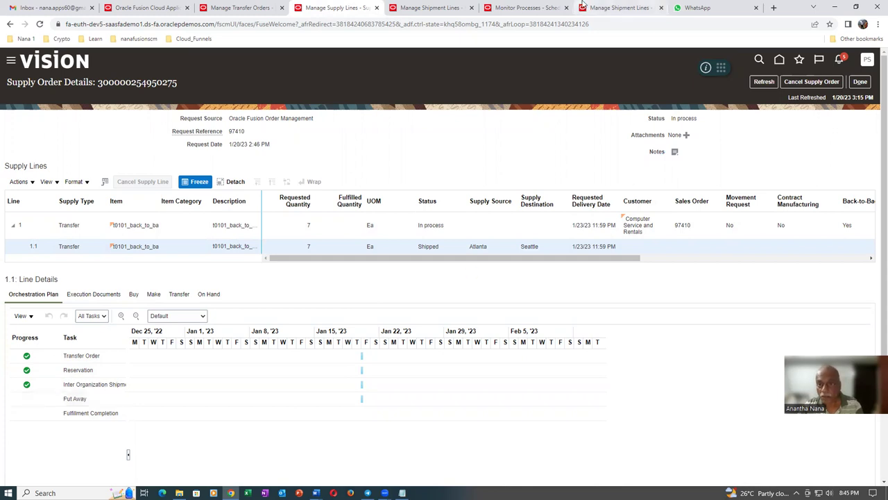
click(603, 14)
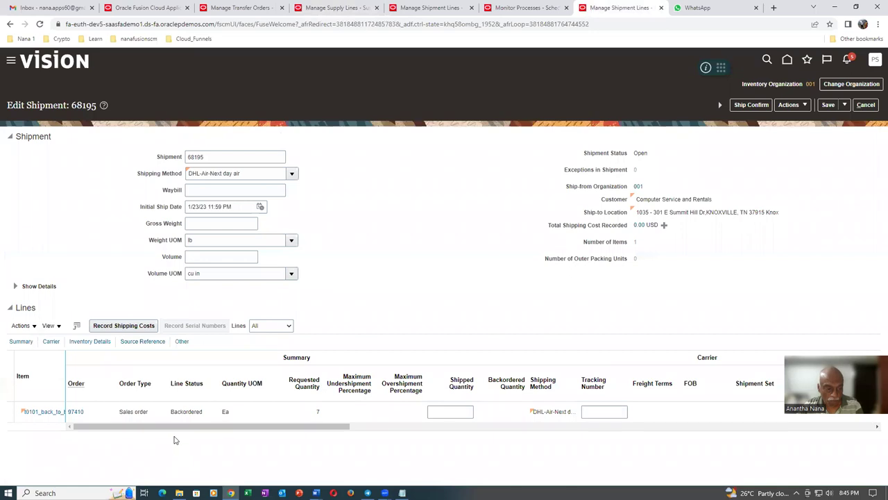
Pick release shipment 68195, creating request 5276534, then save and close the shipment
click(798, 109)
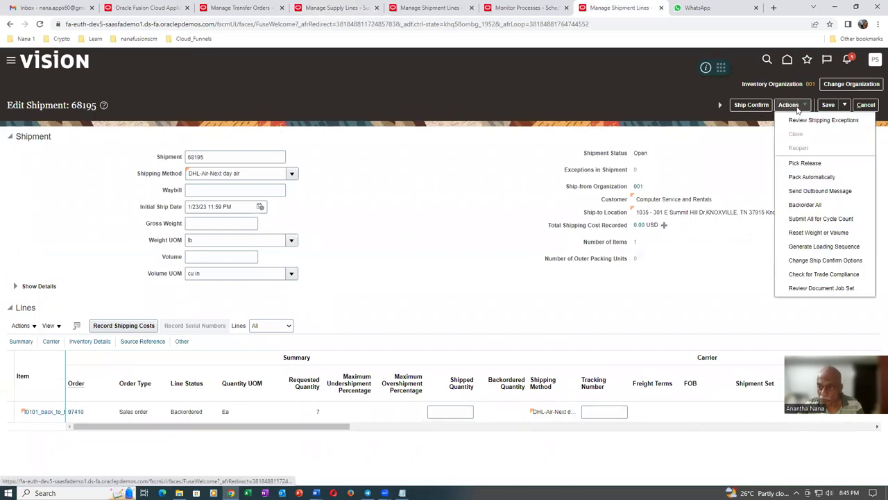
click(806, 164)
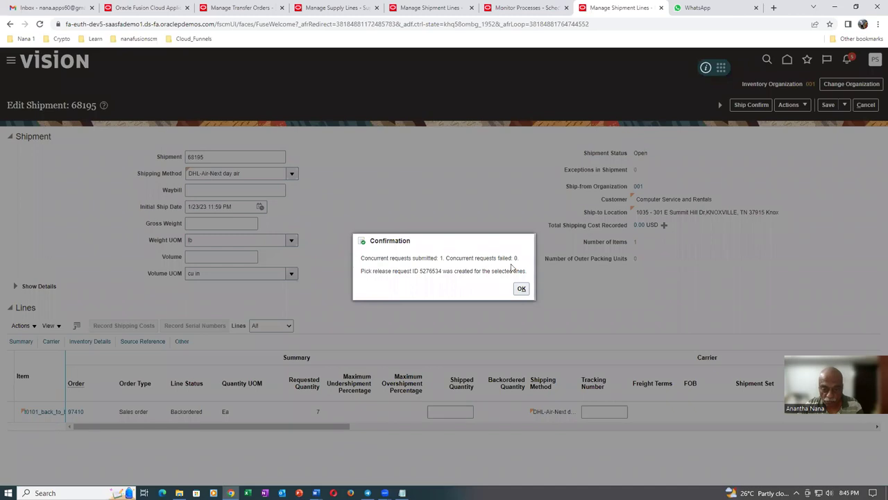
click(521, 288)
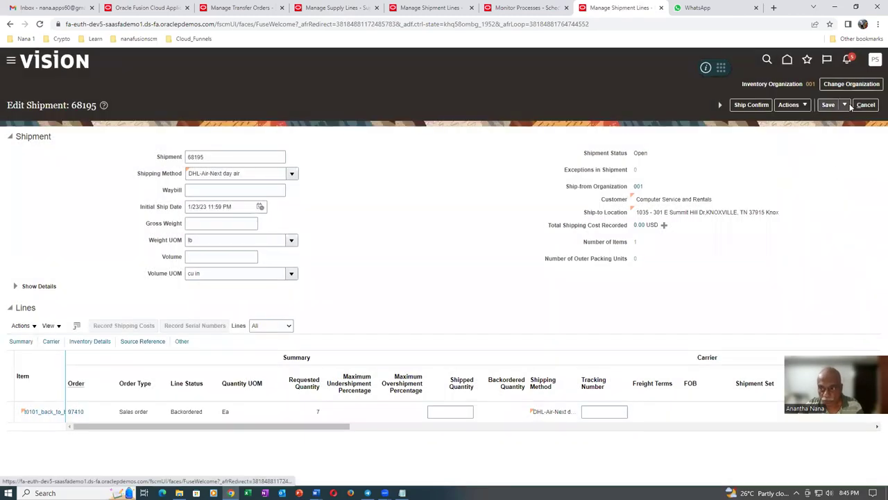
click(844, 105)
click(852, 120)
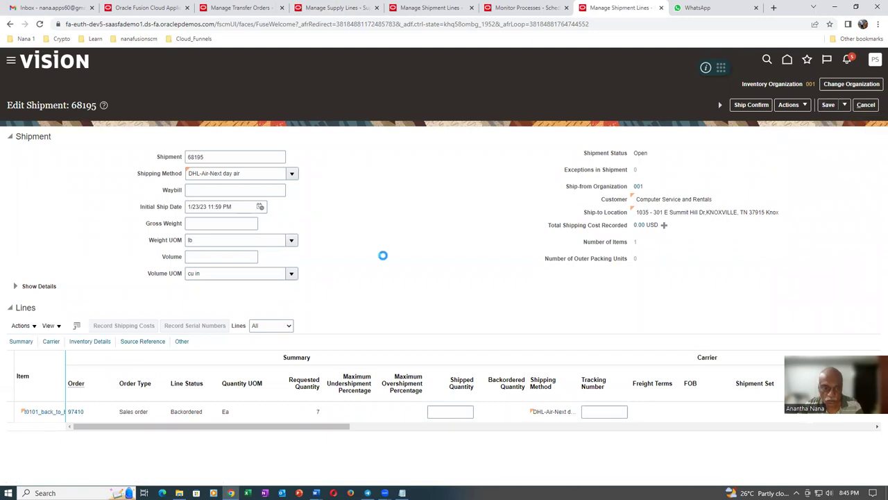
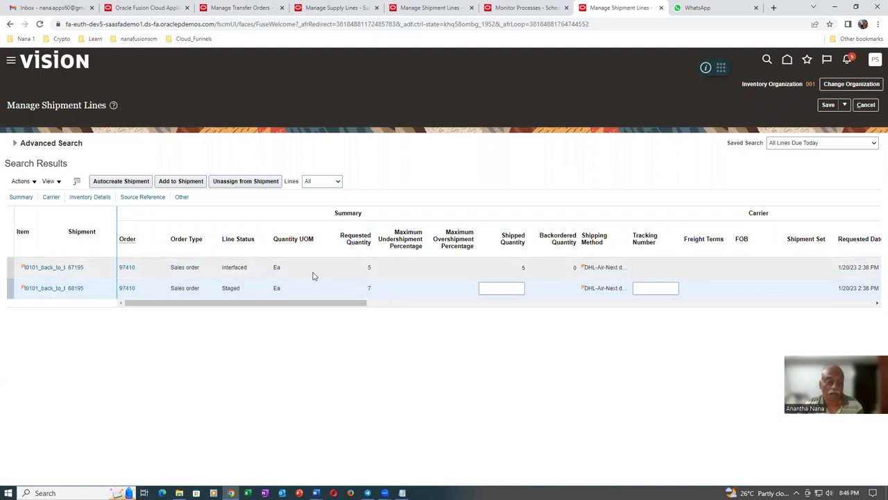
Ship-confirm shipment 68195, accepting the missing weight and volume warning
click(76, 289)
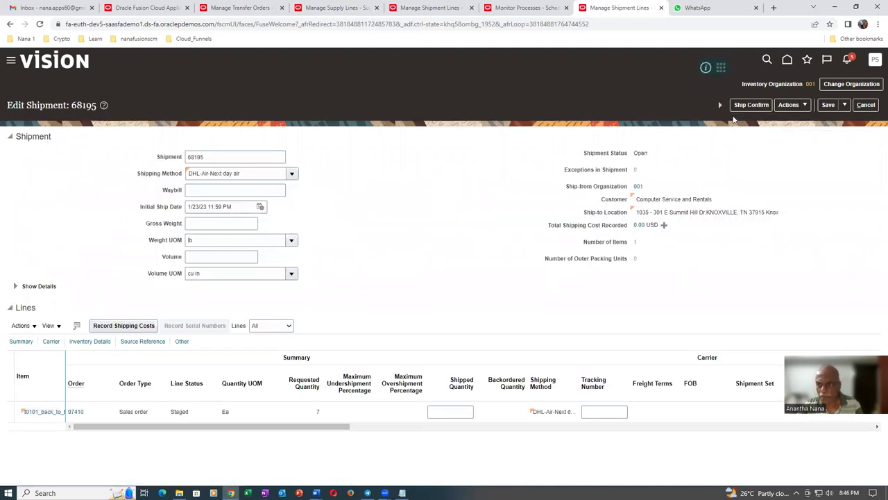
click(749, 105)
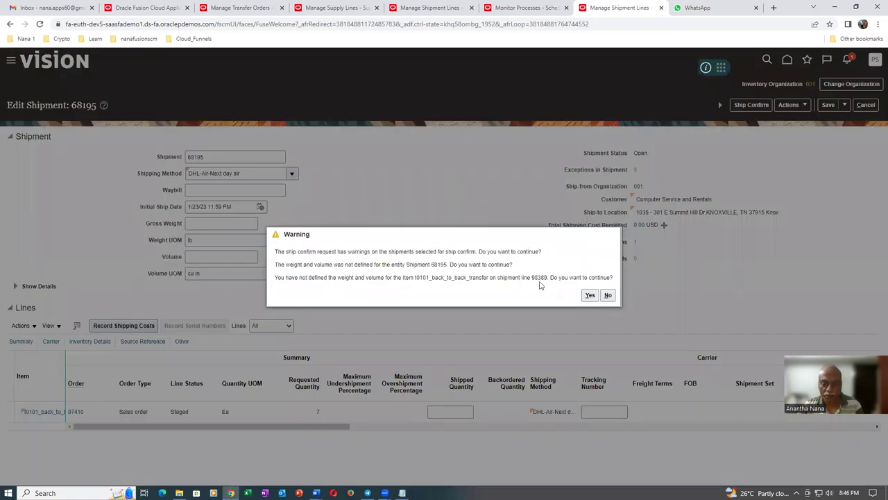
click(589, 296)
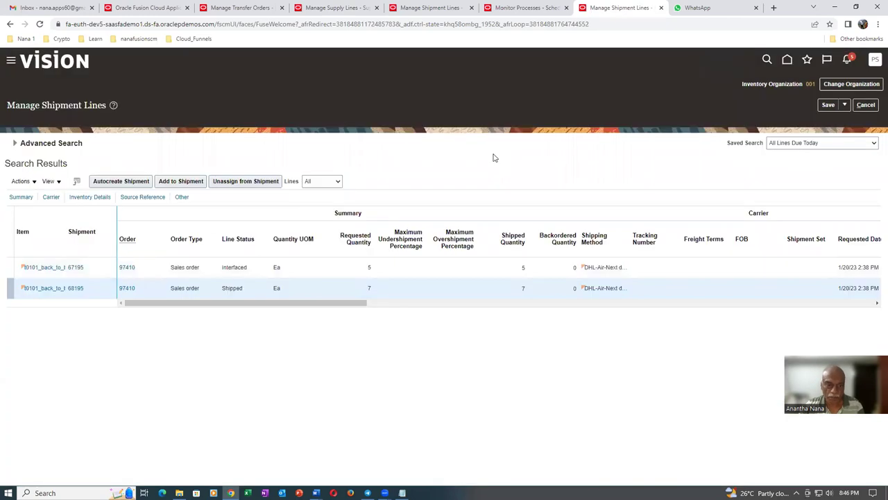
click(522, 8)
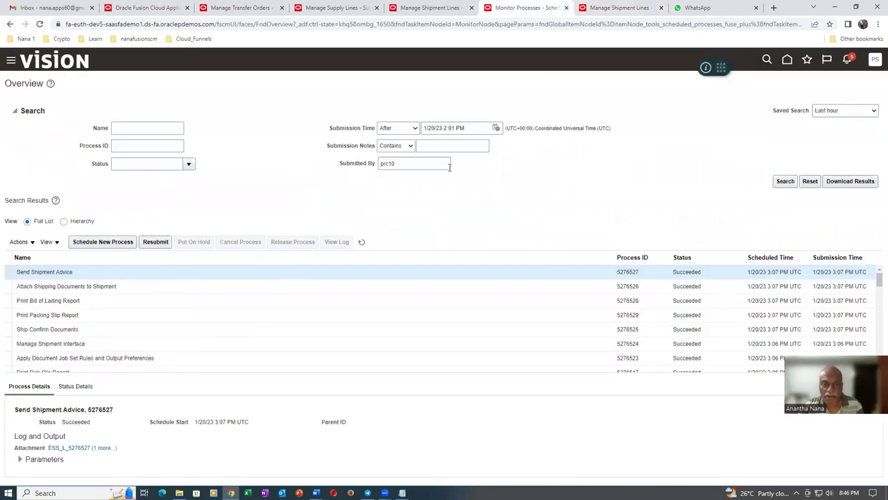
Refresh the scheduled processes list repeatedly until the new shipping processes appear
click(363, 244)
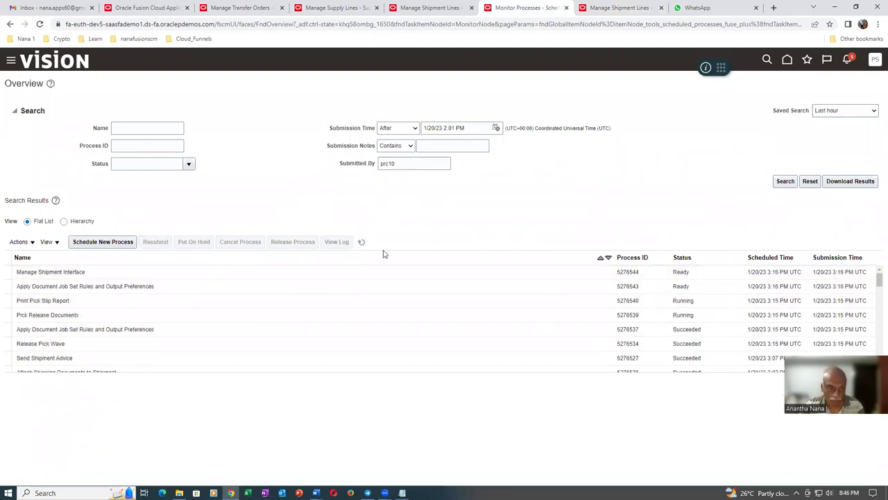
click(361, 242)
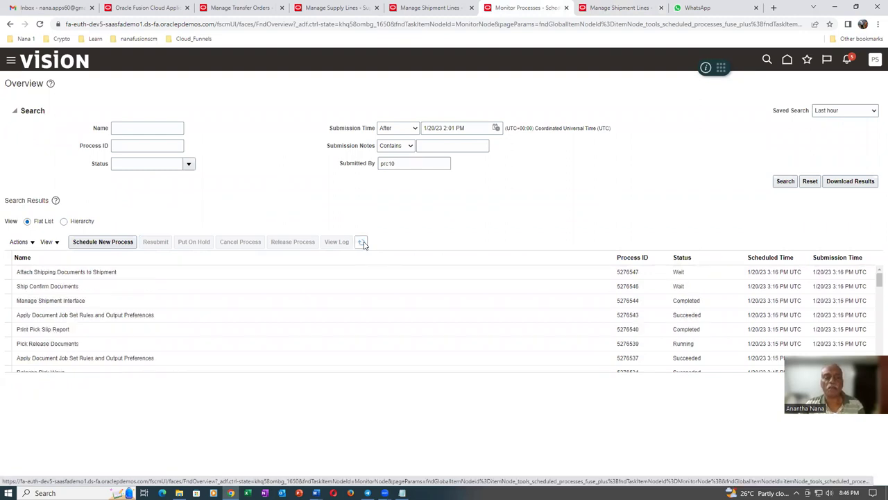
click(362, 242)
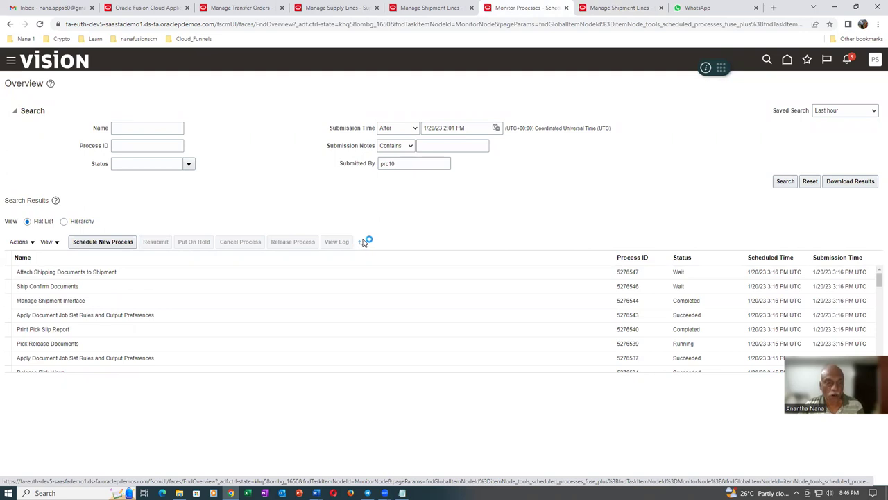
click(362, 241)
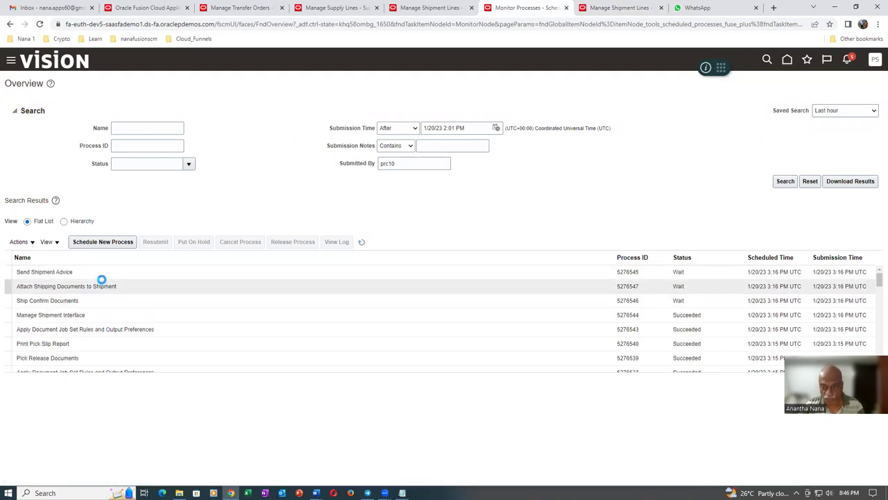
click(148, 8)
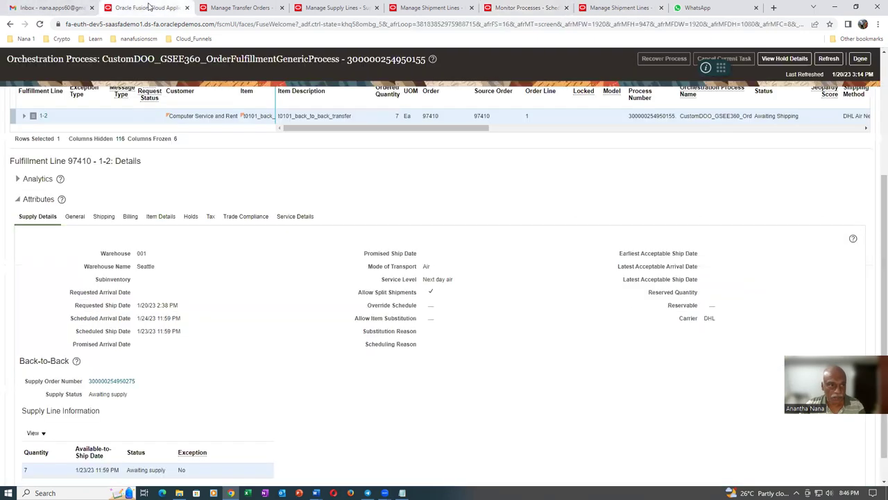
Refresh order 97410's orchestration process details, then close the page
scroll(264, 382, up, 3)
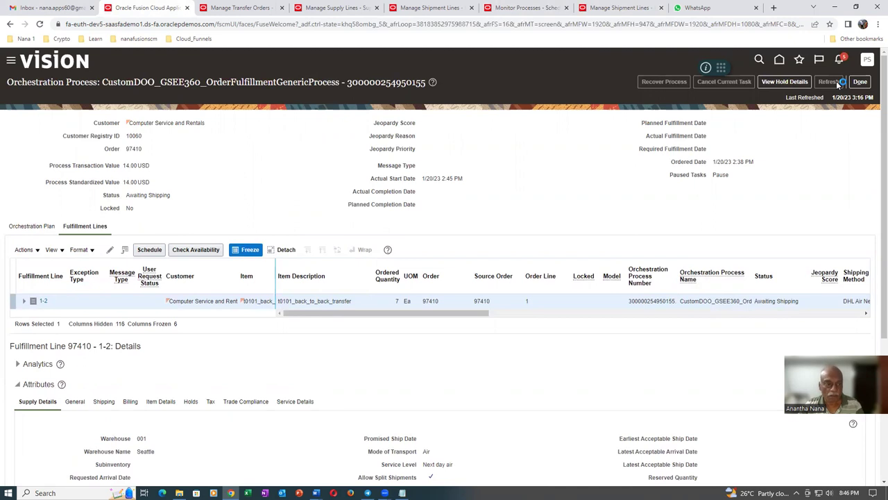
click(838, 81)
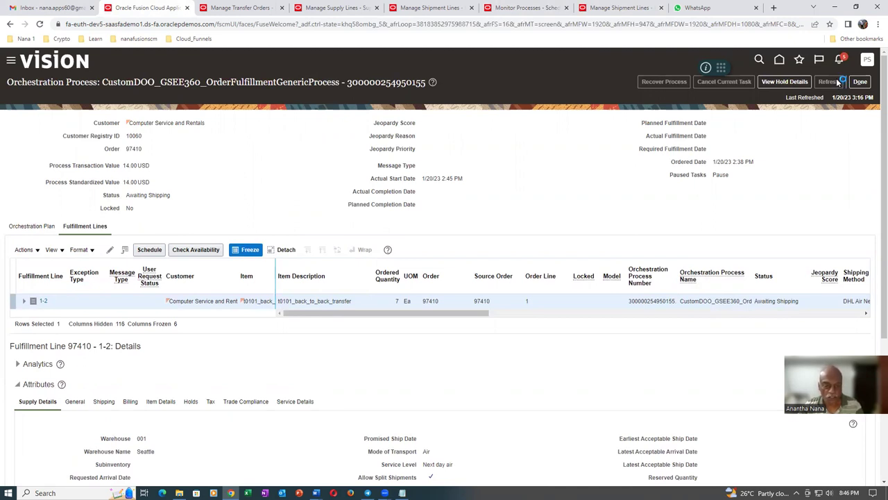
click(860, 81)
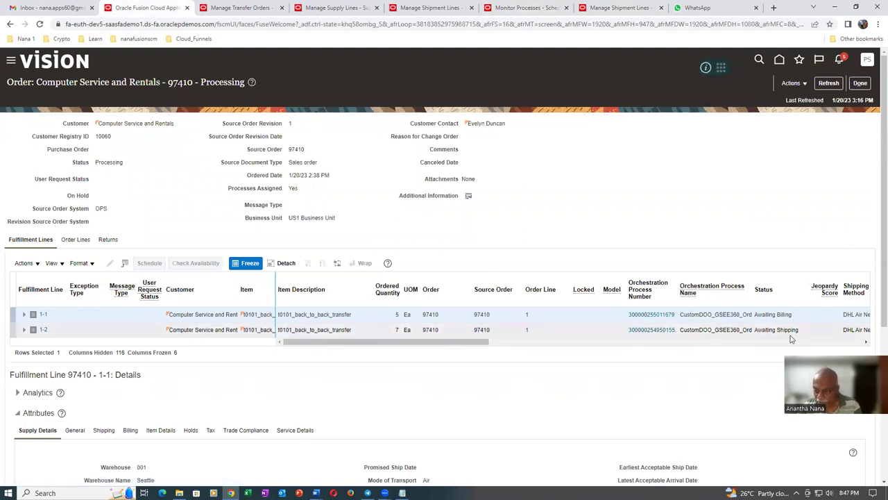
Refresh order 97410's lines repeatedly until fulfillment line 1-2 shows Shipped
click(861, 83)
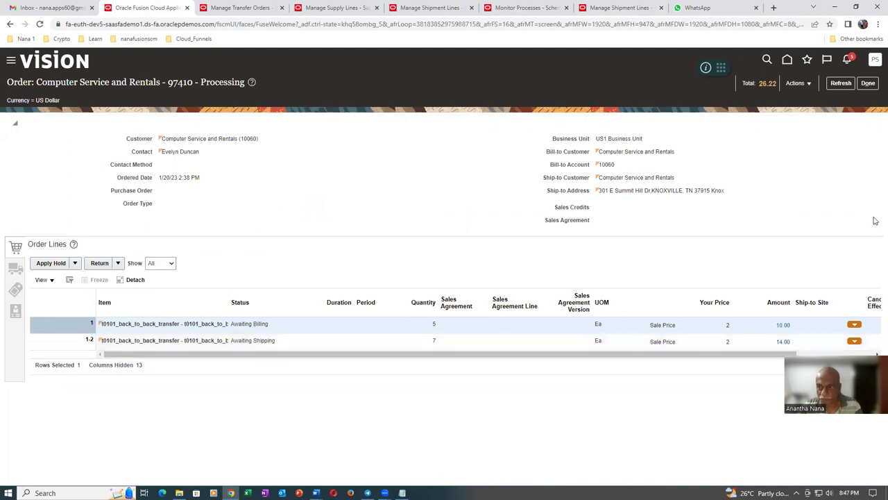
click(837, 85)
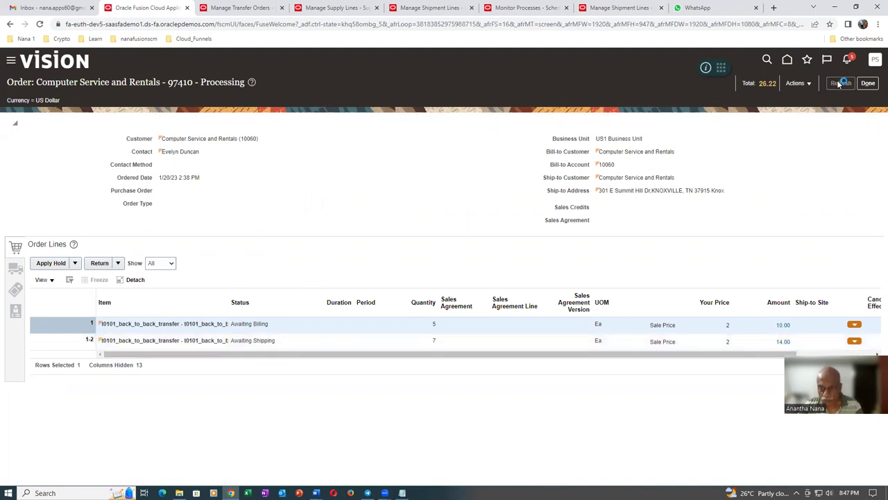
click(839, 84)
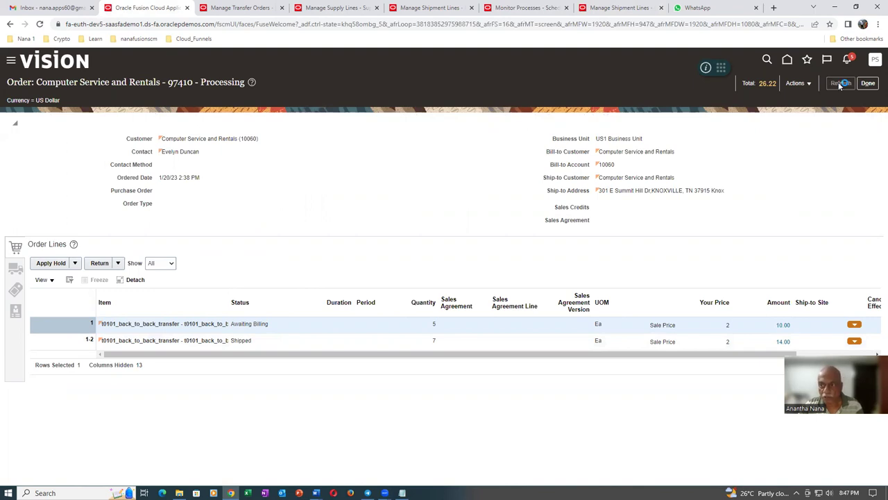
click(840, 84)
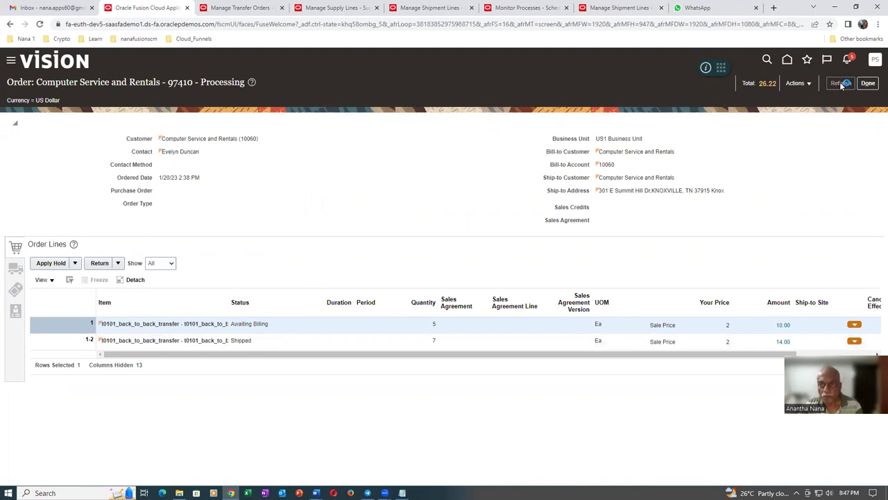
click(842, 84)
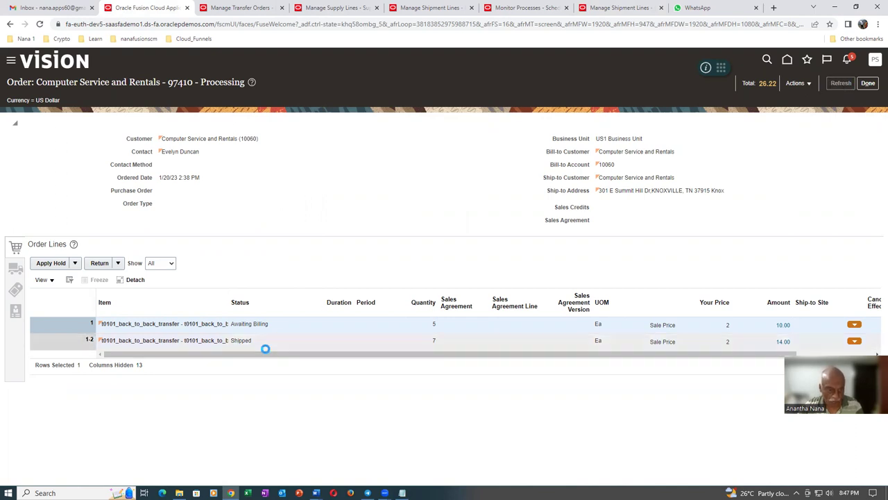
click(524, 8)
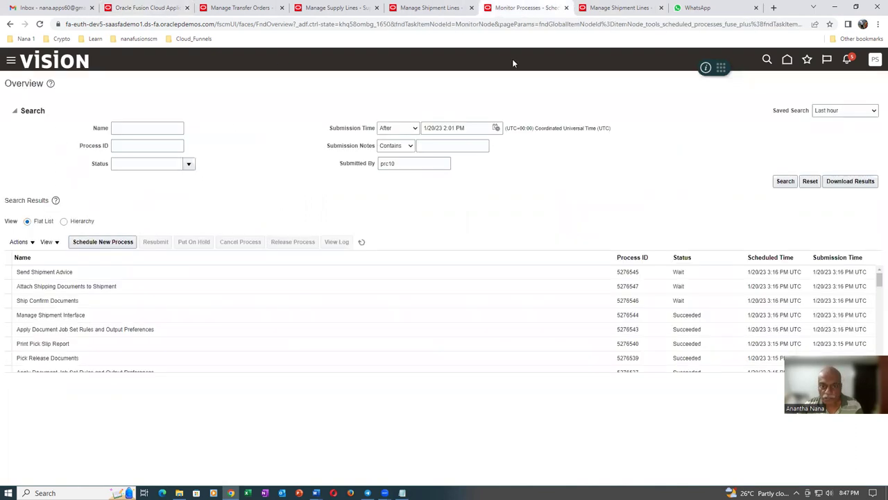
Refresh the process list and confirm Send Shipment Advice and related reports show Succeeded
click(362, 243)
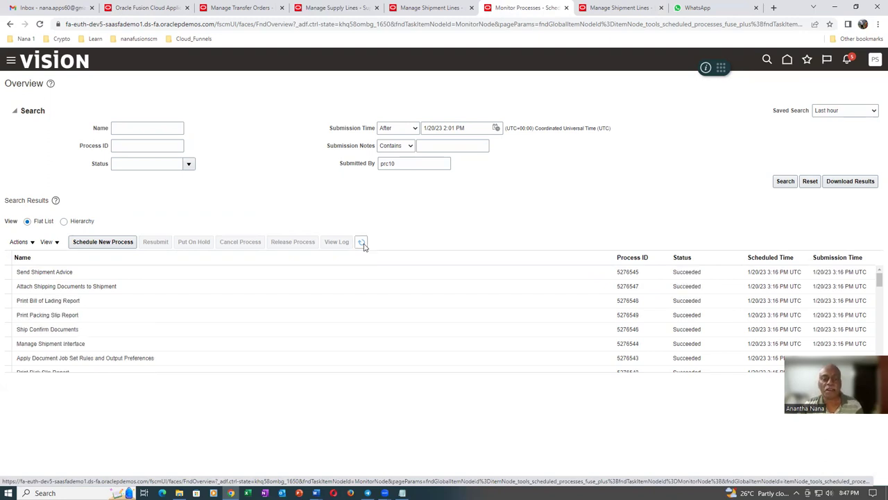
click(222, 274)
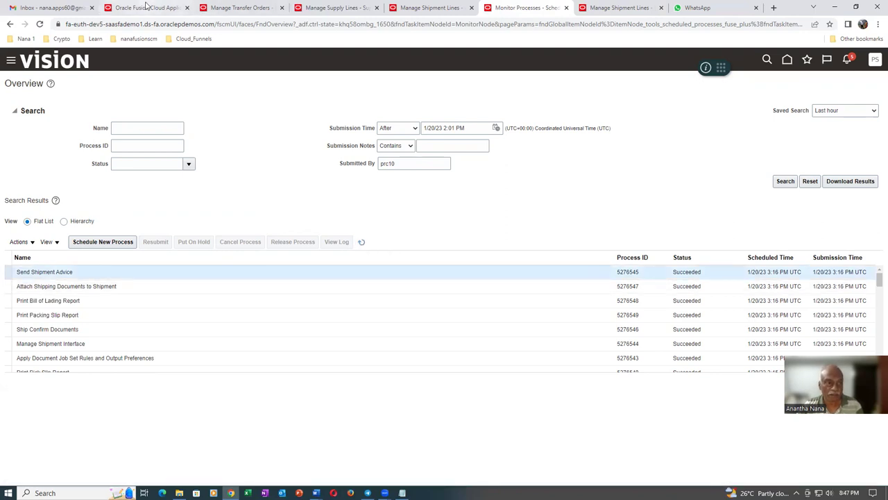
click(146, 7)
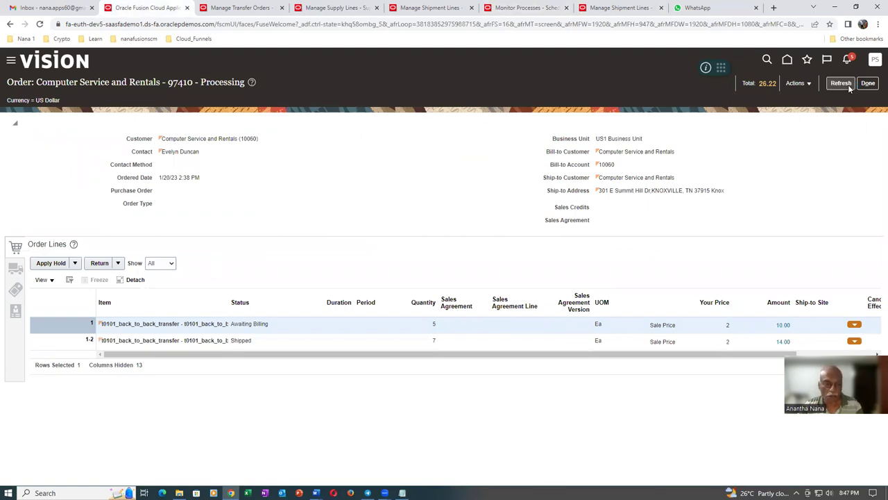
Reload order 97410's lines and switch the order to the fulfillment view
click(258, 342)
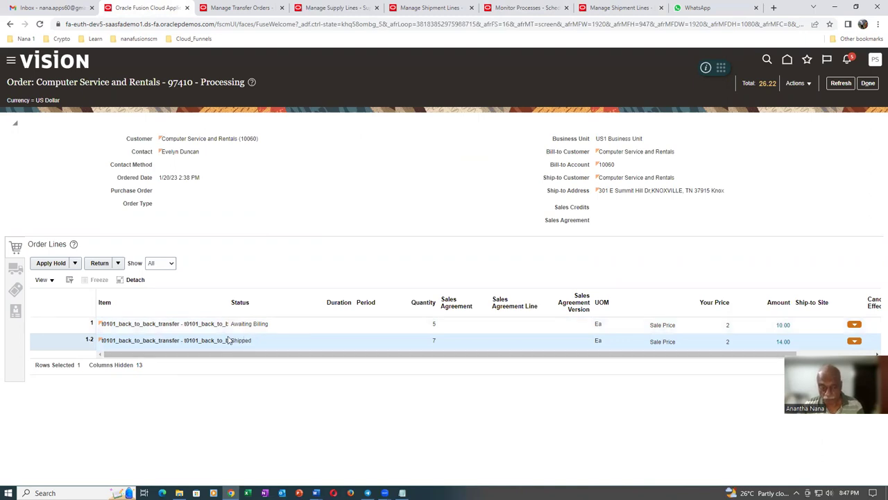
click(850, 84)
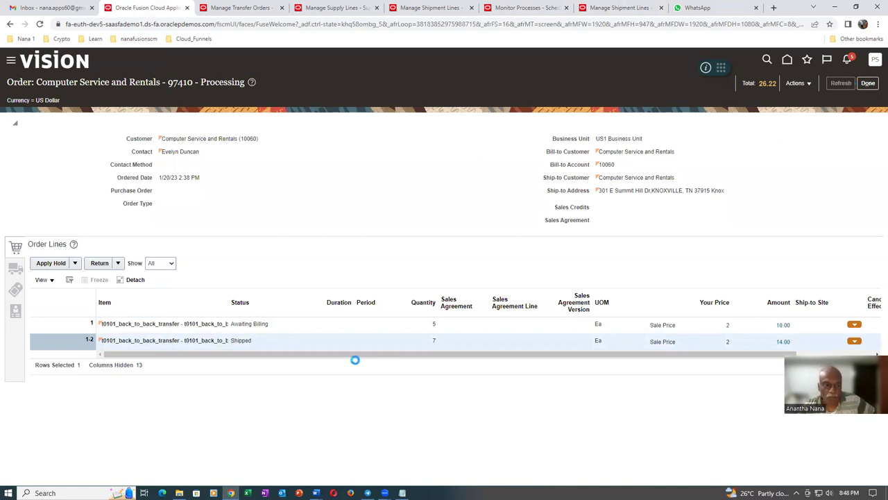
click(795, 85)
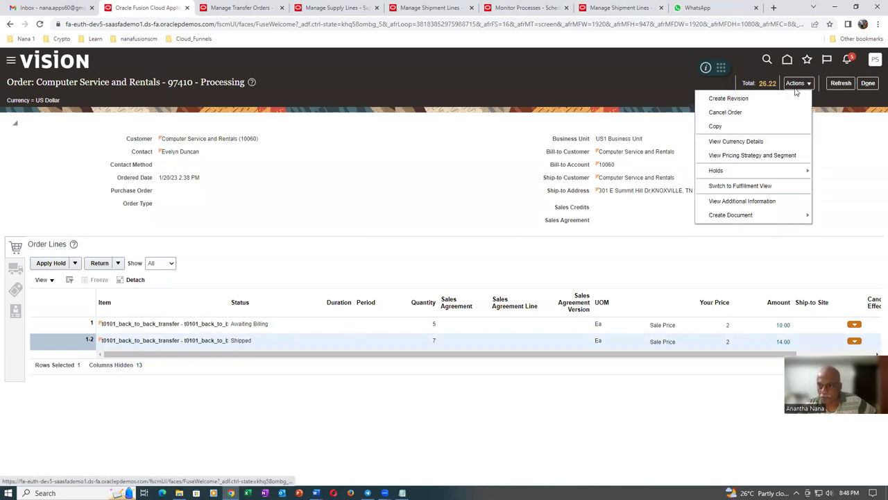
click(769, 187)
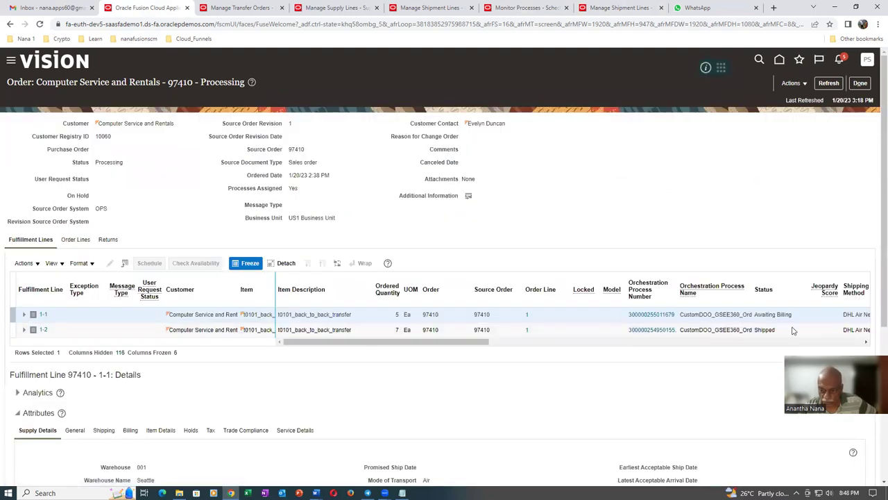
Refresh fulfillment line 1-2's orchestration plan until the Invoice task shows Started
click(791, 329)
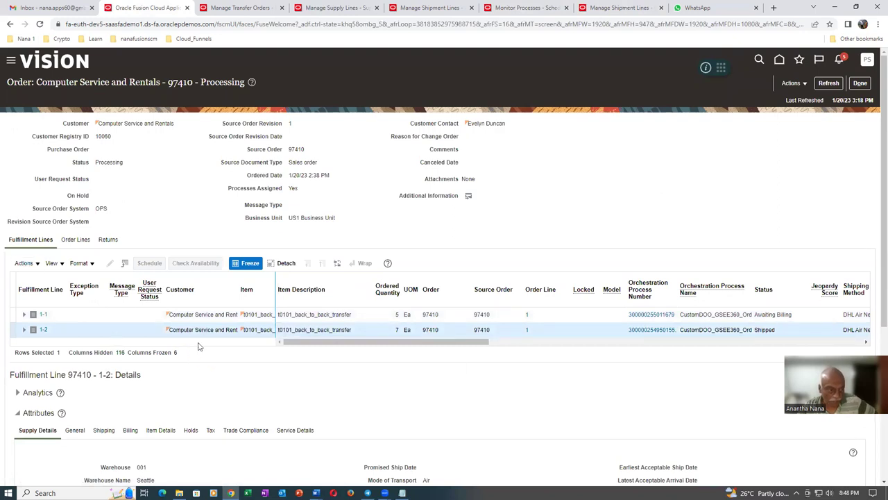
click(667, 332)
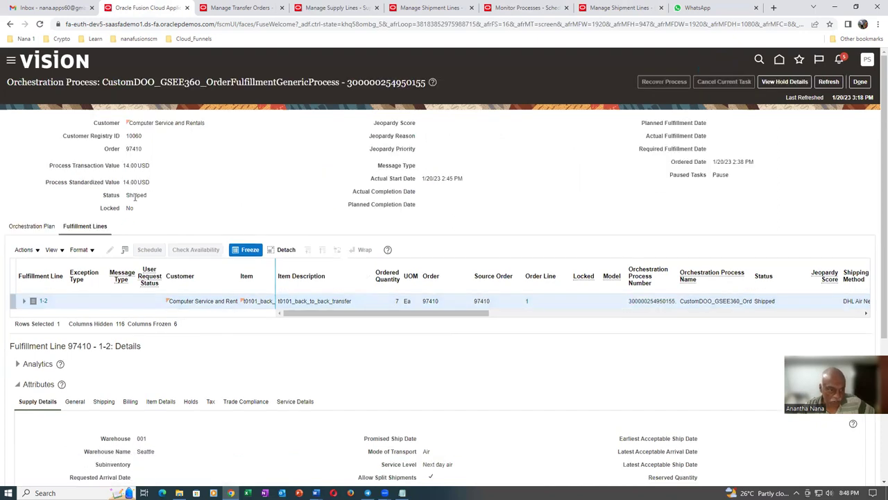
scroll(50, 190, down, 1)
click(42, 181)
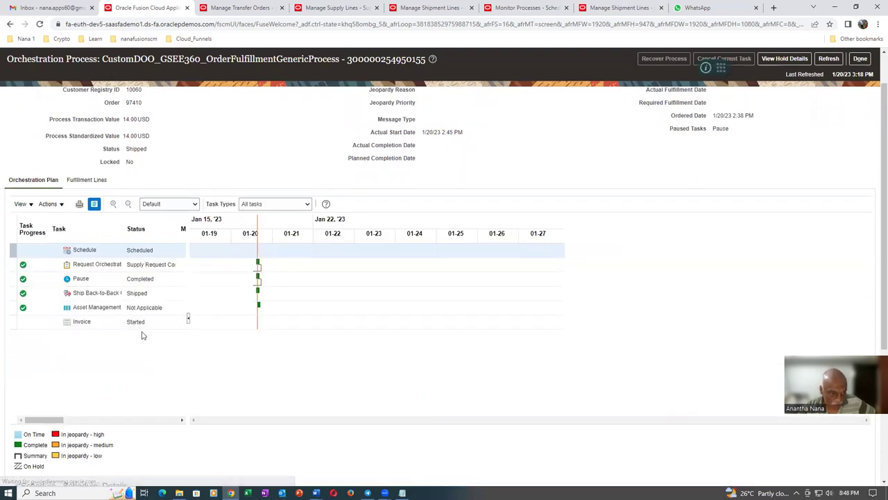
click(832, 60)
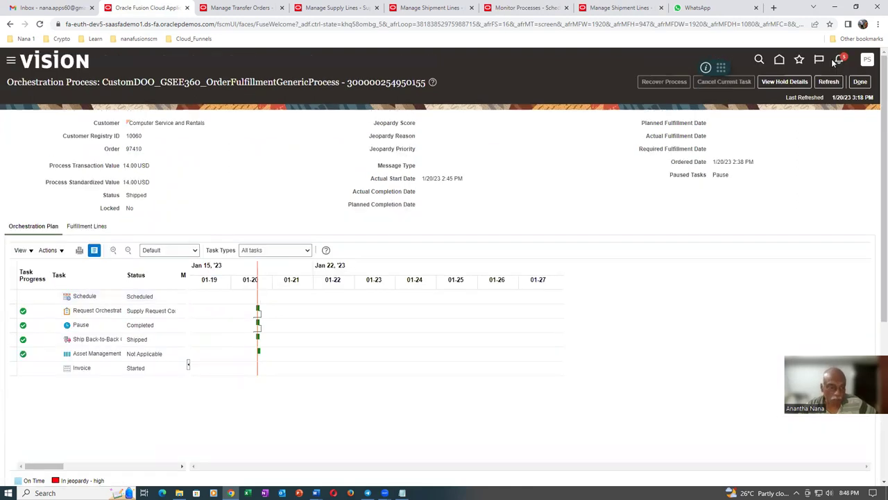
click(830, 82)
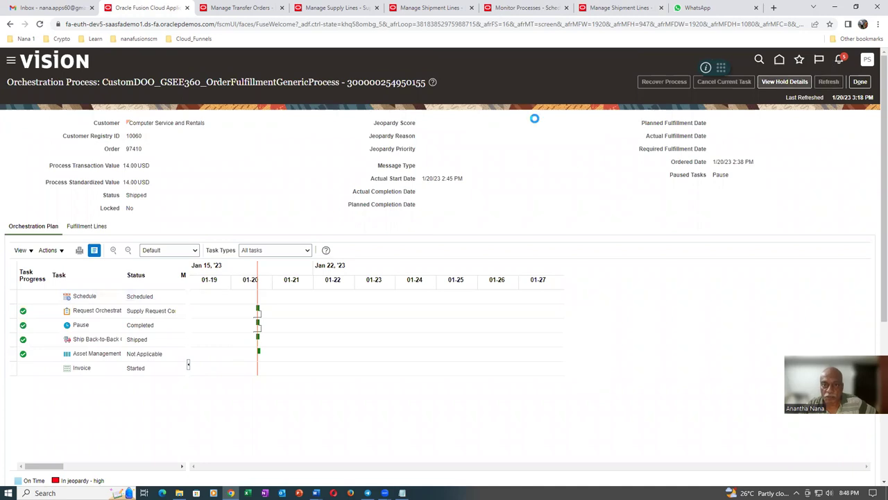
click(517, 9)
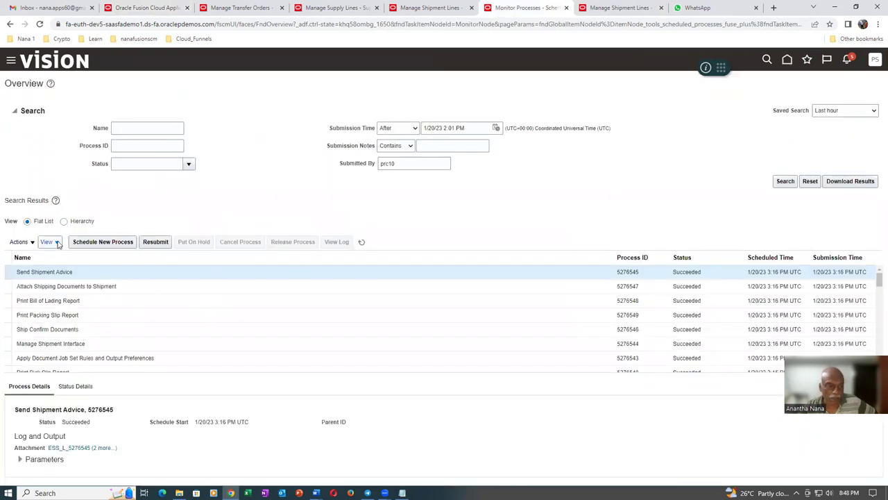
Schedule a new Import AutoInvoice process
click(98, 242)
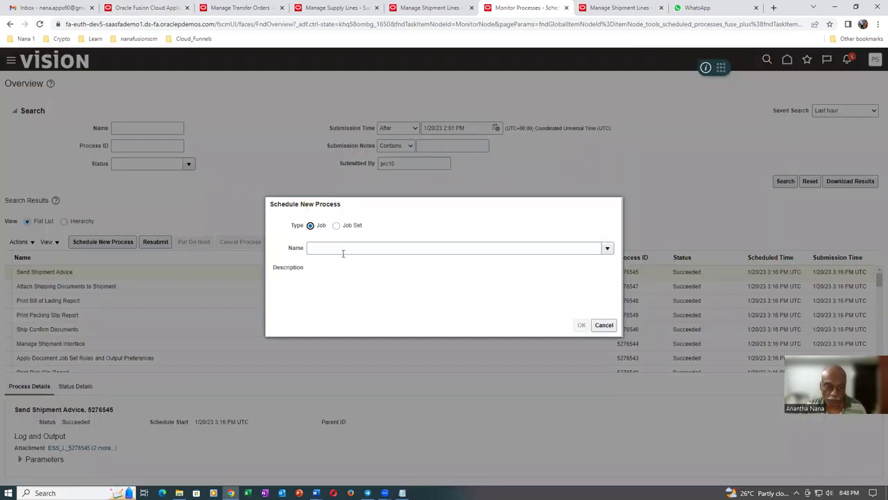
click(346, 250)
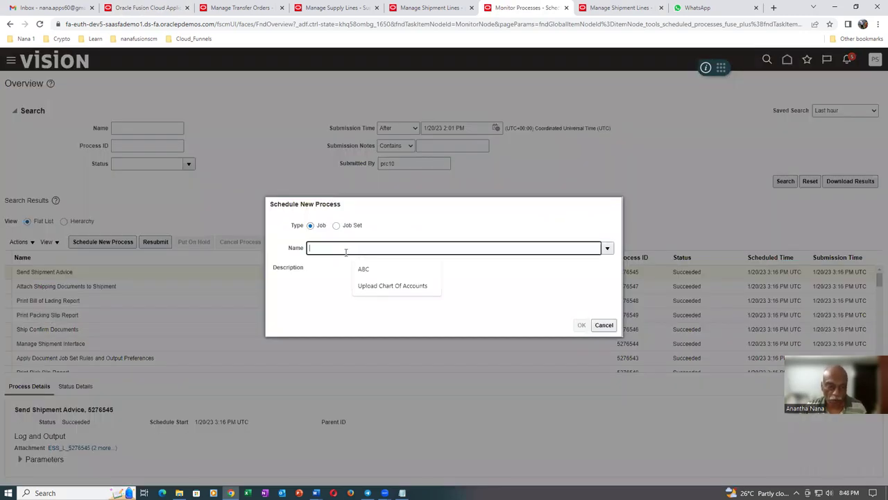
text(autoin)
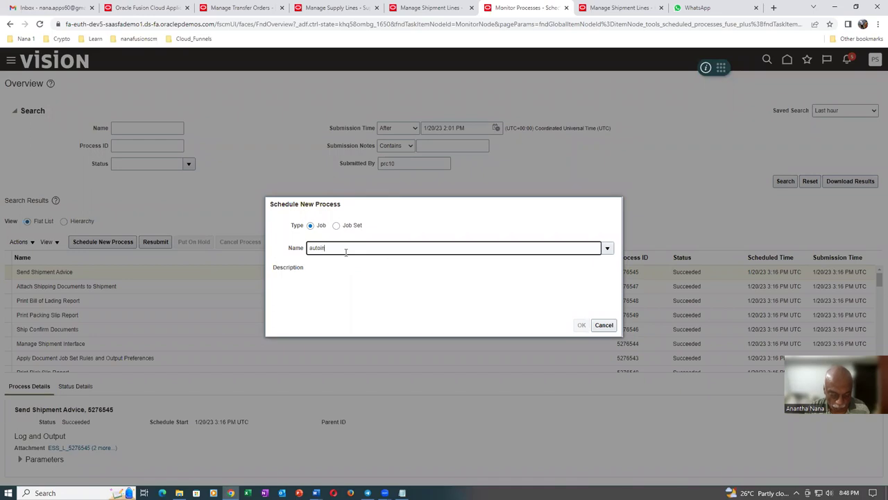
text(voice)
key(BackSpace)
key(BackSpace)
key(BackSpace)
key(BackSpace)
key(BackSpace)
key(BackSpace)
key(BackSpace)
key(BackSpace)
key(BackSpace)
key(BackSpace)
key(BackSpace)
key(BackSpace)
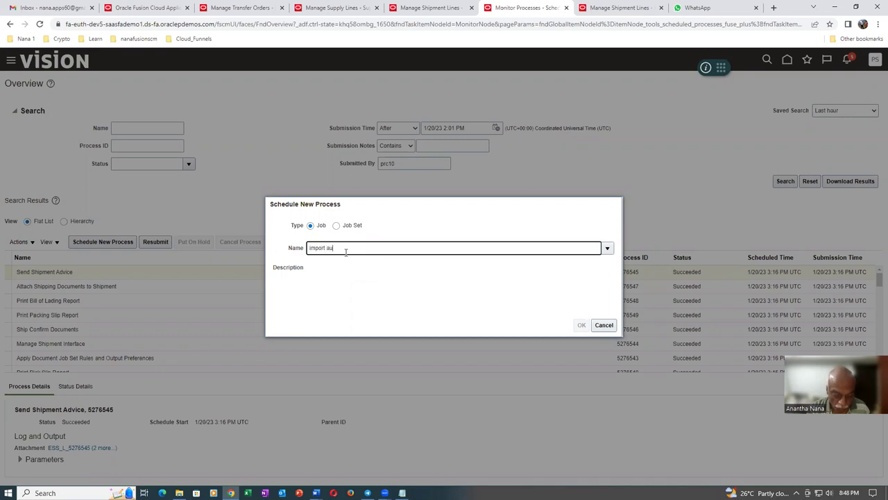
text(import auto)
key(Tab)
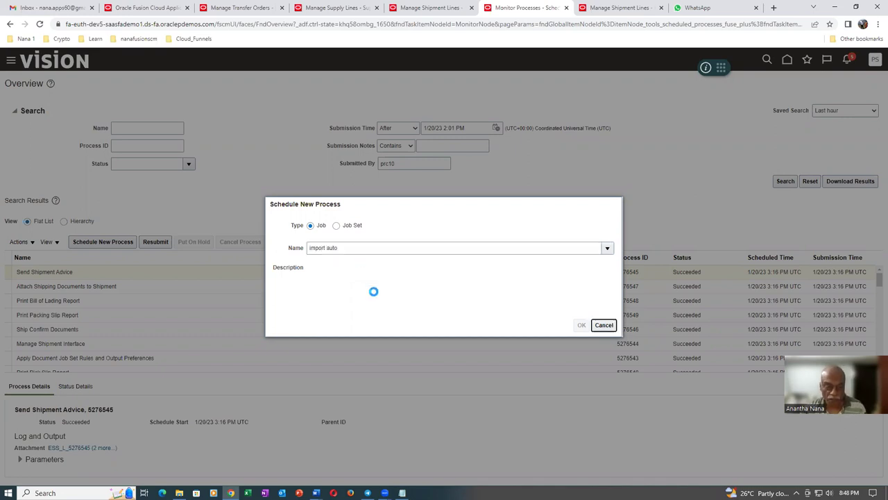
click(372, 291)
click(641, 326)
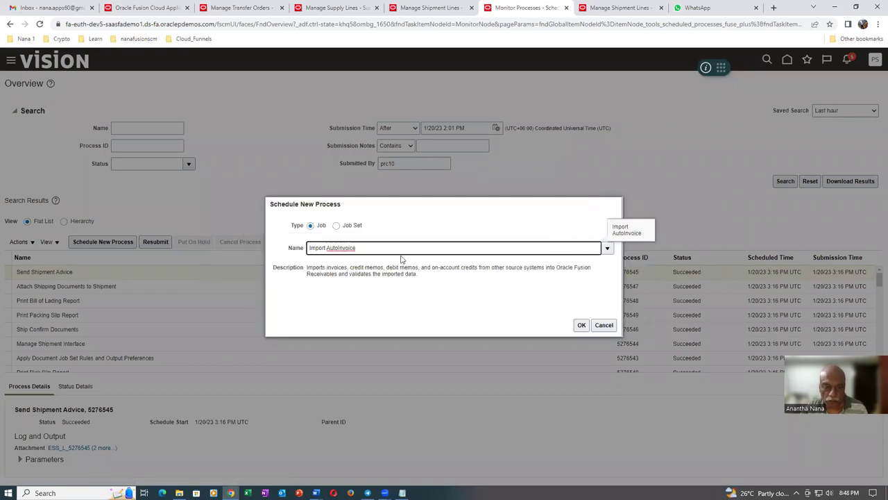
click(586, 329)
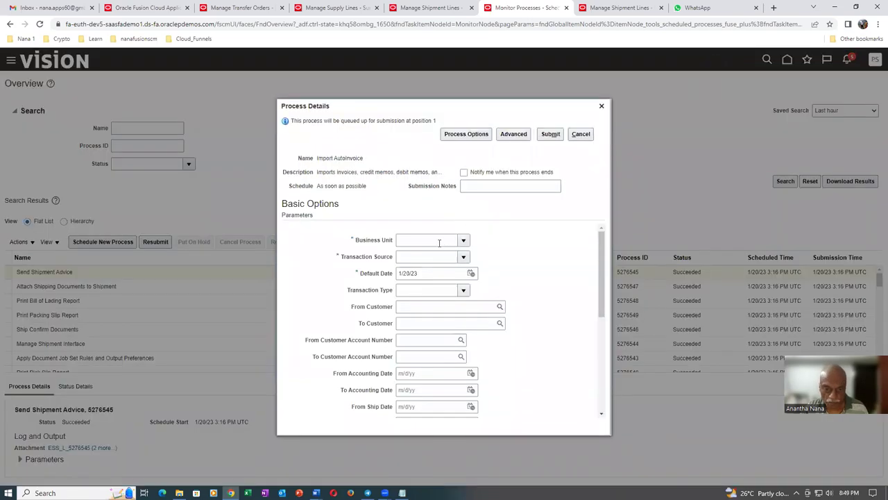
Set Business Unit US1 and Transaction Source Distributed Order Orchestration
click(438, 240)
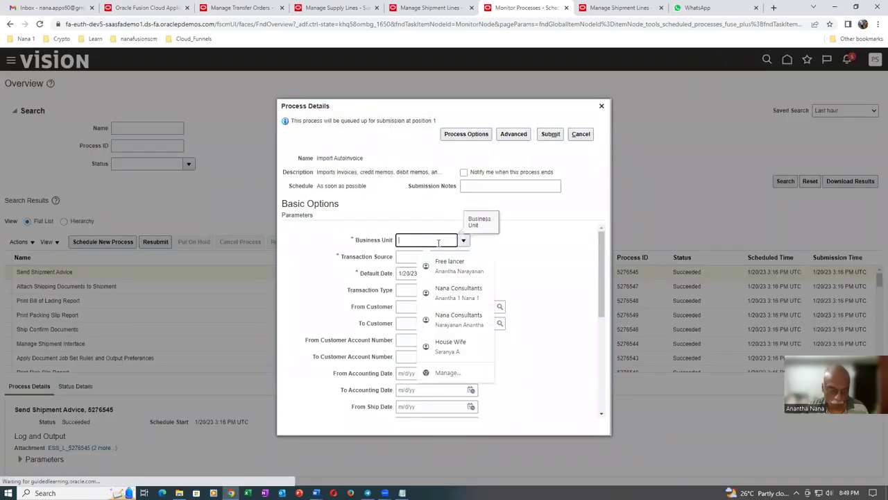
text(US1)
key(Tab)
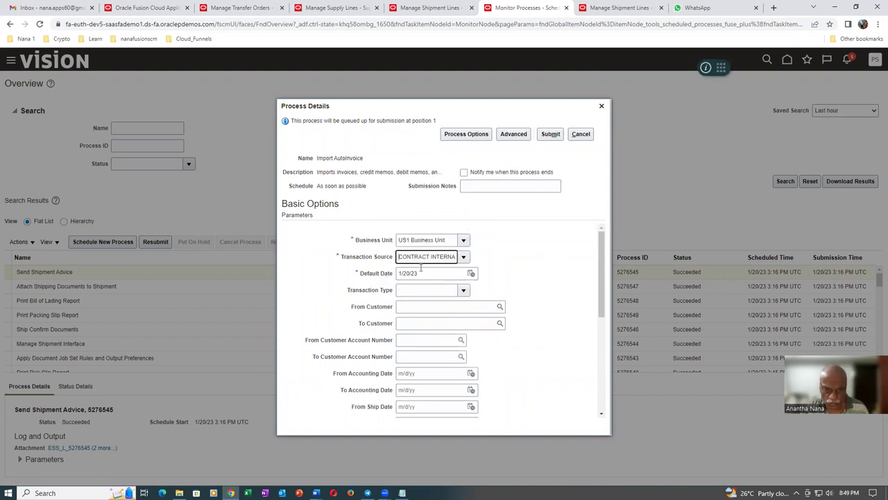
key(alt+Down)
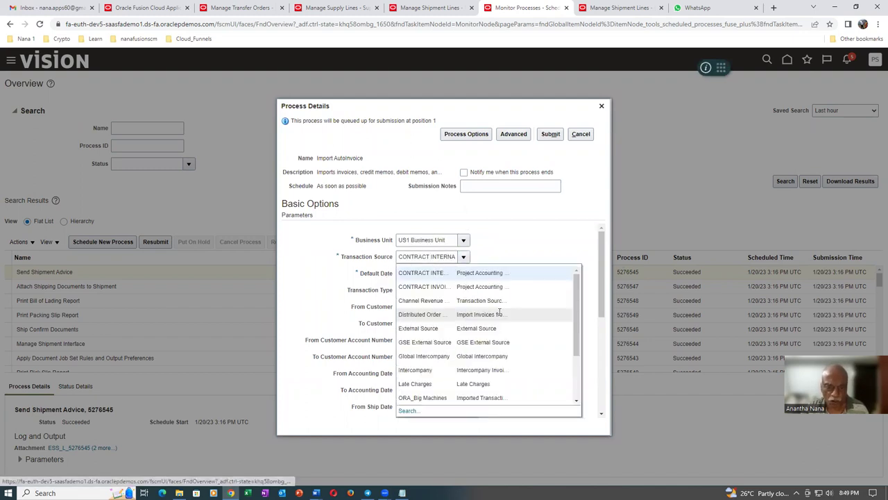
click(499, 314)
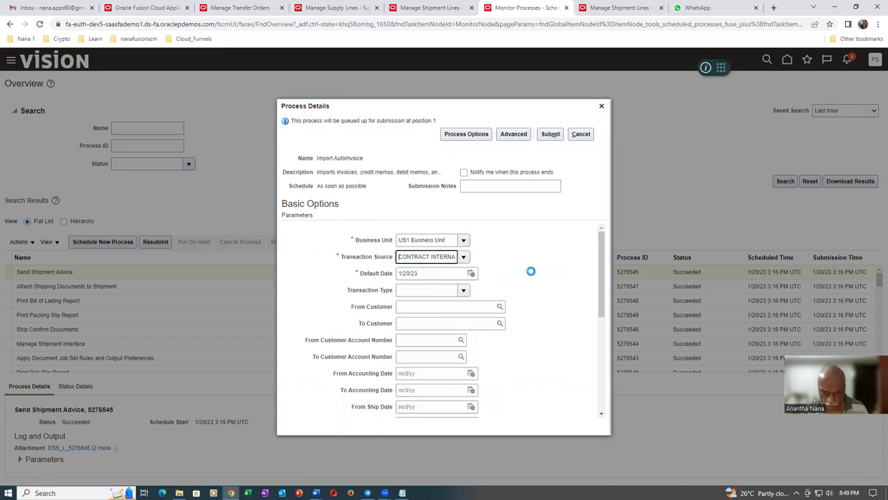
drag(596, 276, 602, 309)
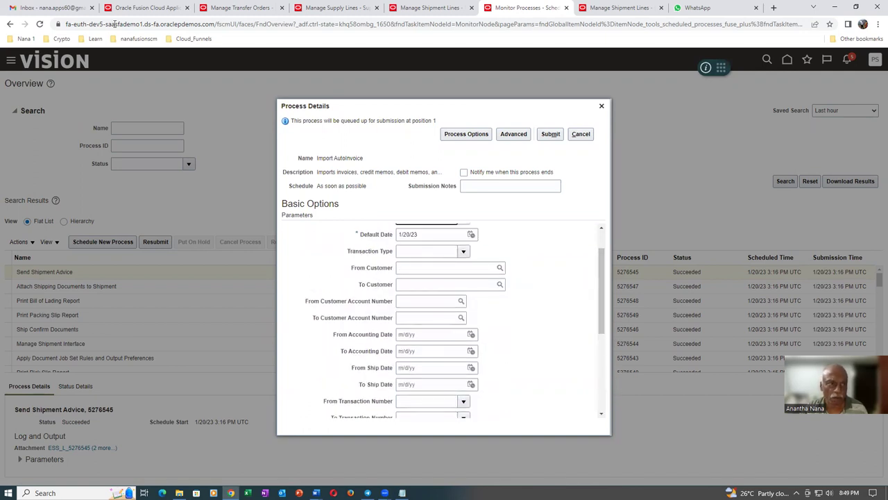
Submit the Import AutoInvoice run and dismiss the confirmation for process 5276553
click(146, 8)
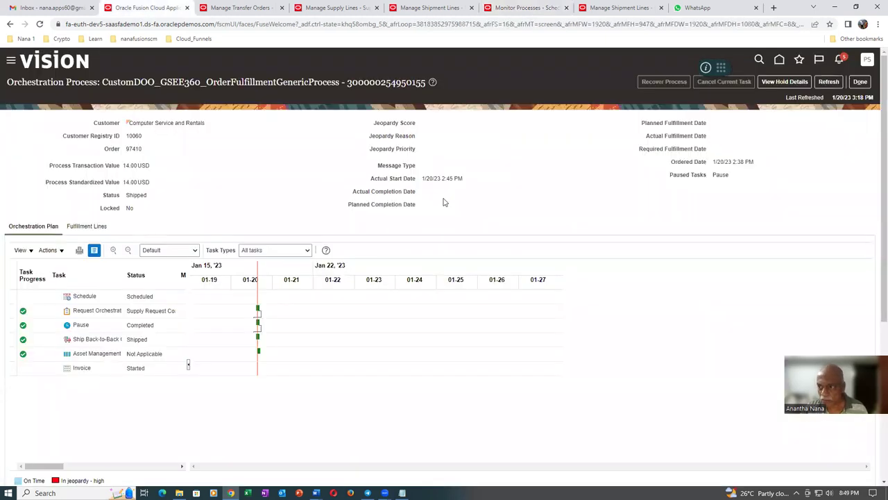
click(821, 84)
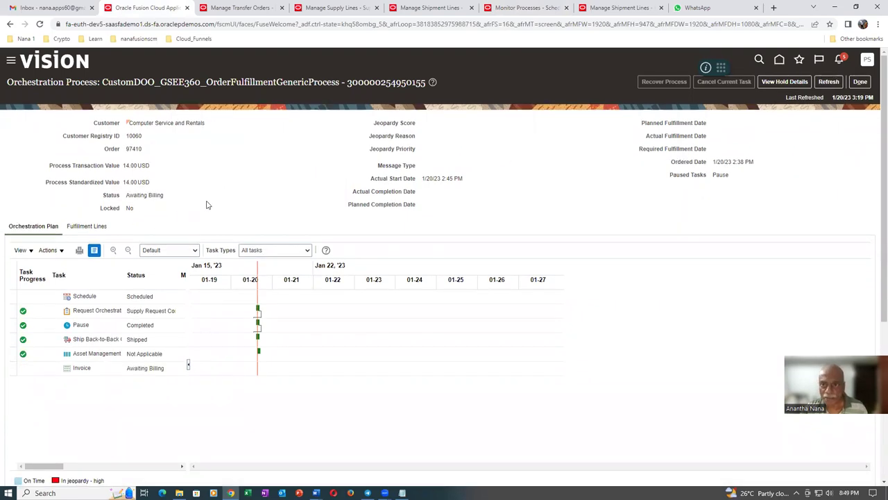
click(499, 10)
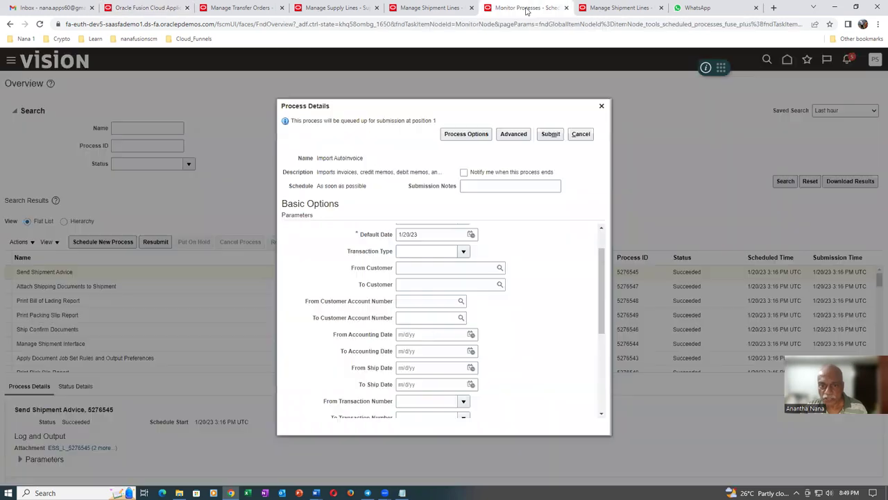
click(552, 135)
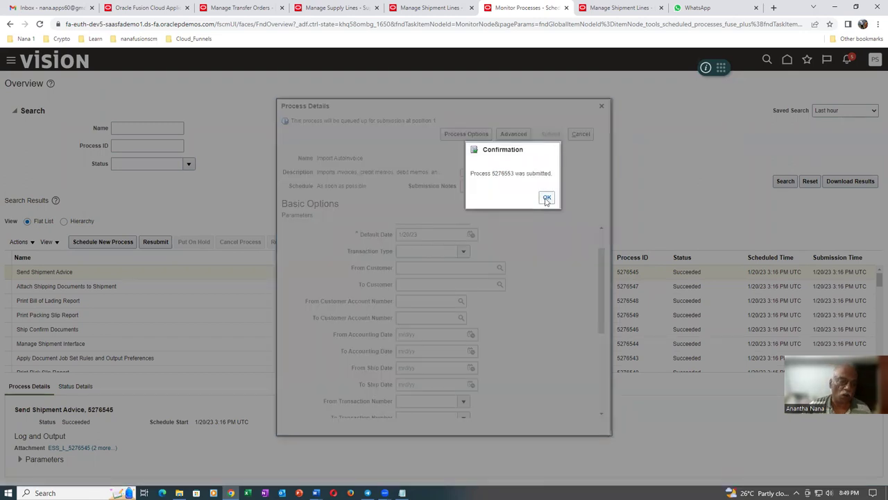
click(547, 198)
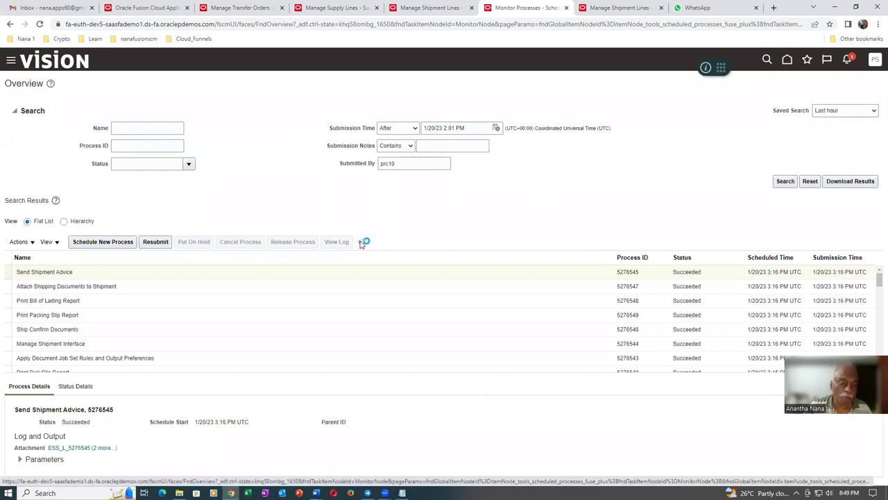
Refresh the process list, then recheck order 97410's line statuses
click(363, 243)
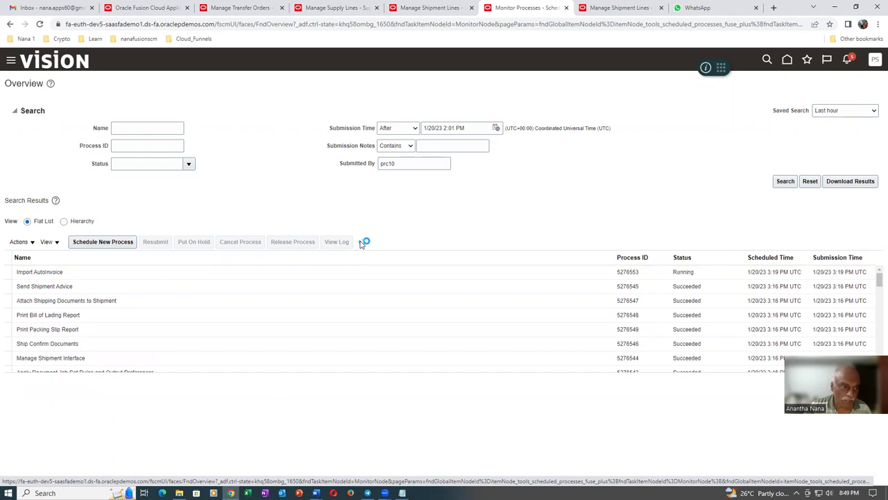
click(131, 9)
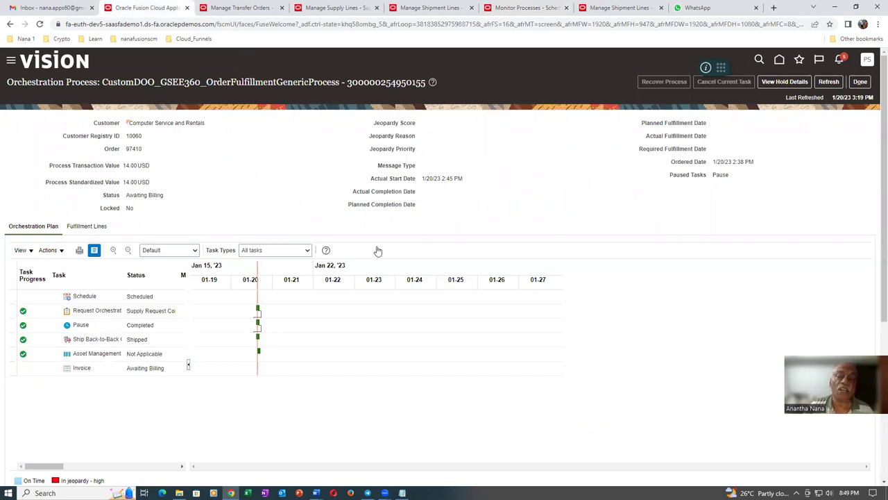
click(861, 82)
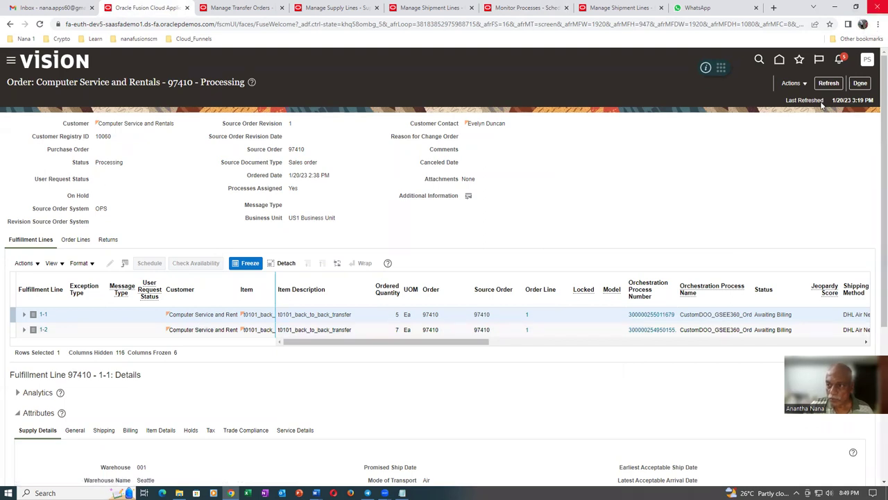
click(860, 83)
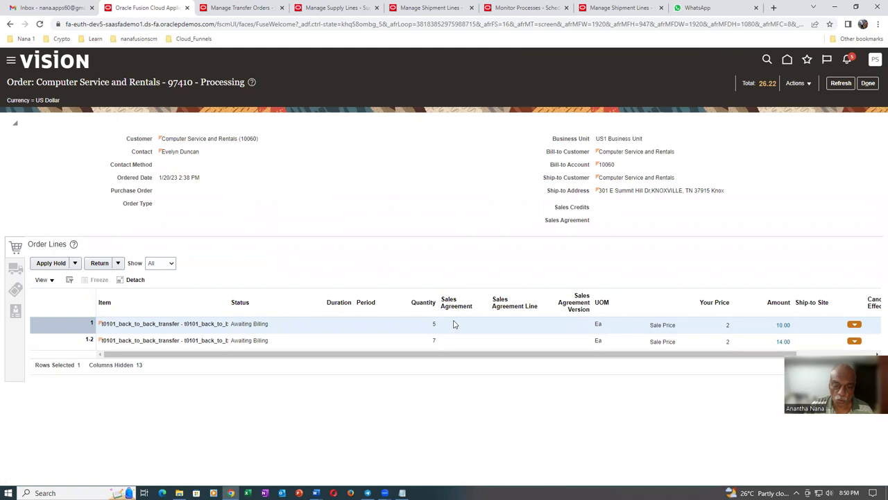
click(841, 83)
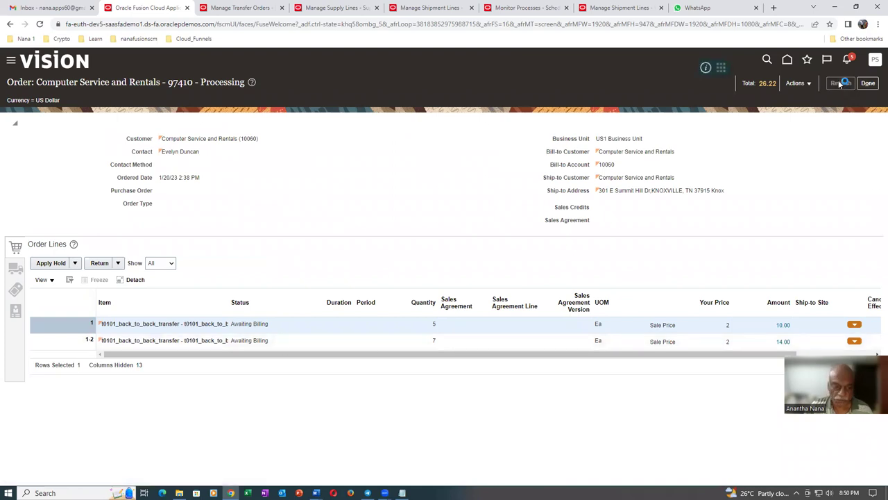
click(841, 83)
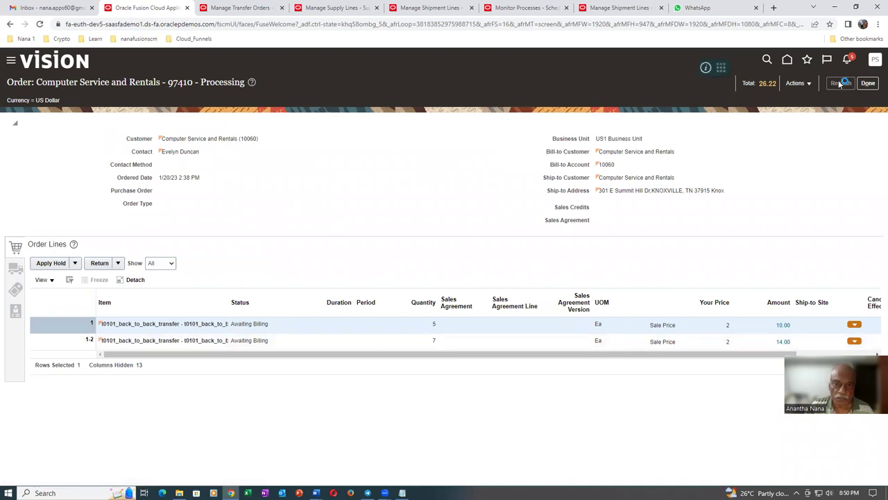
Refresh the process list repeatedly until Import AutoInvoice 5276553 shows Succeeded
click(525, 7)
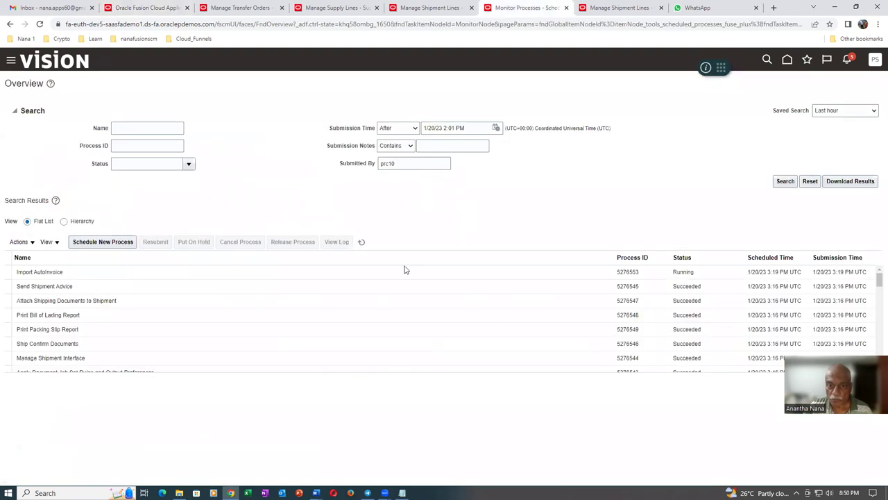
click(361, 242)
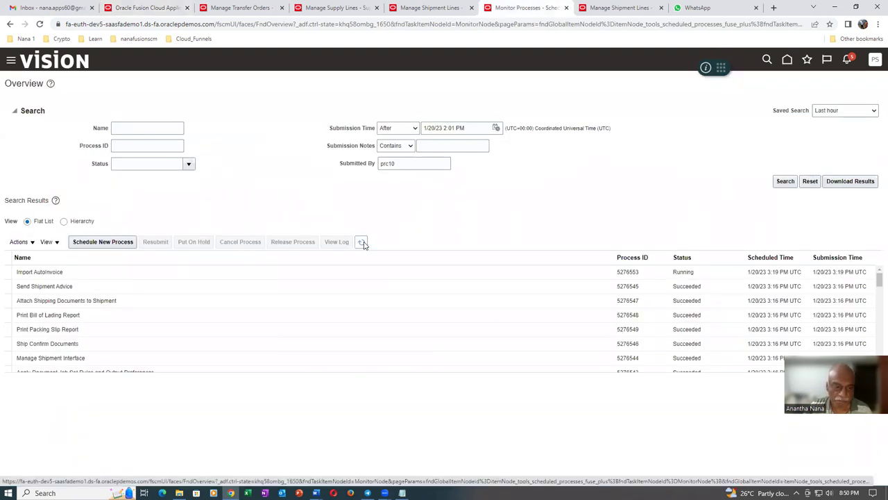
click(363, 243)
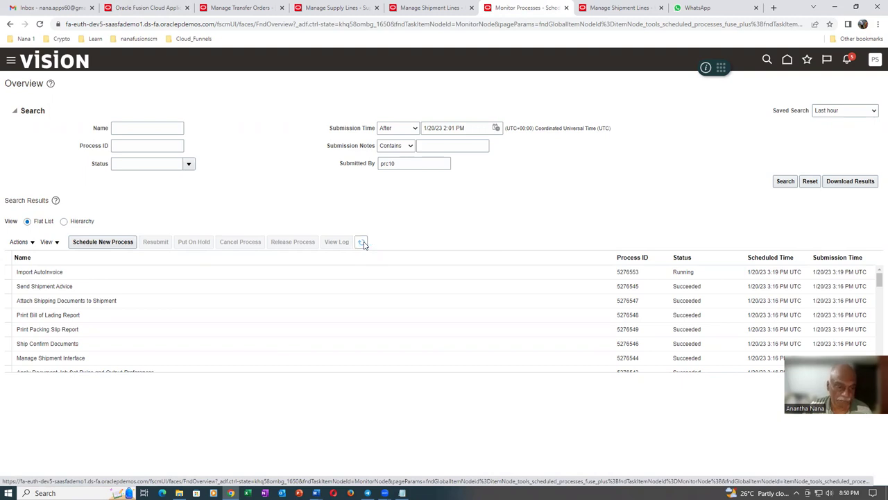
click(363, 242)
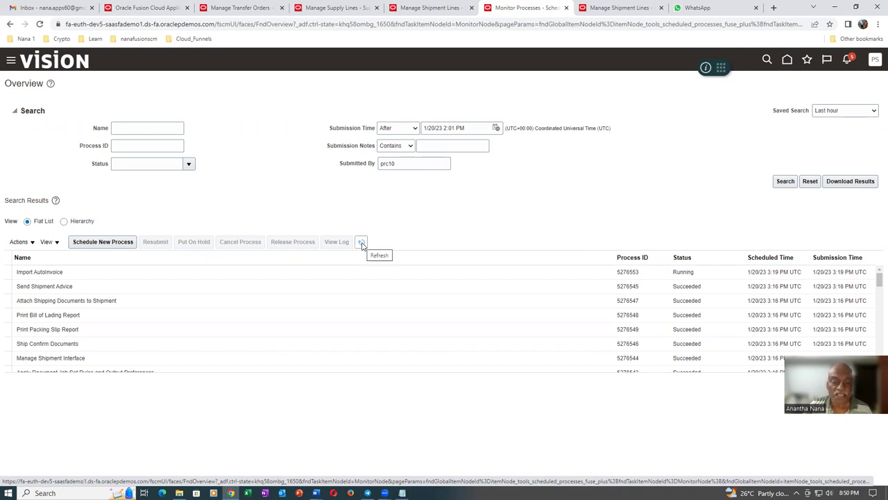
click(361, 243)
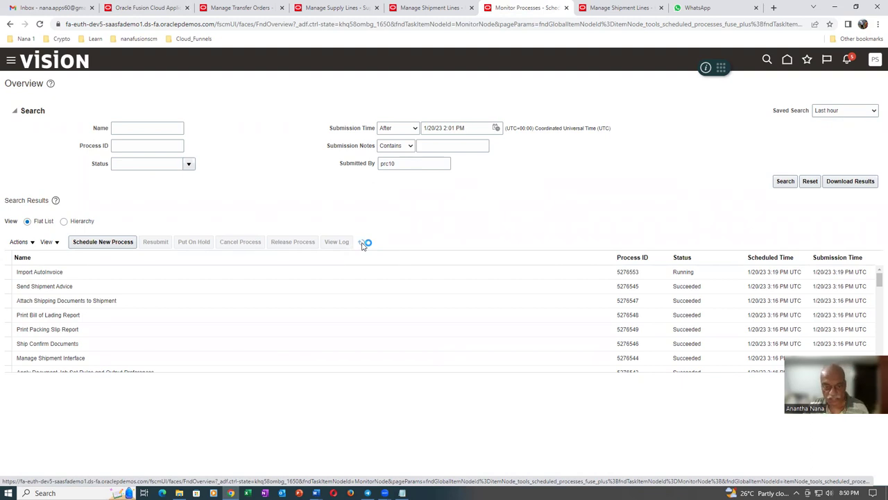
click(361, 243)
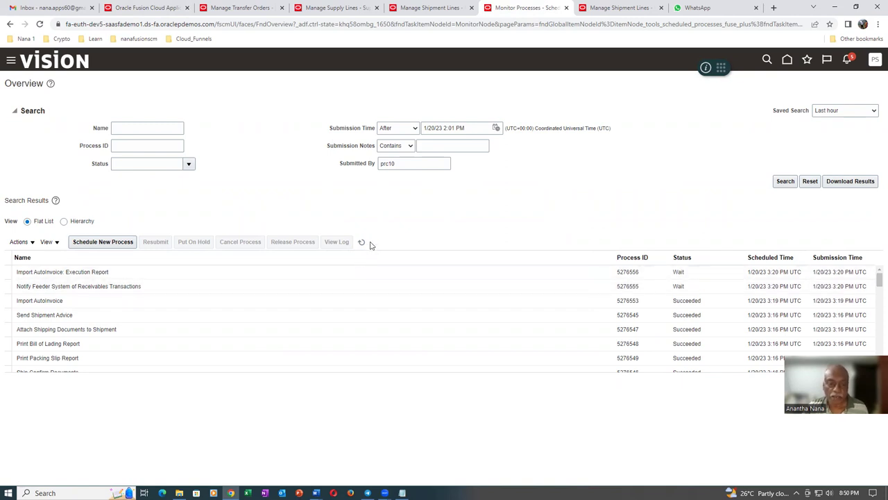
Refresh order 97410 until lines 1 and 1-2 move from Billed to Closed
click(142, 8)
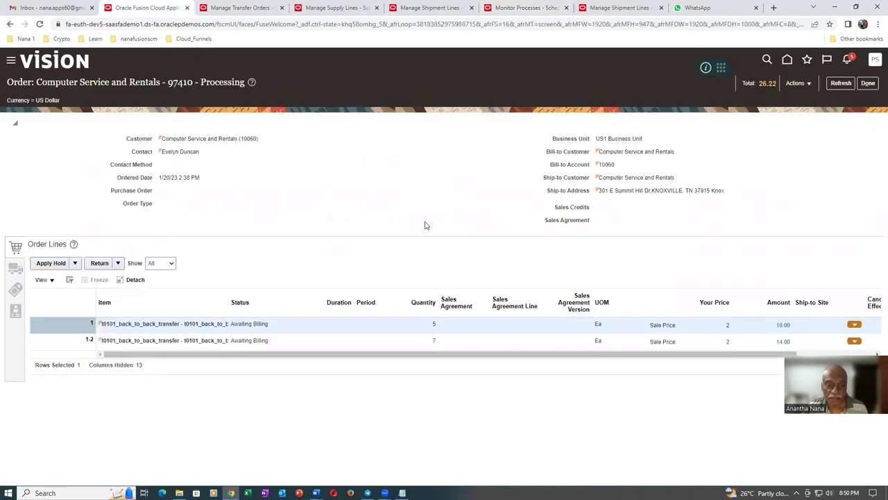
click(845, 83)
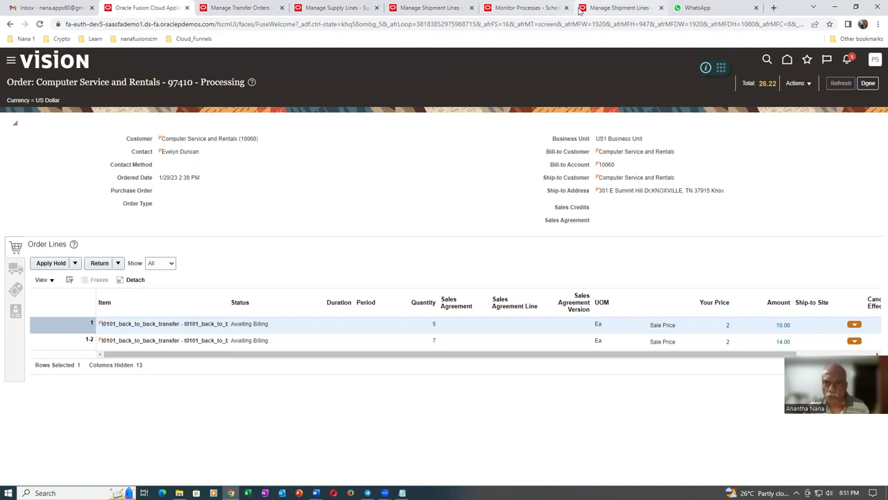
click(531, 8)
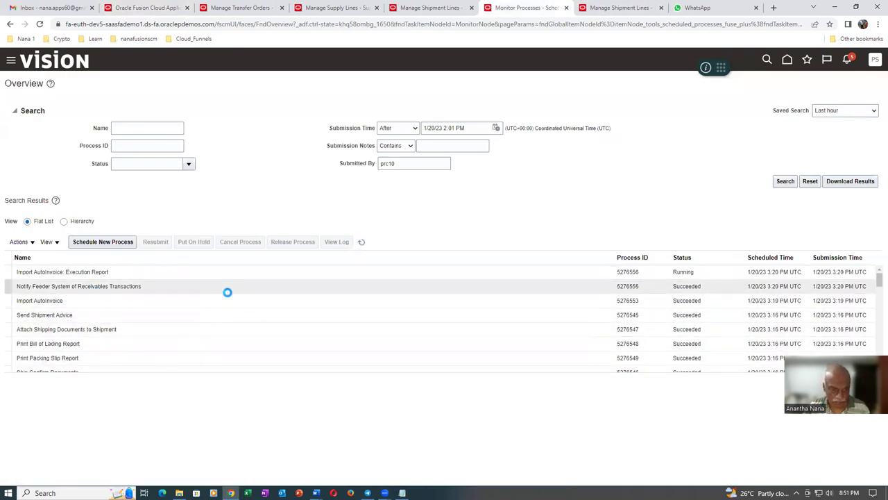
click(132, 7)
click(845, 83)
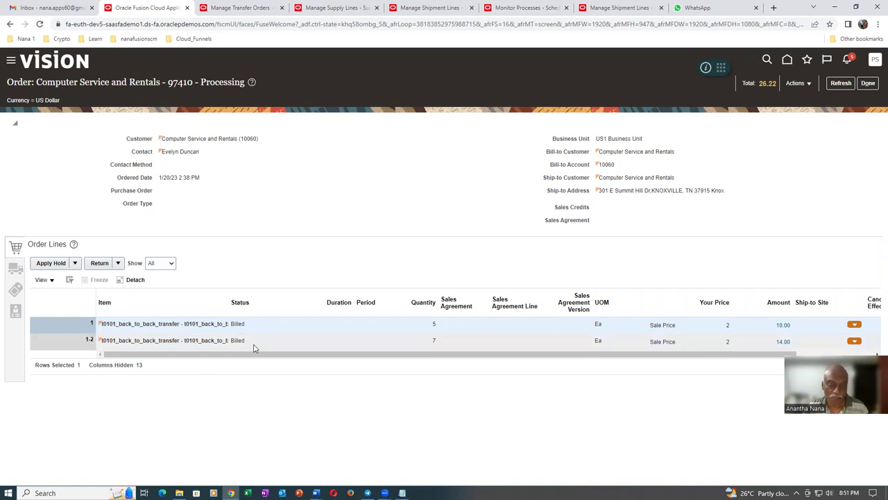
click(844, 84)
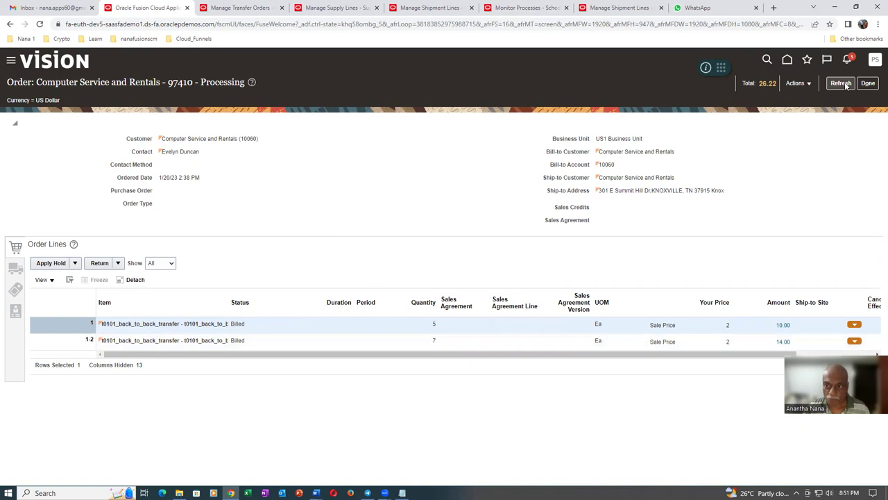
click(846, 84)
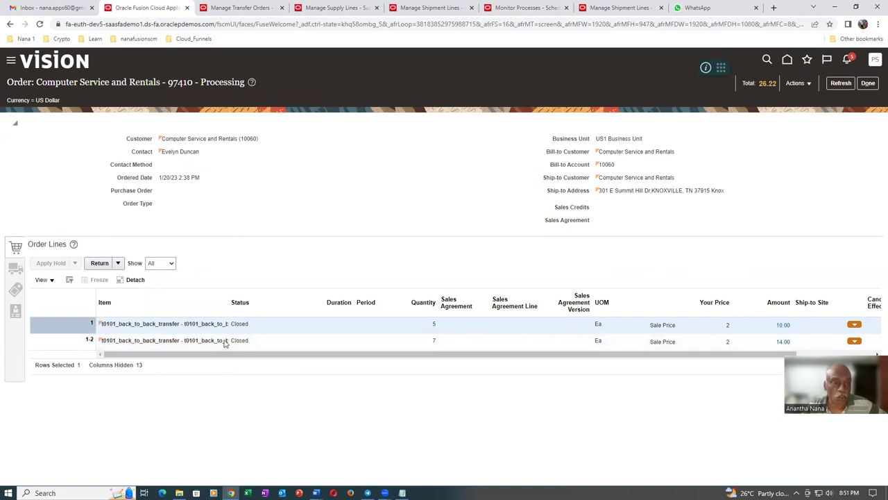
click(539, 10)
Schedule a new Update or Close Sales Orders process
click(104, 243)
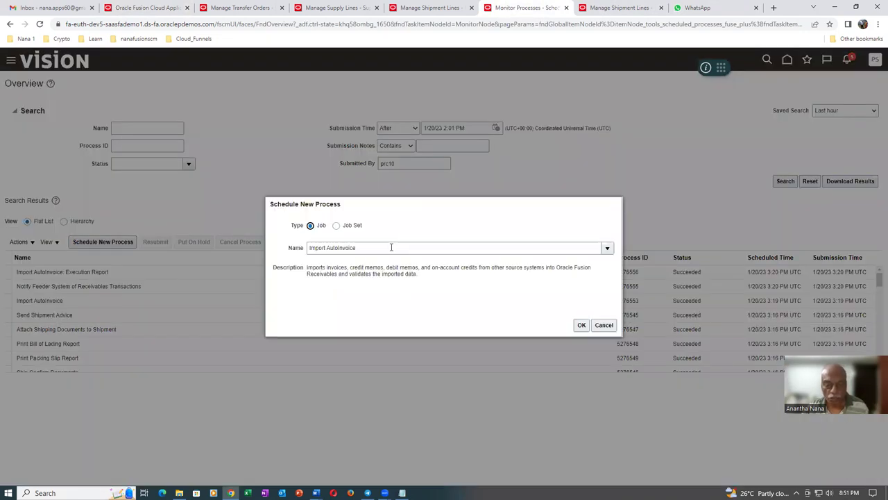
click(392, 247)
text(update%close%)
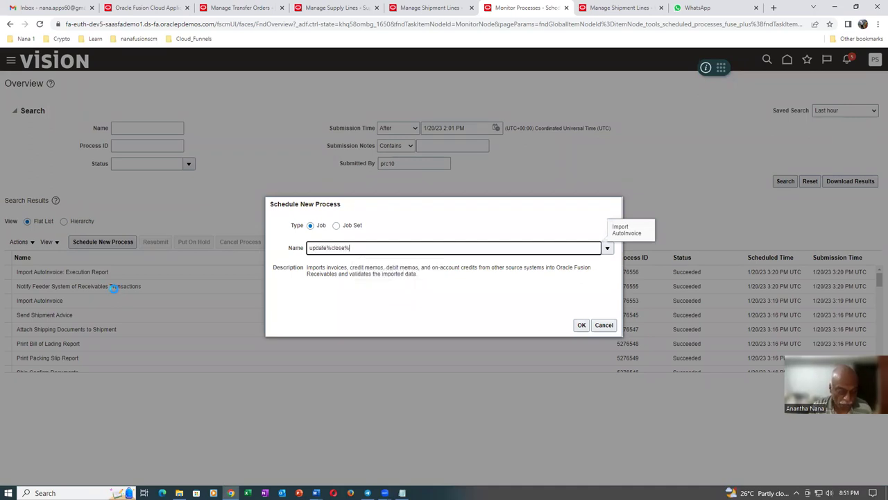
key(Tab)
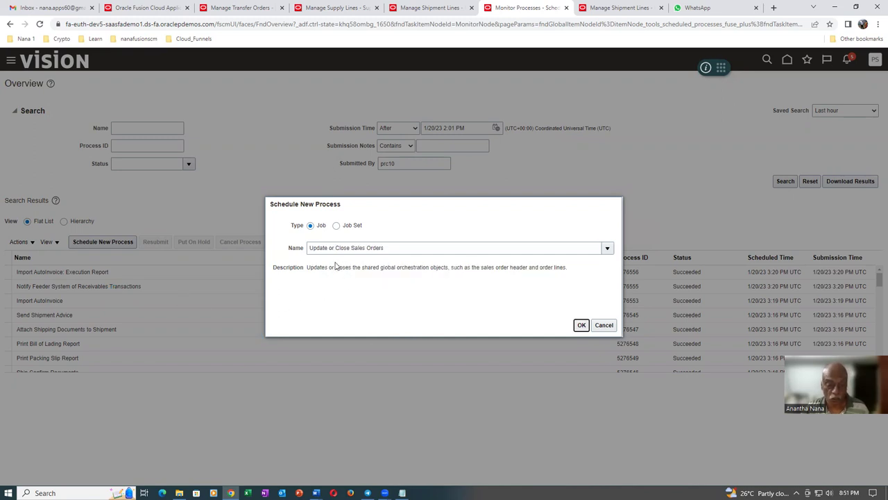
click(582, 326)
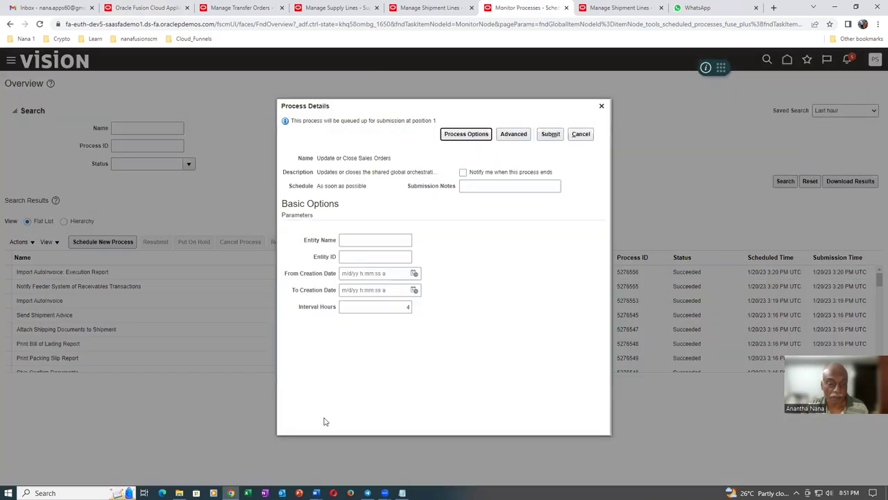
Set Entity Name to Header and Interval Hours to 0
click(354, 238)
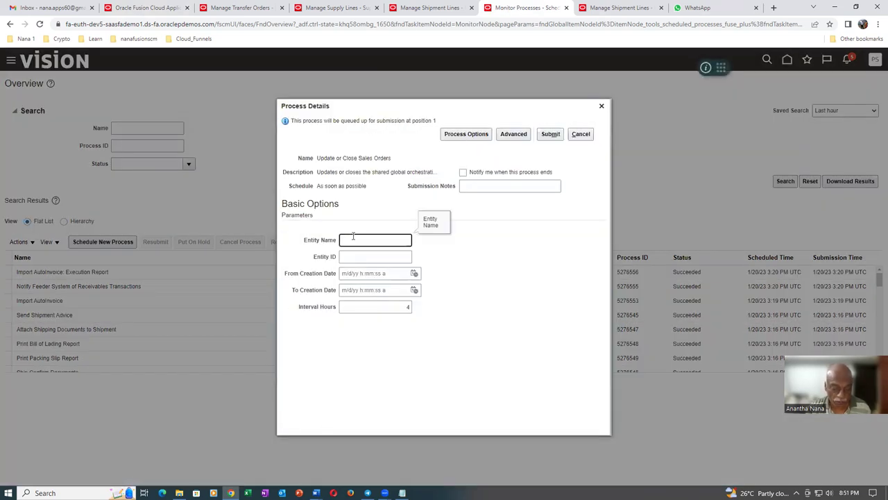
text(Header)
key(Tab)
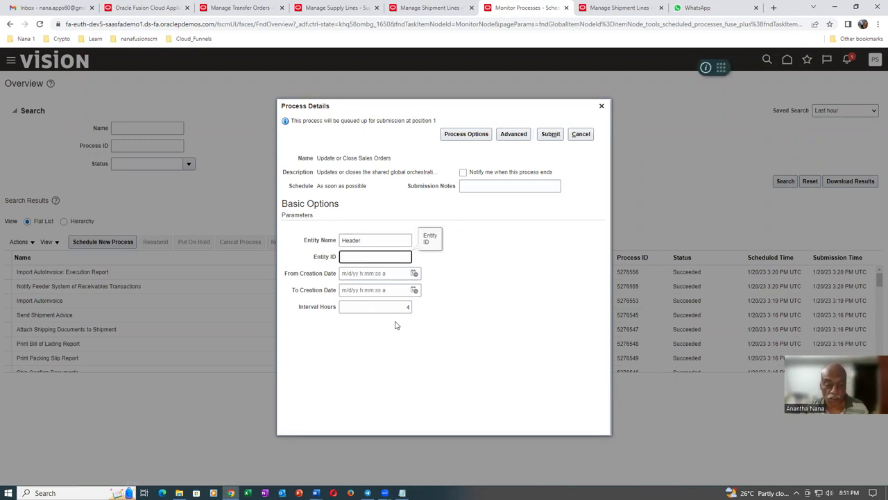
click(397, 308)
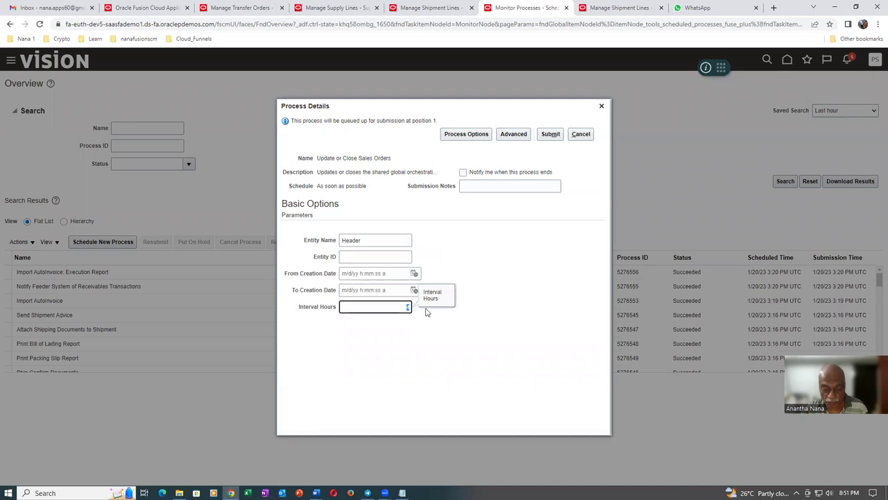
click(450, 386)
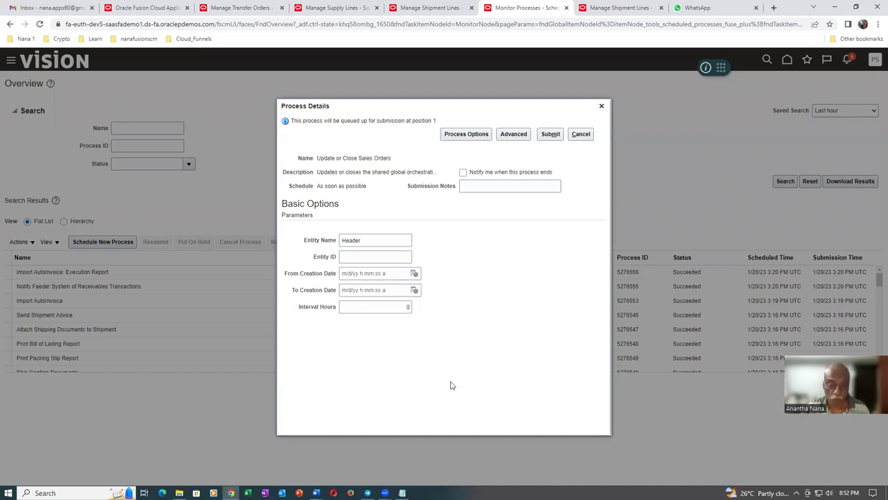
Submit the Update or Close Sales Orders run as process 5276561
click(139, 8)
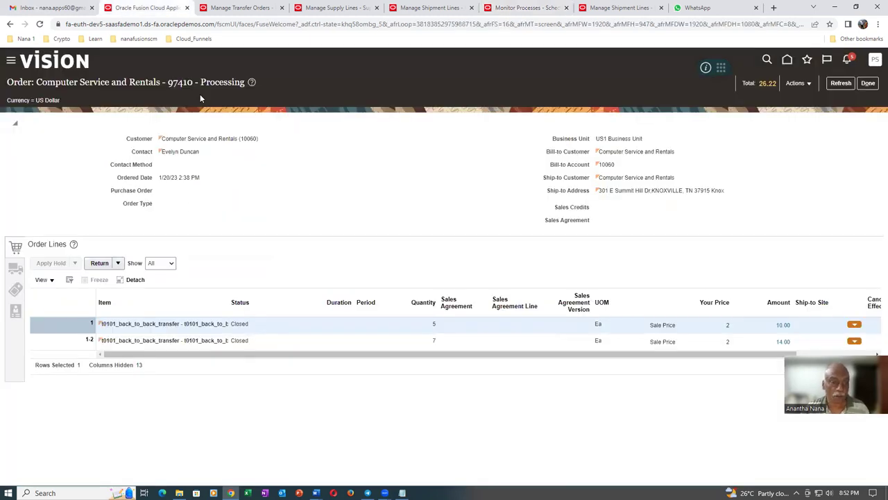
click(527, 8)
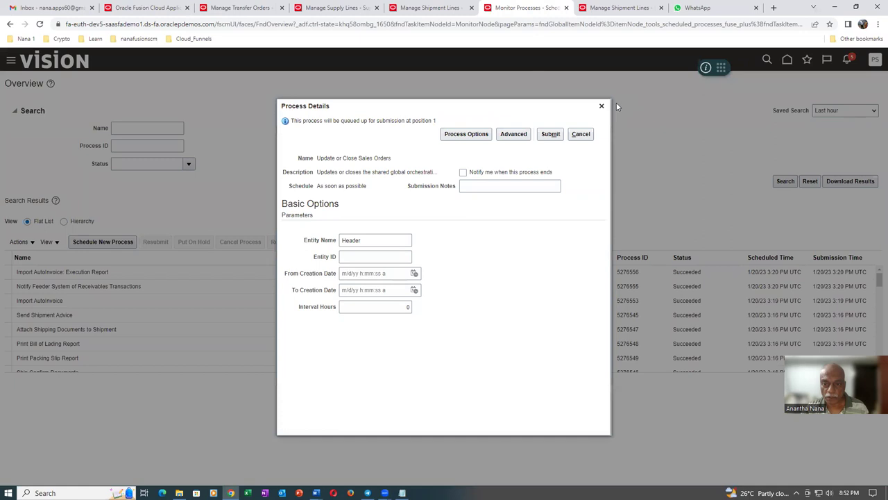
click(552, 134)
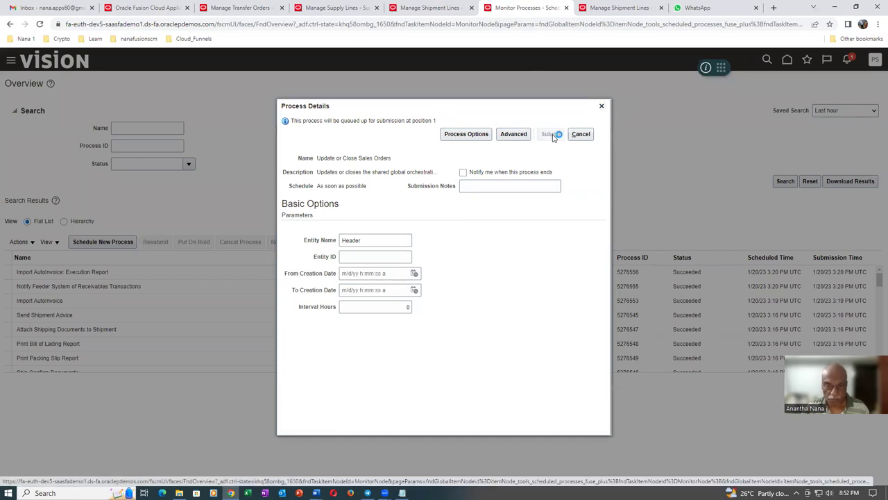
click(546, 198)
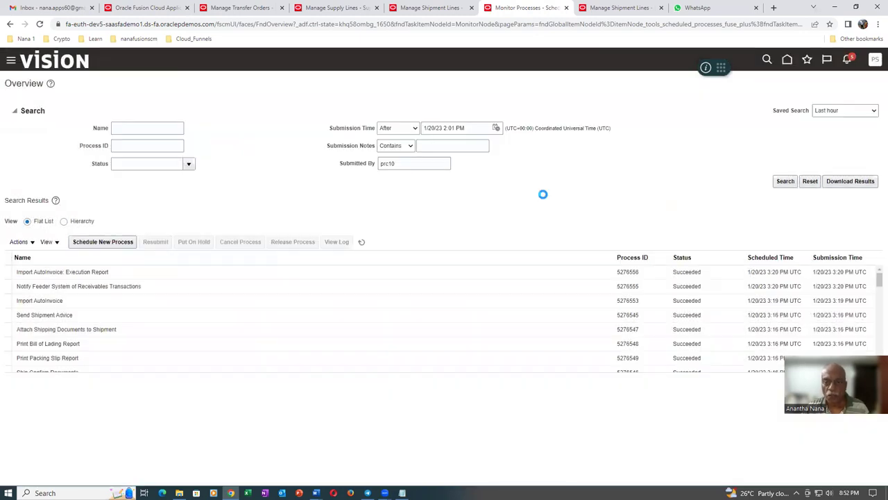
click(361, 242)
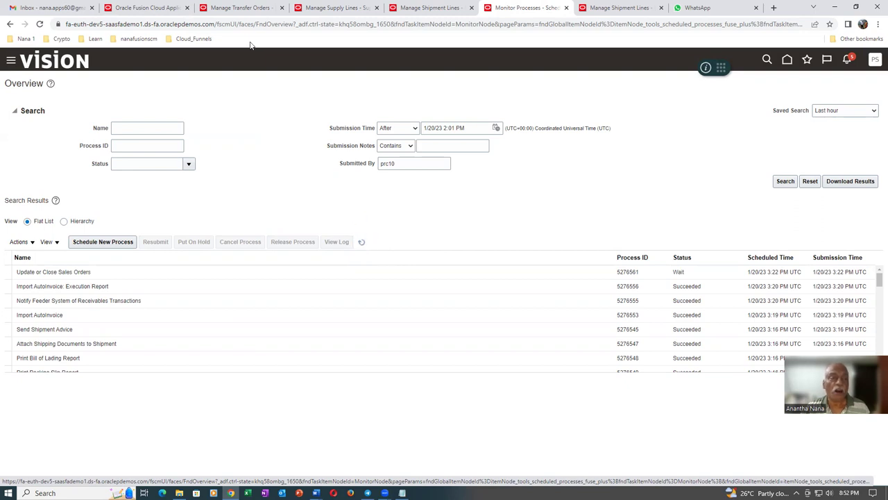
Confirm Update or Close Sales Orders succeeded and order 97410's lines remain Closed
click(145, 8)
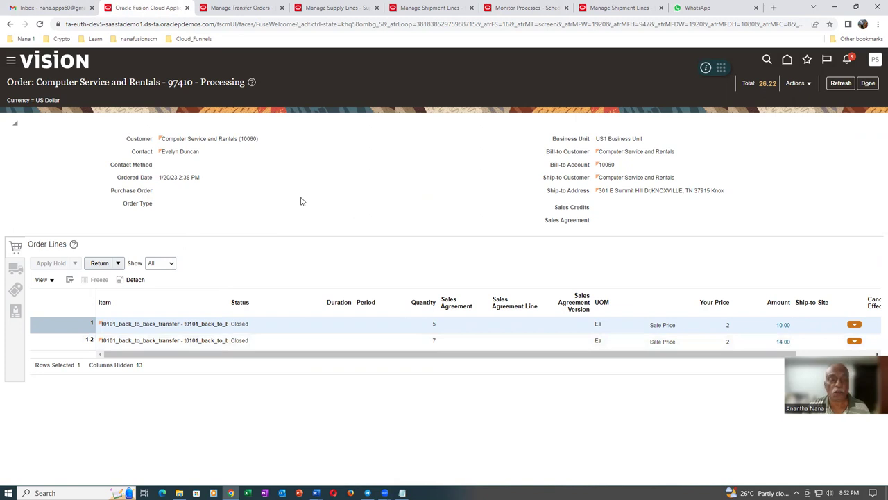
click(506, 14)
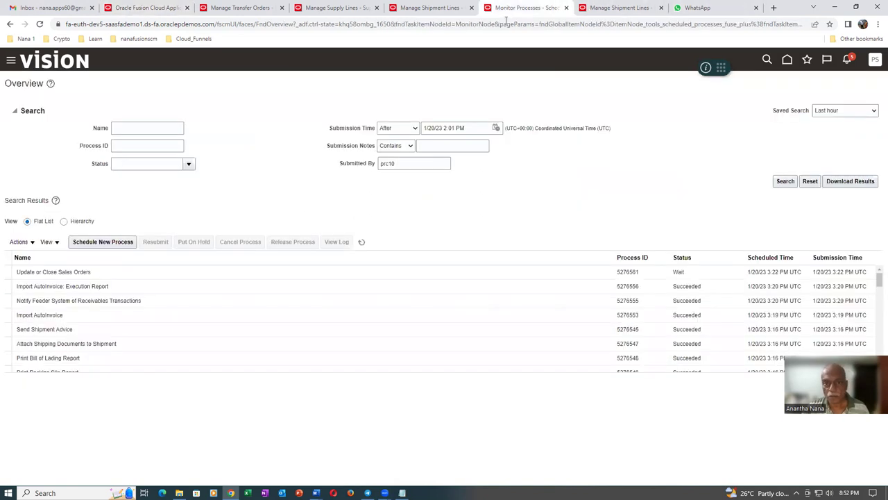
click(361, 243)
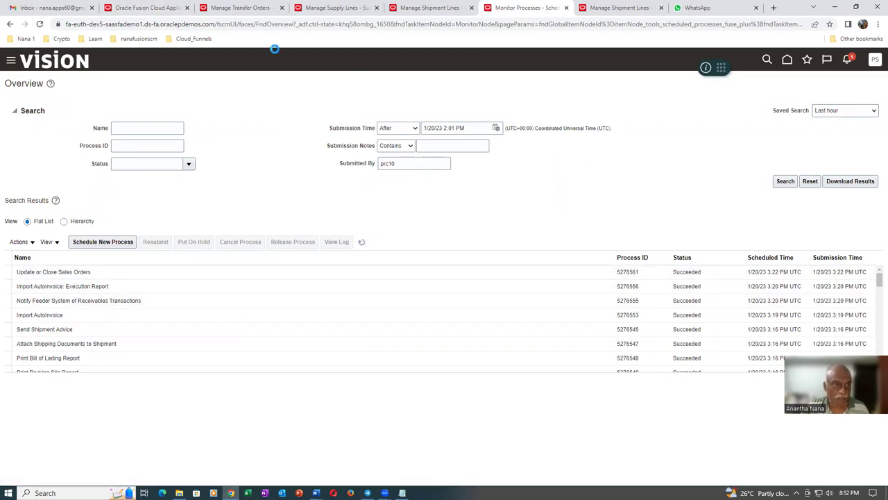
click(149, 8)
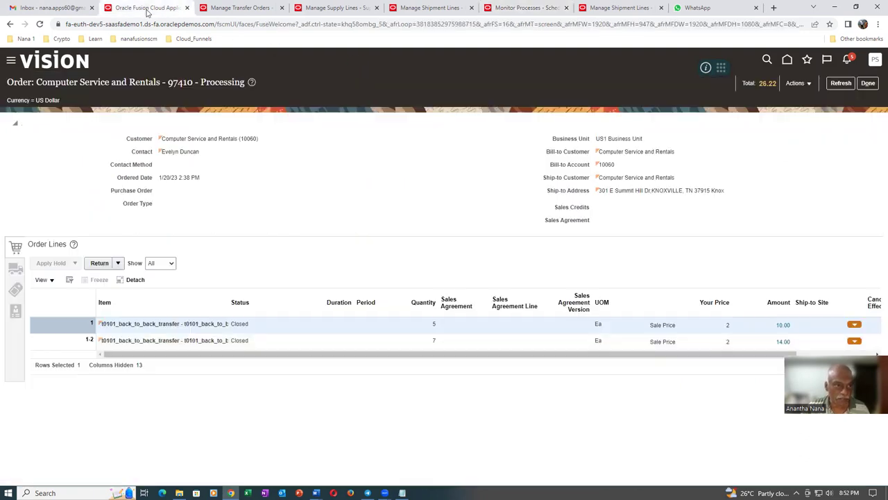
click(841, 83)
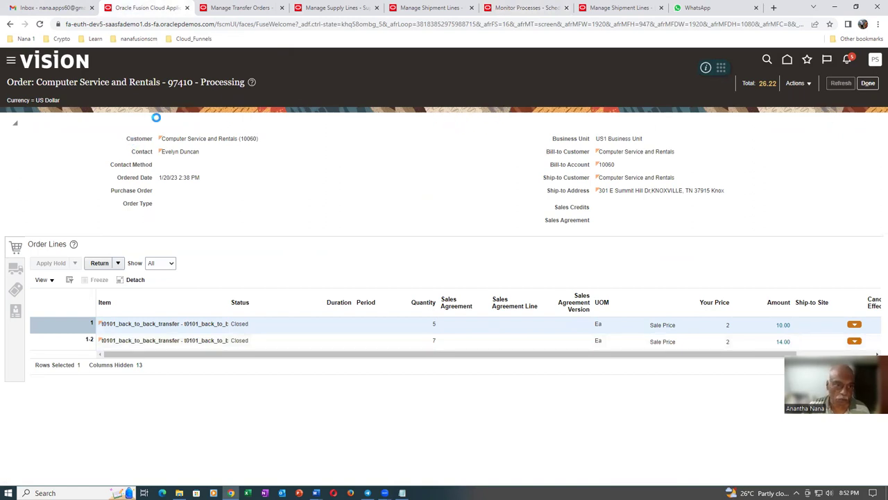